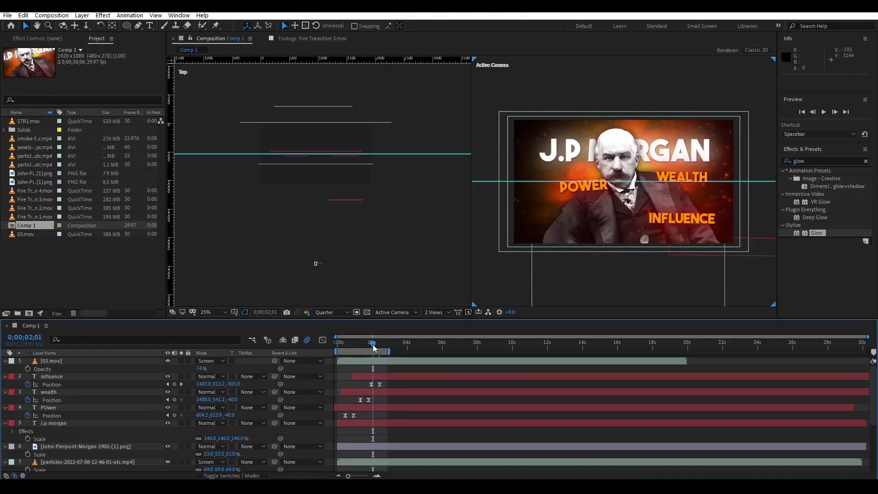
Preview the J.P Morgan title animation in Comp 1, then zoom the timeline out to the full comp.
key(space)
key(equal)
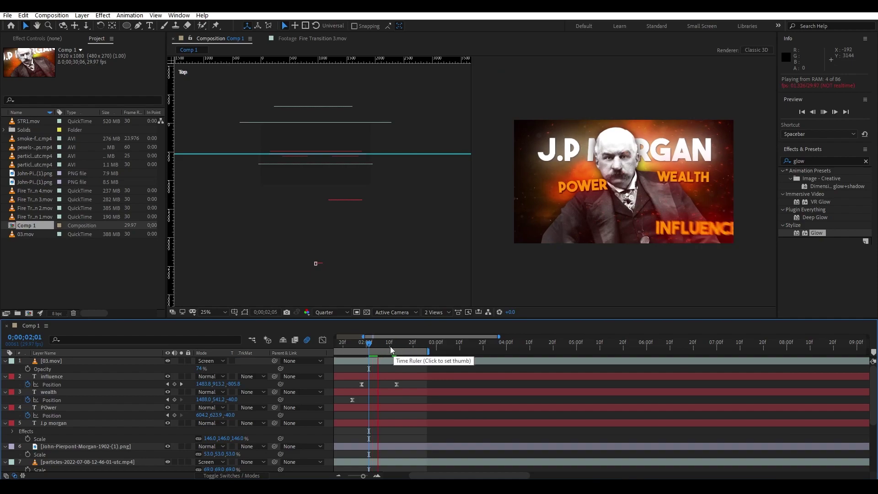
key(space)
key(semicolon)
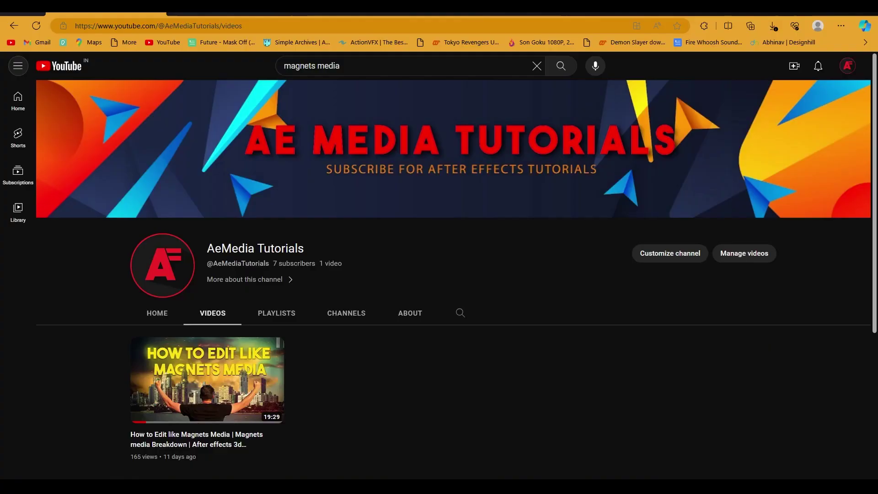
Return to the J.P. Morgan video page and replay its opening from the start.
click(16, 25)
click(15, 25)
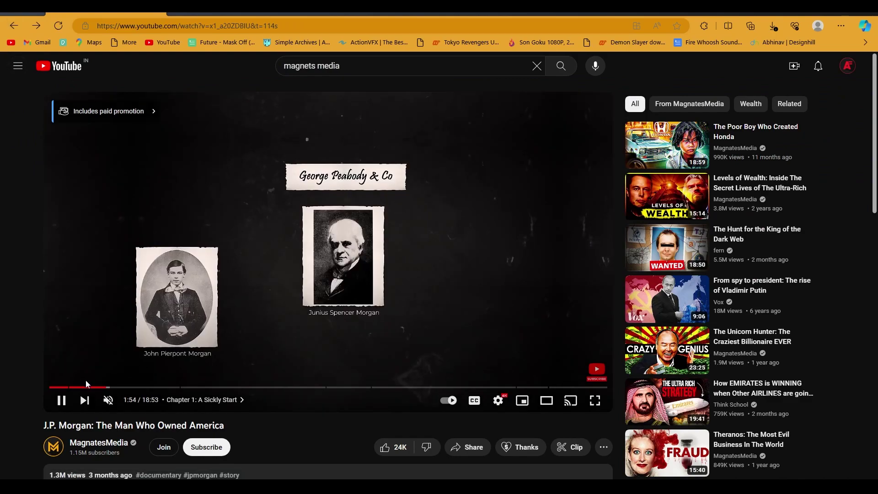
click(54, 388)
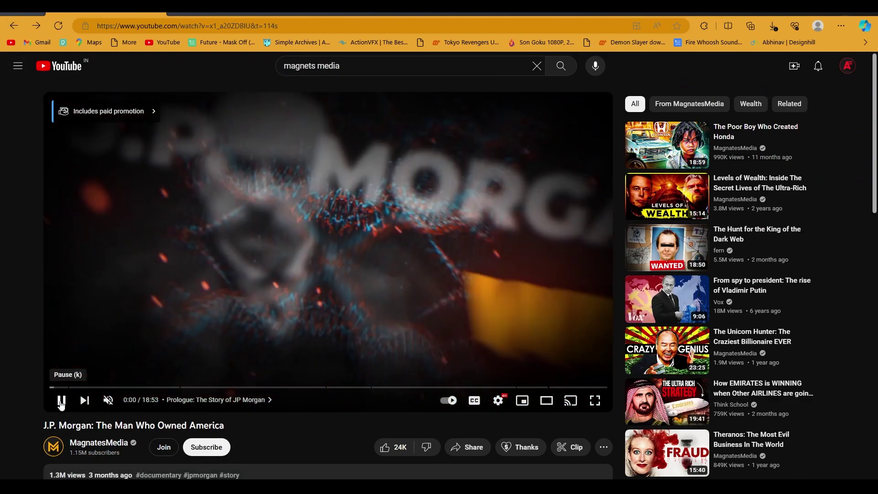
click(61, 401)
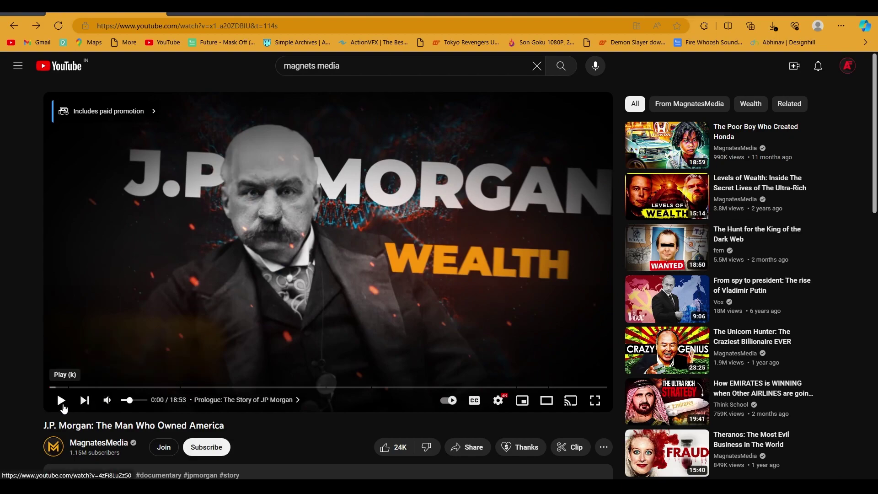
click(64, 406)
click(64, 406)
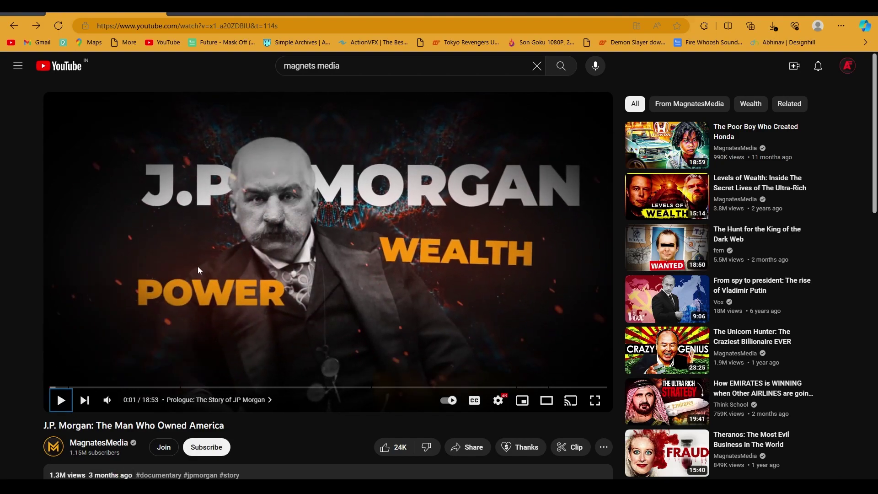
Step through the J.P. Morgan video intro up to its title scene.
click(297, 278)
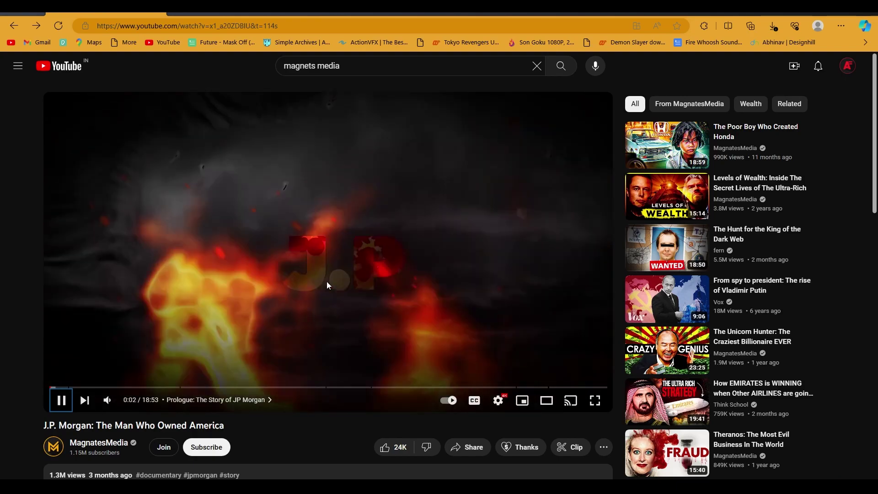
click(327, 281)
click(180, 290)
click(180, 290)
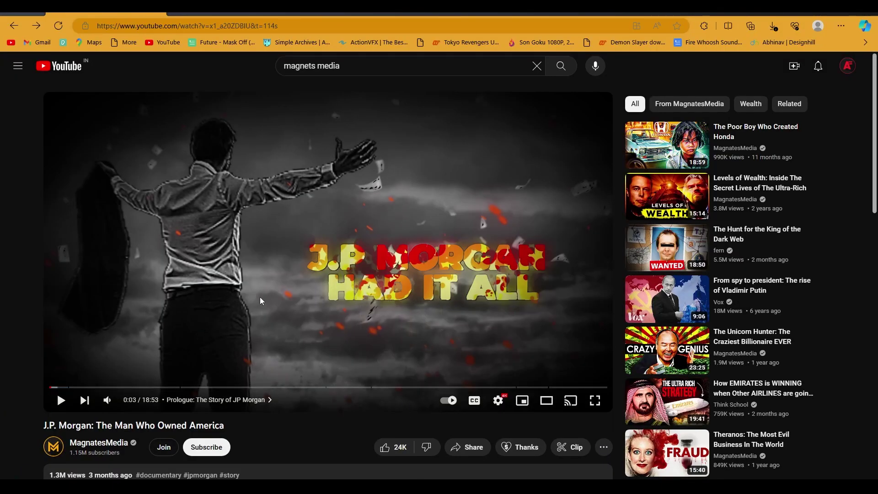
click(260, 298)
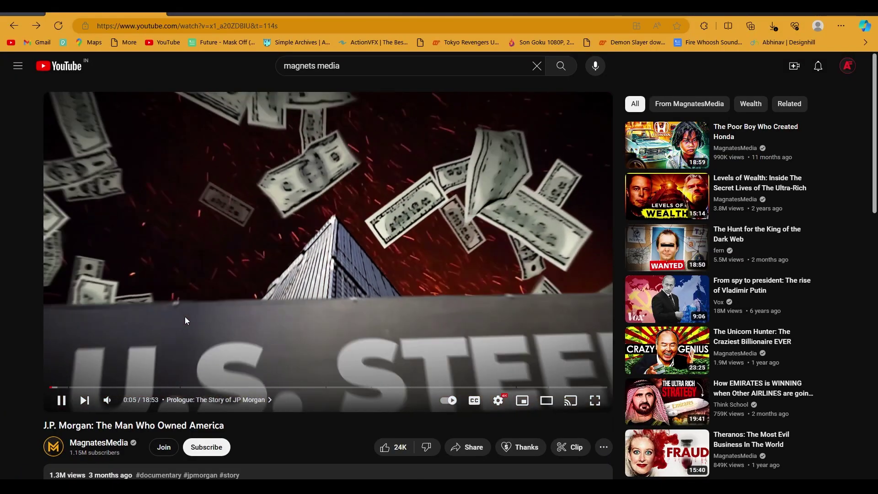
key(Left)
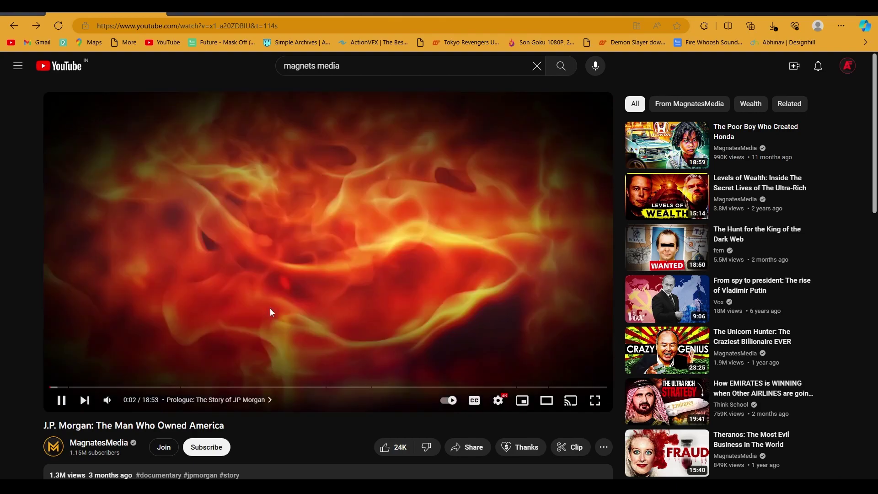
click(270, 308)
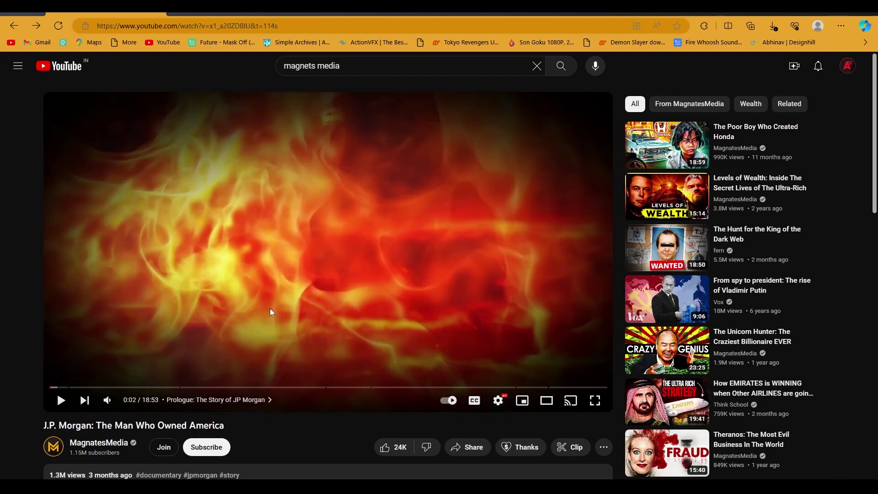
click(284, 304)
click(284, 304)
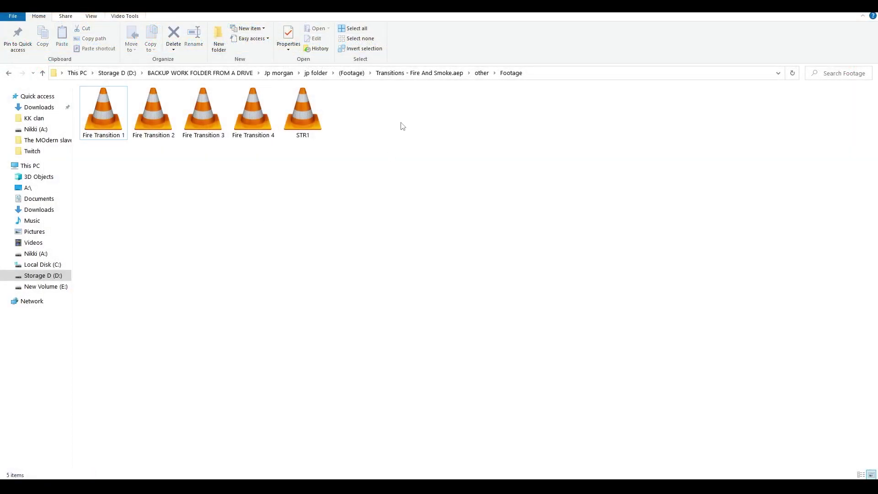
Select Fire Transition 1–4 in the Footage folder and drag them into the After Effects Project panel.
drag(401, 123, 128, 130)
click(329, 167)
click(252, 123)
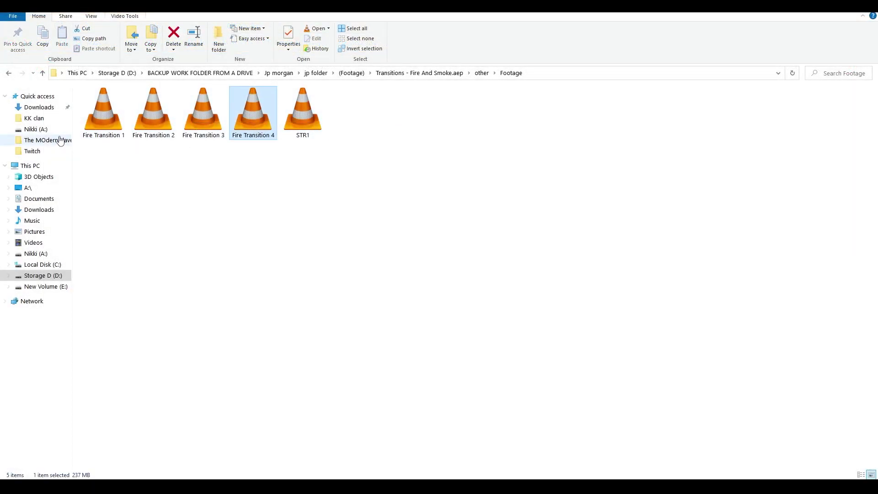
shift+click(104, 110)
mouse_move(203, 110)
mouse_down()
mouse_move(483, 459)
mouse_move(109, 256)
mouse_up()
Import the four Fire Transition clips and open Fire Transition 1 and 2 for preview.
click(223, 242)
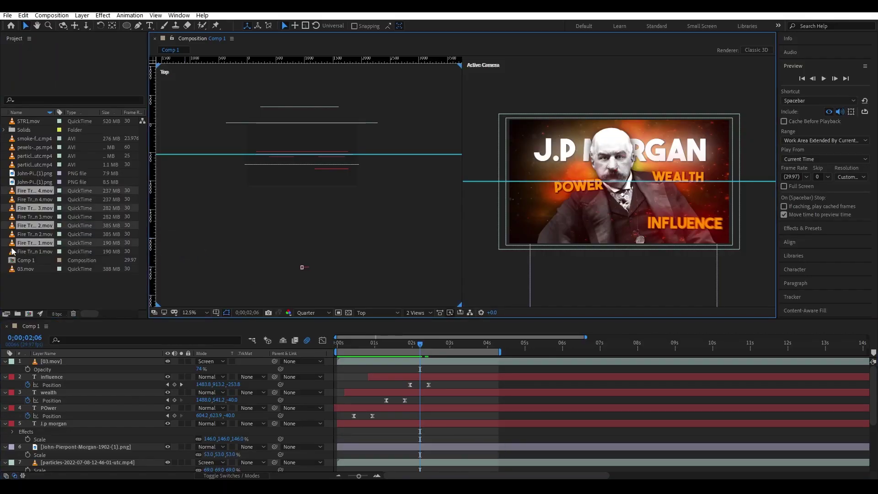
double_click(34, 243)
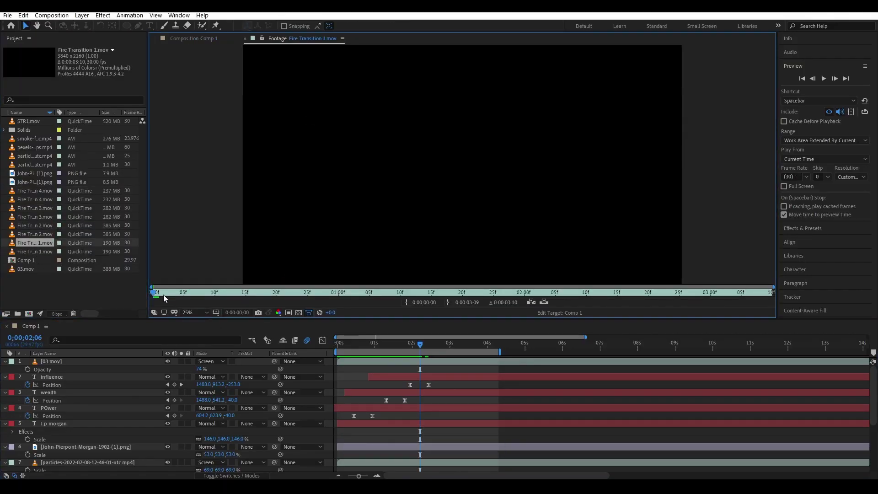
double_click(34, 234)
Scrub through Fire Transition 2.mov and add it to Comp 1 near the 2-second mark.
mouse_move(160, 292)
mouse_down()
mouse_move(446, 291)
mouse_move(327, 291)
mouse_up()
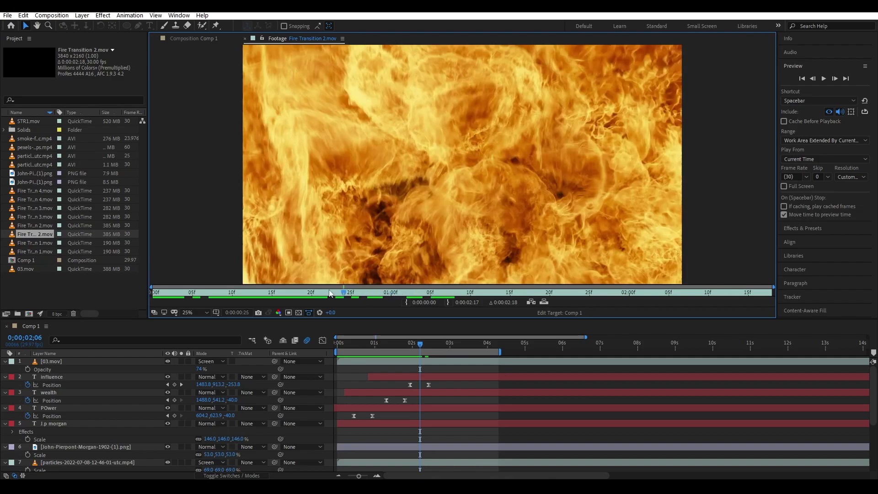
drag(245, 297, 231, 294)
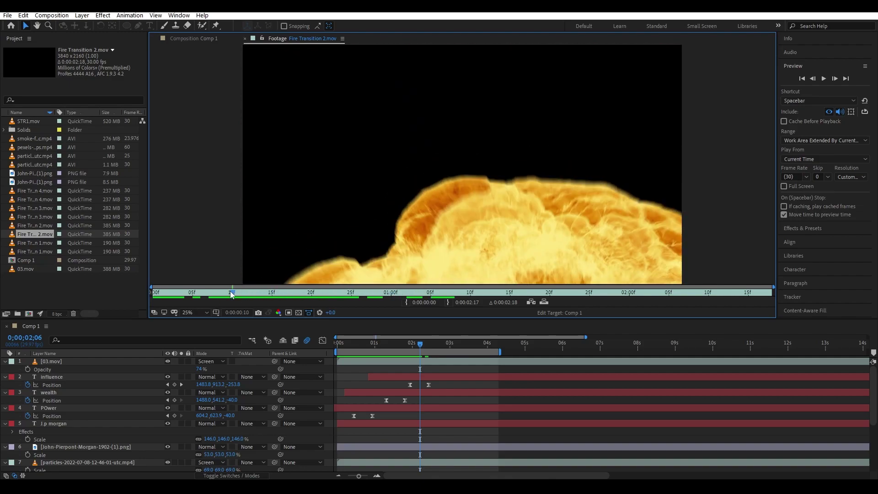
drag(22, 235, 422, 379)
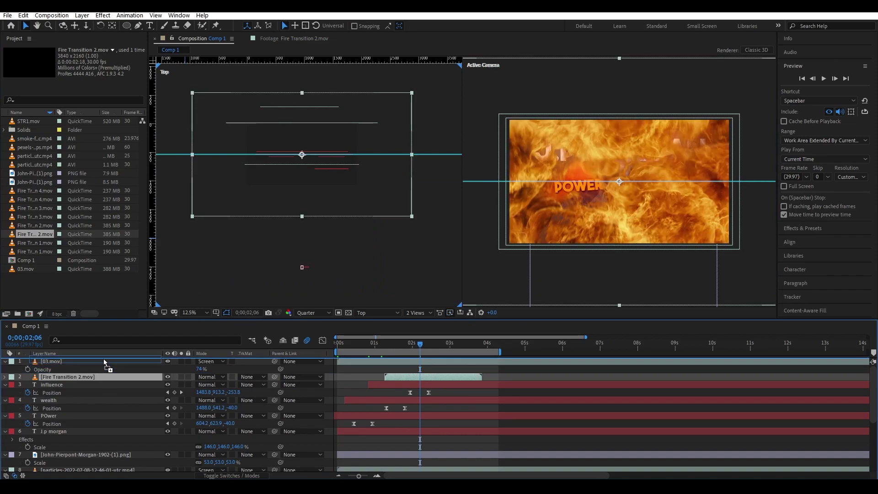
Move Fire Transition 2.mov above 03.mov, extend the work area to ~7 s, and start the clip just after 2 s.
drag(105, 380, 106, 361)
click(379, 343)
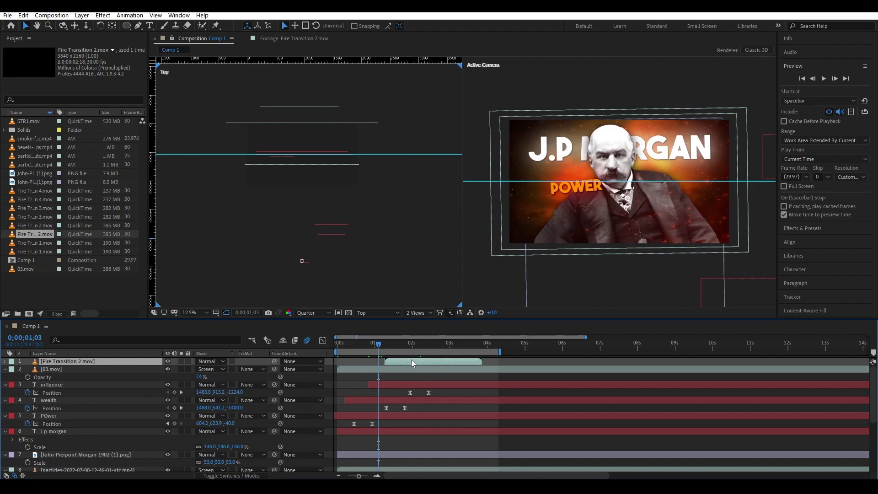
drag(411, 361, 476, 361)
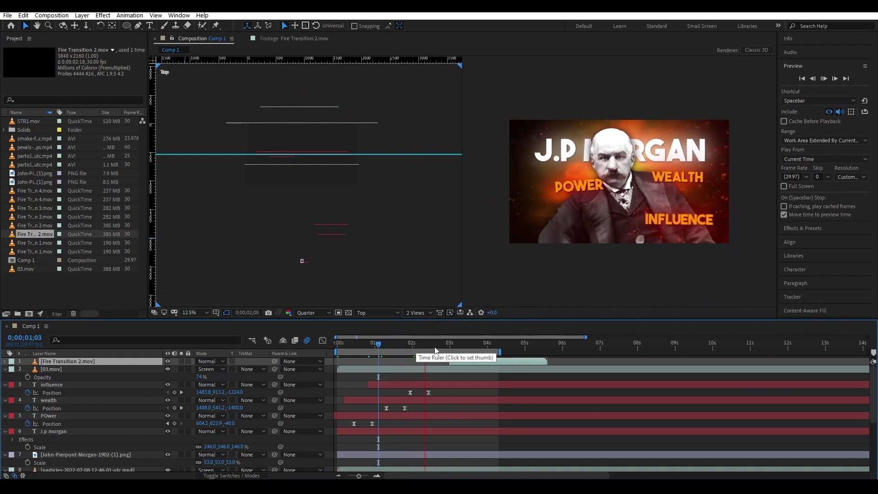
click(464, 362)
drag(465, 363, 597, 352)
click(383, 349)
key(space)
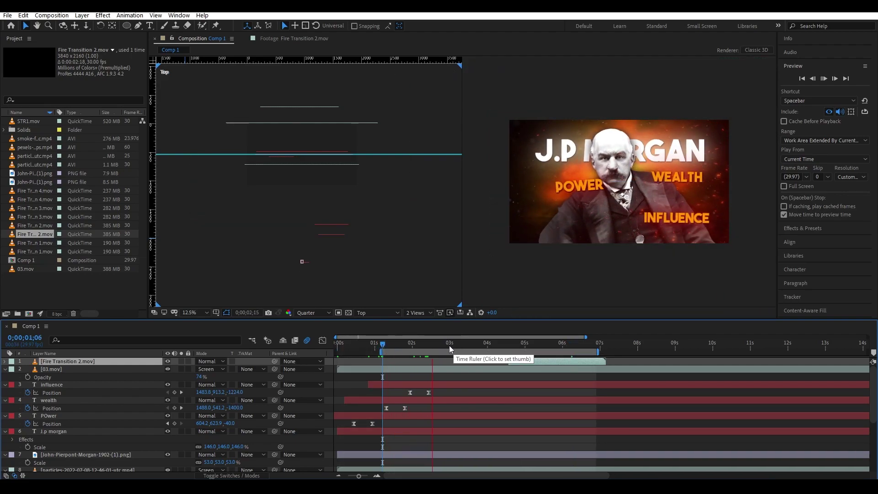
click(441, 347)
drag(541, 366, 447, 369)
Time-stretch the fire layer to 60% and preview it from 2;01.
right_click(457, 359)
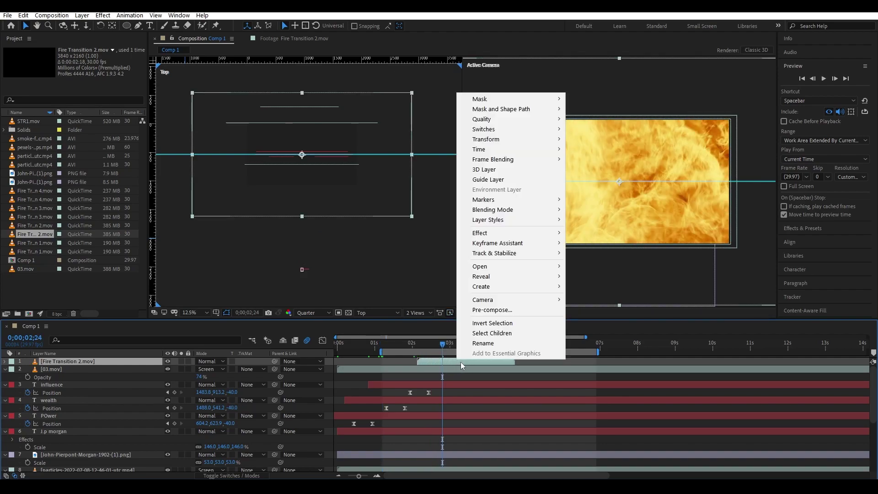
mouse_move(526, 149)
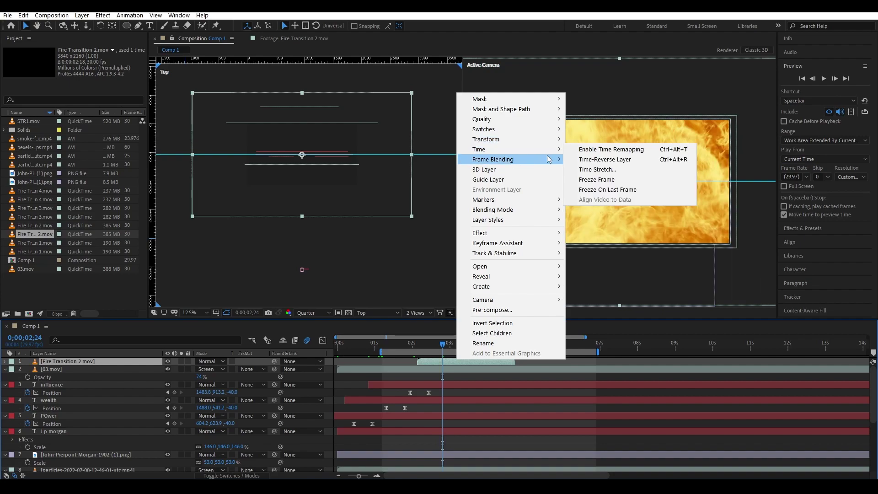
click(599, 169)
text(60)
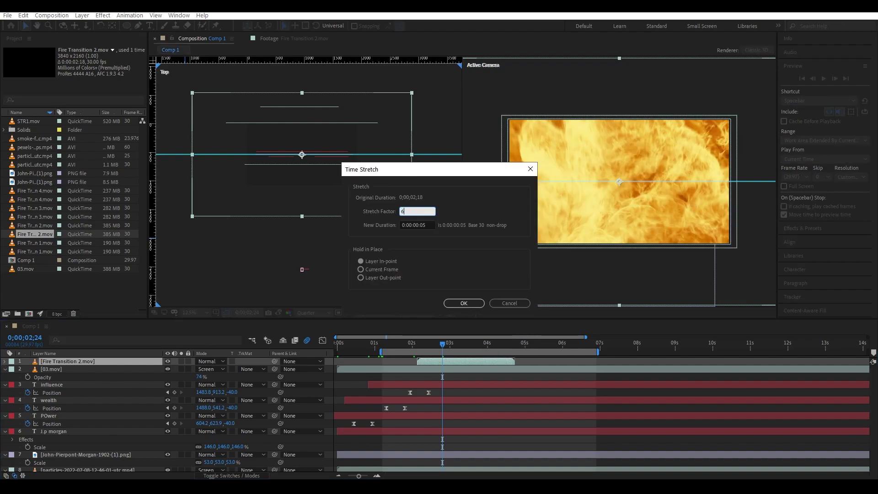
key(Return)
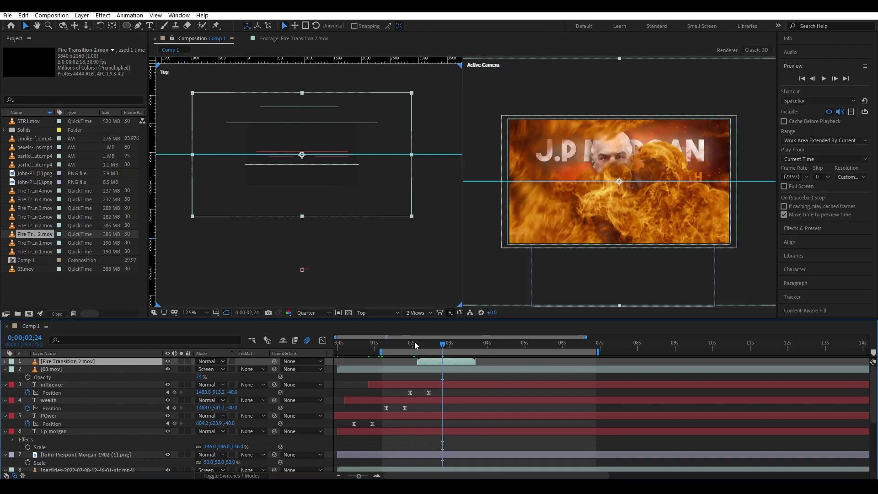
click(414, 346)
key(space)
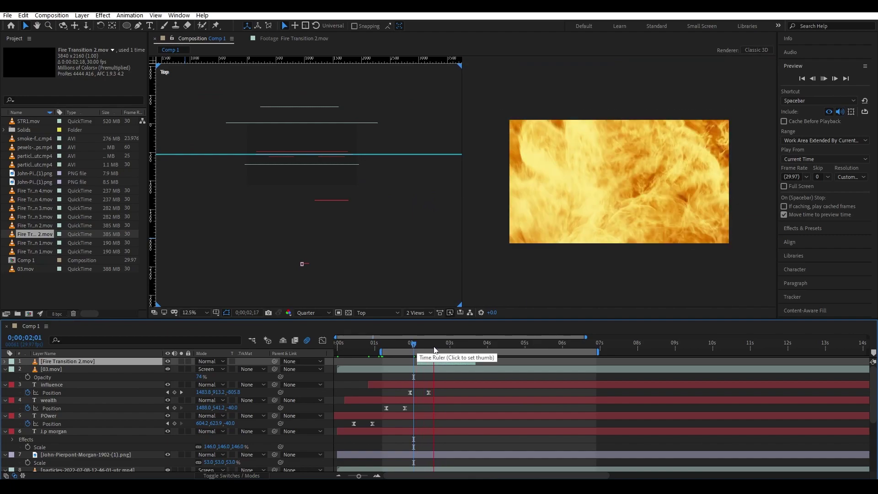
key(space)
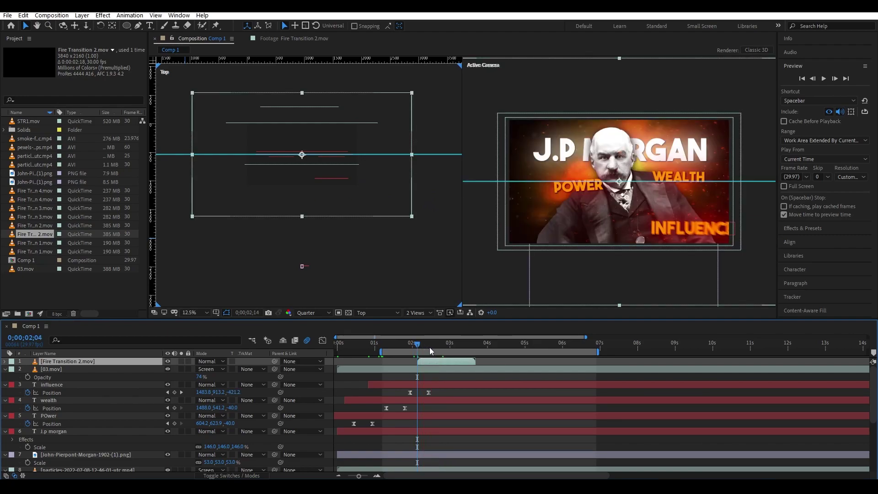
Try Screen blending mode on the fire layer around 2;14.
click(429, 348)
scroll(425, 361, up, 3)
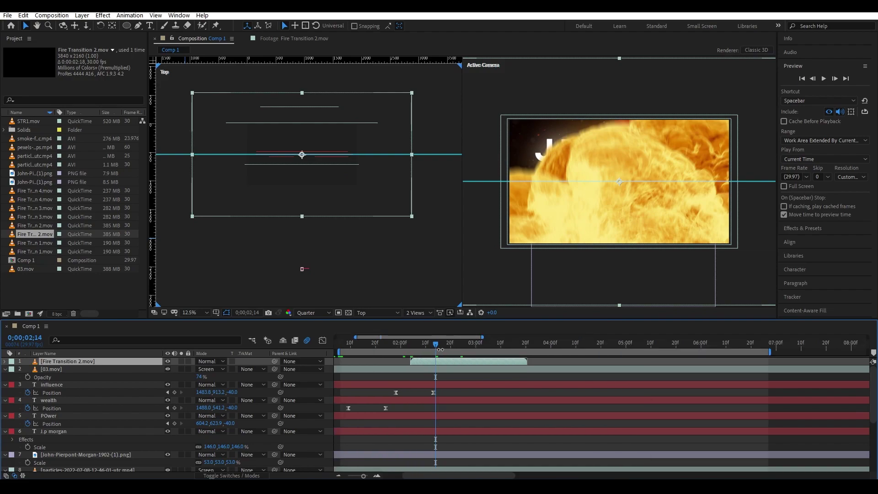
click(202, 362)
click(249, 203)
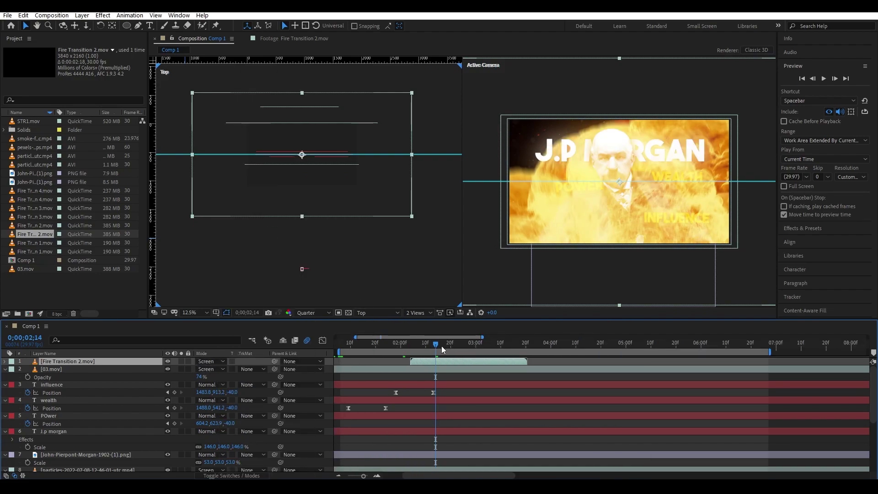
mouse_move(442, 349)
mouse_down()
mouse_move(459, 350)
mouse_move(448, 350)
mouse_up()
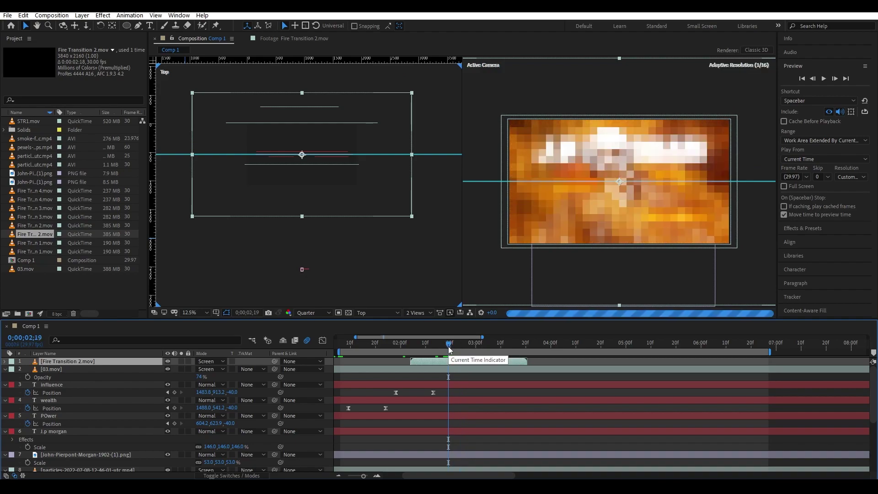
Switch the fire layer's blending mode to Normal and preview the transition.
click(209, 361)
click(239, 80)
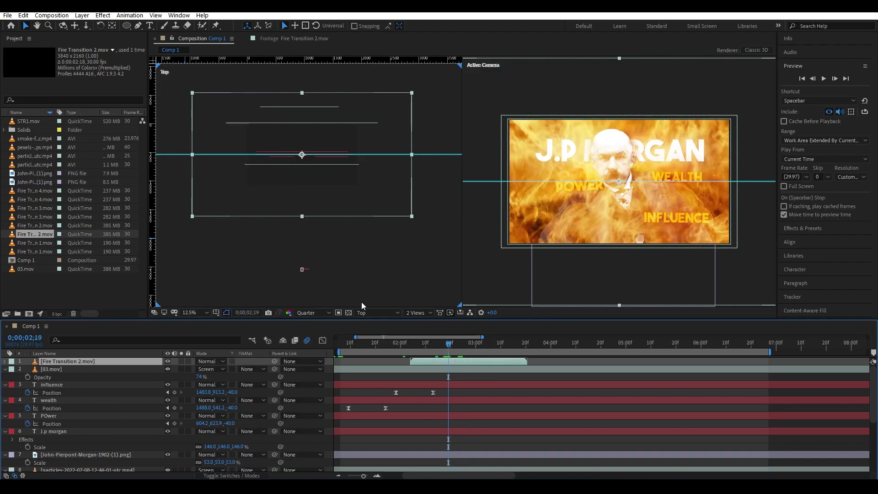
drag(424, 350, 421, 350)
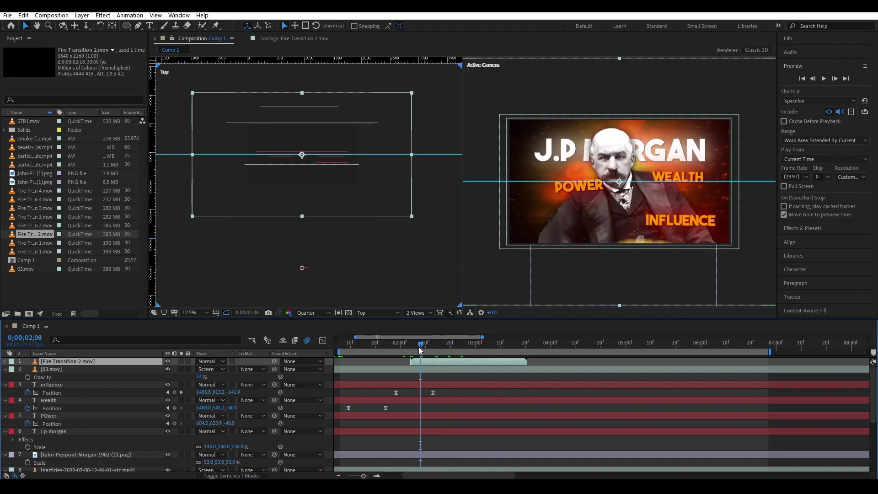
key(space)
click(455, 348)
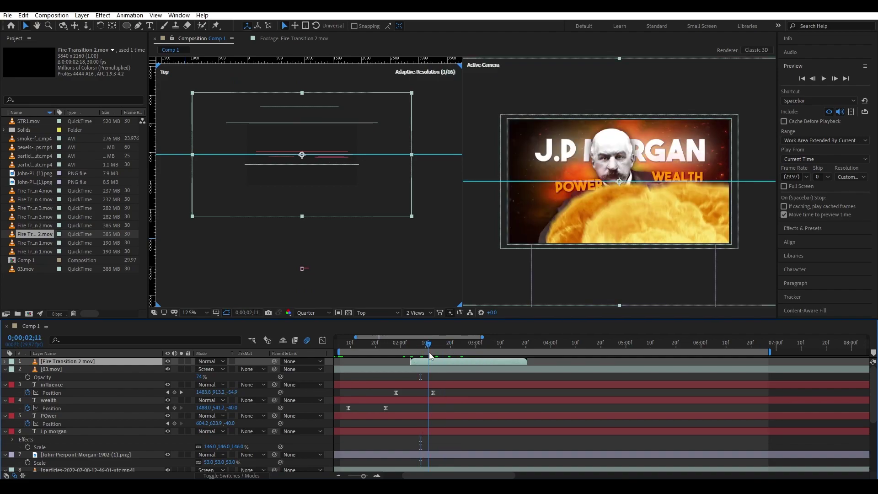
mouse_move(443, 356)
mouse_down()
mouse_move(430, 360)
mouse_move(438, 360)
mouse_up()
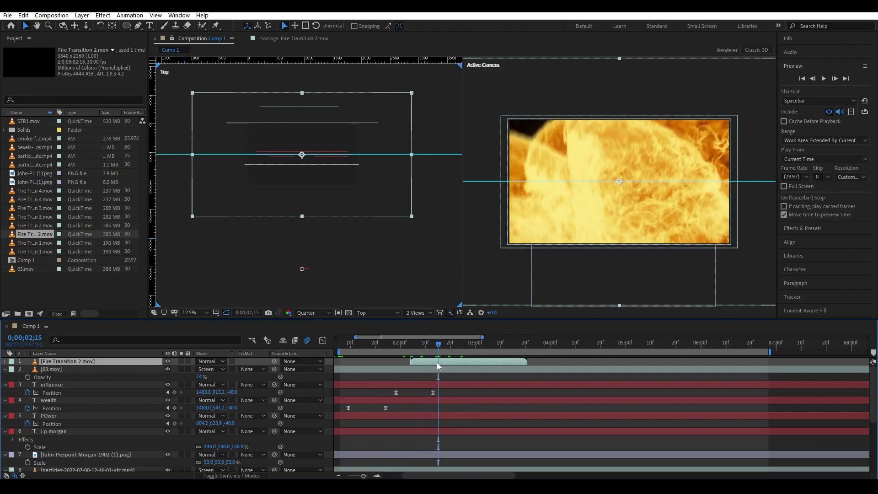
Flip the fire footage vertically with Transform > Flip Vertical.
right_click(437, 361)
mouse_move(470, 144)
click(636, 227)
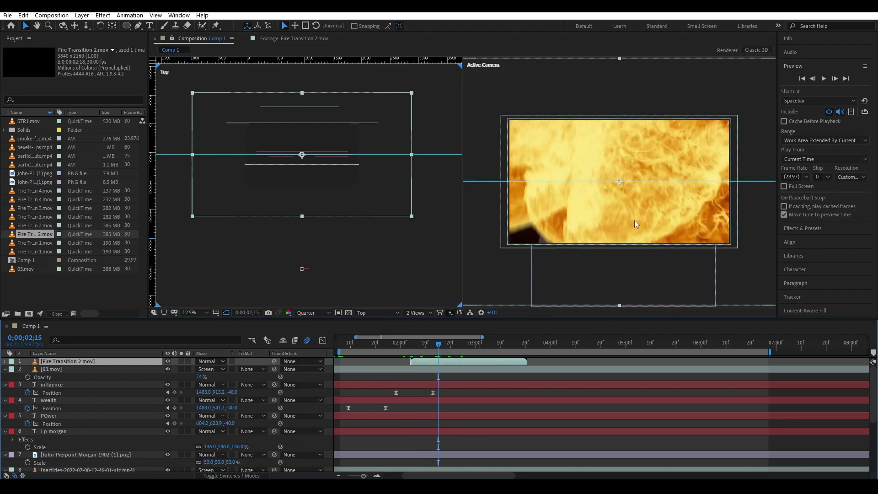
click(410, 345)
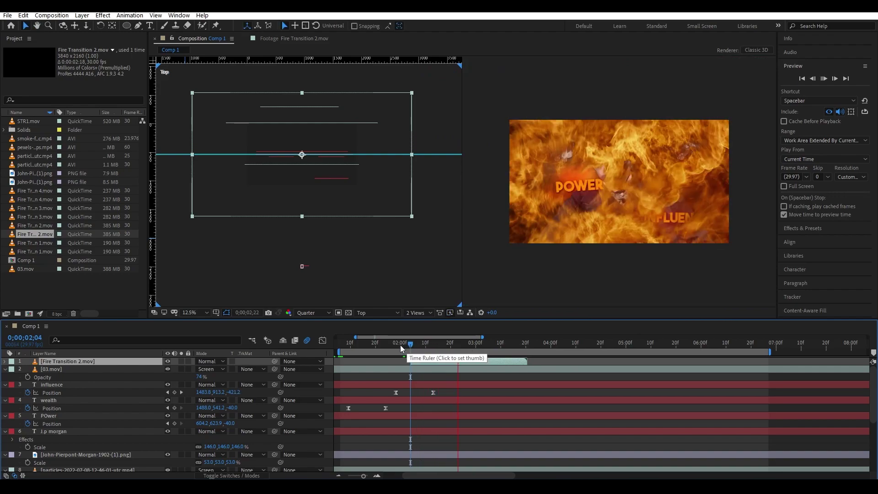
Change the fire layer's time stretch factor to 70%.
click(396, 347)
click(355, 345)
key(space)
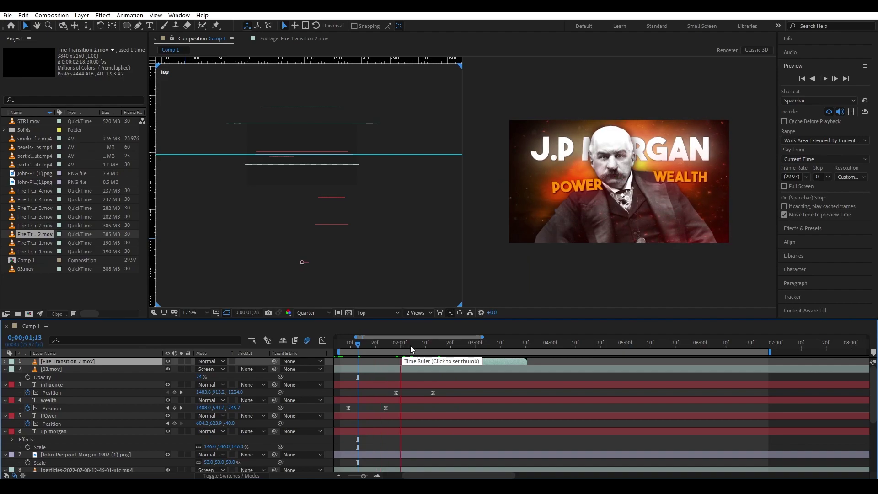
right_click(427, 361)
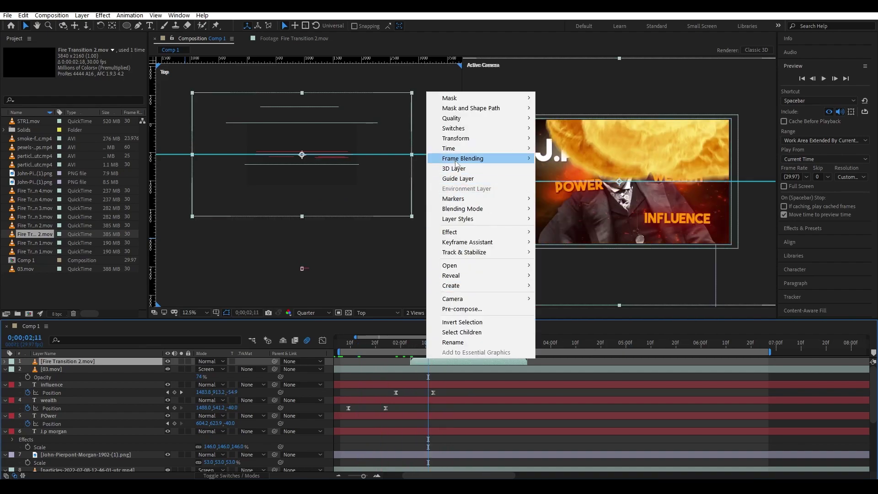
mouse_move(518, 162)
click(602, 169)
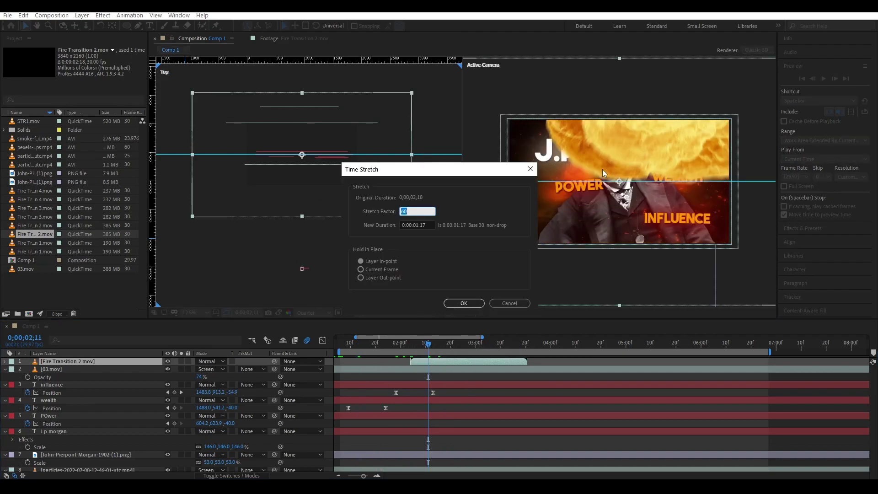
text(70)
key(Return)
Shift the fire transition later to start around 2;18, then preview it.
click(391, 349)
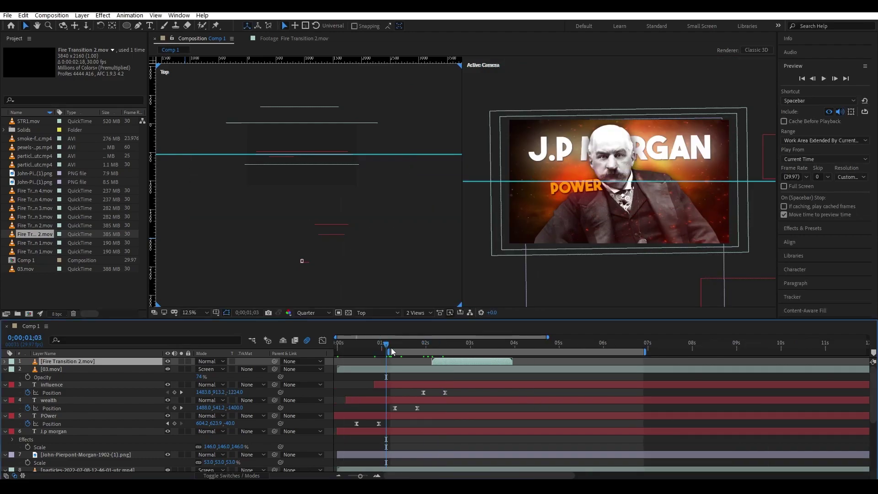
key(space)
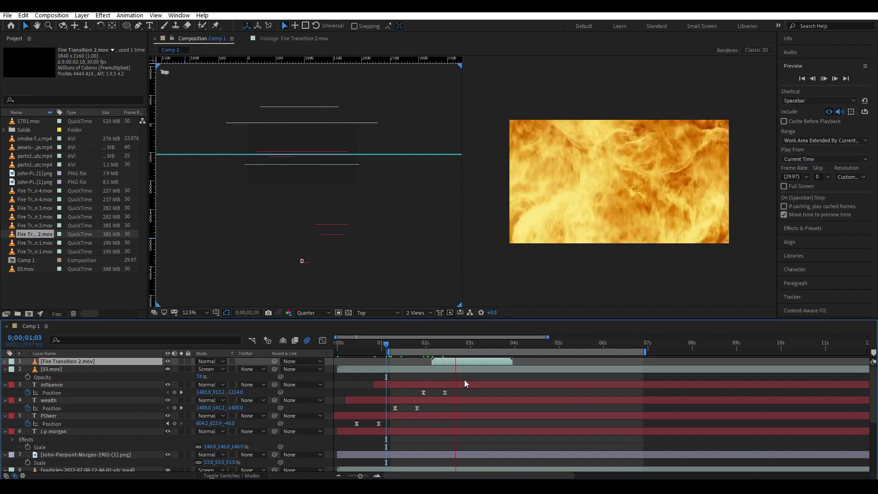
click(442, 344)
drag(455, 361, 479, 361)
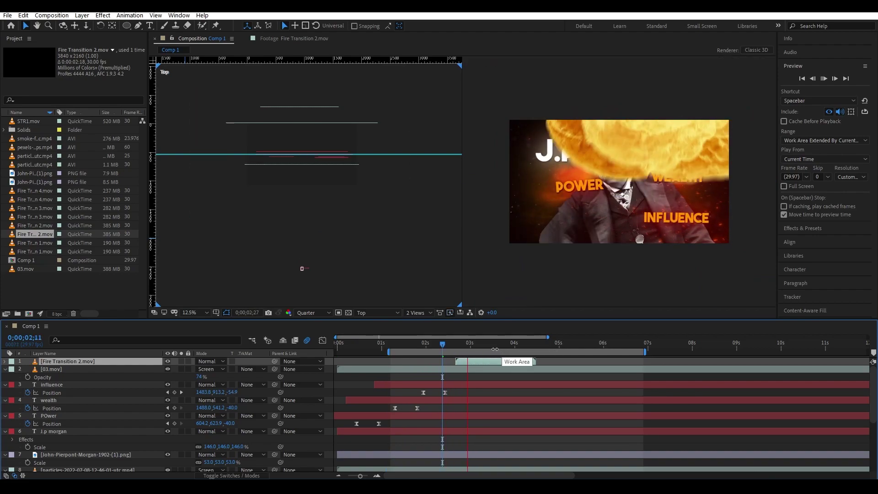
click(451, 344)
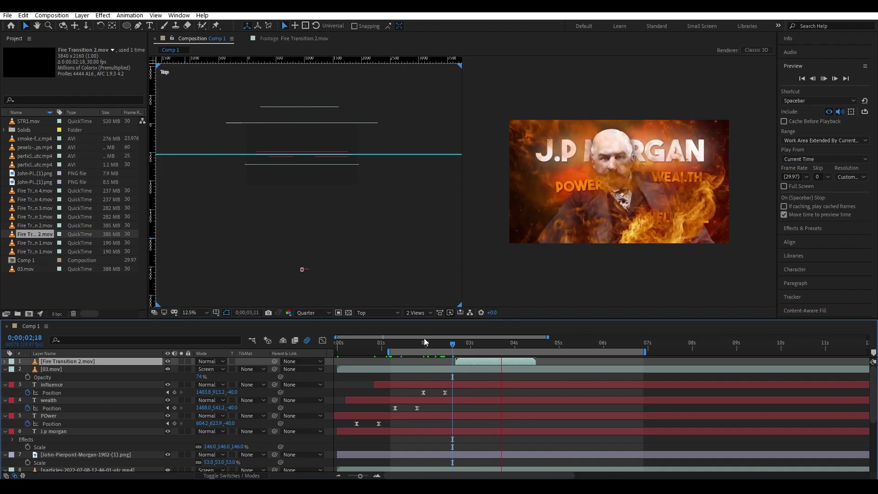
click(421, 343)
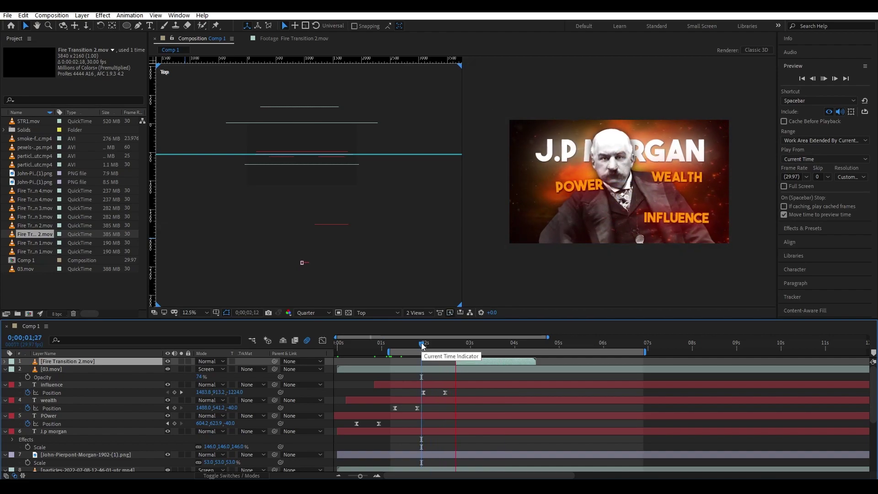
drag(467, 344, 477, 350)
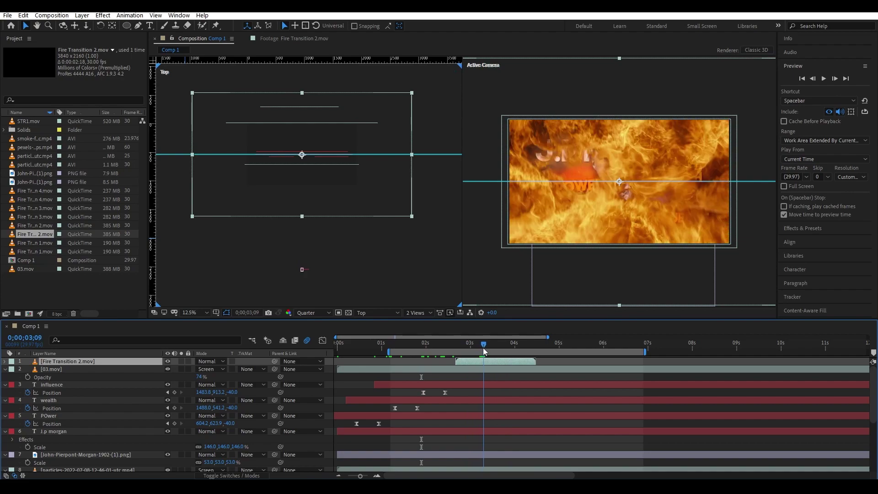
End the 03.mov, text and portrait layers at 0;00;03;05 with Alt+].
click(488, 368)
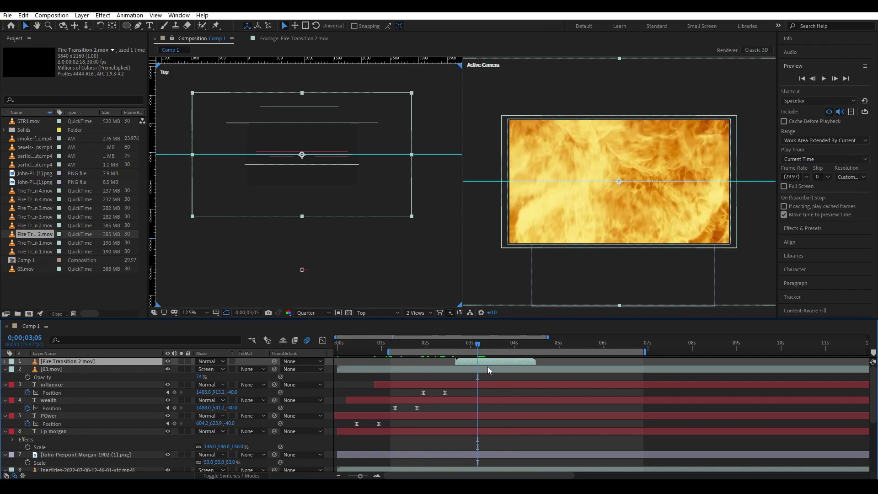
shift+click(482, 429)
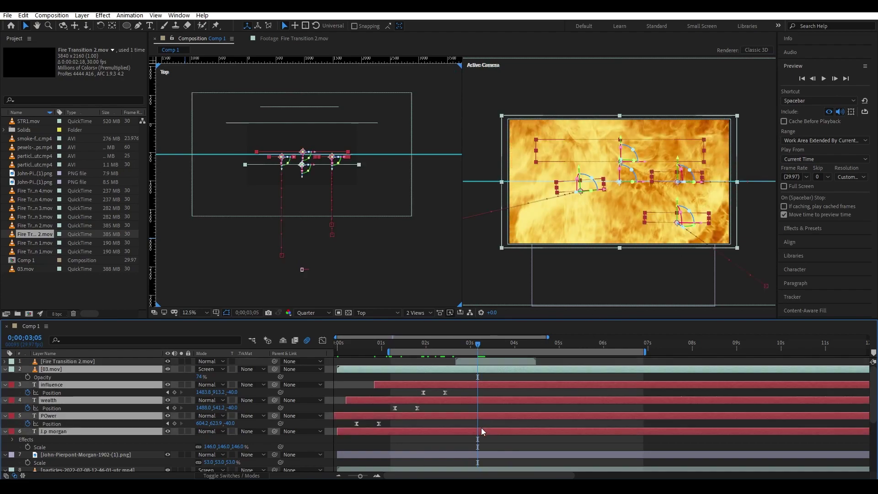
key(alt+bracketright)
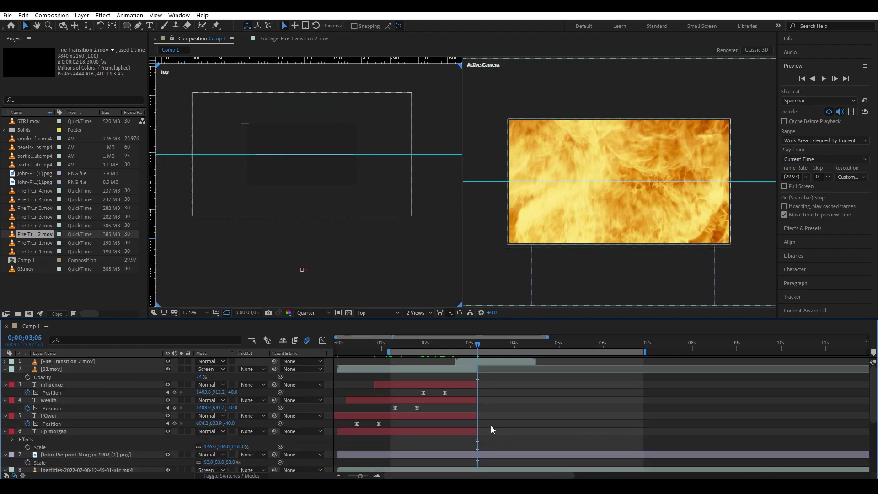
drag(492, 343, 477, 347)
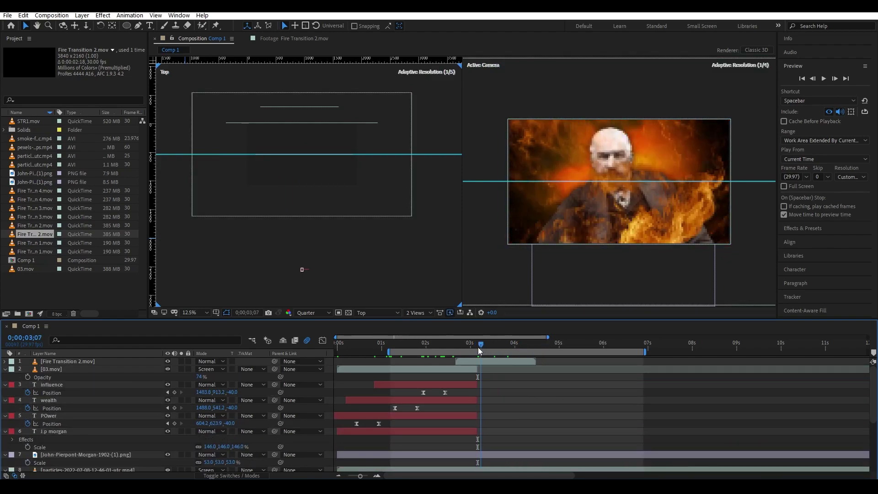
scroll(482, 406, down, 3)
click(482, 407)
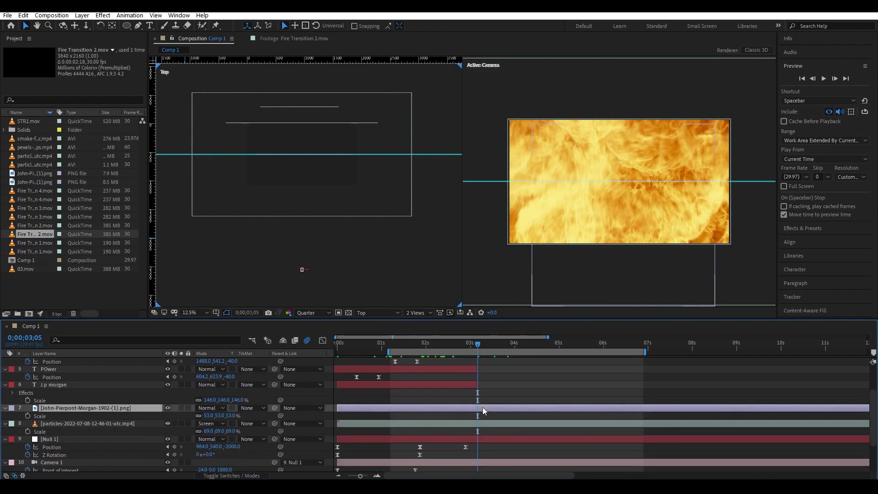
key(alt+bracketright)
Select the particles layer and preview the trimmed result.
click(480, 421)
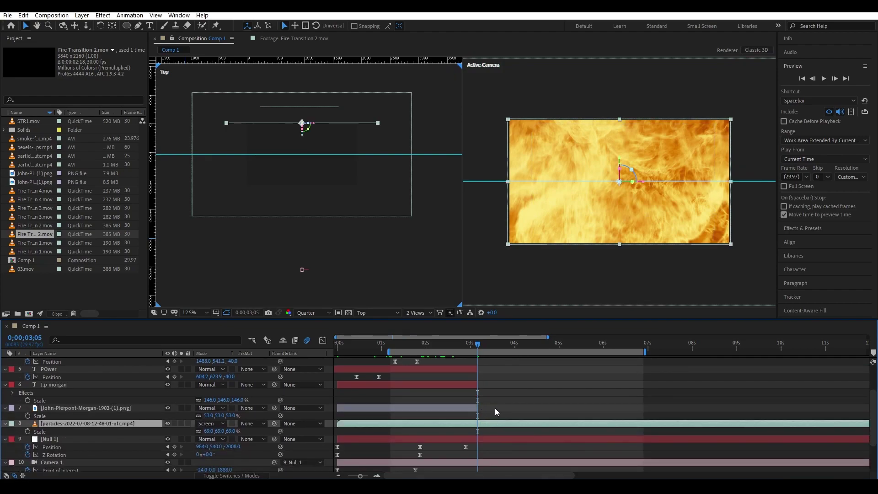
alt+scroll(495, 408, down, 2)
scroll(489, 409, down, 3)
scroll(431, 420, up, 3)
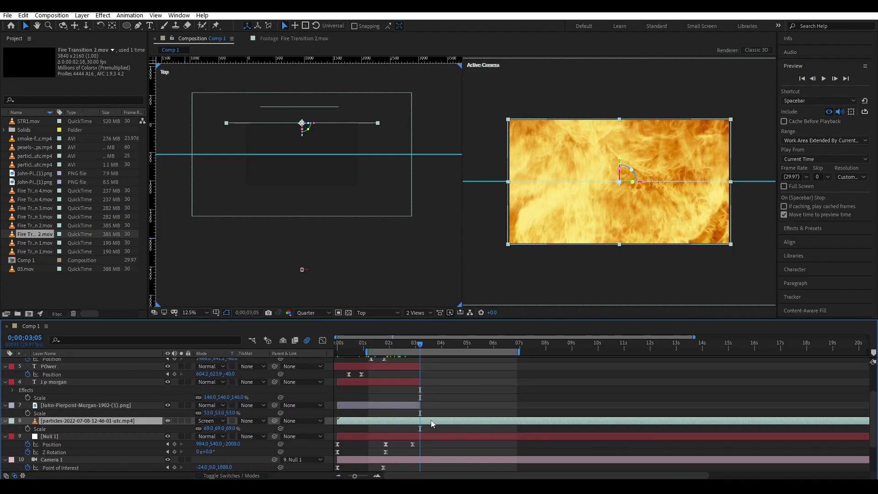
scroll(430, 419, up, 3)
key(space)
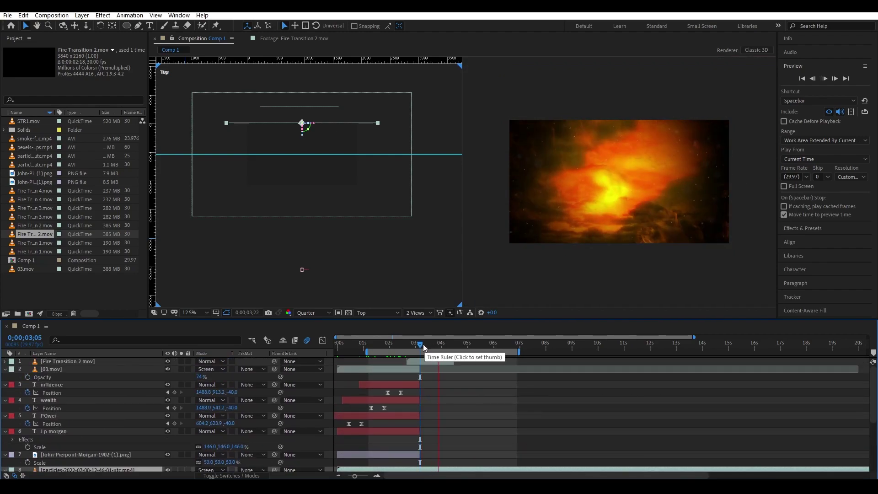
key(space)
Select the pexels cloud footage layers and check the clouds at 0;00;04;03.
scroll(436, 415, down, 2)
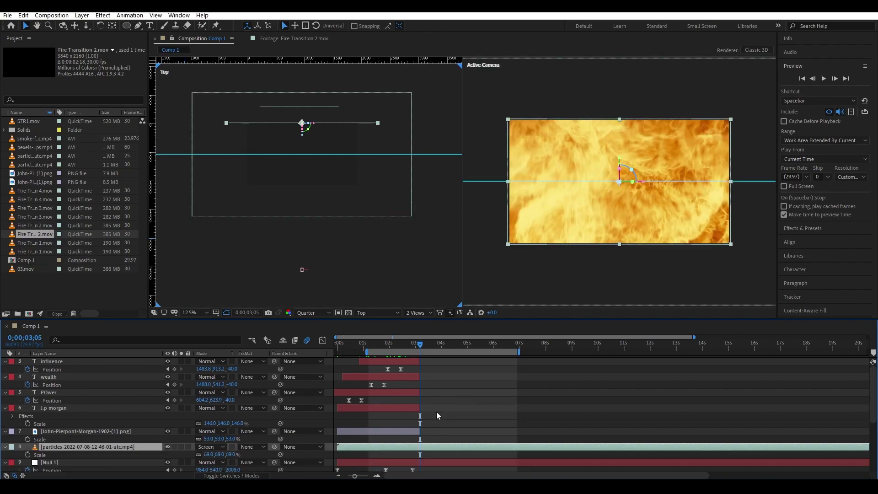
scroll(436, 411, down, 4)
scroll(425, 429, down, 2)
click(425, 460)
click(418, 467)
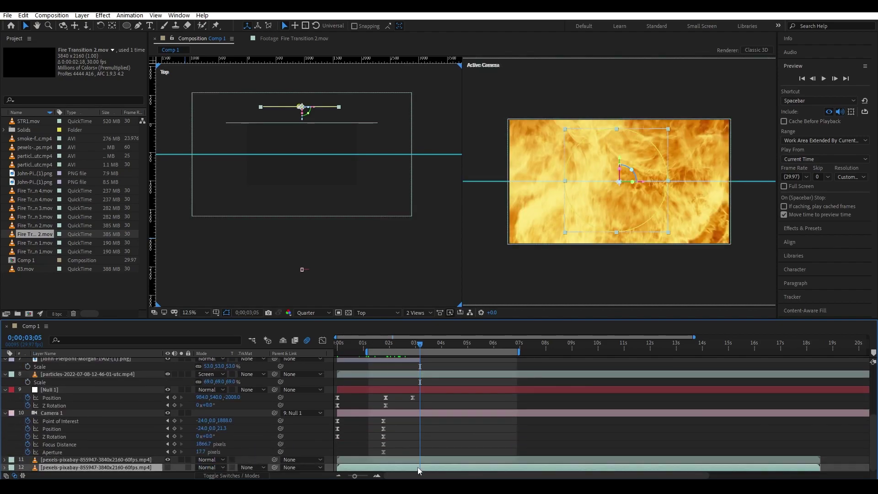
key(space)
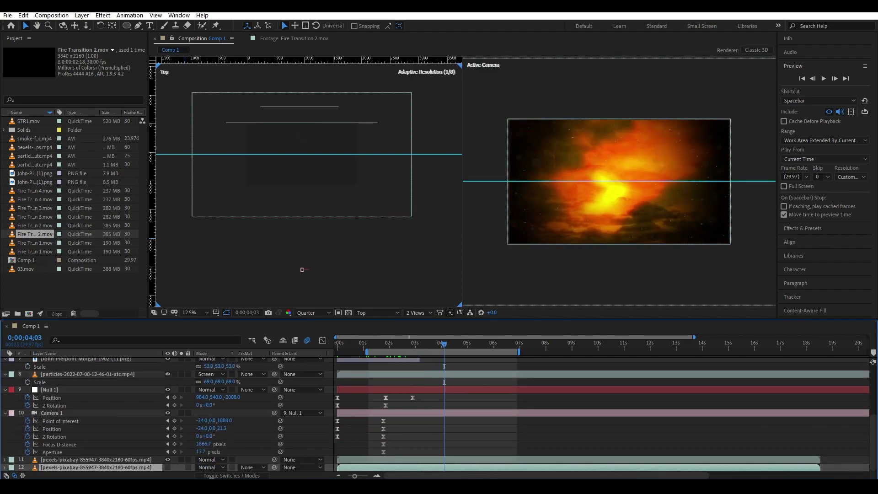
click(168, 467)
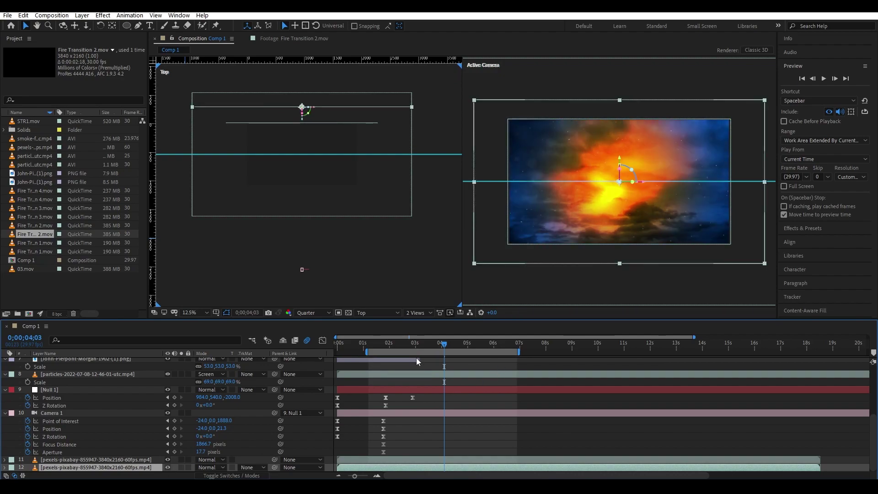
scroll(462, 379, up, 2)
scroll(457, 375, up, 1)
Split the cloud-sky footage layer at 0;00;03;05 with Ctrl+Shift+D and preview.
click(421, 346)
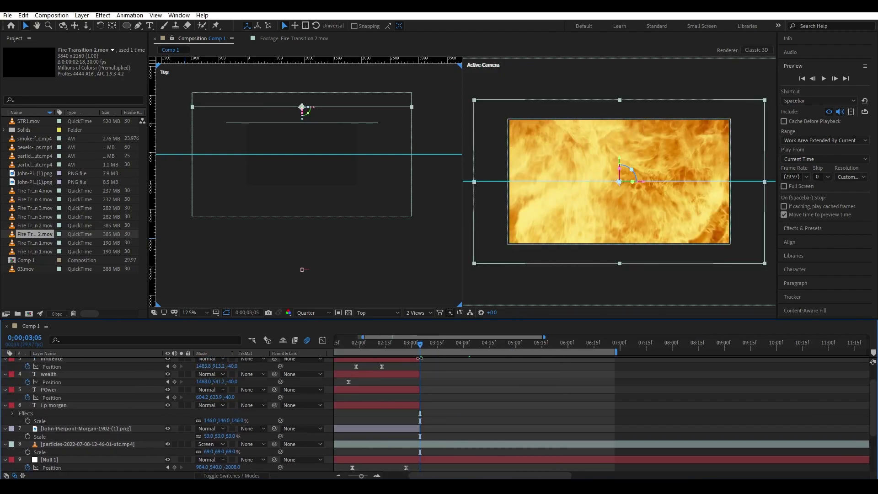
scroll(426, 344, up, 3)
scroll(436, 405, down, 2)
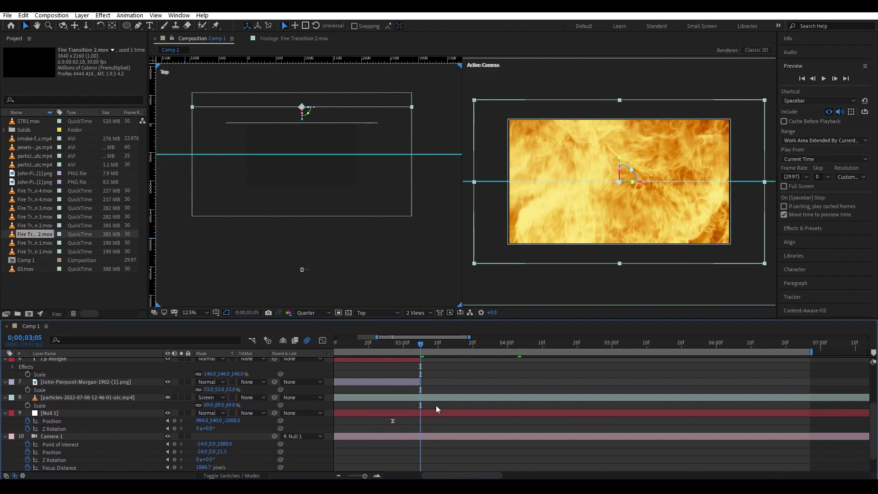
scroll(436, 409, down, 1)
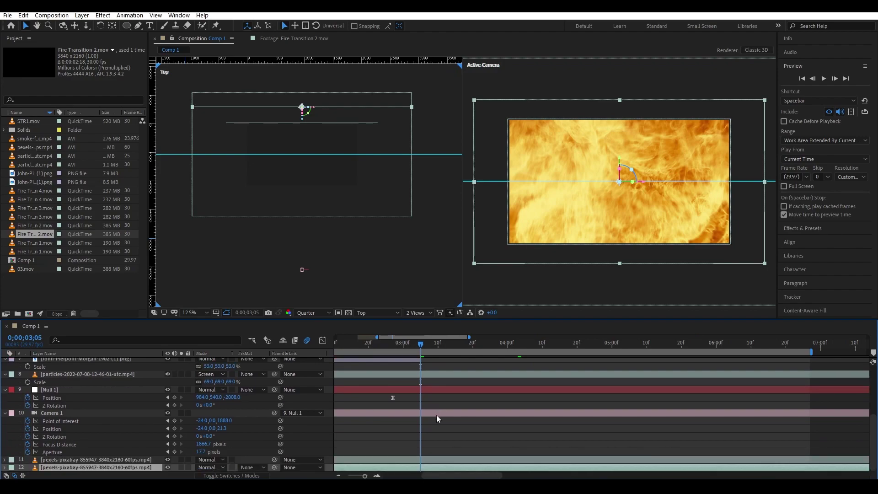
key(ctrl+shift+d)
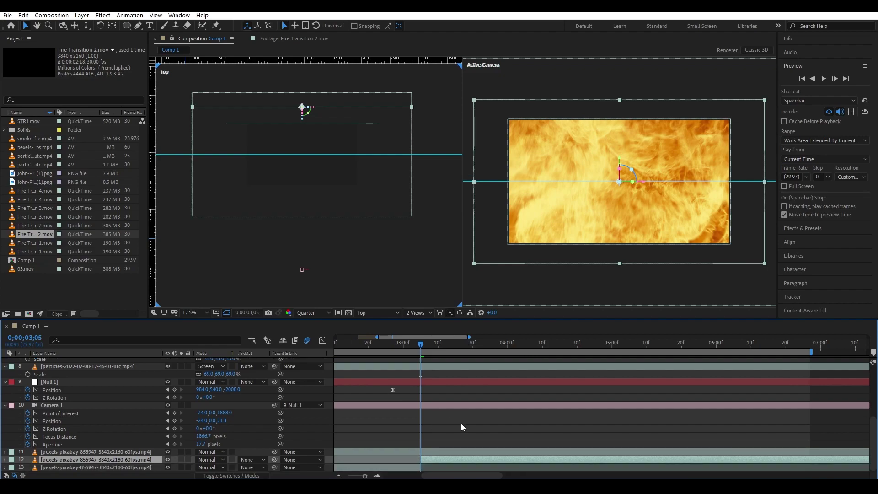
click(416, 466)
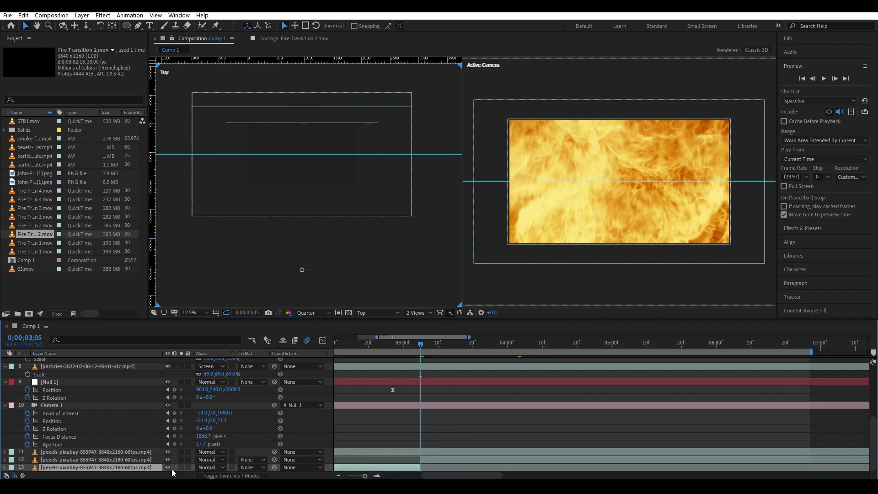
key(space)
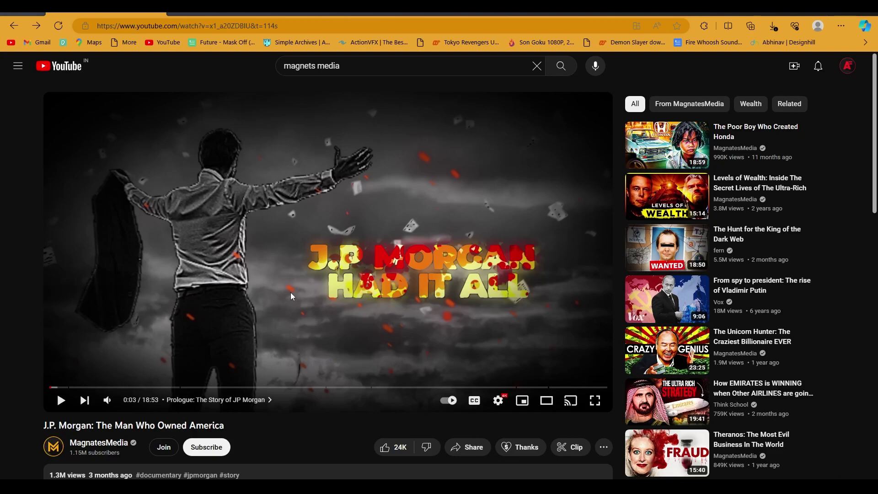
Play the reference video, jump back five seconds, and pause it.
key(space)
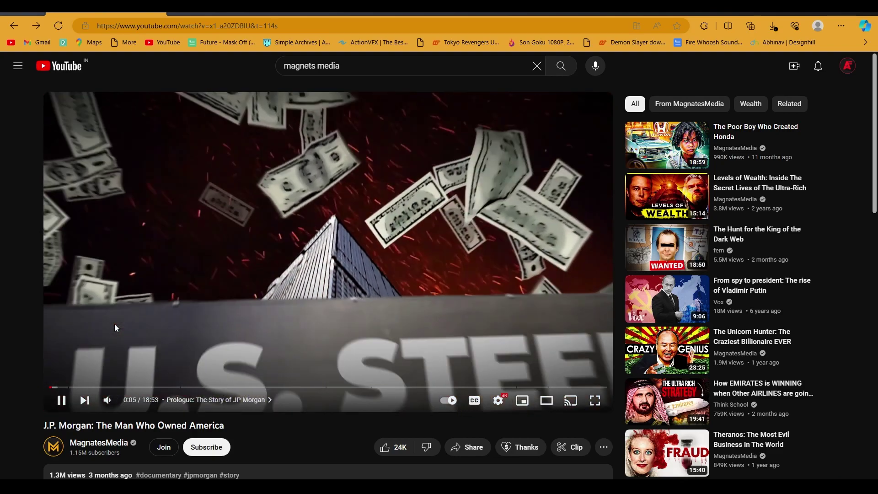
key(Left)
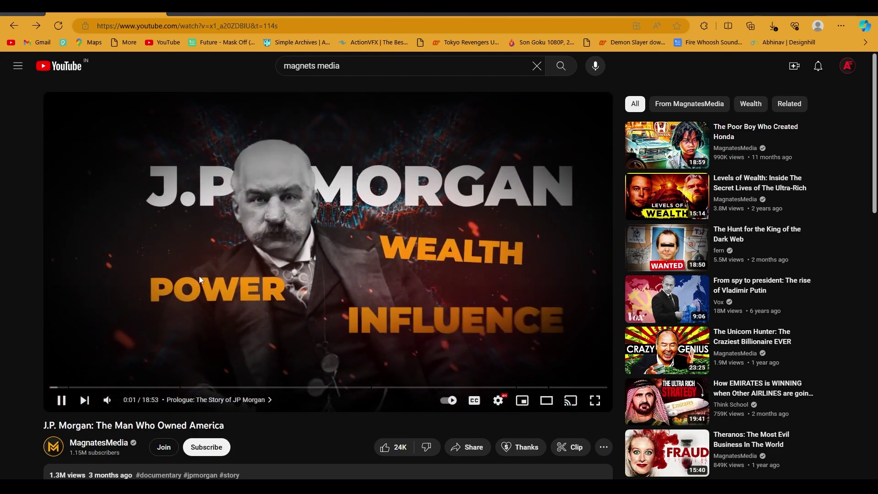
key(space)
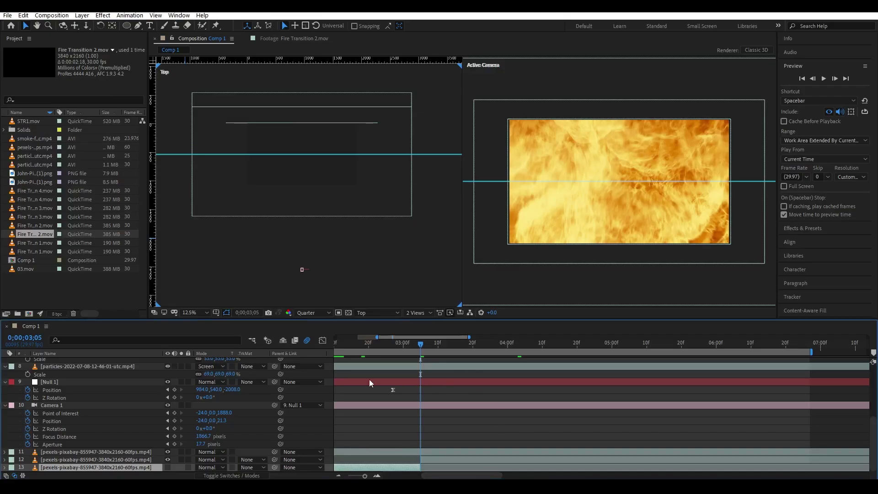
Turn off Fire Transition 2.mov's eye switch so the 03.mov sky shows through.
drag(433, 345, 466, 345)
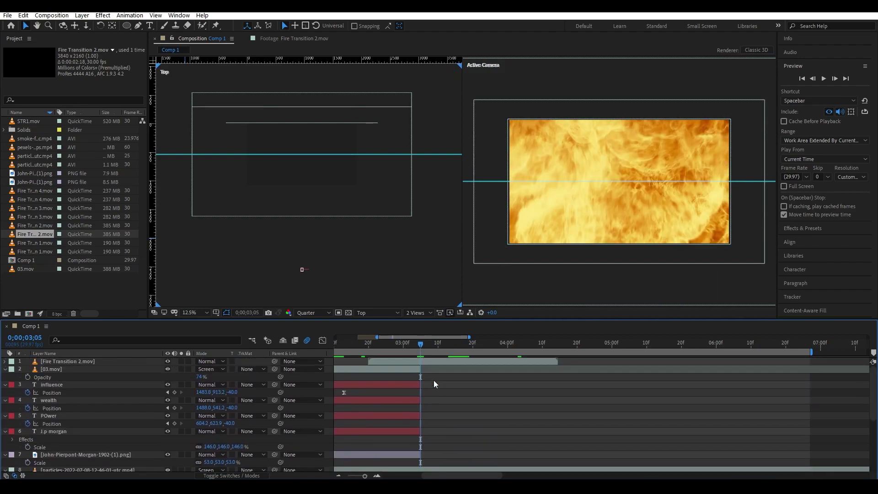
click(167, 361)
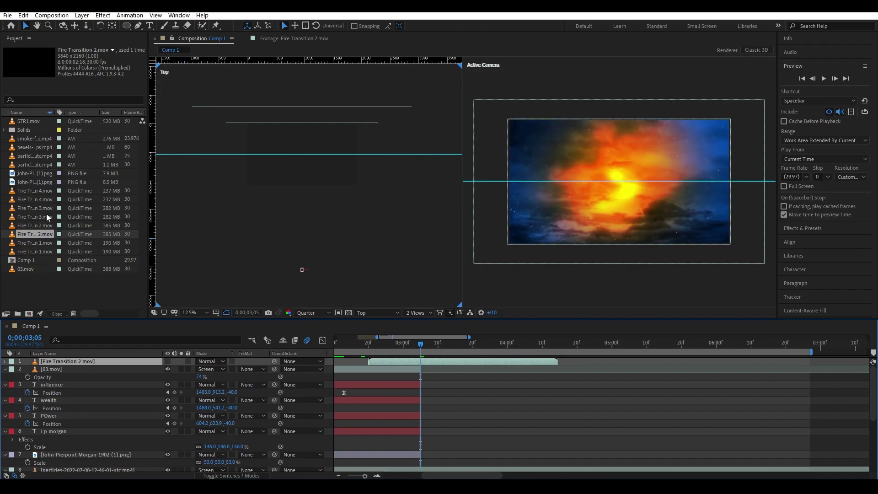
click(42, 243)
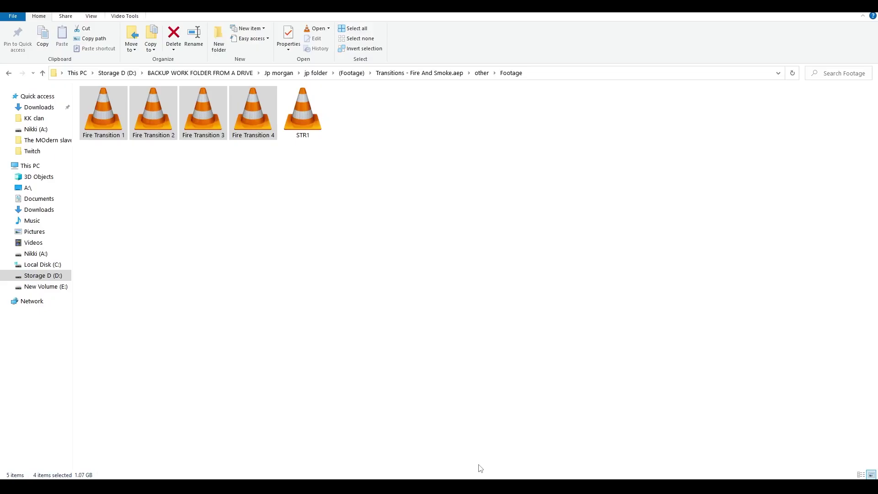
Drag the back-view businessman PNG from the (Footage) folder into Comp 1 as the top layer.
click(10, 73)
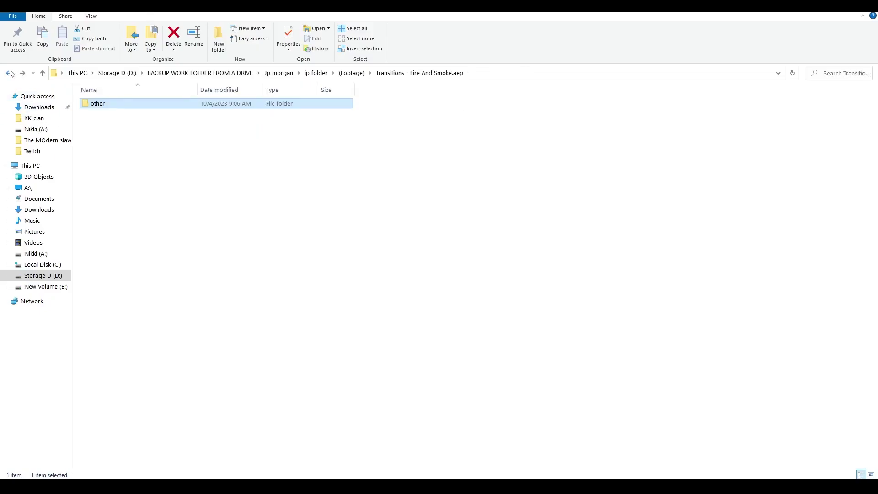
click(11, 74)
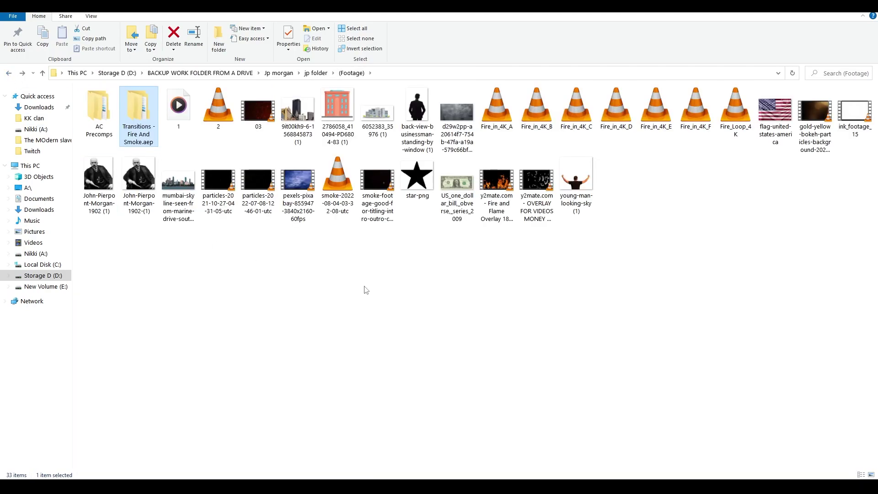
click(416, 116)
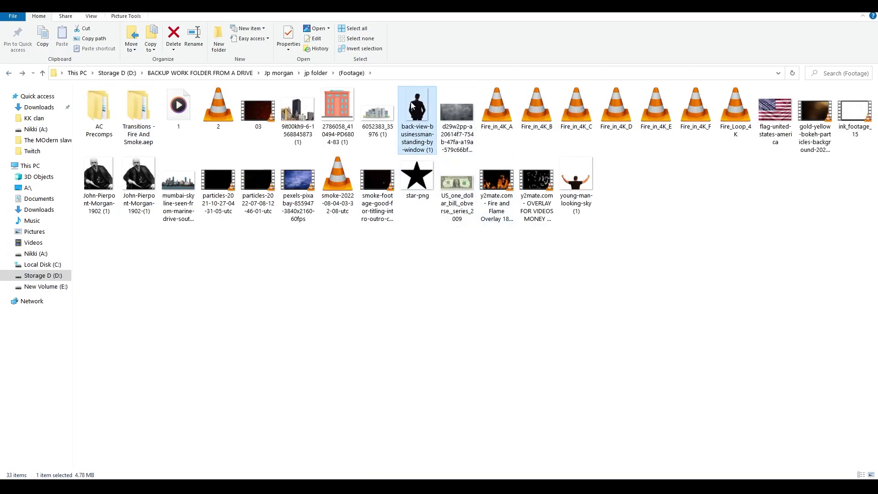
mouse_move(412, 106)
mouse_down()
mouse_move(488, 399)
mouse_move(476, 395)
mouse_up()
Show the layer switches and make the businessman image a 3D layer.
click(259, 473)
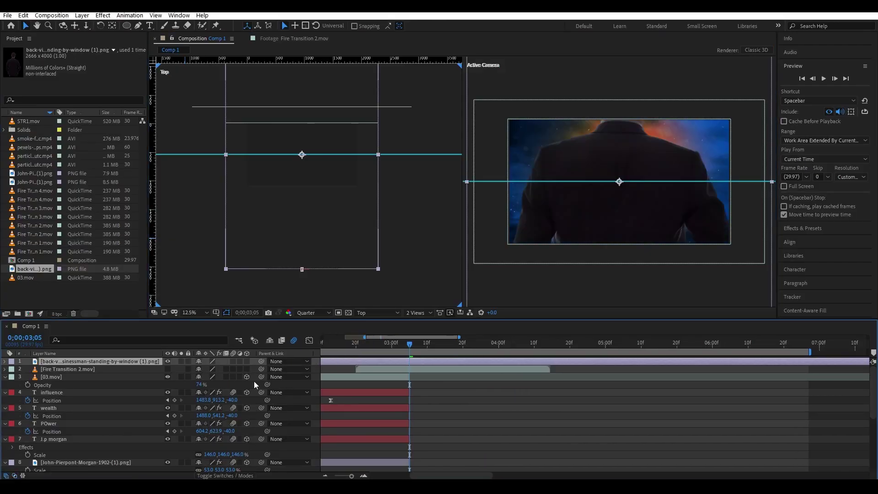
click(246, 361)
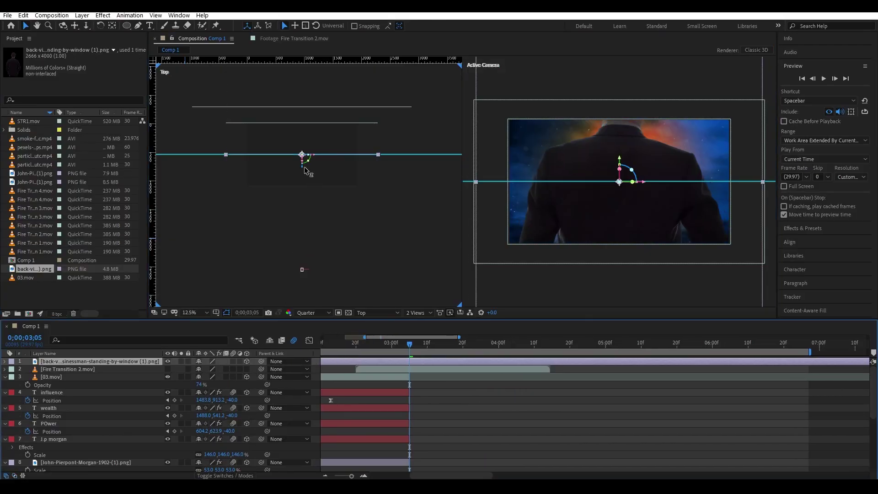
click(303, 271)
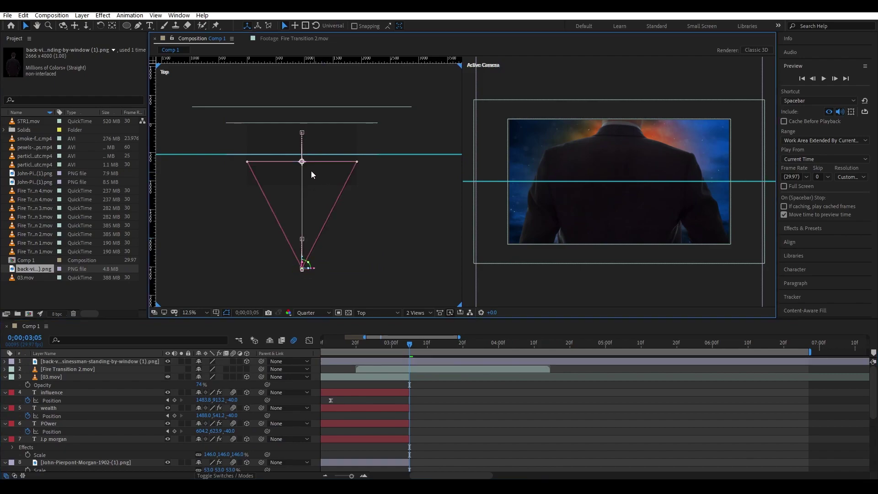
Scale the businessman to 36% and move it left of centre, slightly lower.
click(145, 362)
key(s)
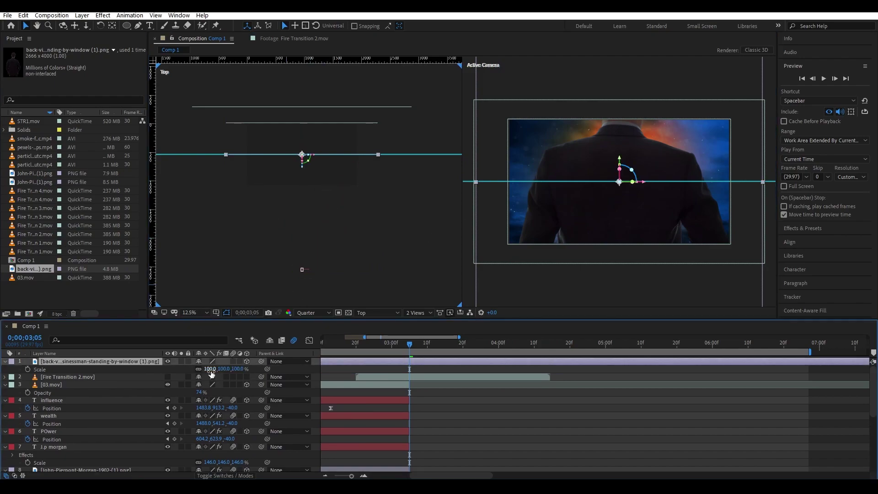
drag(210, 368, 180, 369)
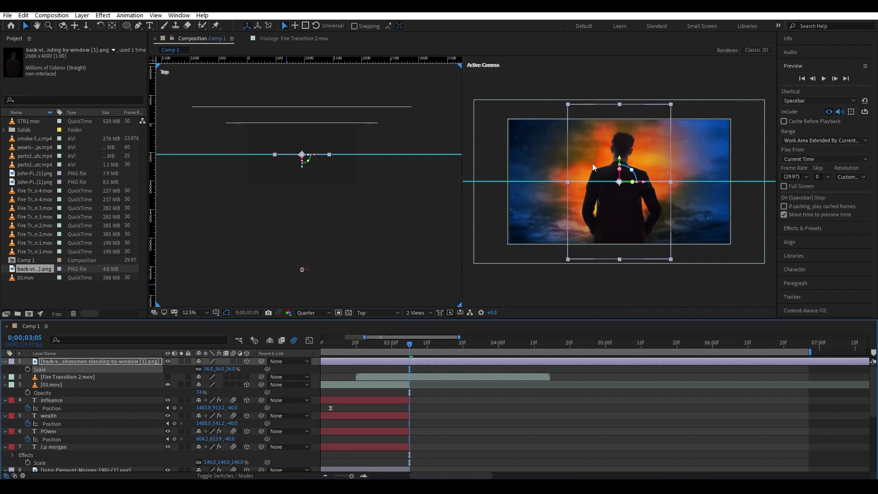
drag(643, 186, 583, 196)
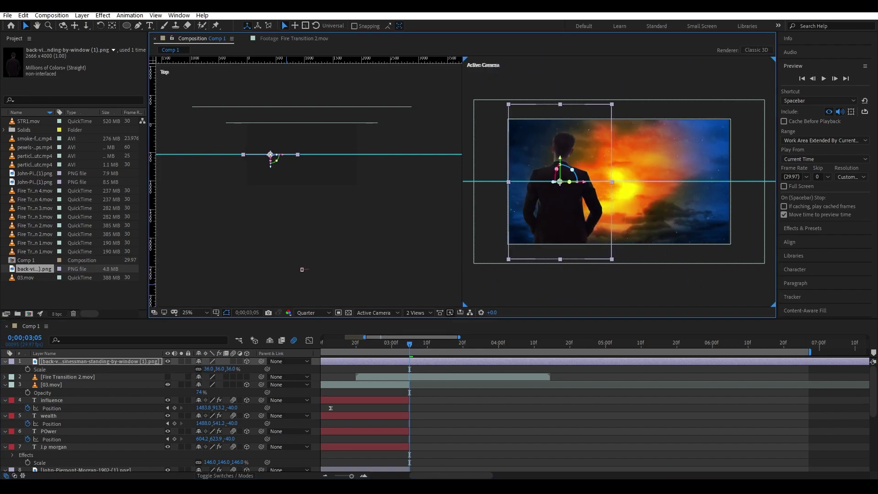
drag(558, 159, 558, 160)
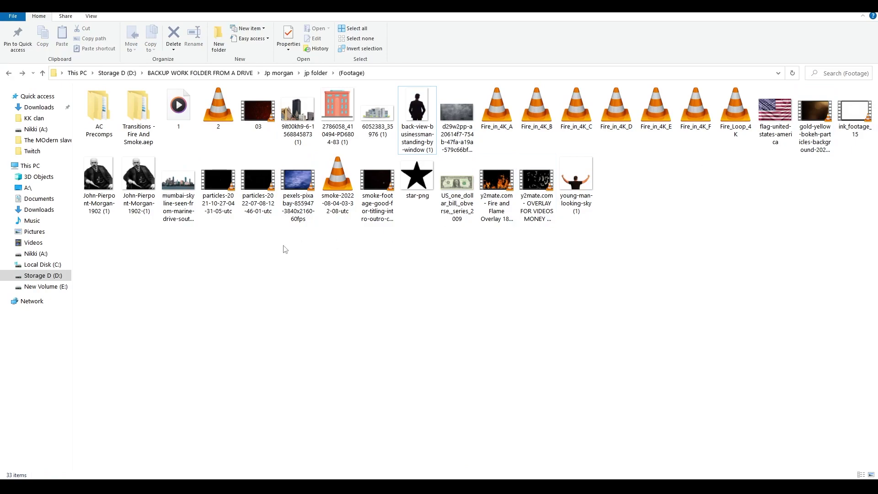
Preview the y2mate MONEY OVERLAY clip in VLC, then close the player.
double_click(535, 176)
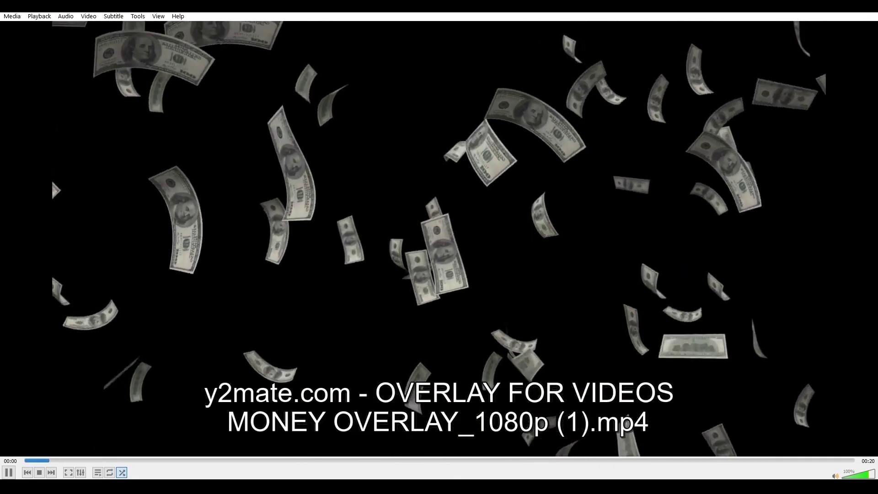
key(alt+F4)
Add the money overlay as a 3D layer nearer the camera, starting at 0;00;03;05.
drag(539, 194, 484, 415)
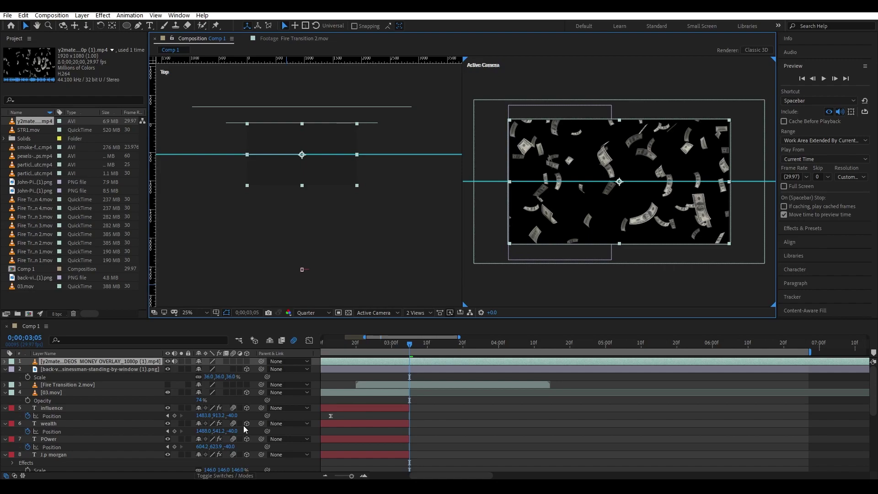
click(247, 361)
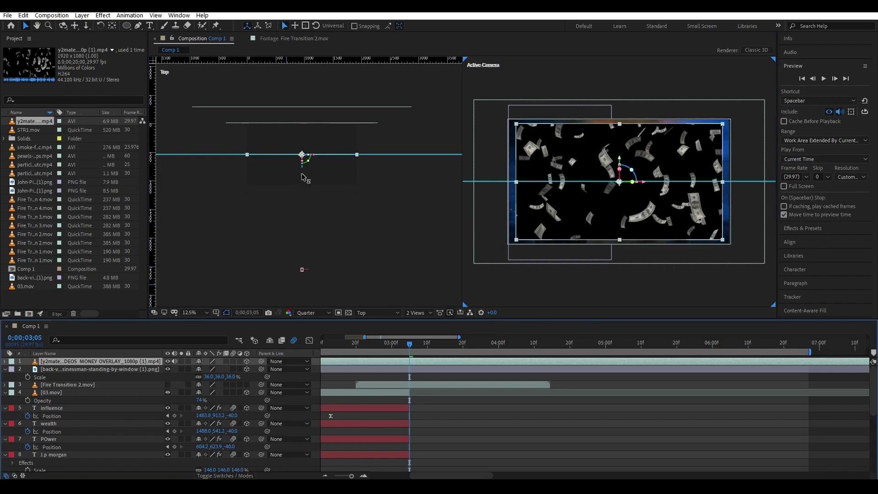
drag(302, 177, 301, 194)
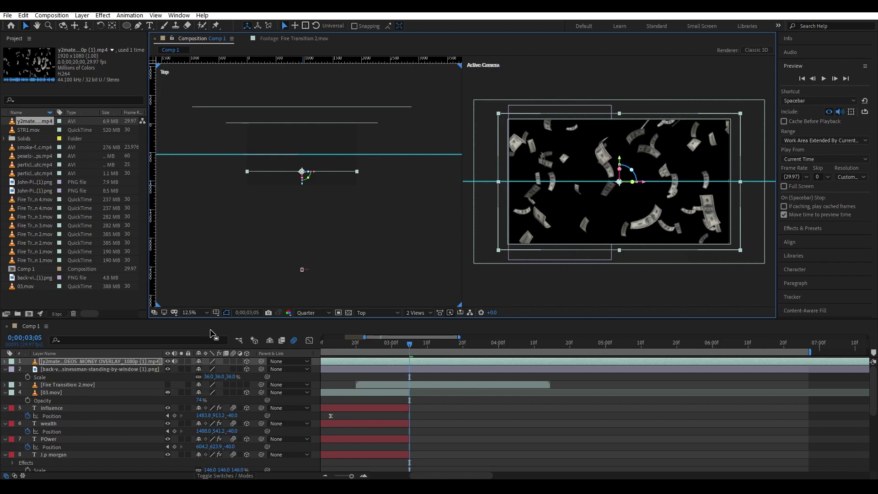
key(alt+bracketleft)
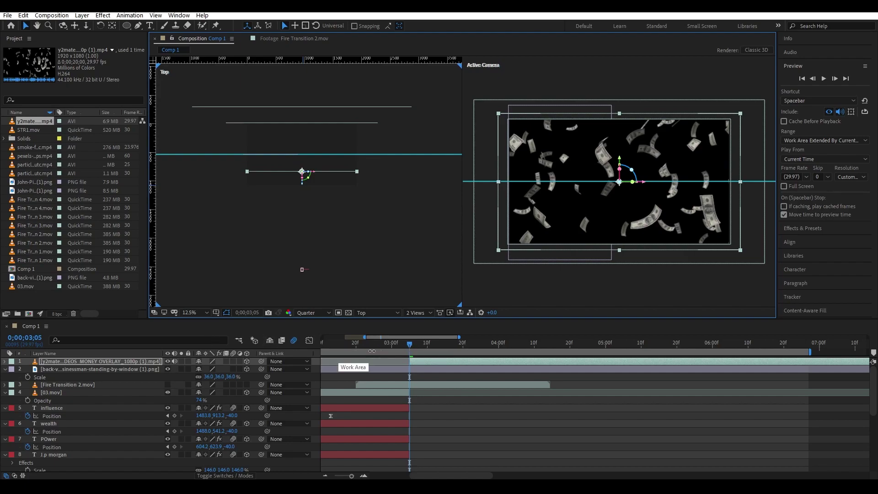
key(minus)
key(minus)
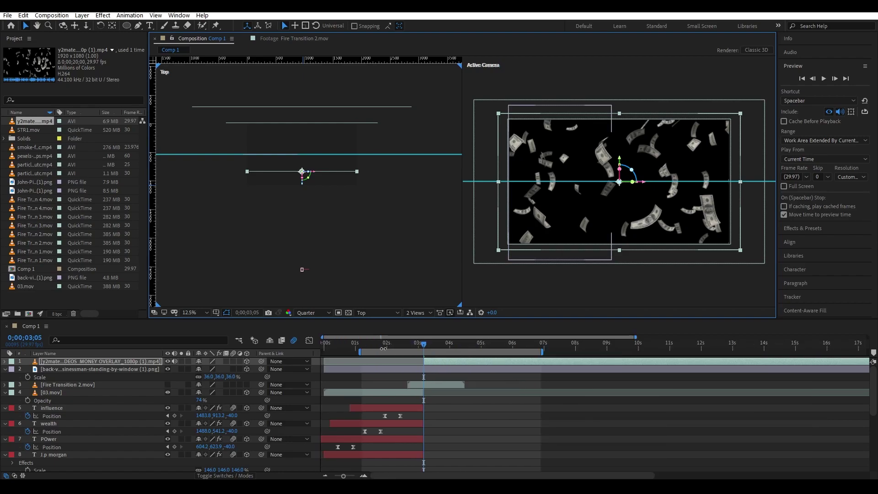
Set the money overlay's blending mode to Screen.
click(224, 475)
click(206, 361)
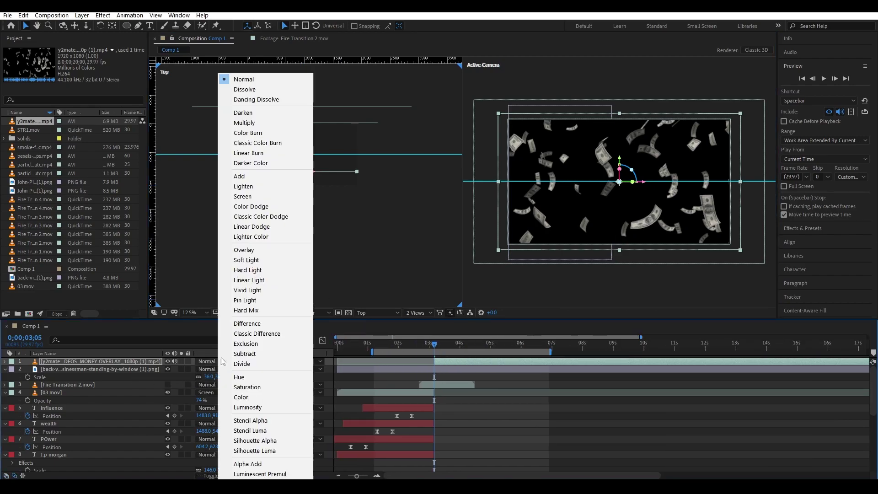
click(270, 198)
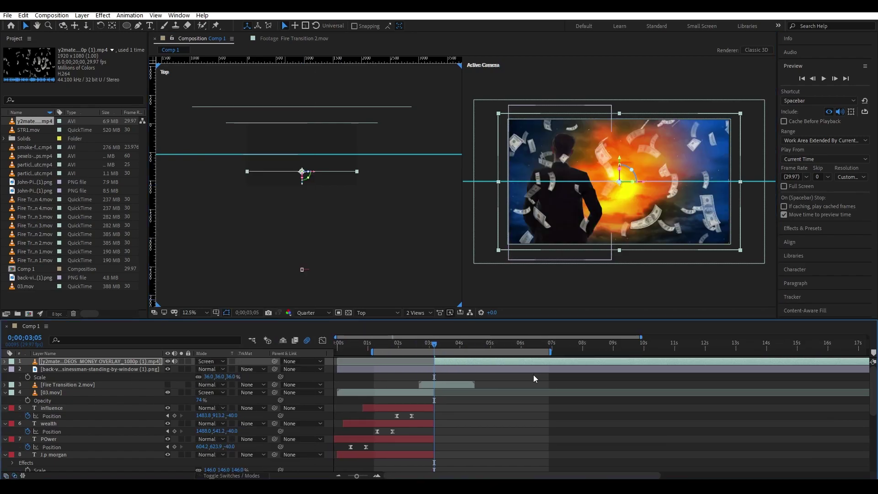
click(403, 476)
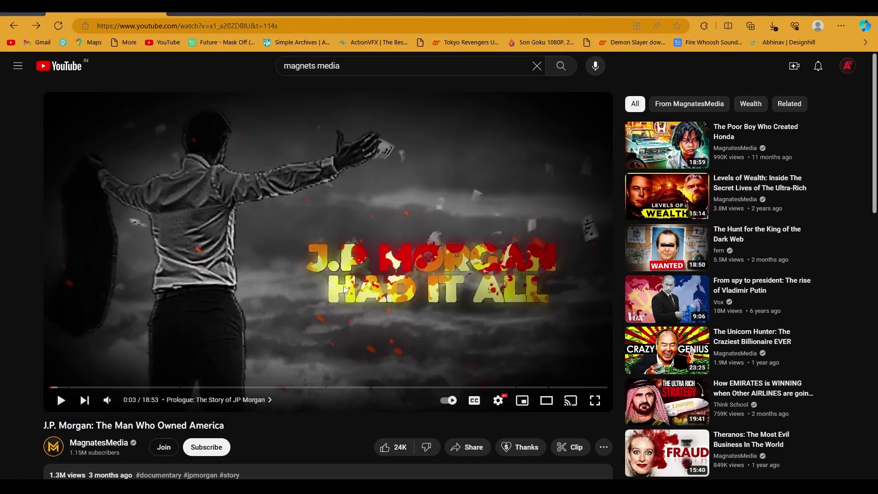
Play the J.P Morgan reference video, replay five seconds, pause on the title shot, and mute it.
mouse_move(414, 487)
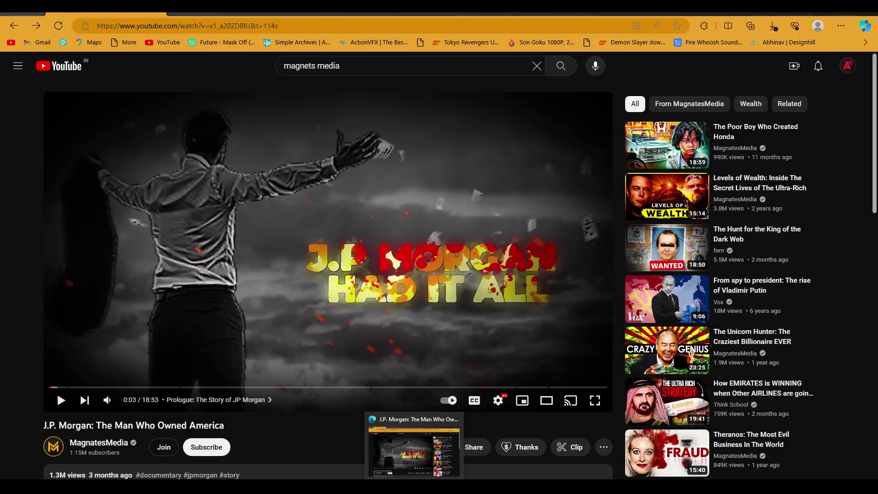
click(379, 306)
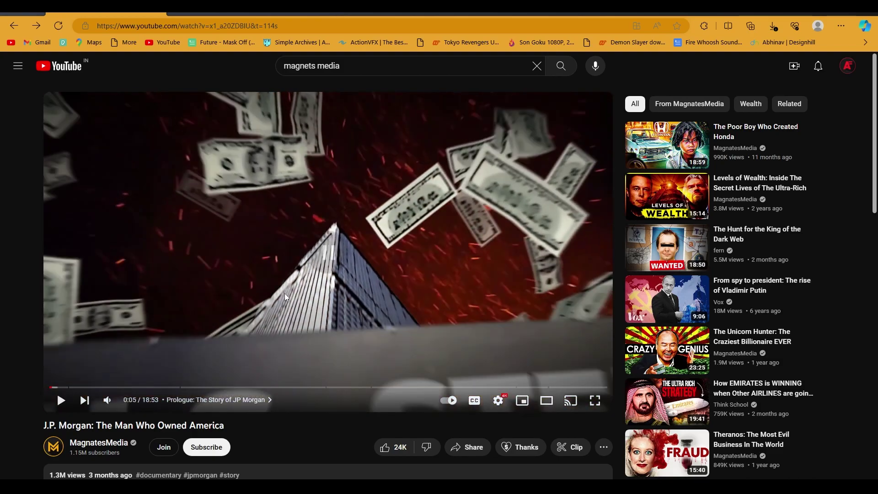
click(294, 295)
click(841, 26)
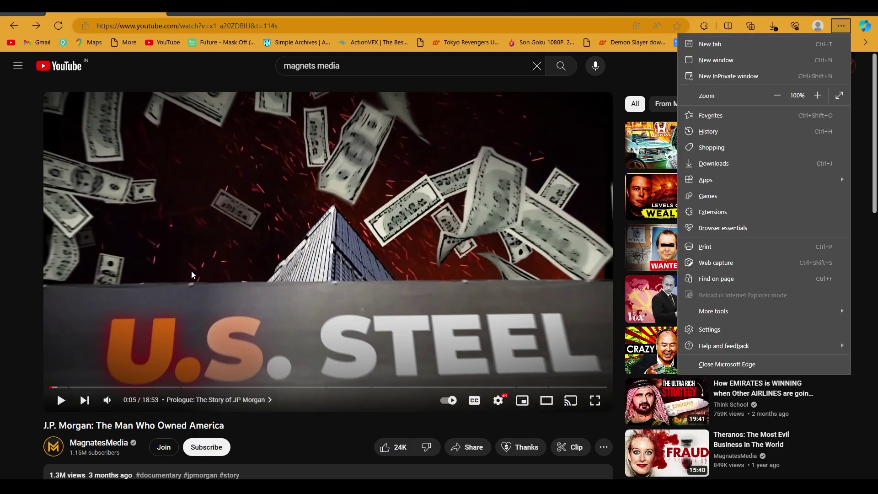
click(221, 263)
key(Left)
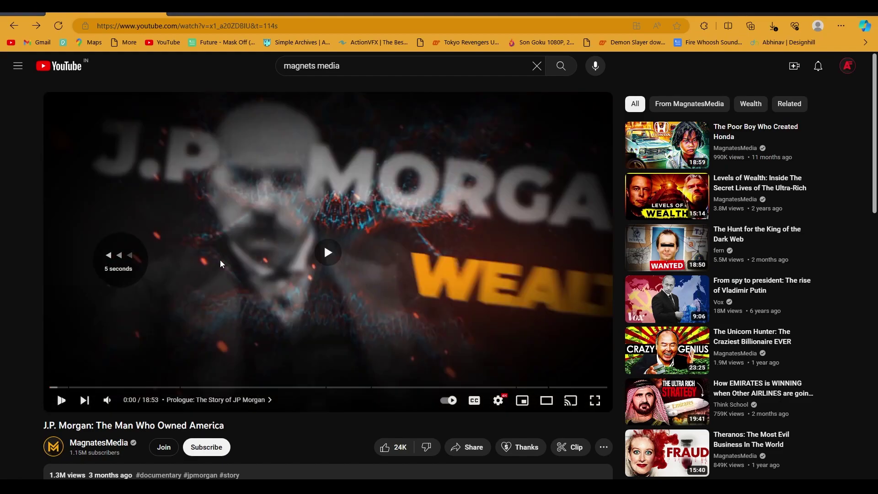
click(221, 264)
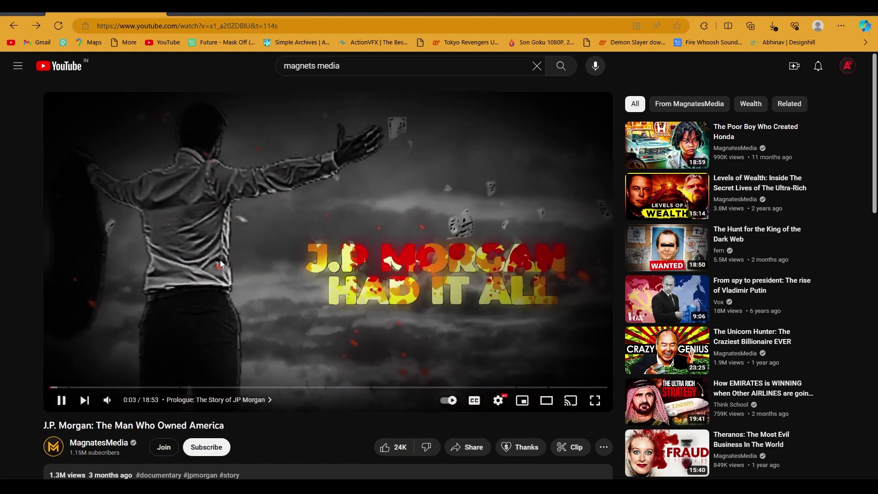
click(220, 261)
click(106, 399)
Return to the After Effects Comp 1 project.
key(alt+Tab)
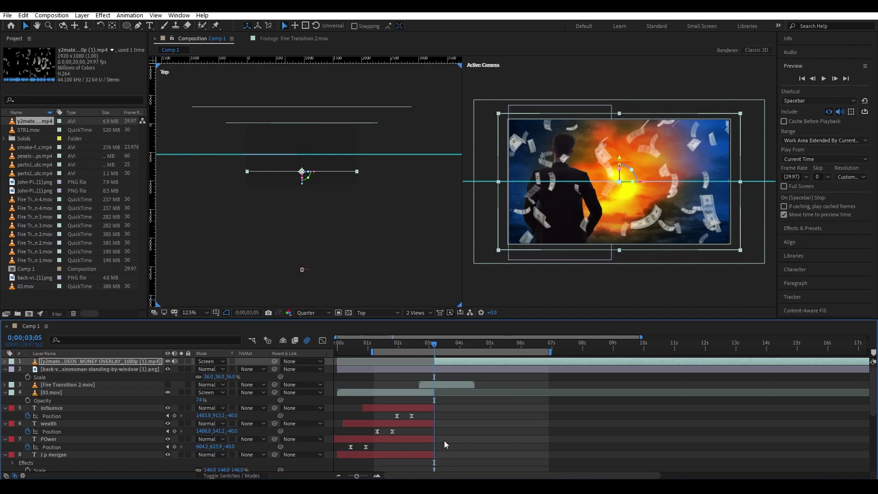
key(alt+Tab)
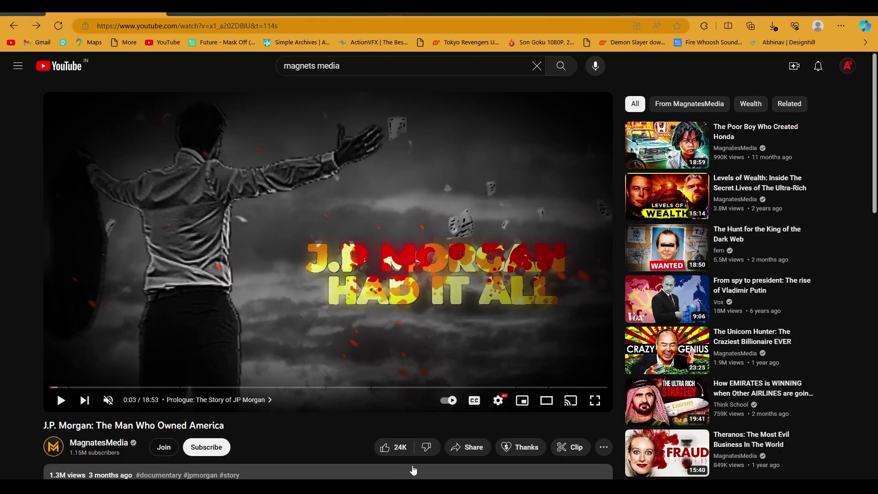
key(alt+Tab)
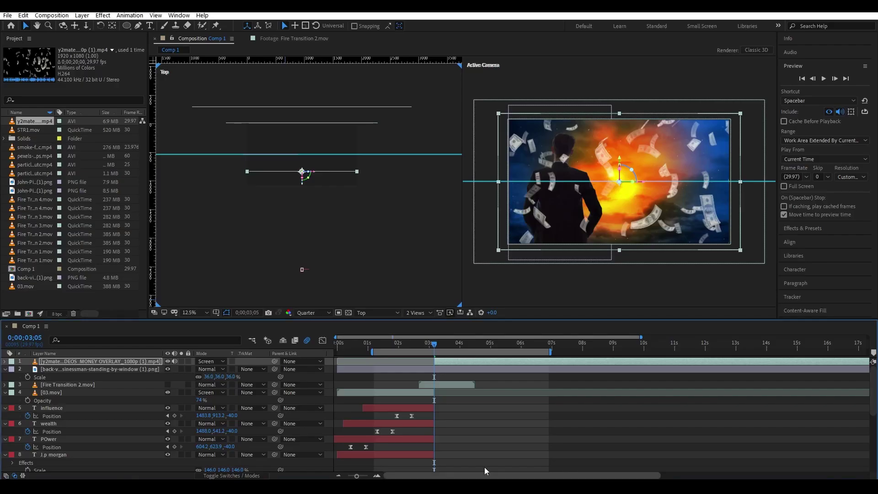
Duplicate the J.p morgan title layer and make the copy start at 3;05.
click(410, 407)
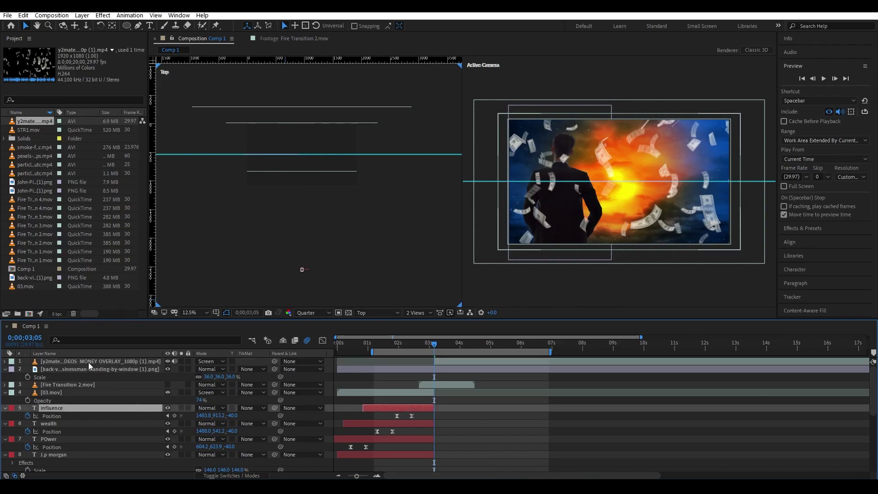
click(140, 455)
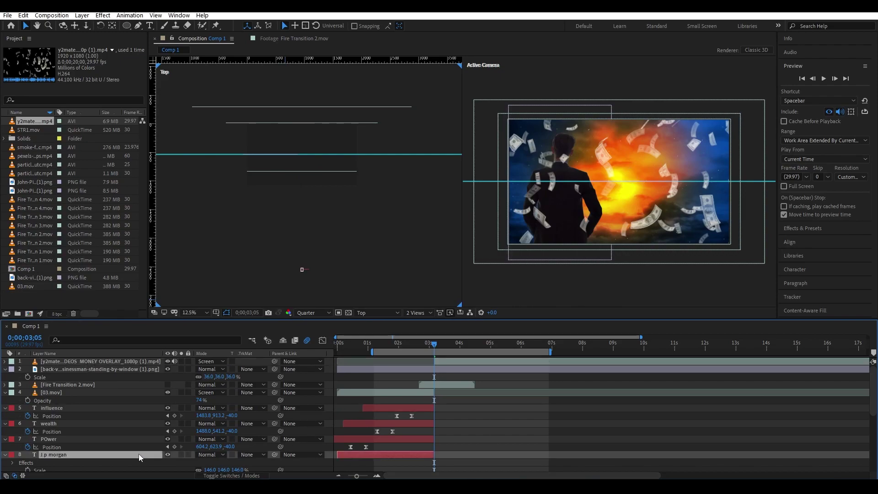
key(ctrl+d)
drag(462, 457, 452, 458)
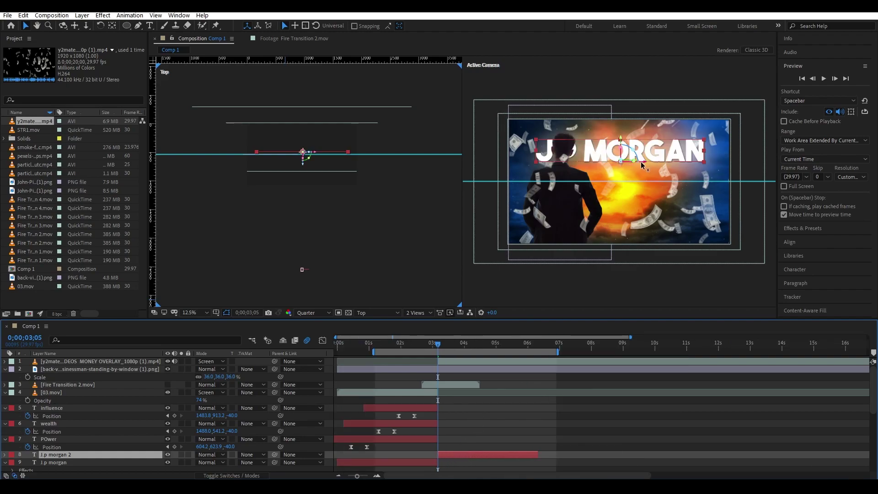
Scale the title copy from 130% to 93% and move it right of the man.
drag(604, 155, 641, 167)
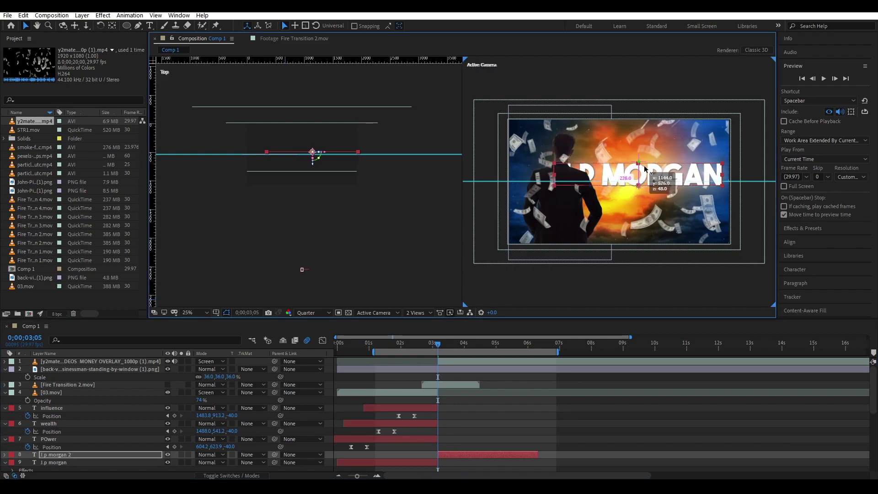
key(s)
drag(195, 463, 179, 463)
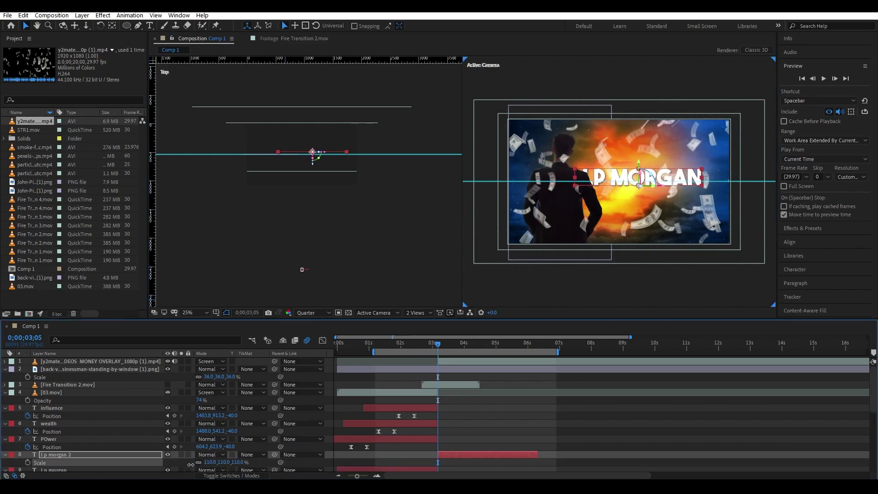
drag(670, 188, 686, 188)
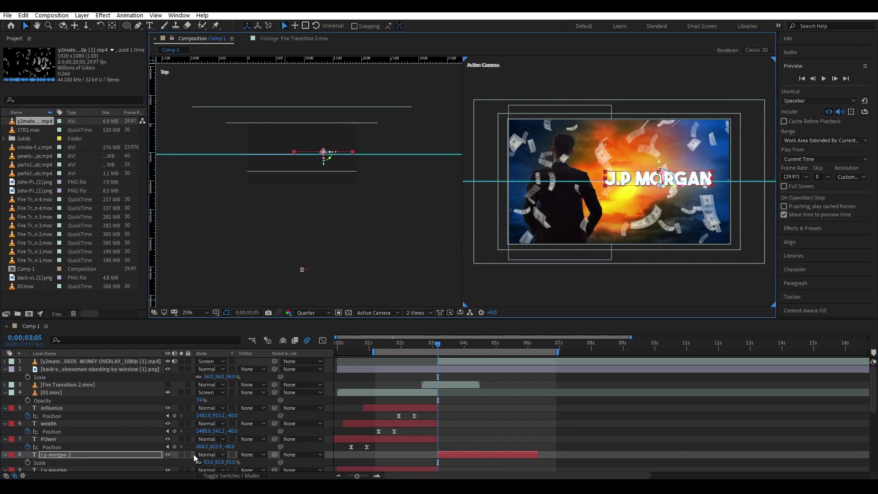
Change the title copy's fill colour to orange-yellow (FFA600) in the Character panel.
click(795, 269)
click(855, 137)
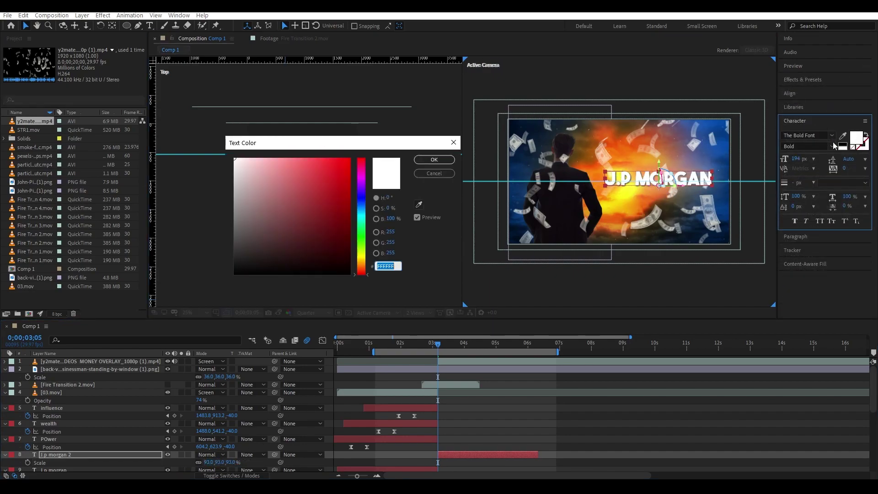
drag(328, 179, 371, 138)
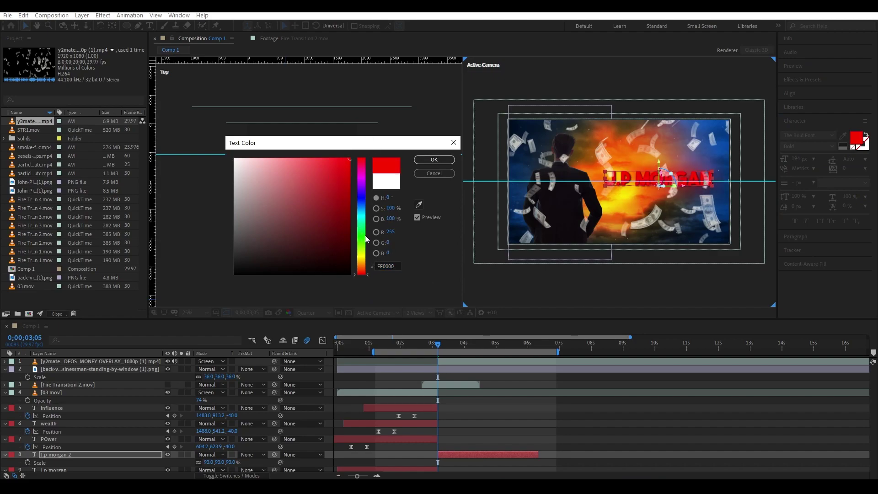
drag(366, 237, 363, 263)
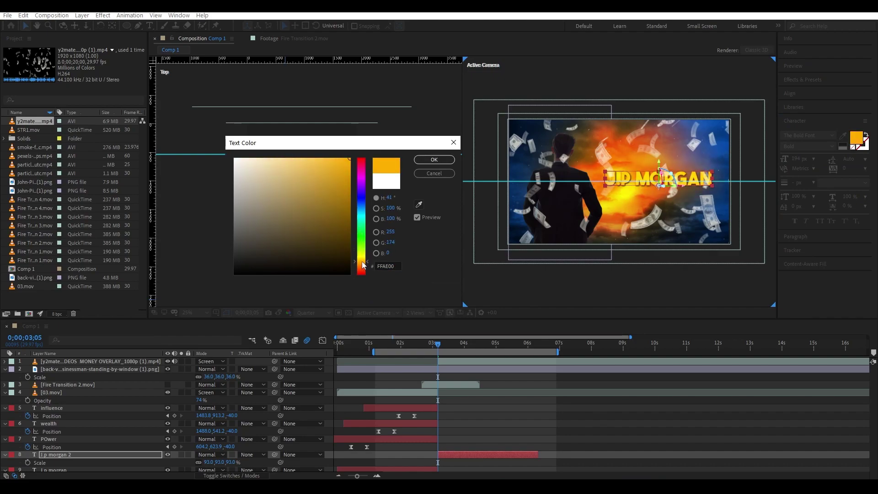
click(433, 159)
Check the frame around 3;13, then return the current time to 3;05.
click(396, 344)
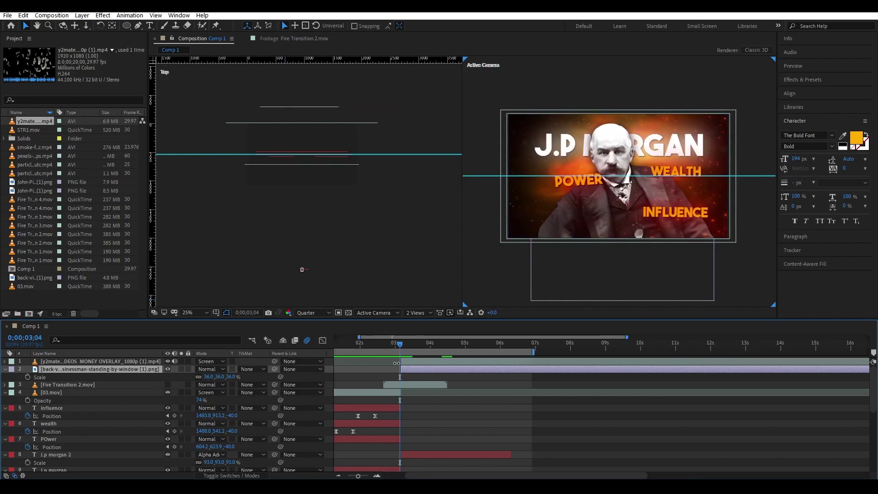
key(equal)
click(401, 345)
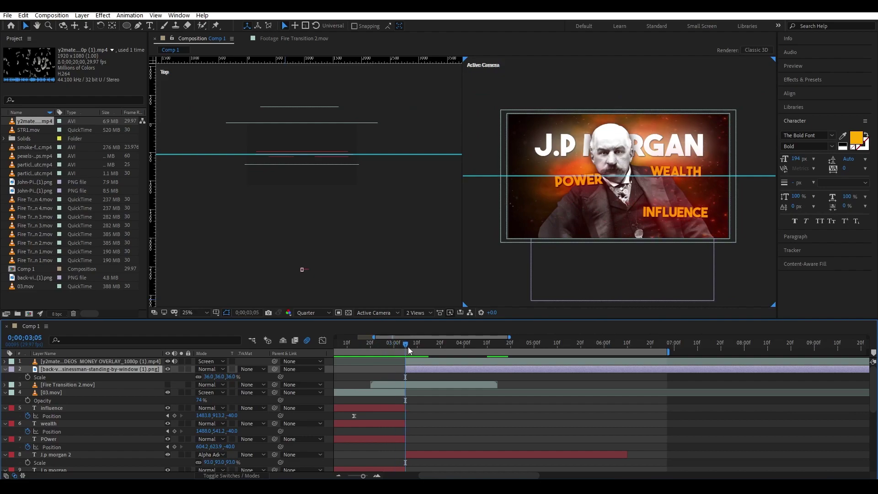
Split Camera 1 at 3;05 and move the new Camera 2 to the top of the stack.
scroll(404, 366, down, 5)
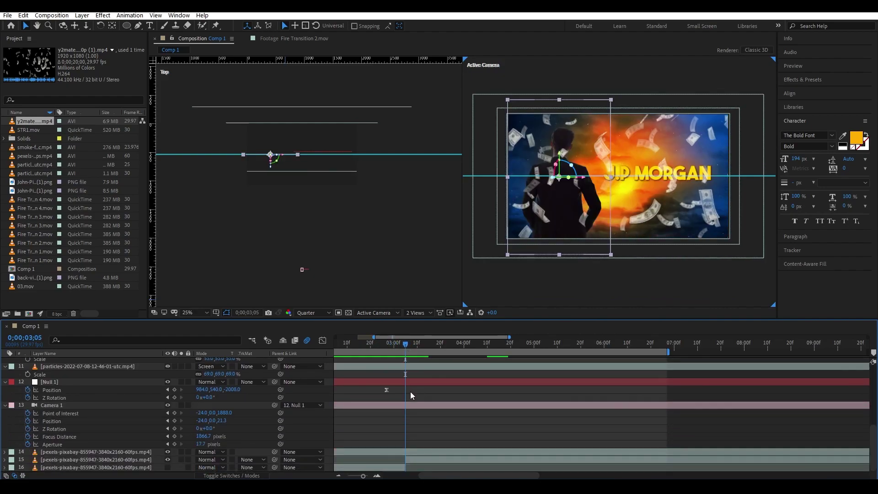
click(406, 405)
key(ctrl+shift+d)
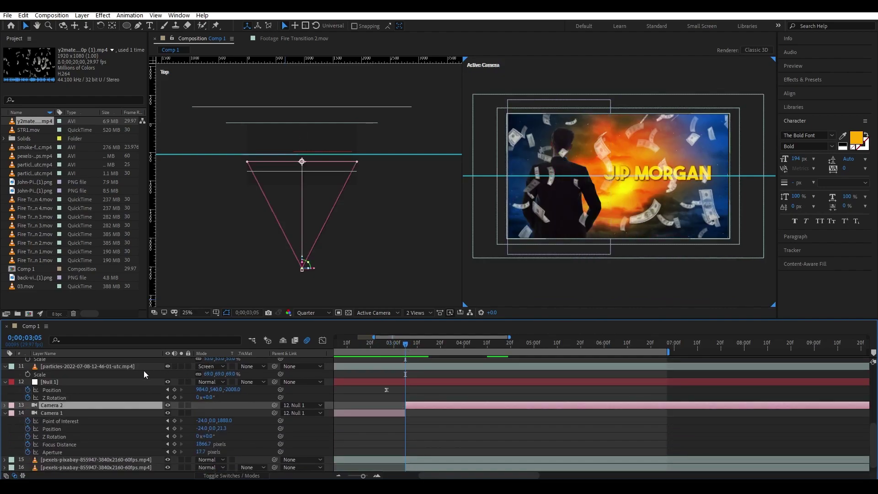
drag(109, 408, 112, 361)
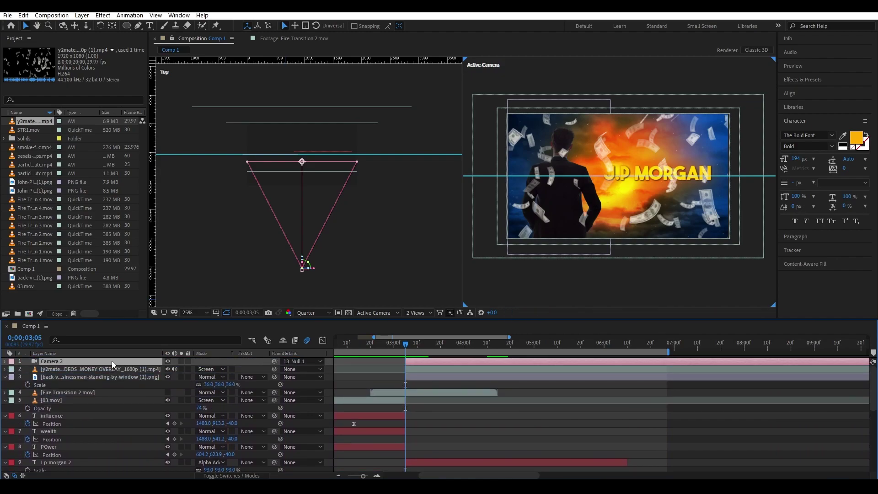
Keyframe Camera 2, pull it back and slide it right, then save the project.
key(u)
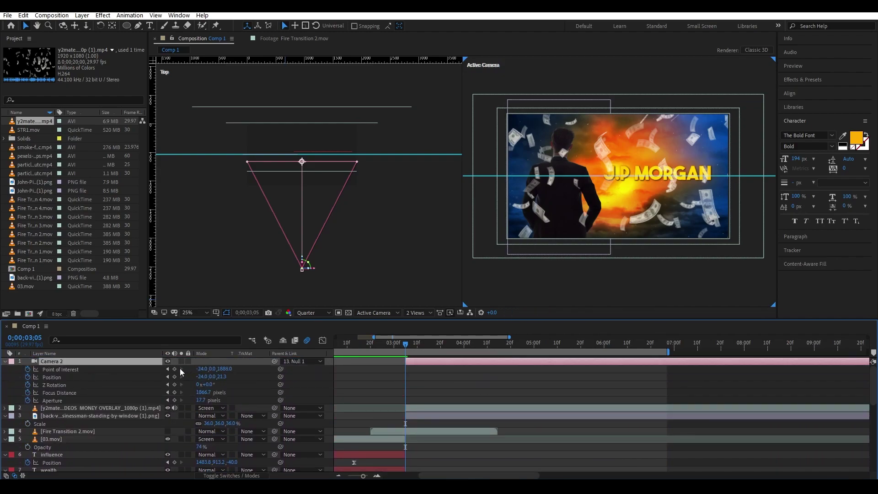
drag(174, 369, 175, 400)
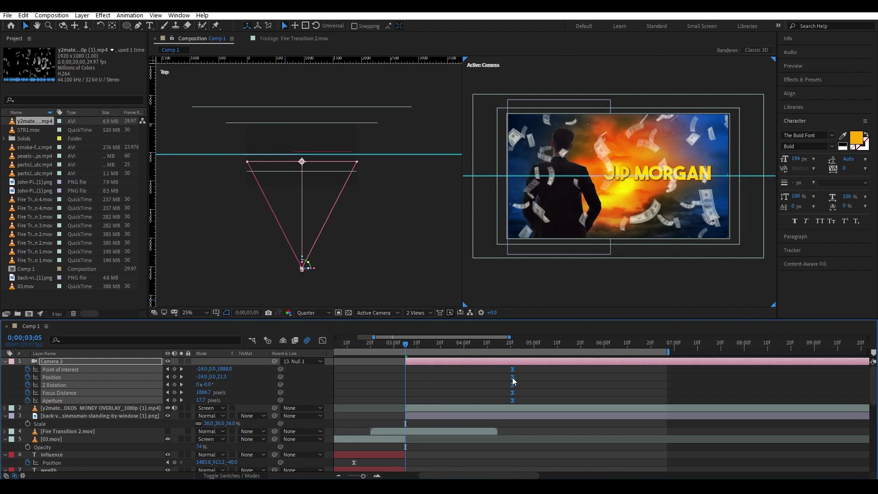
drag(301, 263, 306, 238)
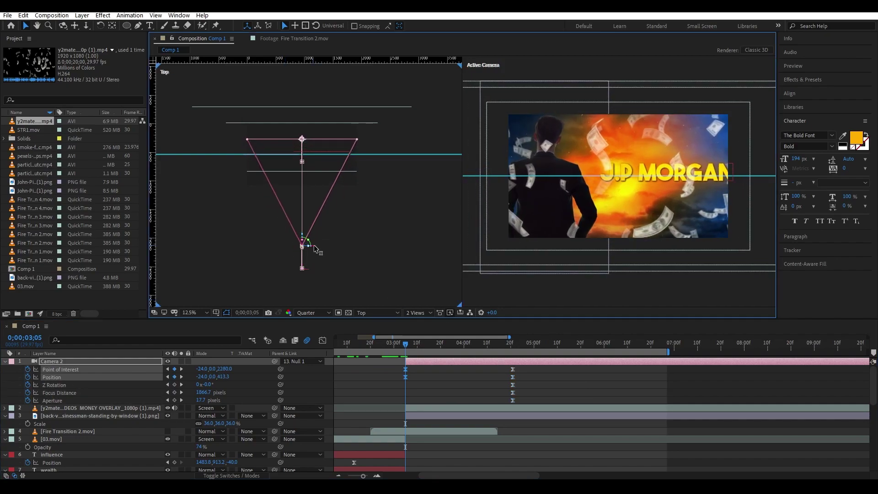
mouse_move(315, 249)
mouse_down()
mouse_move(313, 235)
mouse_move(328, 243)
mouse_up()
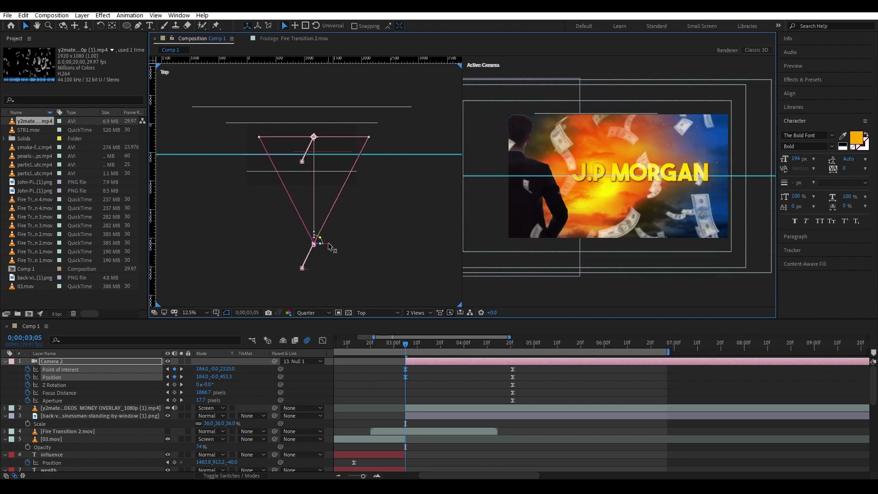
key(ctrl+s)
Add Z Rotation, Focus Distance and Aperture keyframes at 3;05, undoing a trial focus change.
click(174, 385)
click(174, 392)
click(174, 400)
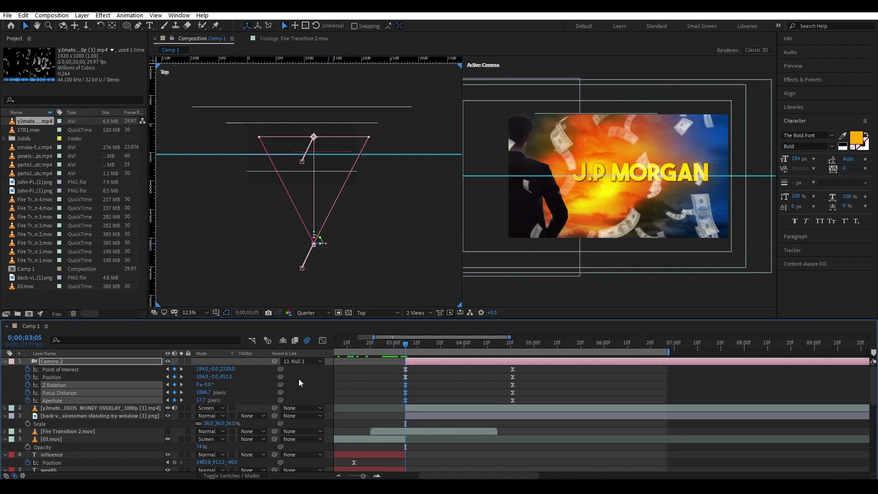
drag(204, 393, 141, 403)
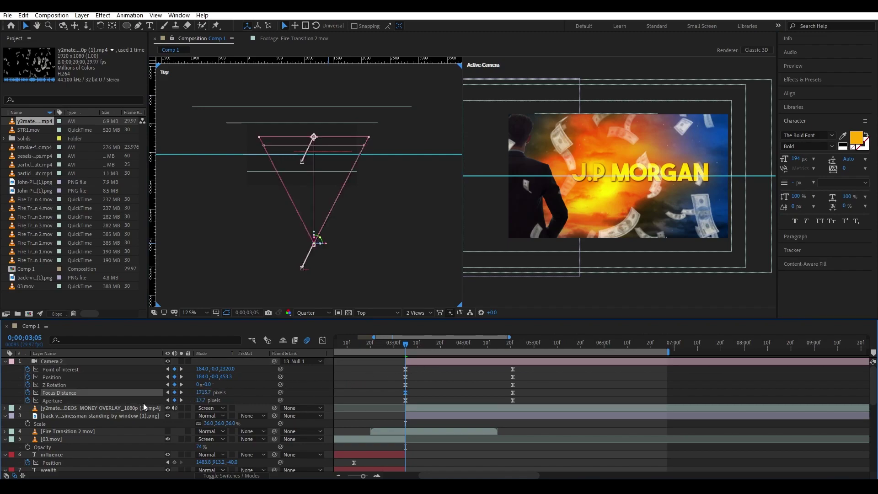
key(ctrl+z)
click(120, 393)
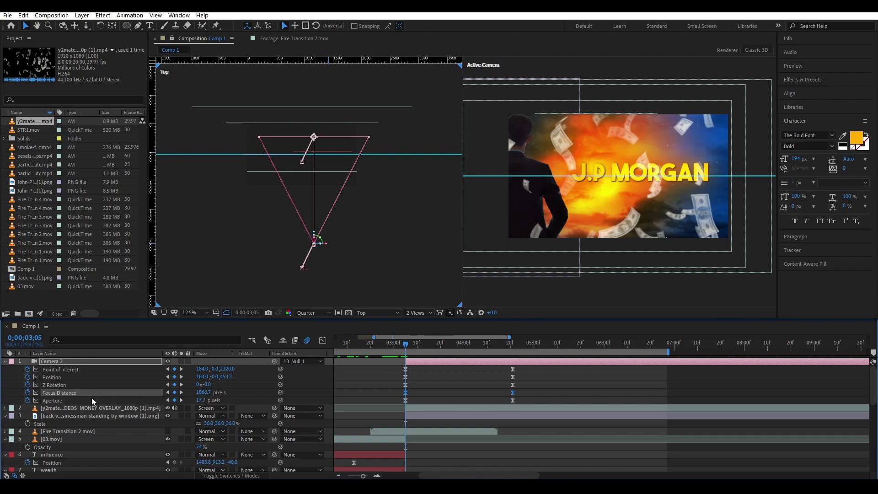
click(62, 401)
drag(200, 400, 252, 402)
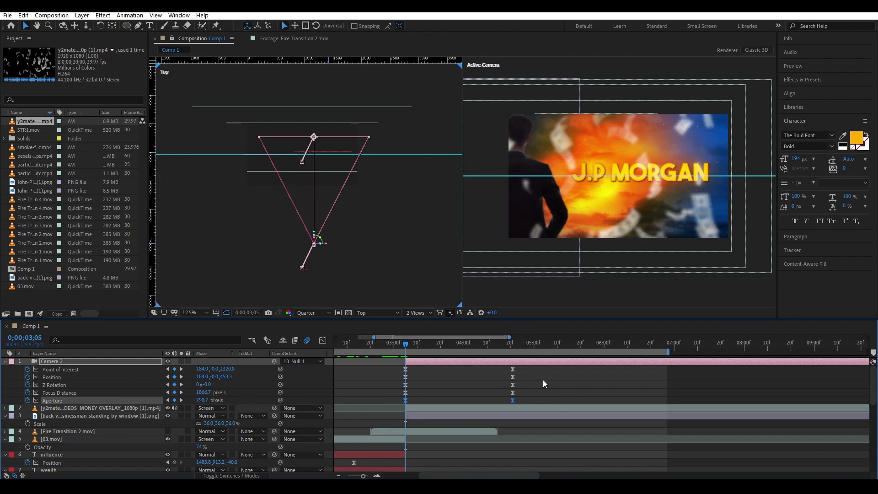
click(429, 415)
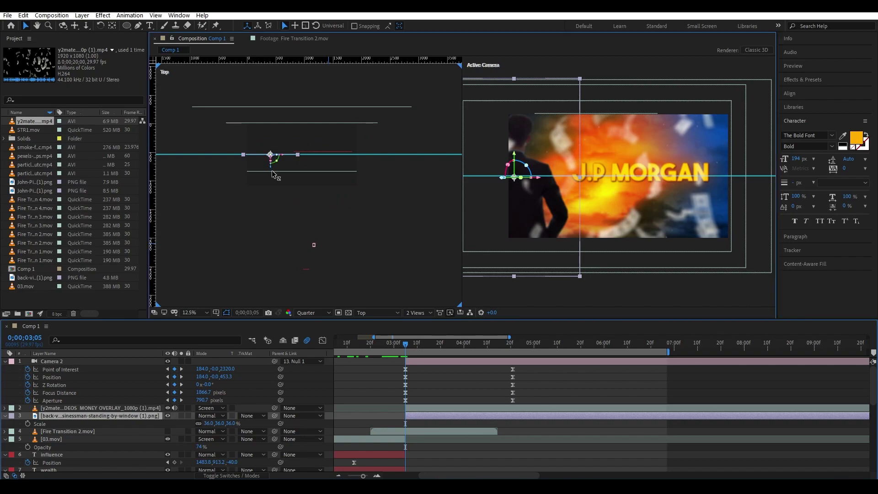
mouse_move(274, 169)
mouse_down()
mouse_move(281, 180)
mouse_move(296, 170)
mouse_up()
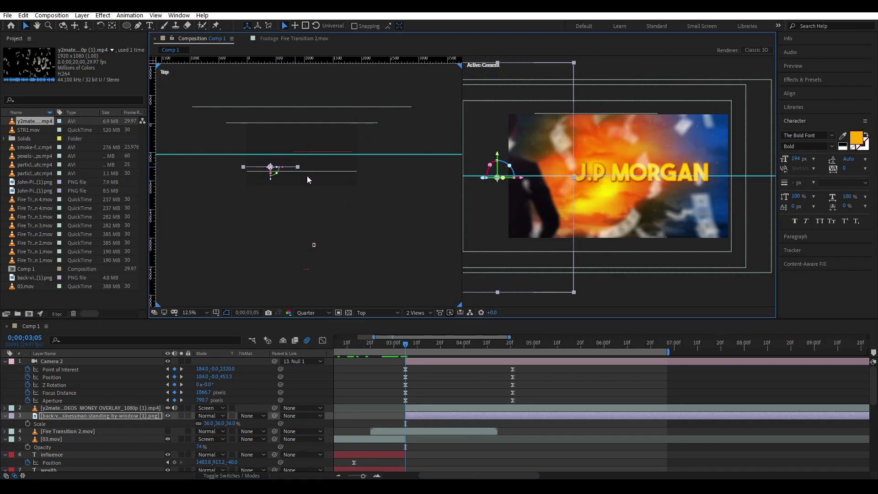
click(301, 174)
key(ctrl+z)
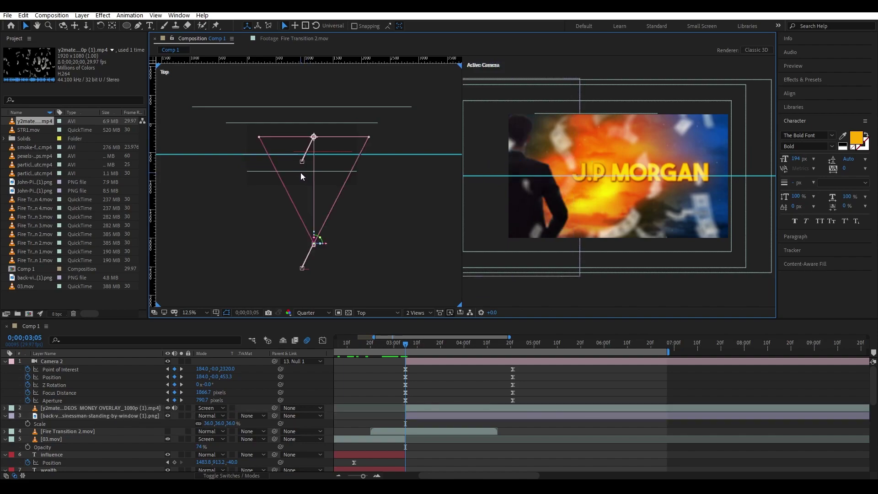
click(428, 377)
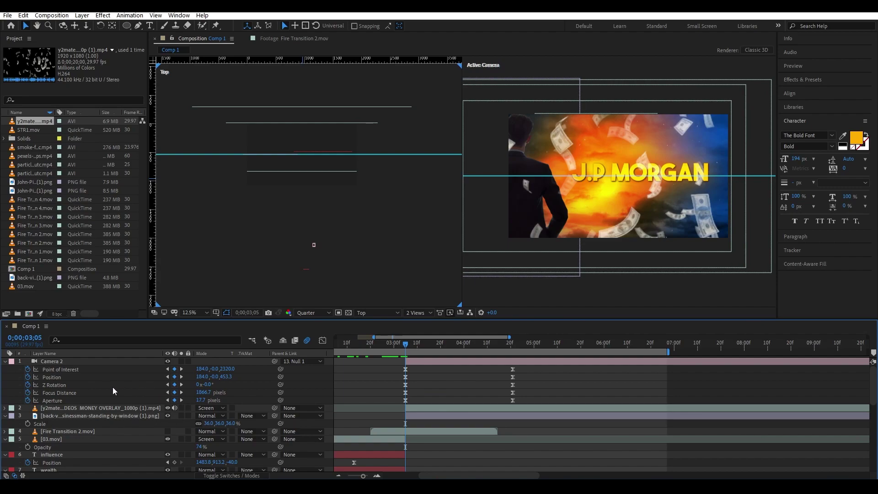
At the 4;21 keyframe, set Camera 2's focus distance to 1987.7 and raise aperture to 199.7.
click(96, 394)
click(95, 398)
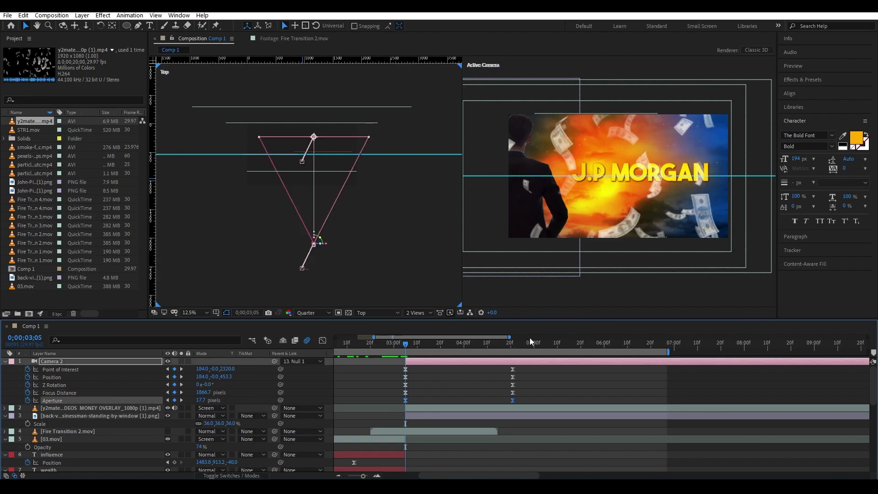
click(505, 343)
drag(506, 343, 512, 344)
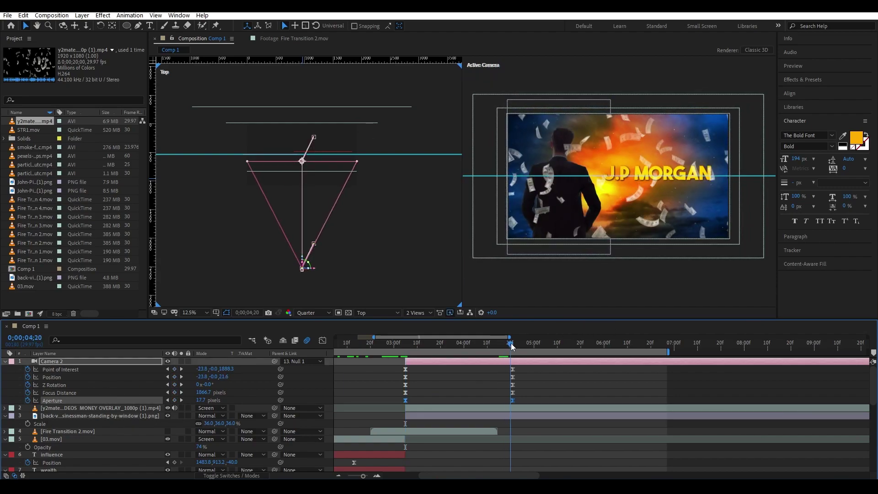
click(519, 396)
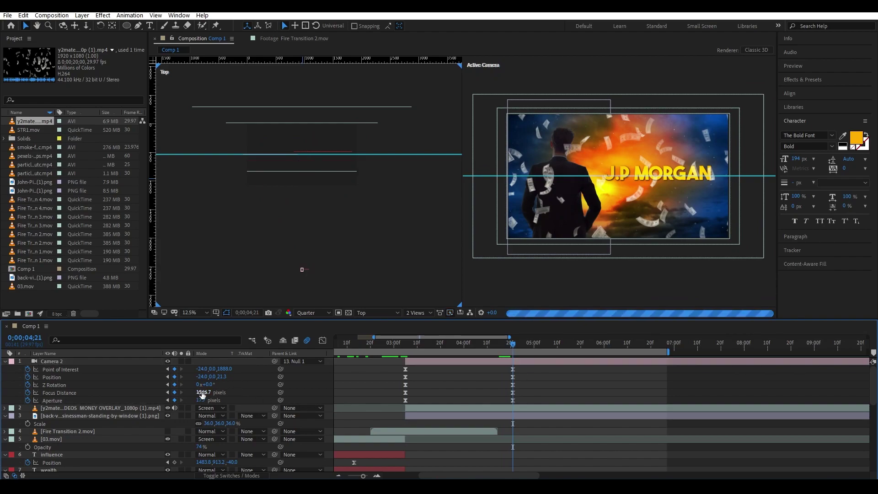
mouse_move(202, 394)
mouse_down()
mouse_move(150, 408)
mouse_move(266, 397)
mouse_up()
click(262, 156)
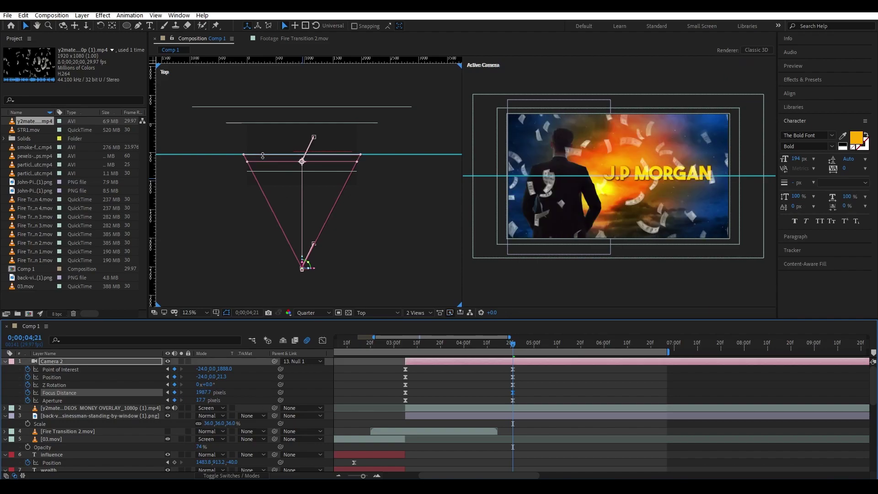
mouse_move(203, 400)
mouse_down()
mouse_move(231, 399)
mouse_move(207, 401)
mouse_up()
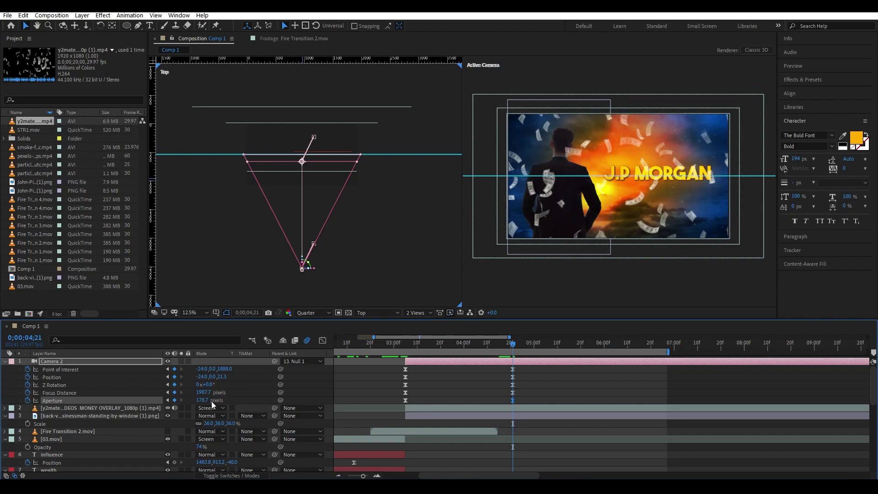
Preview the camera move from 0;00;03;05 and shift the ending keyframes to about 5.4s.
click(442, 384)
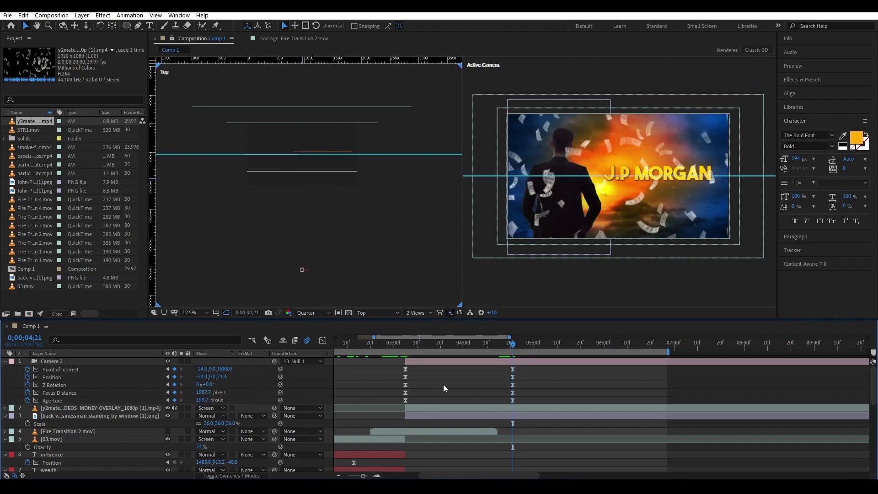
drag(407, 344, 404, 342)
key(space)
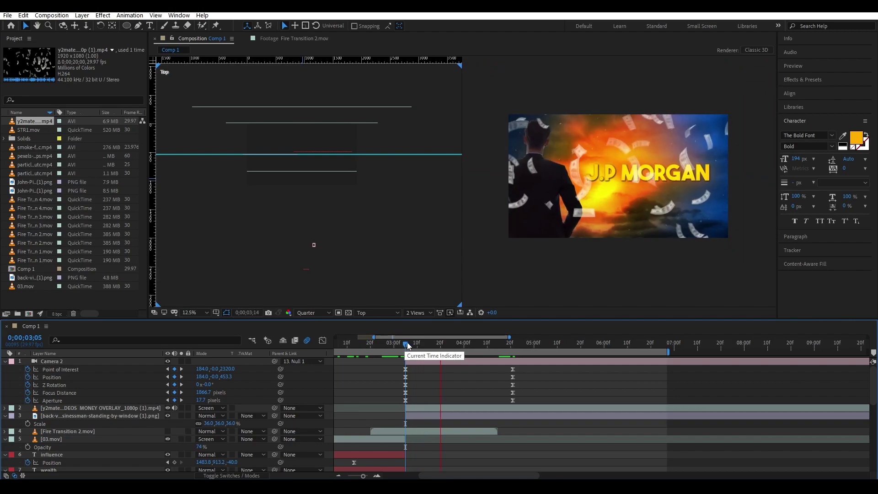
key(space)
key(minus)
key(minus)
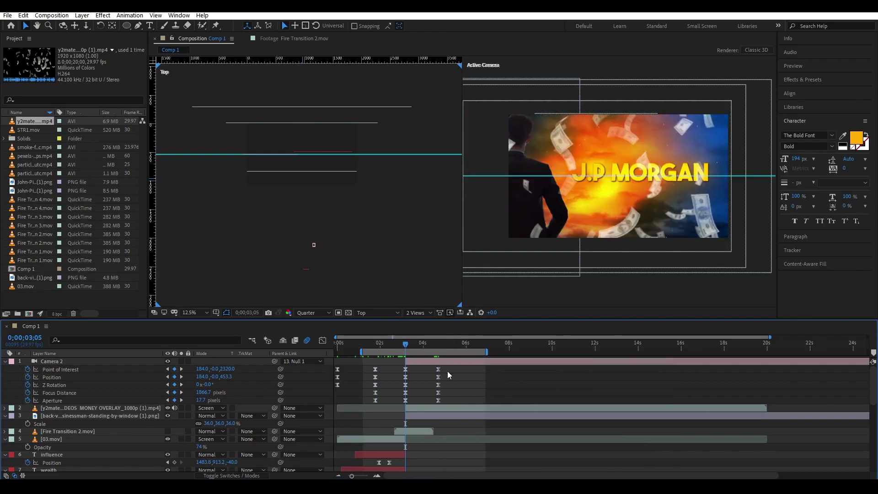
mouse_move(447, 366)
mouse_down()
mouse_move(432, 403)
mouse_move(453, 400)
mouse_up()
drag(468, 366, 394, 404)
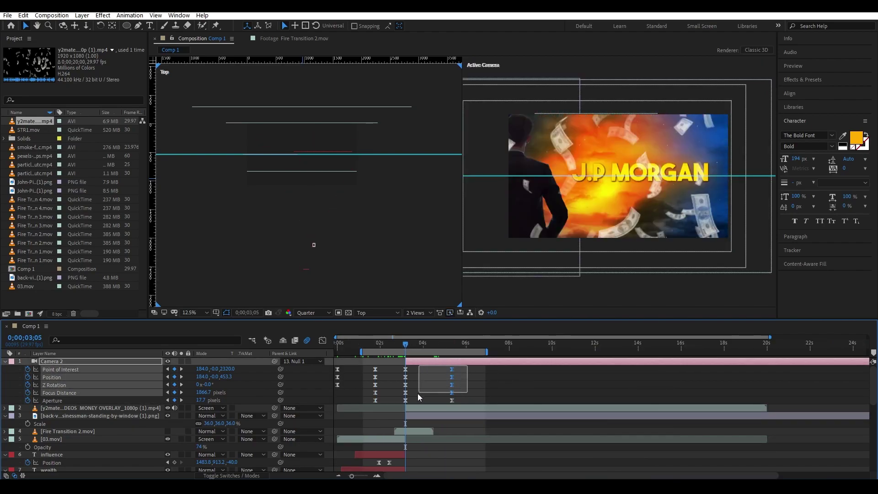
Sharpen the easing of Camera 2's speed curve in the Graph Editor.
click(321, 341)
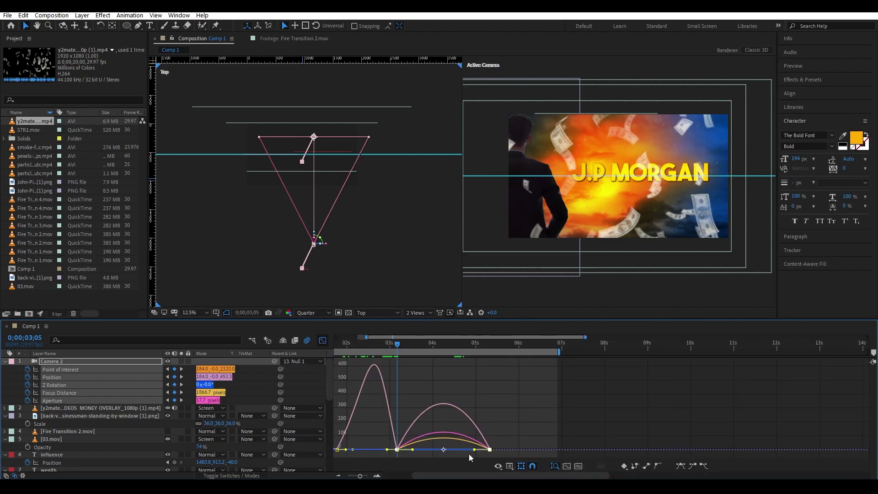
mouse_move(505, 436)
mouse_down()
mouse_move(480, 450)
mouse_move(402, 447)
mouse_up()
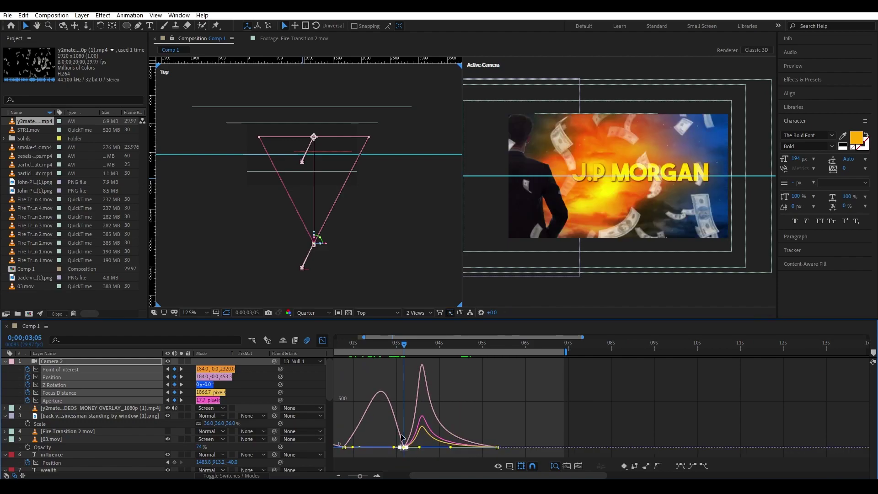
drag(419, 447, 413, 446)
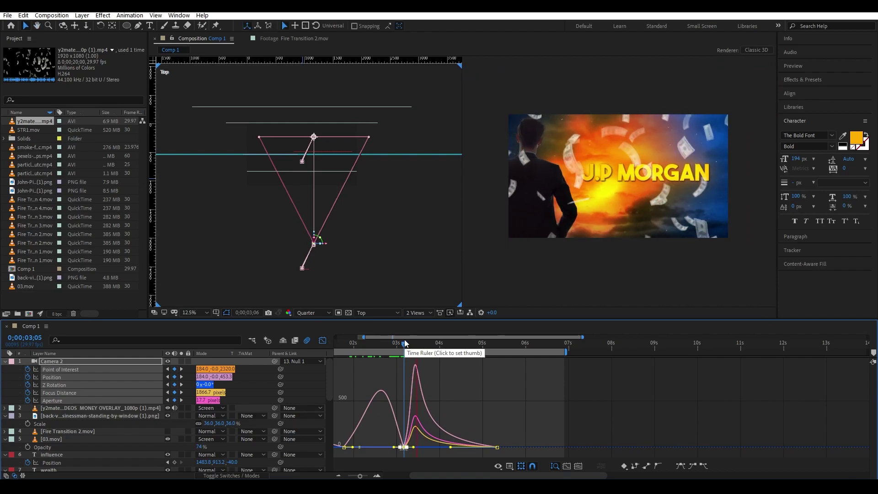
scroll(401, 367, up, 4)
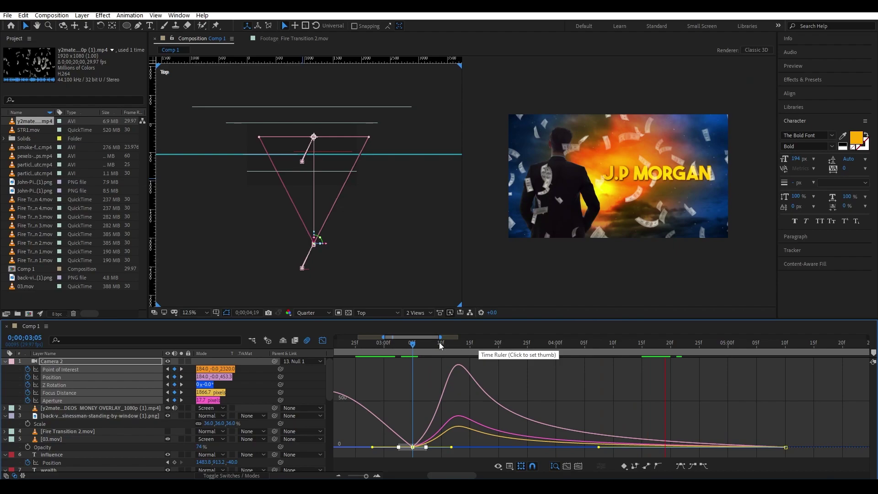
Zoom out to the full duration, move the ending camera keyframes later, and review from 0;00;02;23.
drag(415, 351, 540, 344)
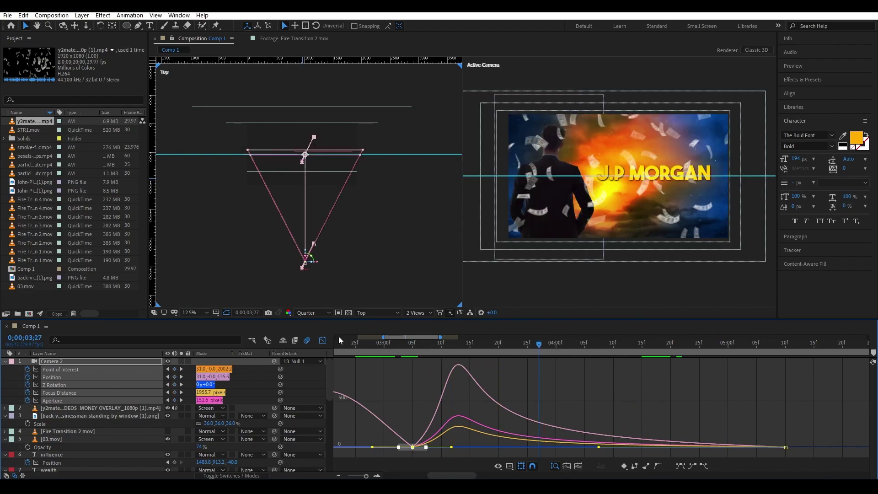
scroll(386, 347, down, 5)
key(shift+F3)
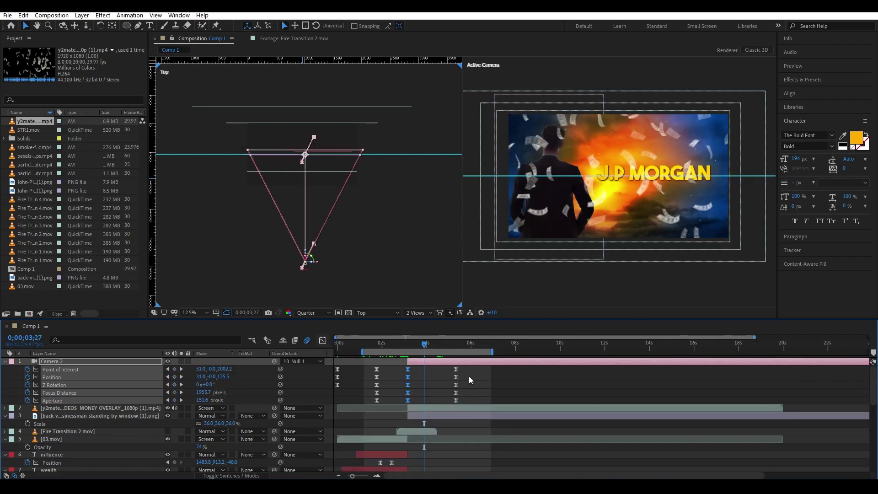
mouse_move(471, 364)
mouse_down()
mouse_move(462, 405)
mouse_move(496, 384)
mouse_up()
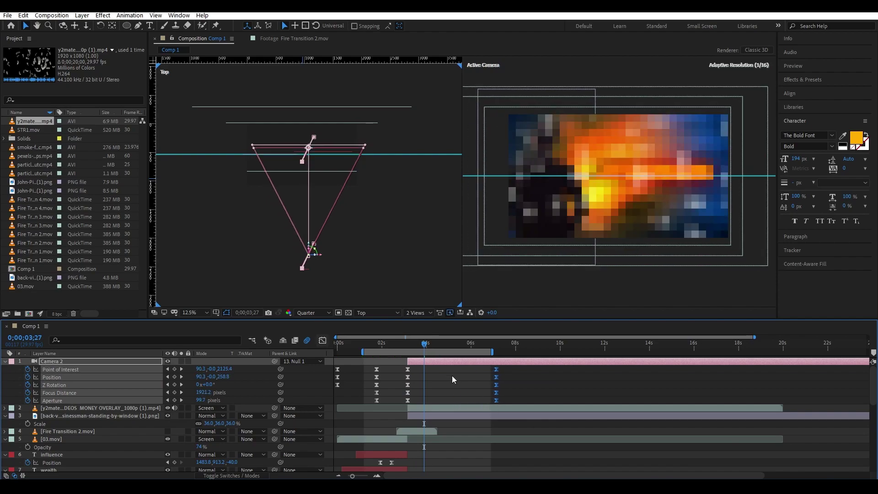
drag(424, 344, 398, 343)
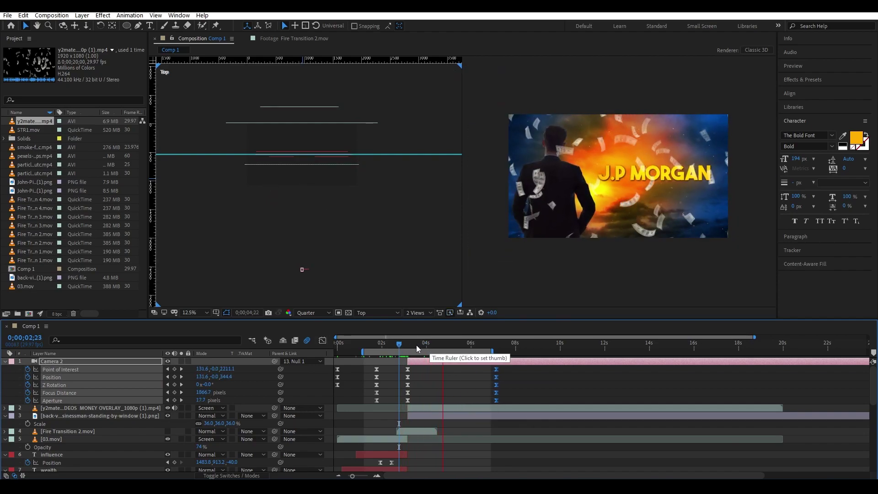
Preview from 0;00;03;01, then move Camera 2 left and farther back around 3;05.
click(405, 350)
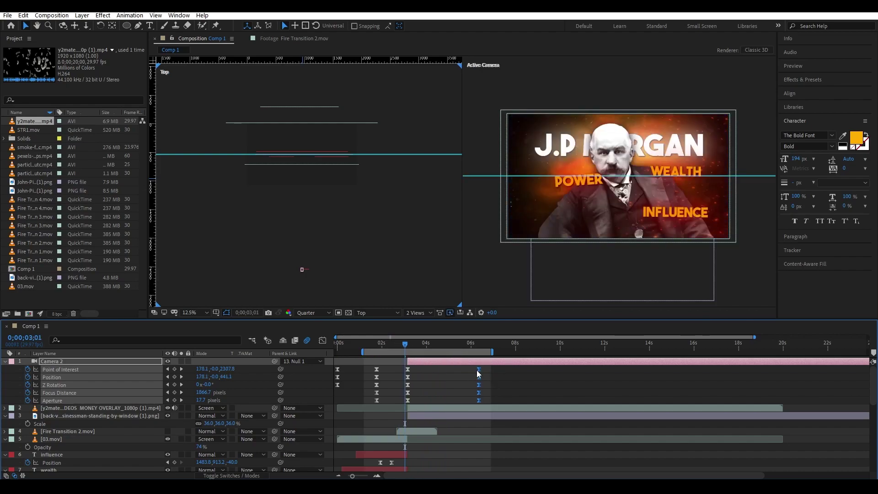
key(space)
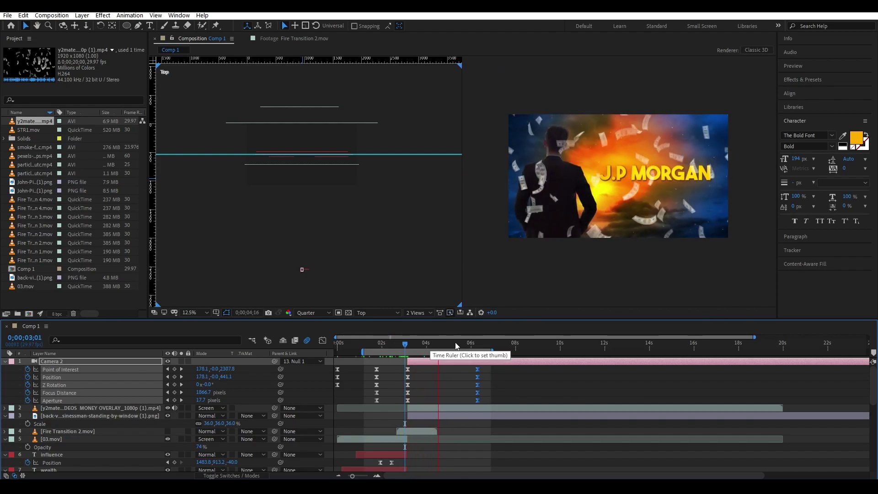
click(408, 348)
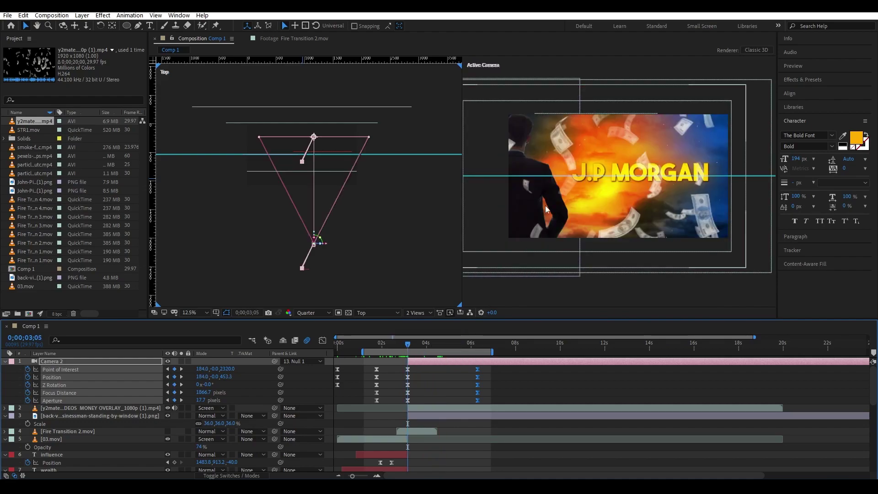
drag(323, 247, 310, 255)
mouse_move(483, 367)
mouse_down()
mouse_move(472, 406)
mouse_move(485, 400)
mouse_up()
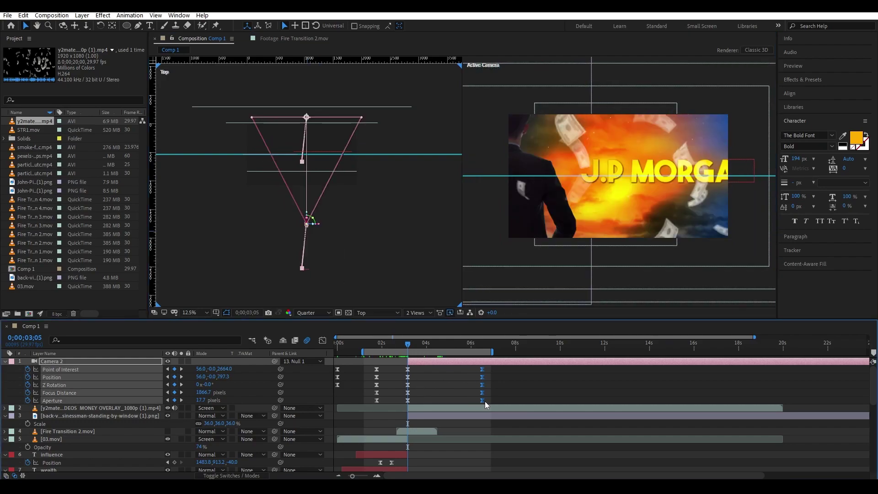
drag(408, 343, 402, 345)
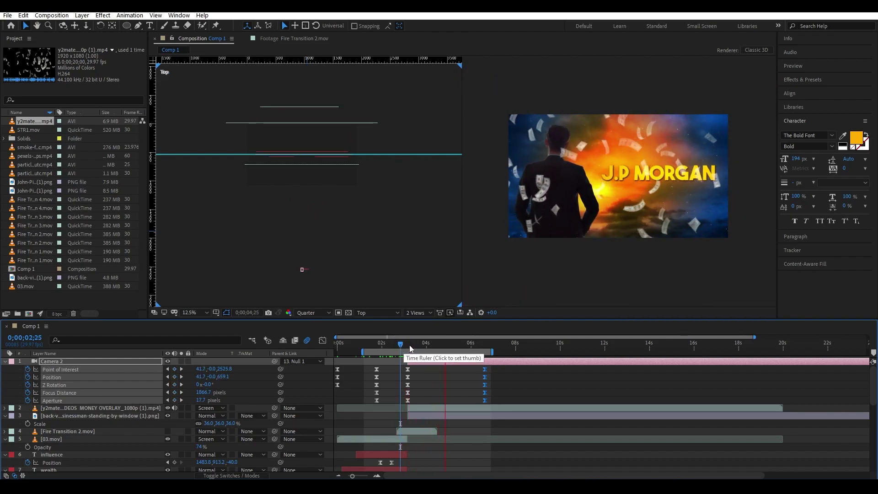
click(411, 348)
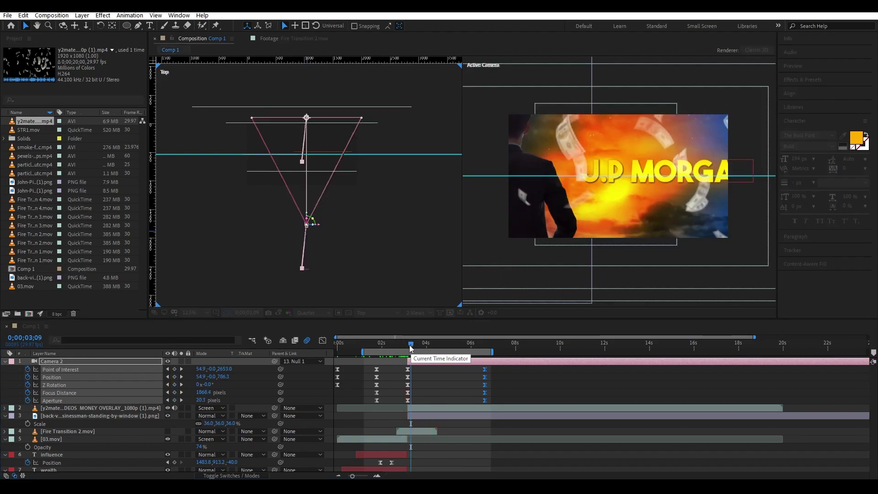
Compare briefly with the YouTube reference video, then return to After Effects.
key(alt+Tab)
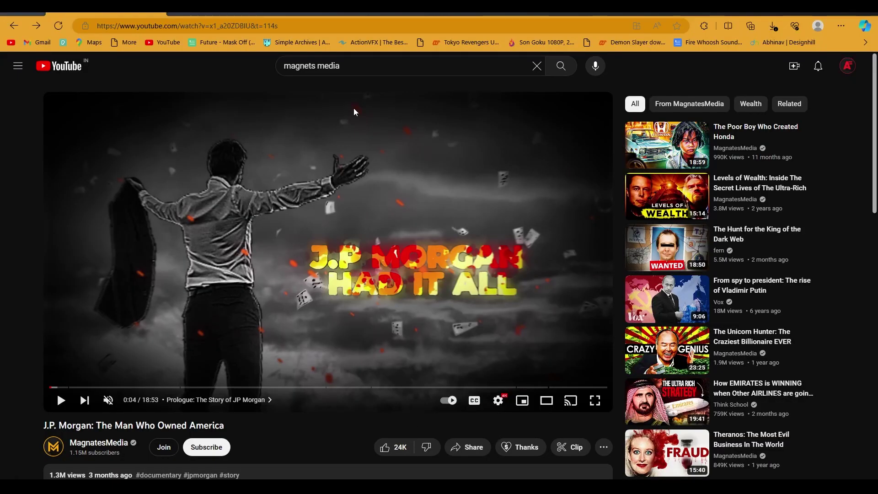
click(388, 245)
click(351, 245)
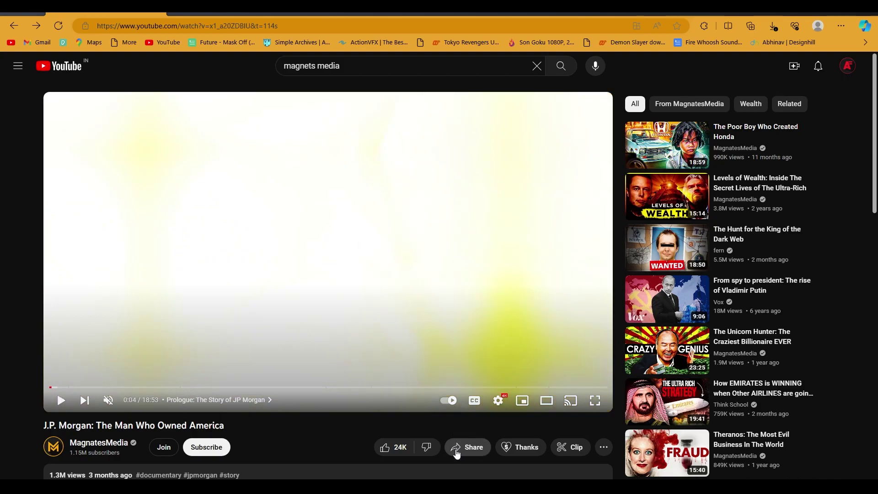
key(alt+Tab)
Add the 03.mov particles footage to the composition as a new layer.
key(minus)
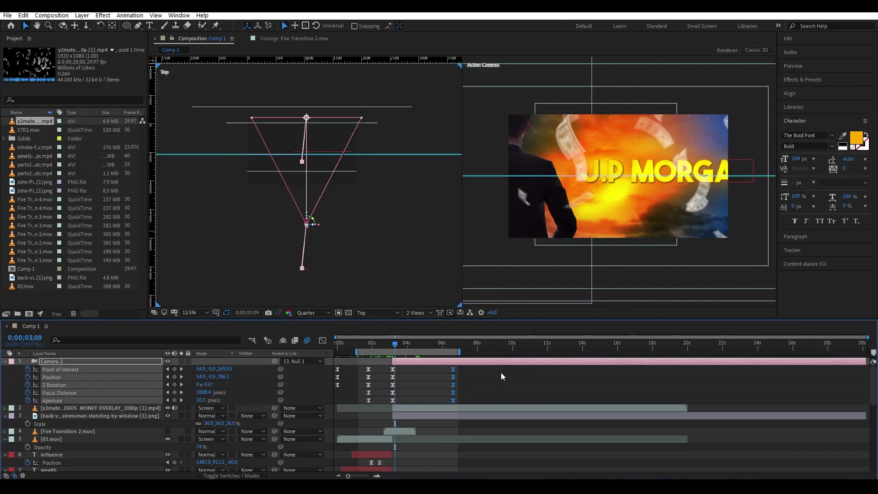
click(54, 210)
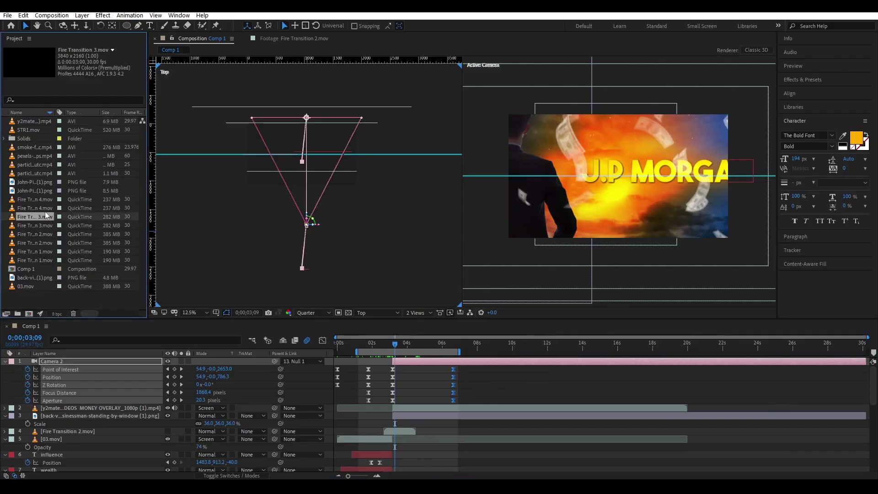
click(28, 172)
click(26, 165)
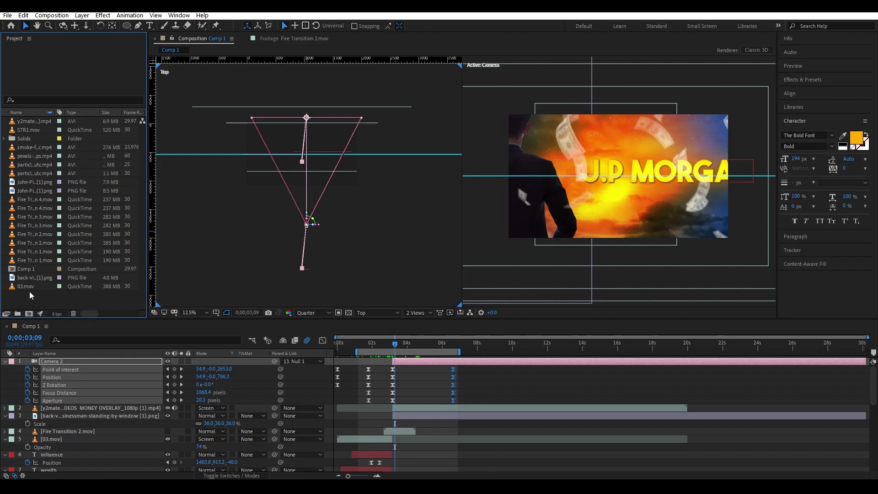
click(27, 286)
click(407, 344)
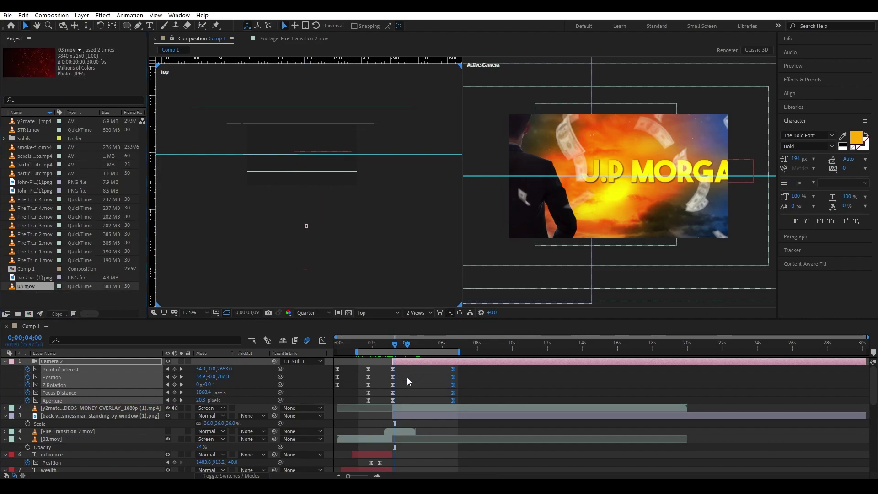
drag(407, 377, 408, 408)
scroll(400, 410, up, 2)
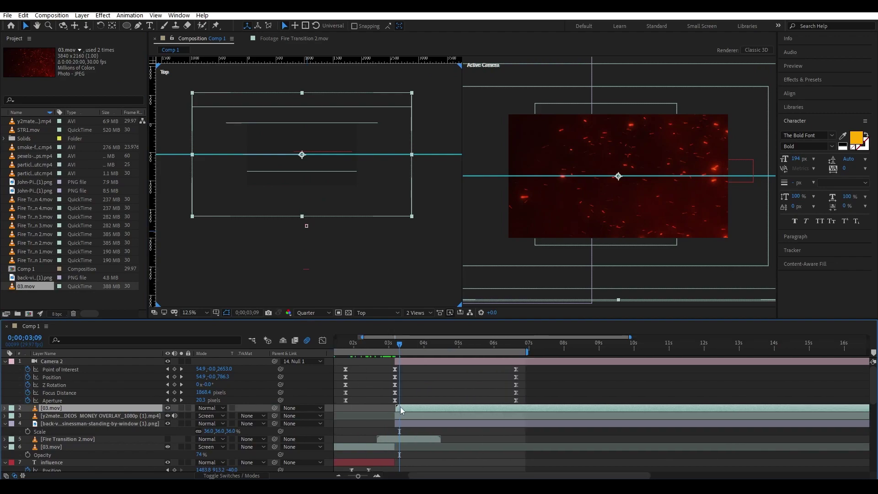
scroll(399, 407, up, 3)
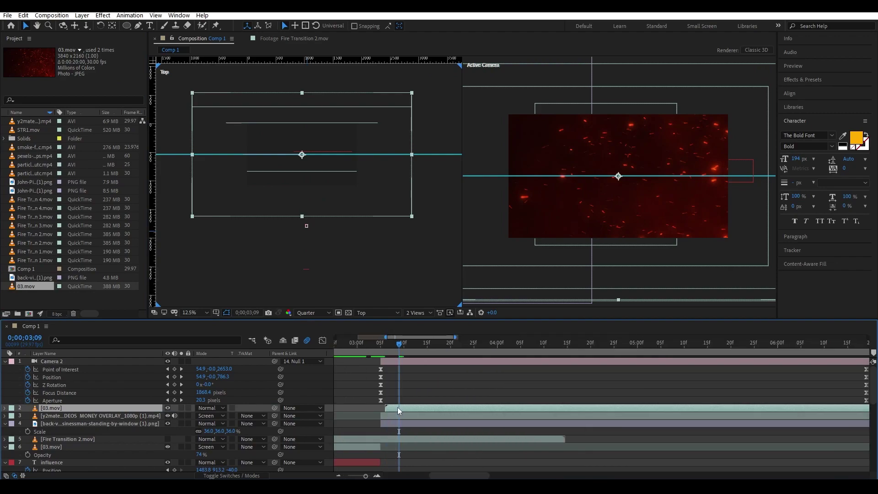
scroll(490, 366, down, 5)
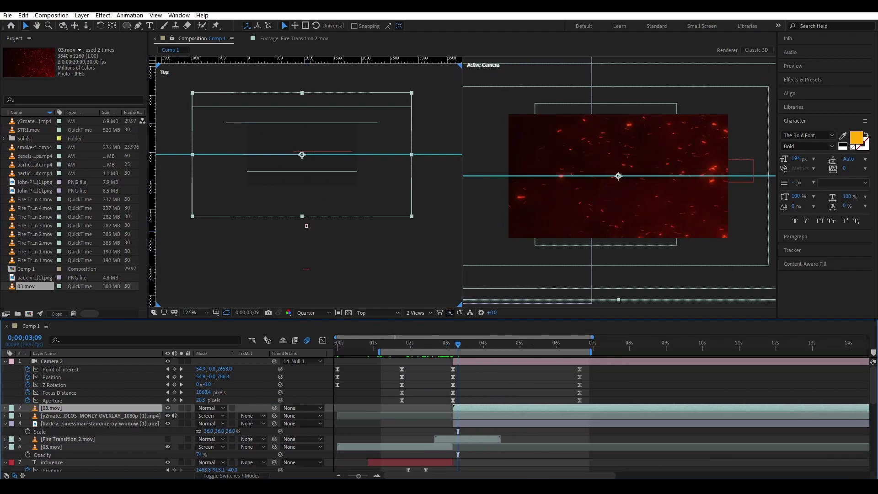
Make the 03.mov layer 3D, push it back in depth, and scale it to 89%.
click(240, 475)
click(246, 407)
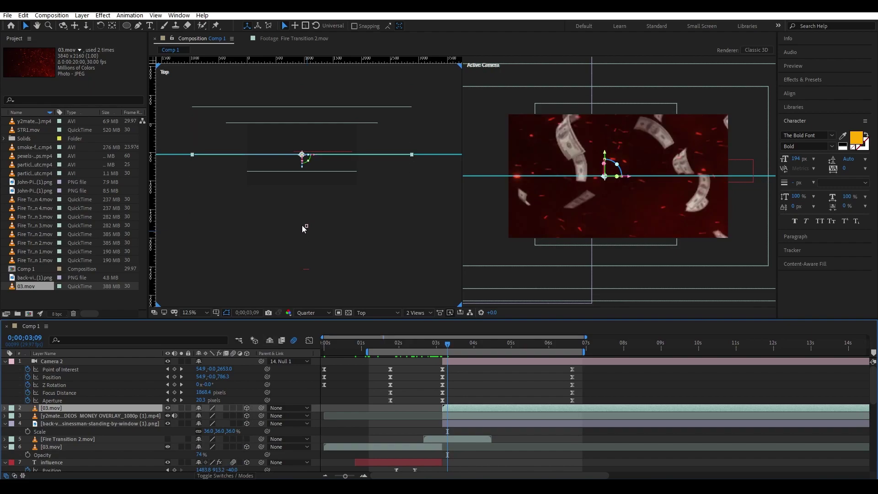
drag(302, 170, 303, 180)
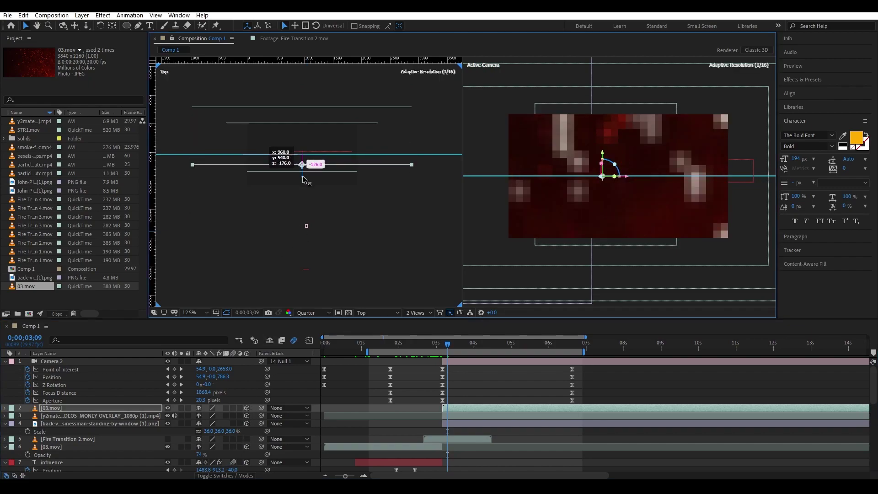
key(s)
drag(206, 417, 204, 417)
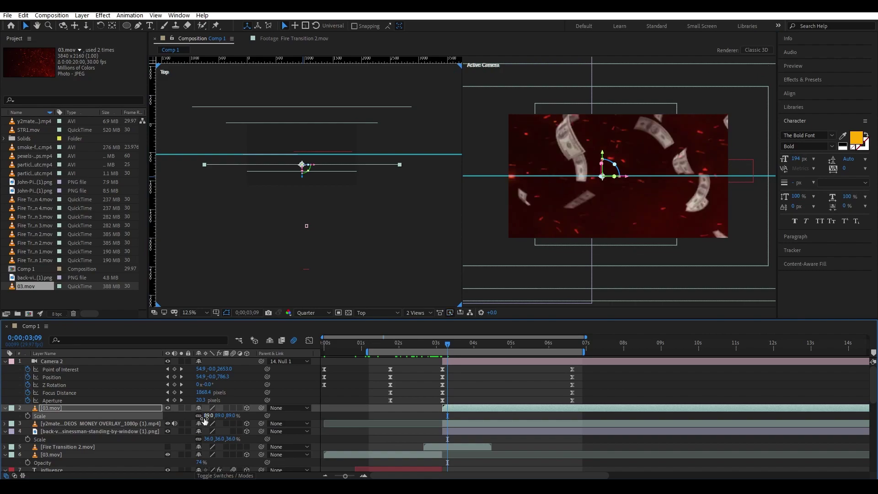
Set the 03.mov layer's blending mode to Screen.
click(219, 476)
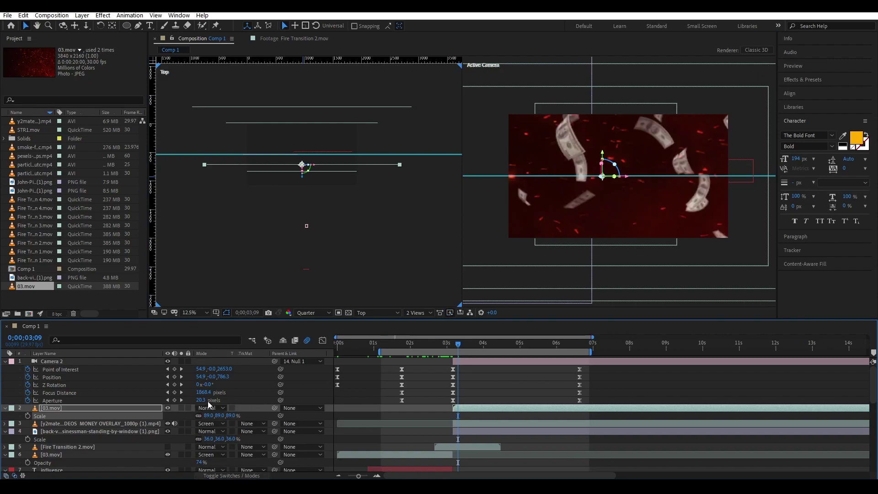
click(210, 408)
click(248, 127)
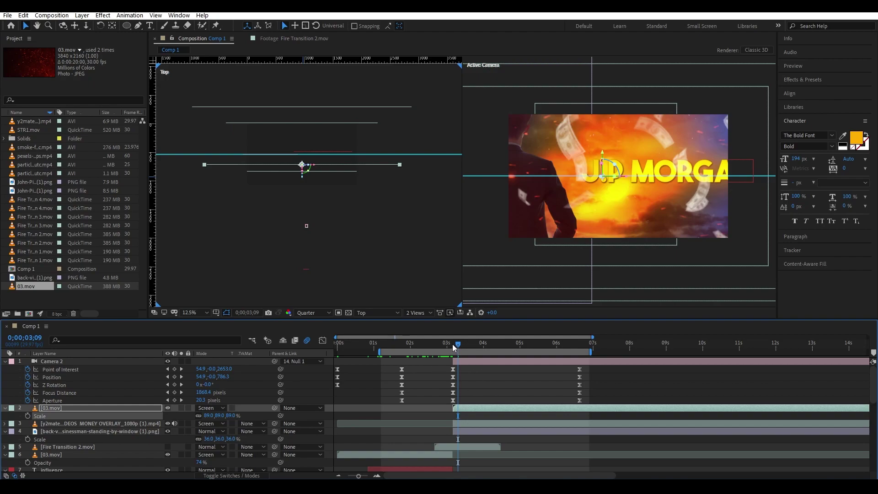
Preview the blend from 0;00;03;05 and reveal the 03.mov layer's Opacity.
drag(454, 348, 451, 344)
scroll(451, 343, up, 3)
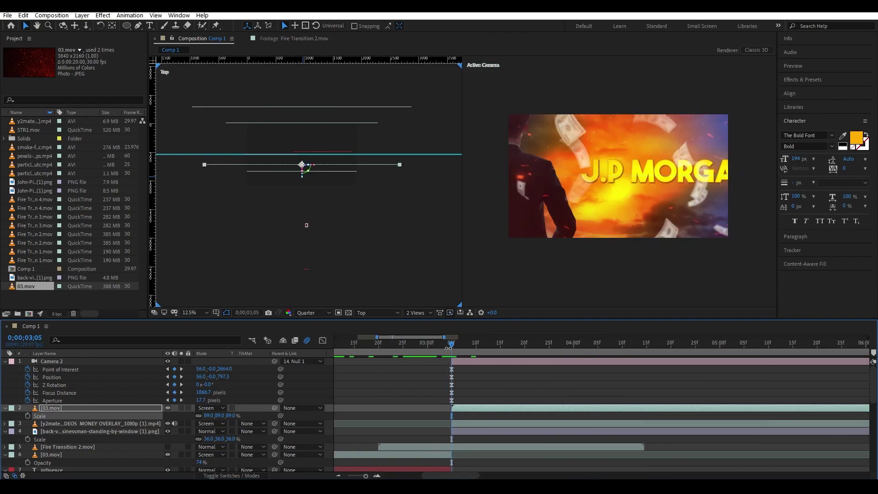
scroll(449, 349, down, 3)
key(space)
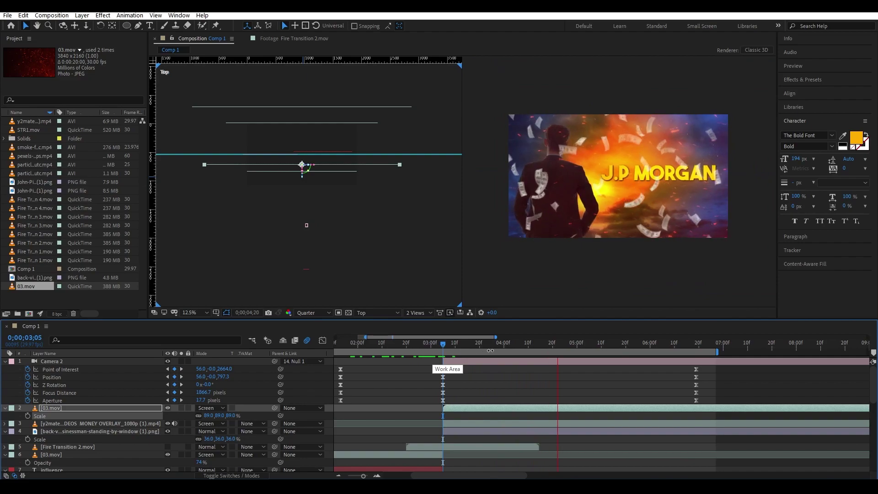
click(589, 345)
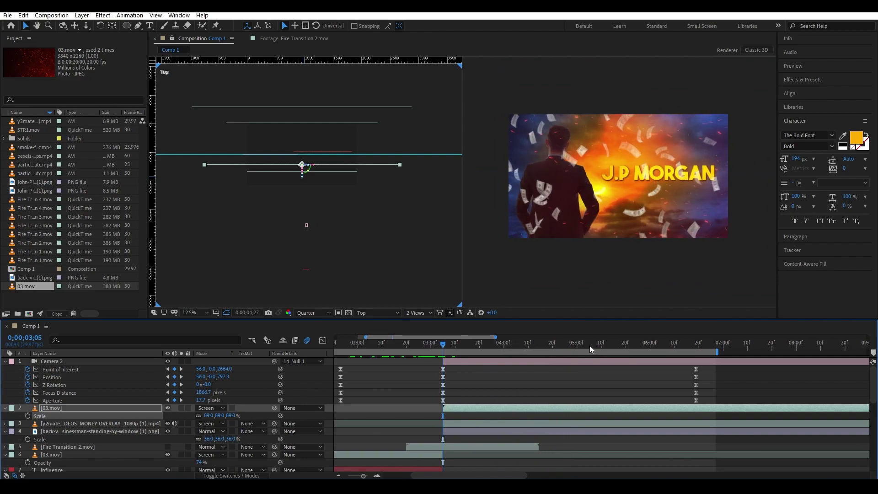
key(t)
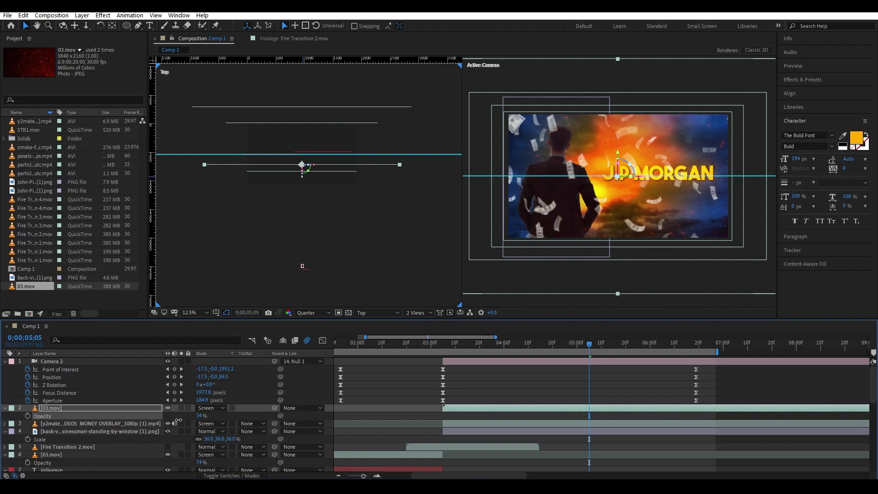
click(432, 372)
click(420, 346)
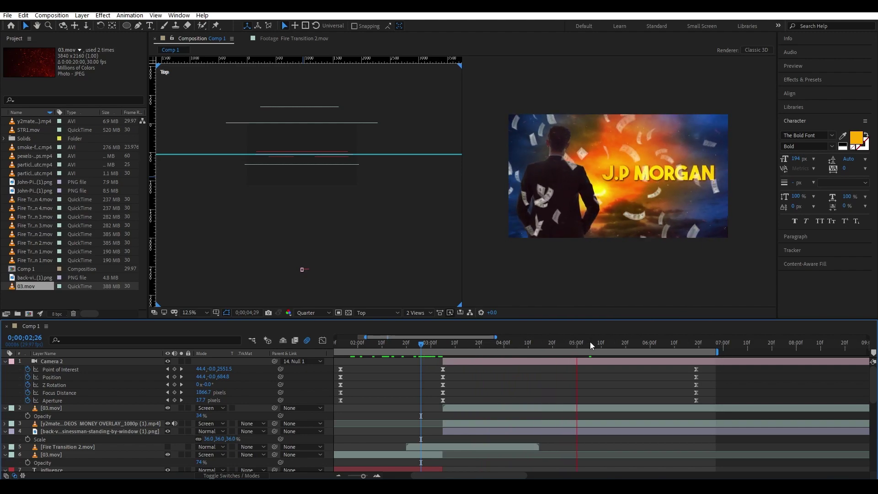
key(space)
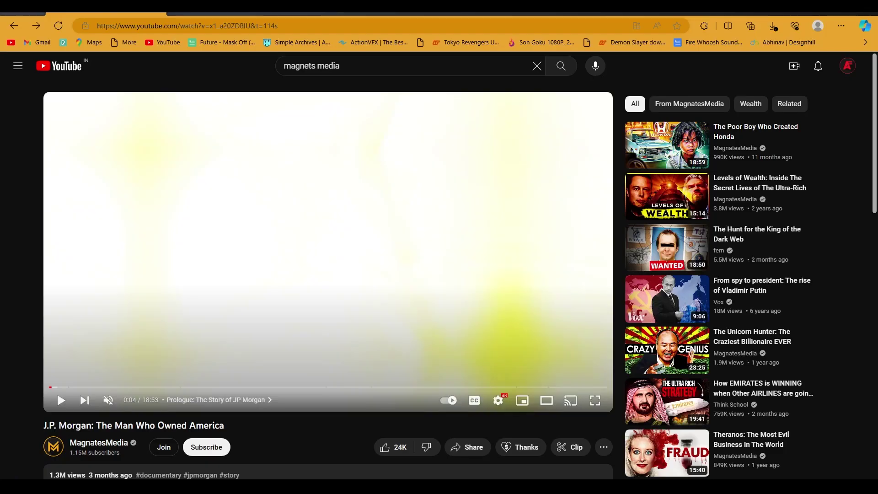
Play the opening of the J.P. Morgan reference video, then pause it.
click(273, 249)
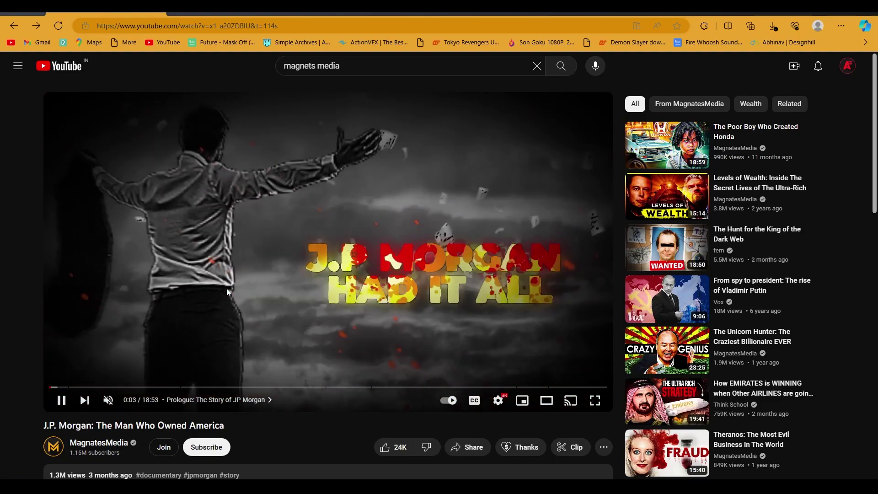
click(275, 168)
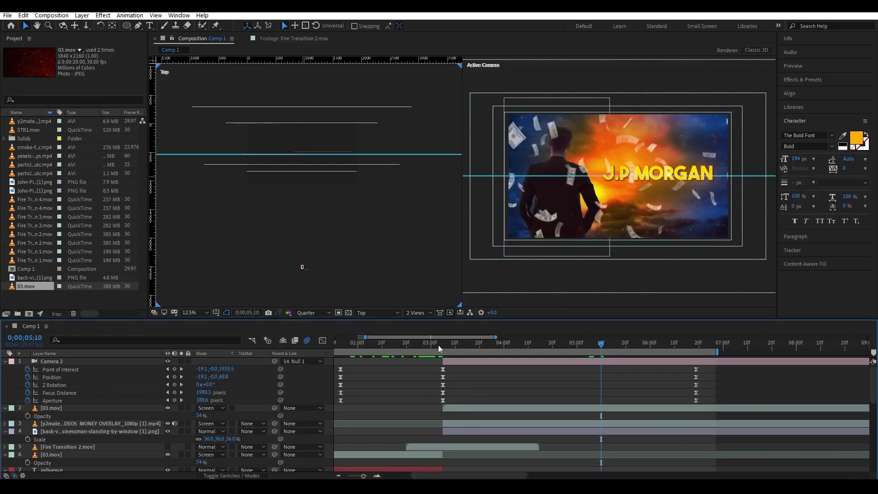
Move Fire Transition 2.mov to the top of the layer stack and make it visible.
drag(438, 346, 442, 345)
click(454, 447)
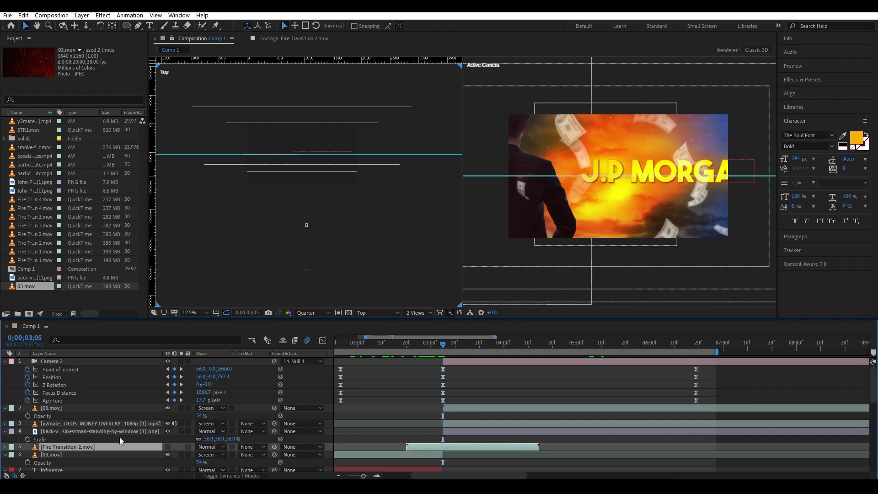
drag(121, 447, 169, 361)
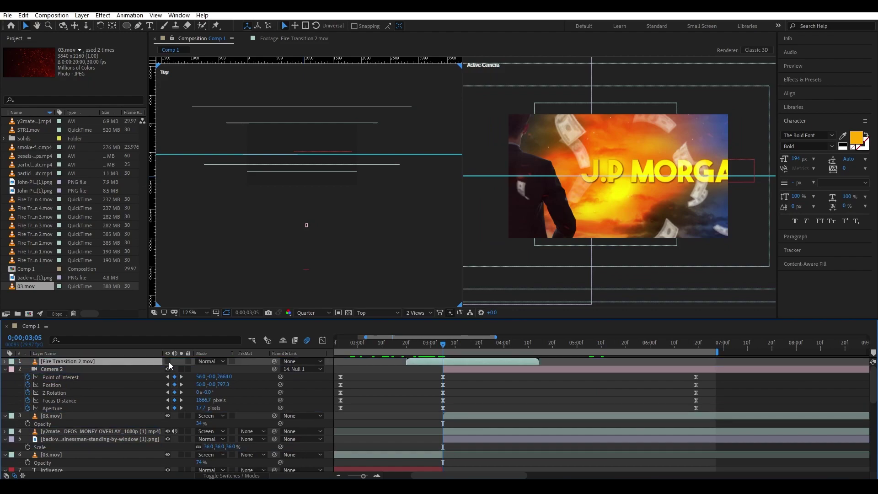
click(167, 361)
Preview the fire transition over the title from about 0;00;02;06 to 0;00;03;07.
key(minus)
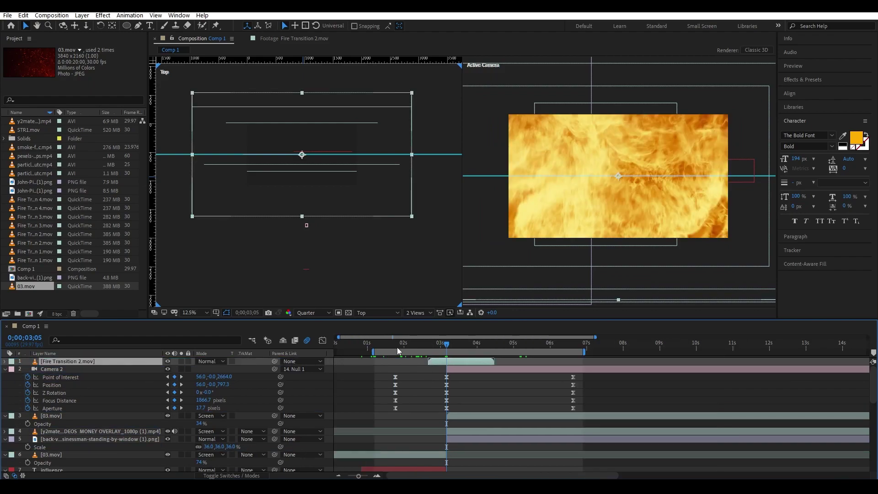
key(minus)
click(367, 346)
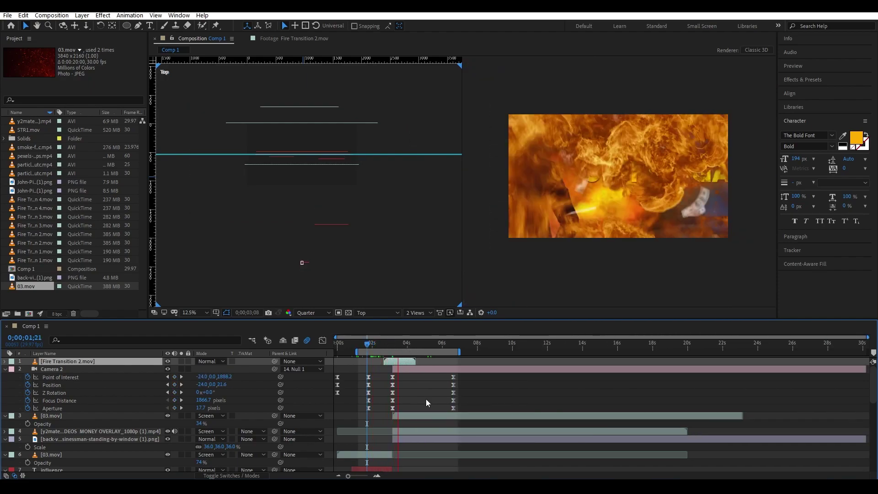
click(391, 344)
key(equal)
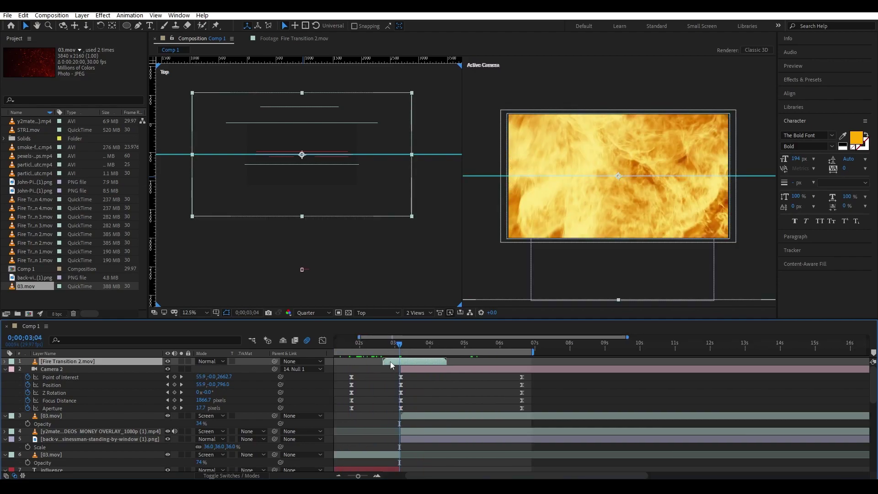
drag(399, 344, 380, 344)
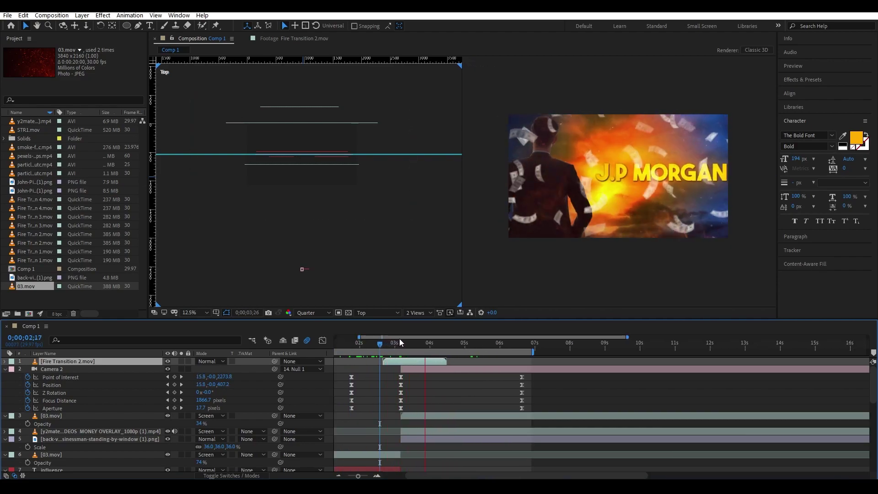
click(368, 341)
key(space)
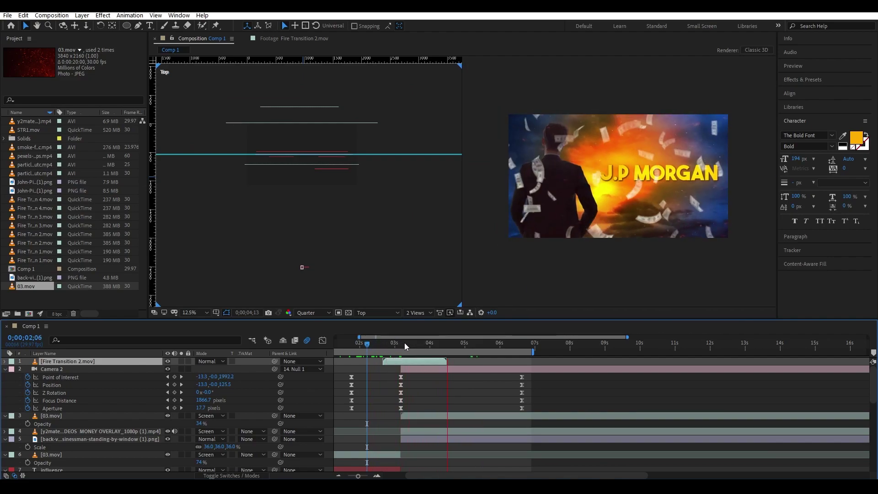
click(403, 342)
Shift Camera 2's 3-second keyframes slightly earlier and preview the camera move.
drag(407, 373, 392, 410)
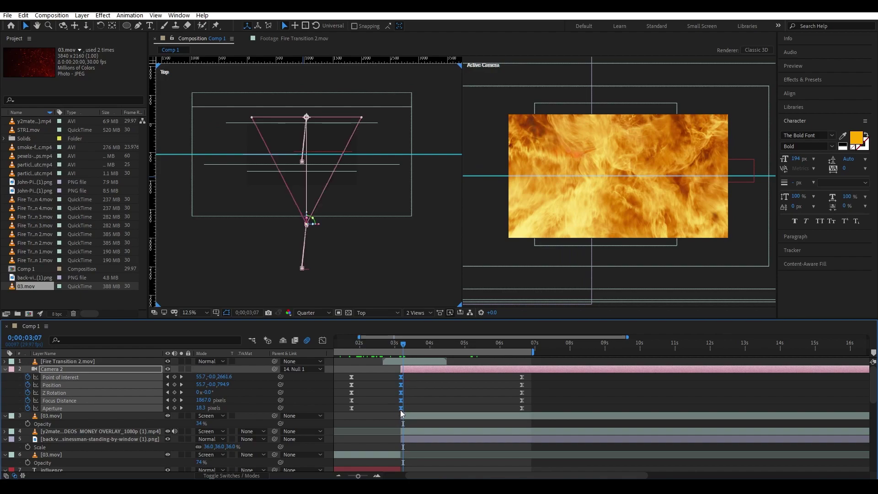
click(381, 344)
key(space)
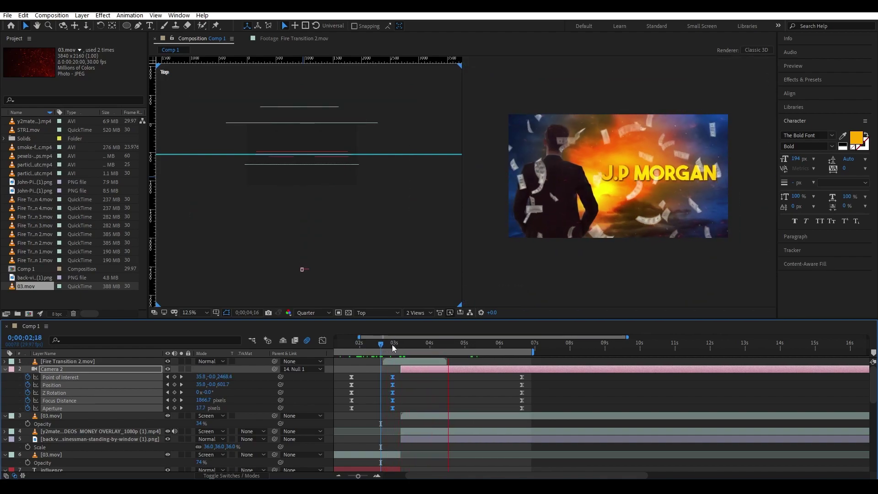
key(space)
key(minus)
key(space)
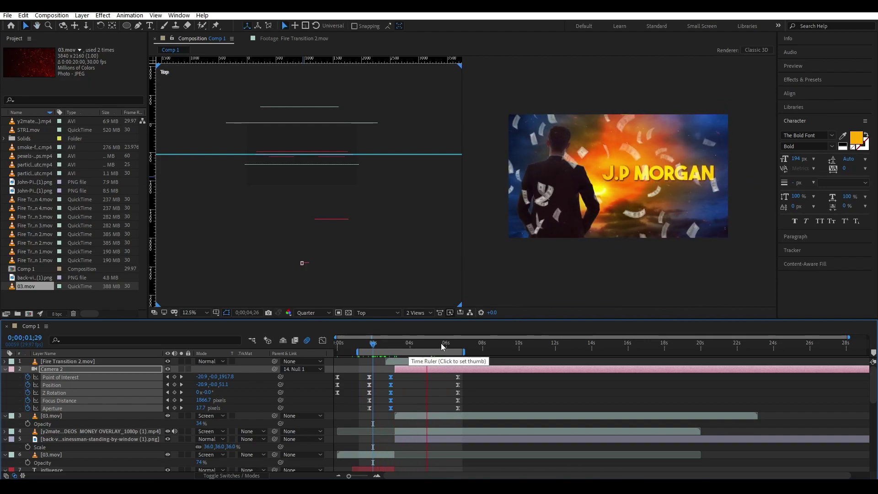
click(391, 344)
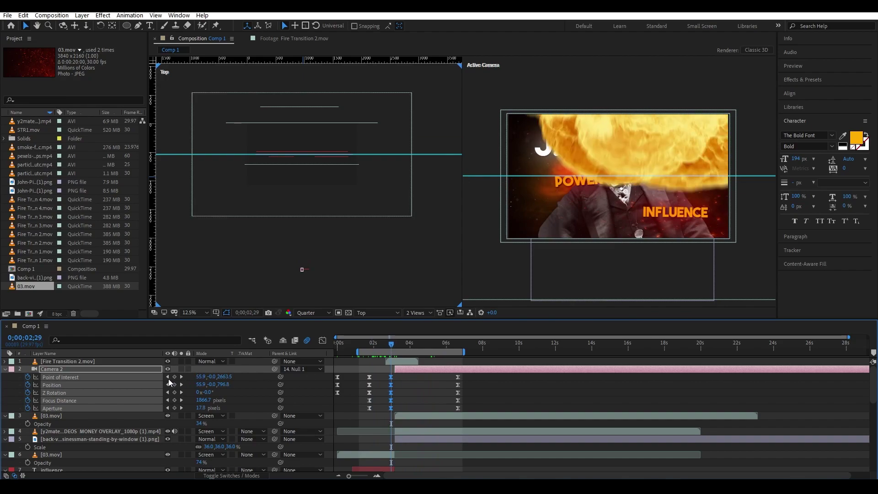
key(Page_Up)
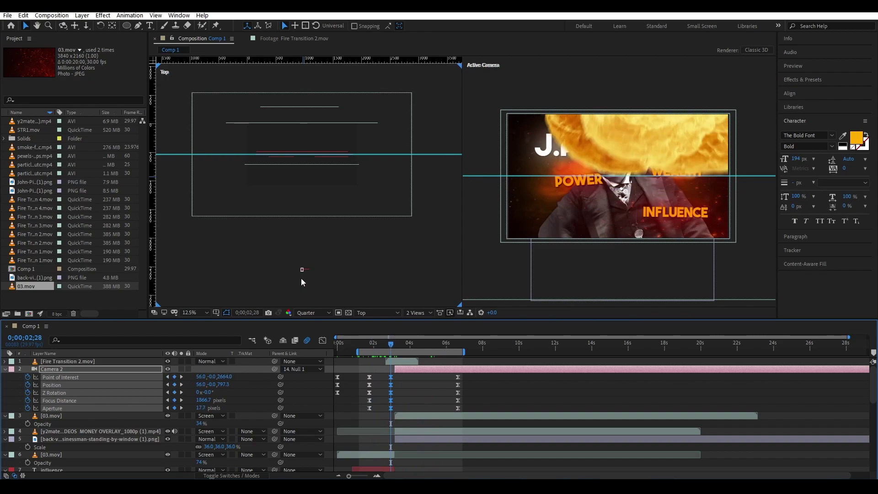
Reposition Camera 2 in the top view and select its keyframes at the playhead.
click(302, 269)
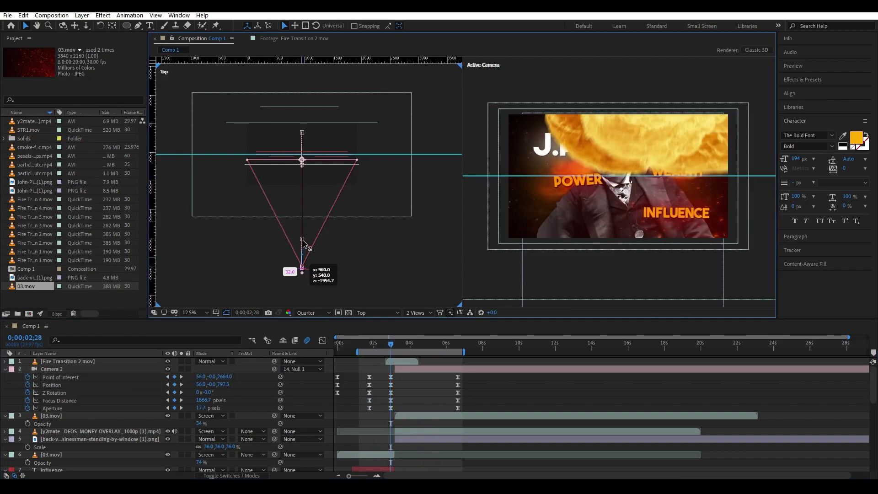
drag(302, 262, 300, 249)
scroll(387, 385, up, 2)
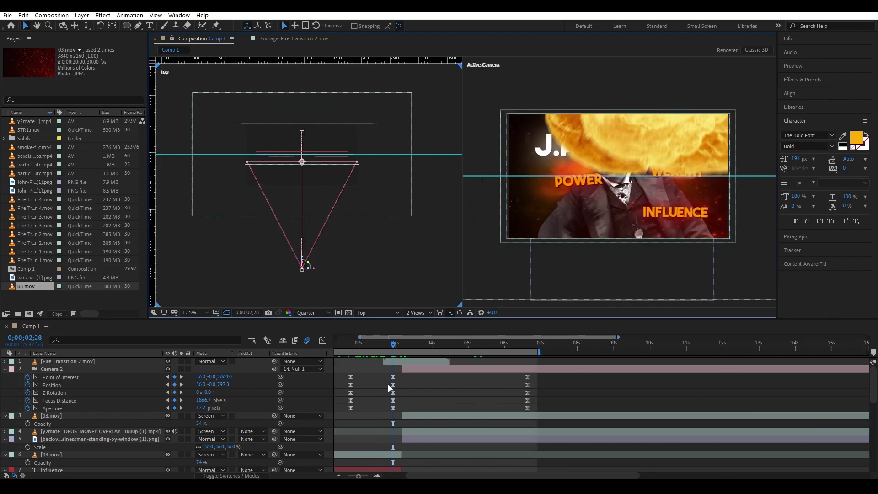
click(408, 374)
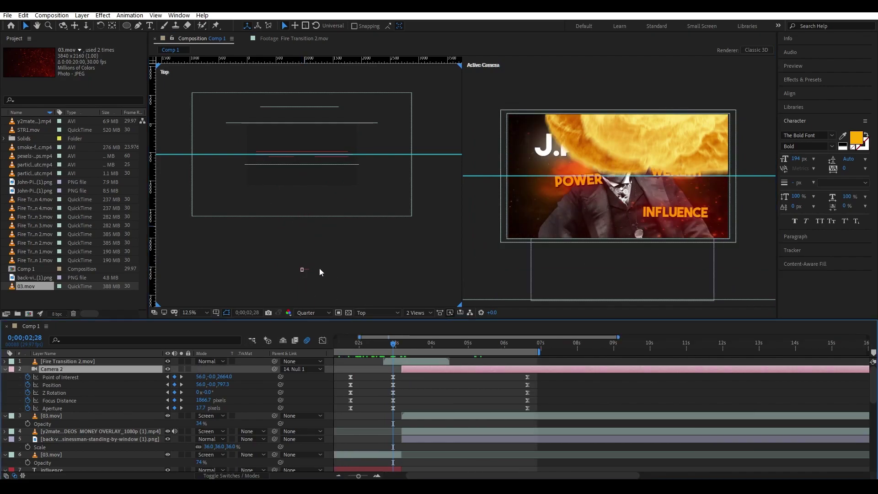
click(303, 269)
click(409, 372)
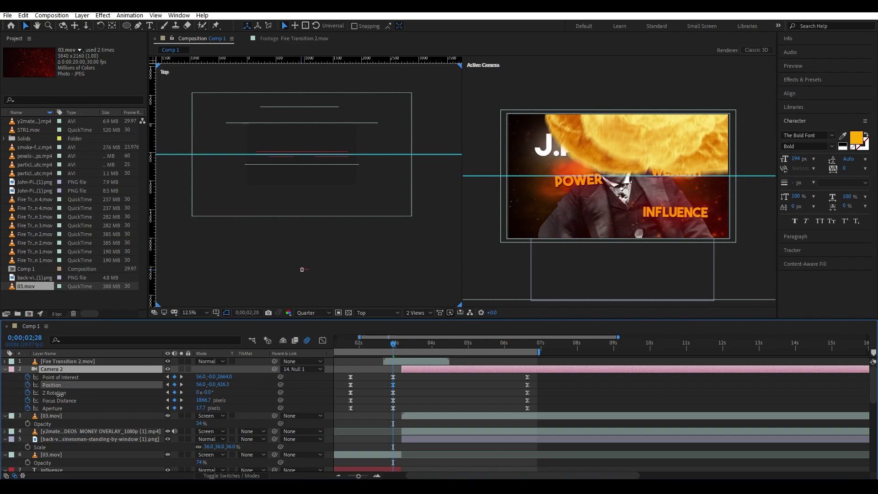
drag(405, 377, 395, 413)
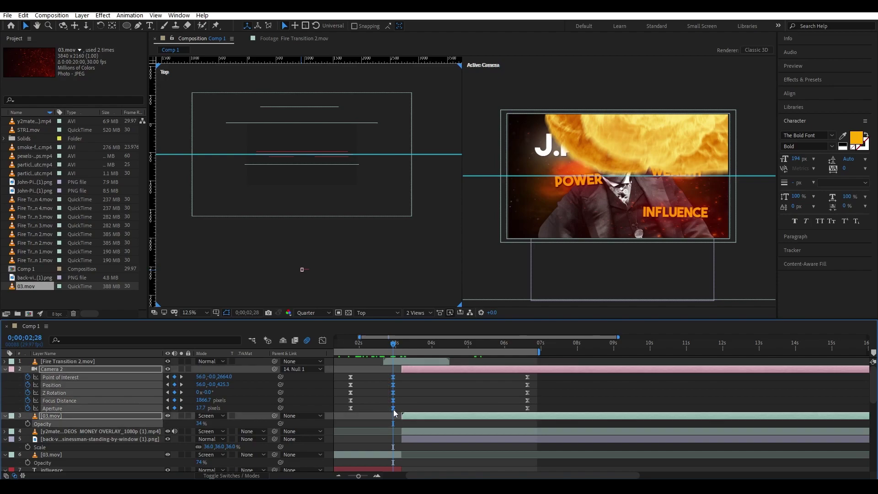
click(403, 345)
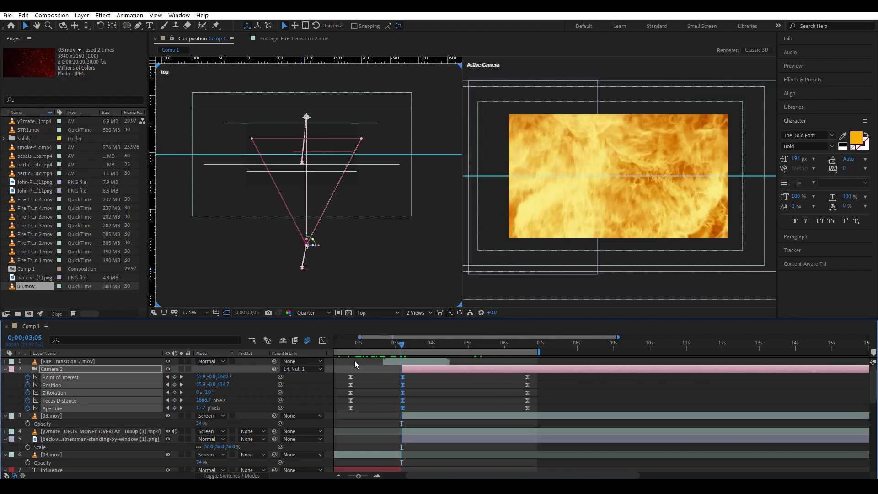
Hide Fire Transition 2.mov and push the camera closer to the title at the 3;06 keyframes.
click(167, 362)
click(408, 371)
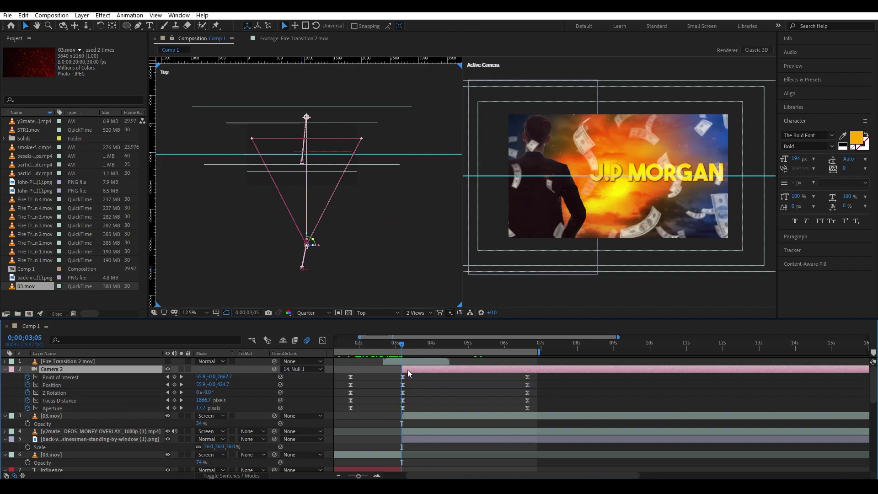
click(181, 384)
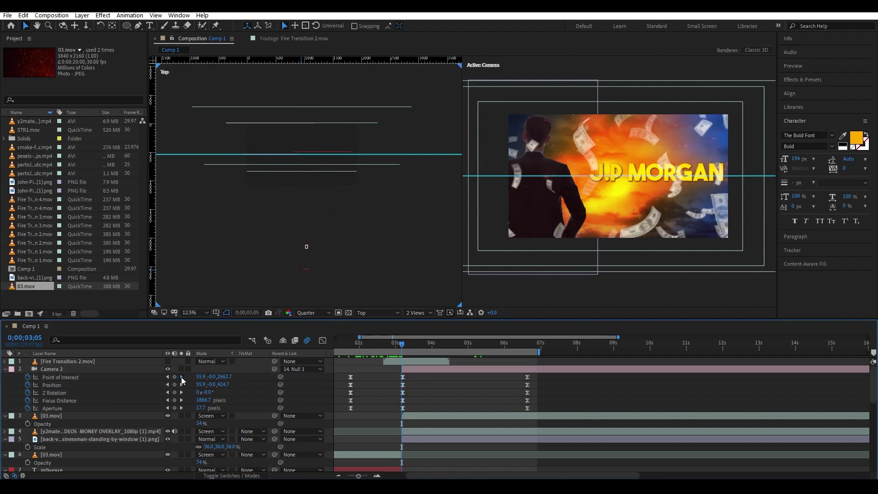
click(307, 249)
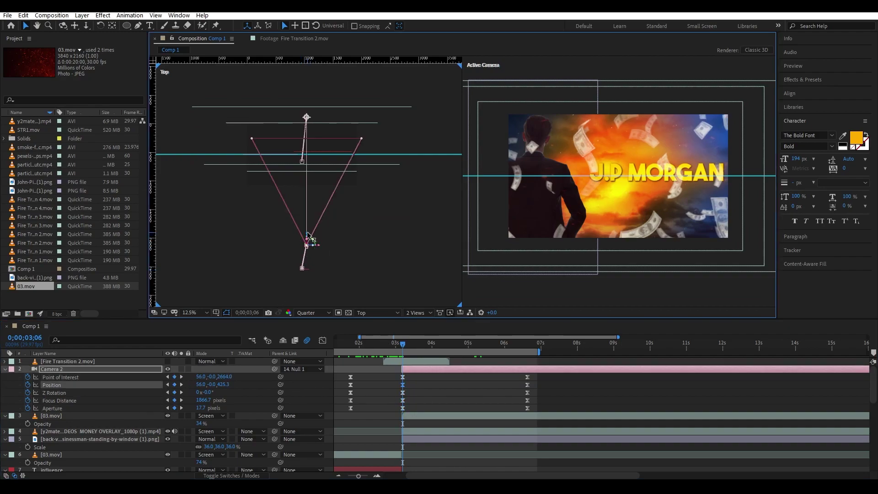
drag(308, 235, 312, 197)
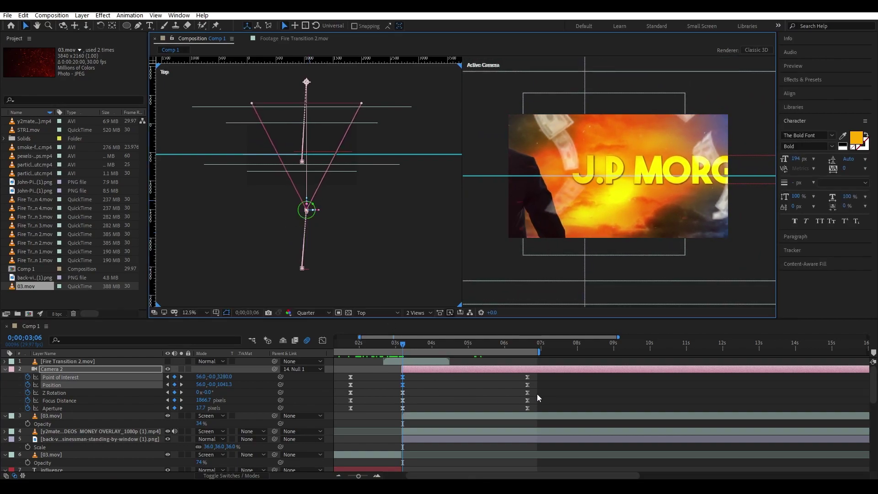
drag(538, 411, 517, 373)
click(370, 343)
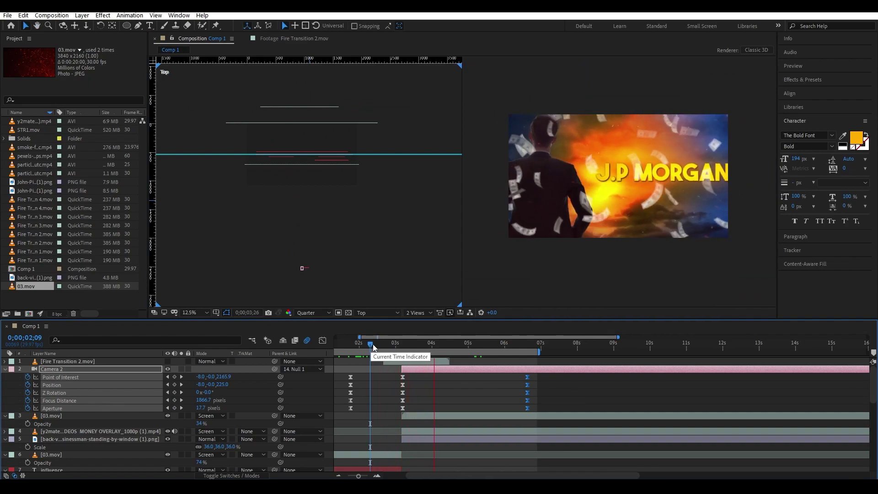
Slide Camera 2's middle keyframes slightly earlier and preview from 01;27 to about 04;26.
key(minus)
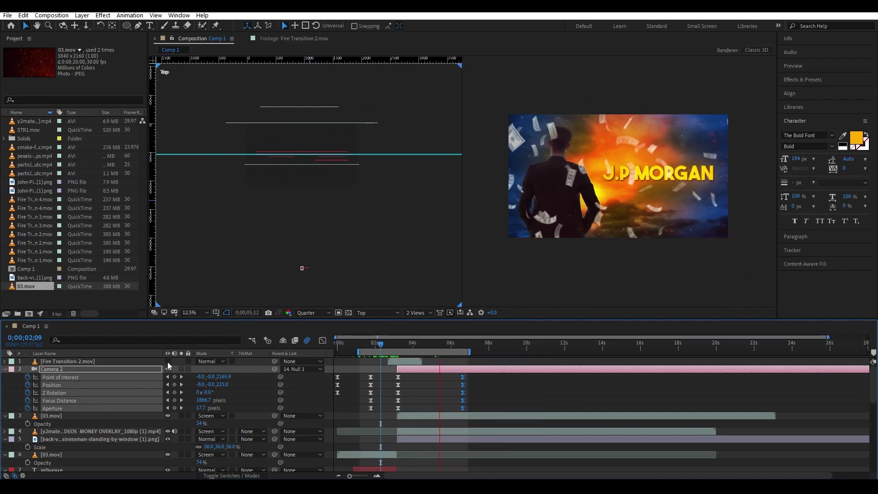
drag(379, 348, 354, 348)
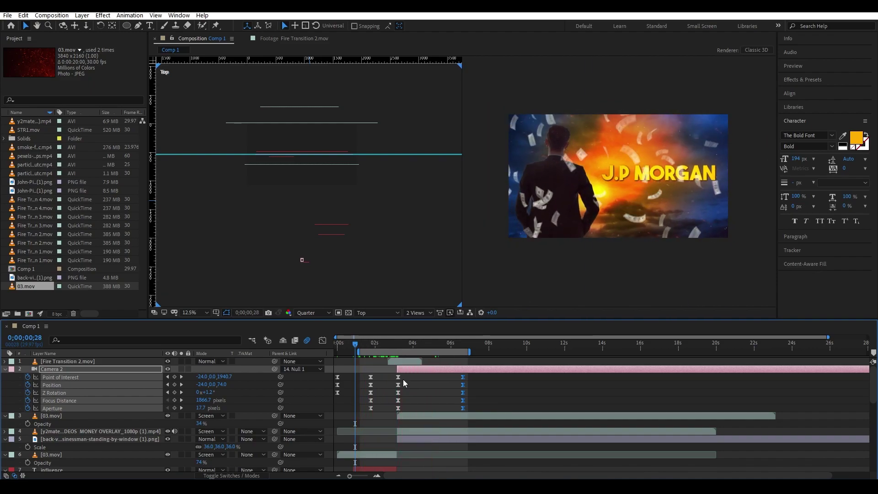
click(402, 348)
drag(397, 408, 389, 411)
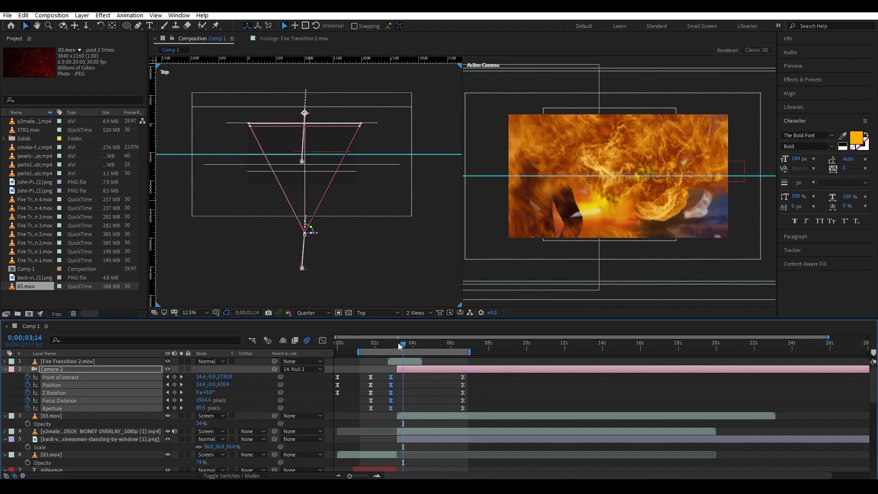
click(375, 348)
key(space)
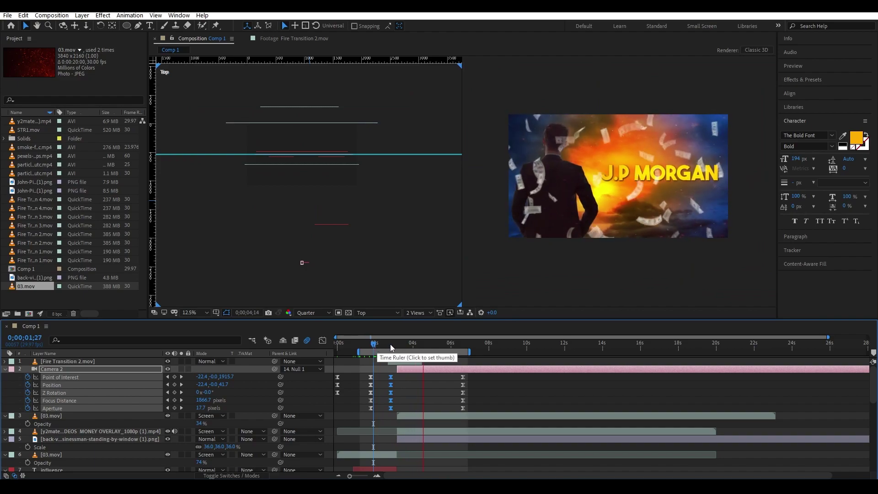
click(430, 345)
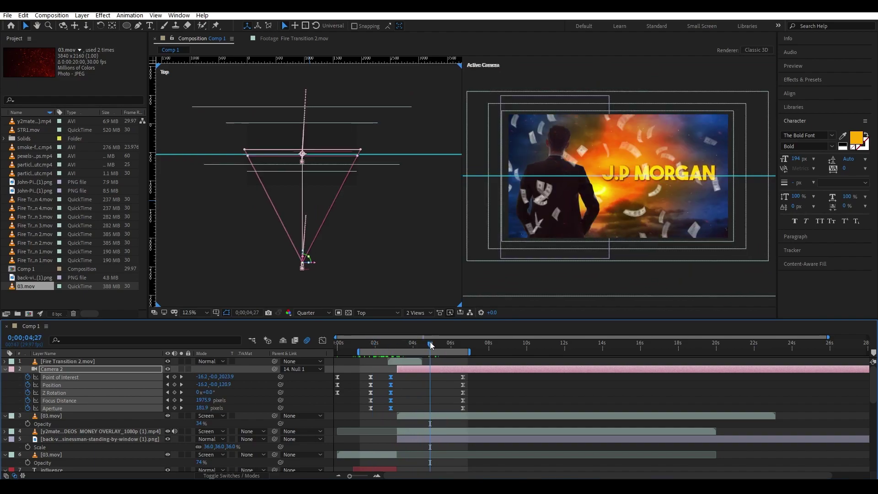
click(426, 388)
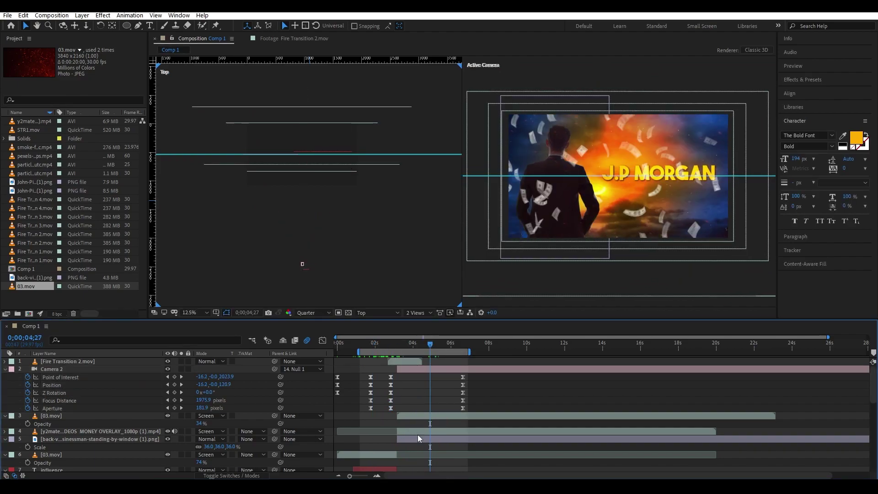
Check the YouTube reference video, pausing it on its title shot.
key(alt+Tab)
click(333, 257)
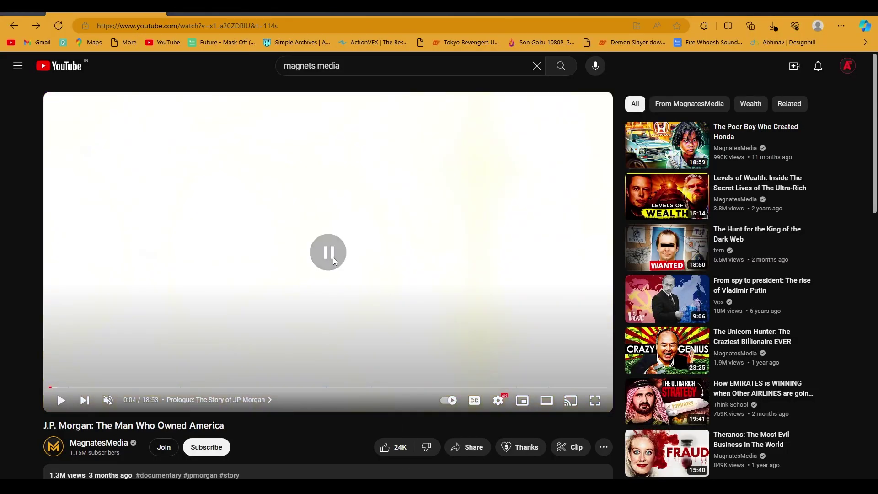
click(332, 257)
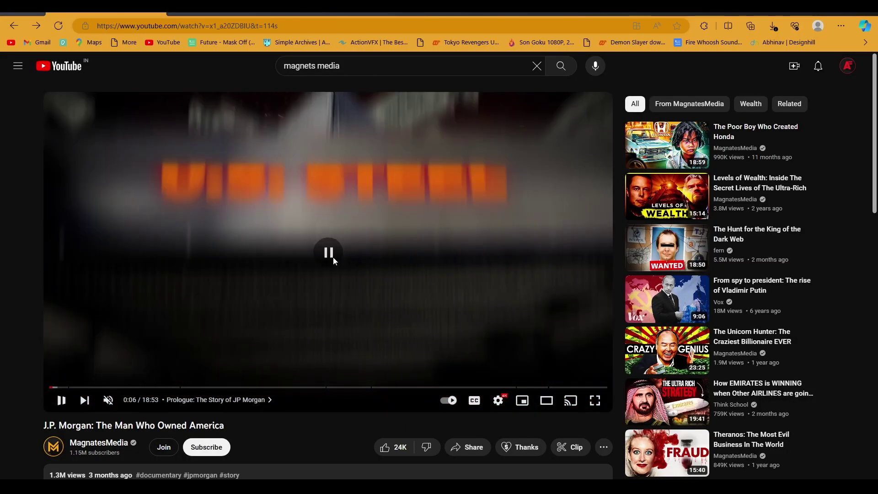
click(333, 257)
Preview Comp 1 from 03;08 through the fire transition, stopping at 05;11.
key(alt+Tab)
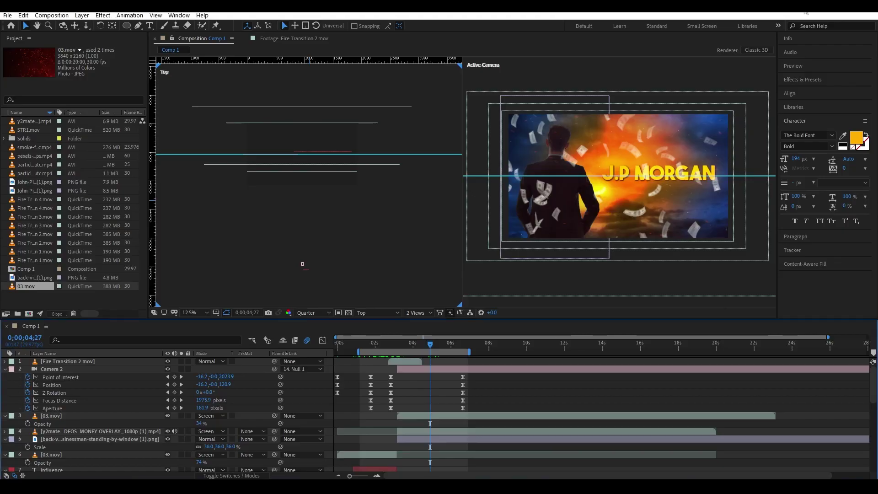
click(400, 343)
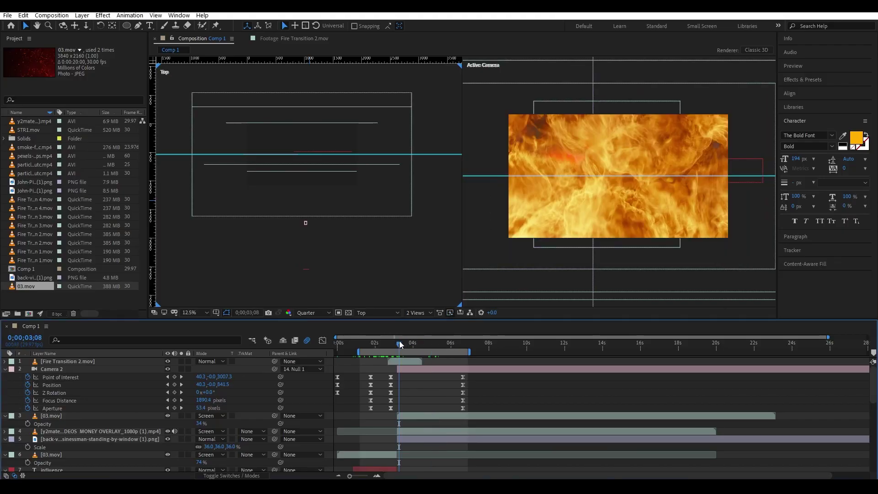
key(space)
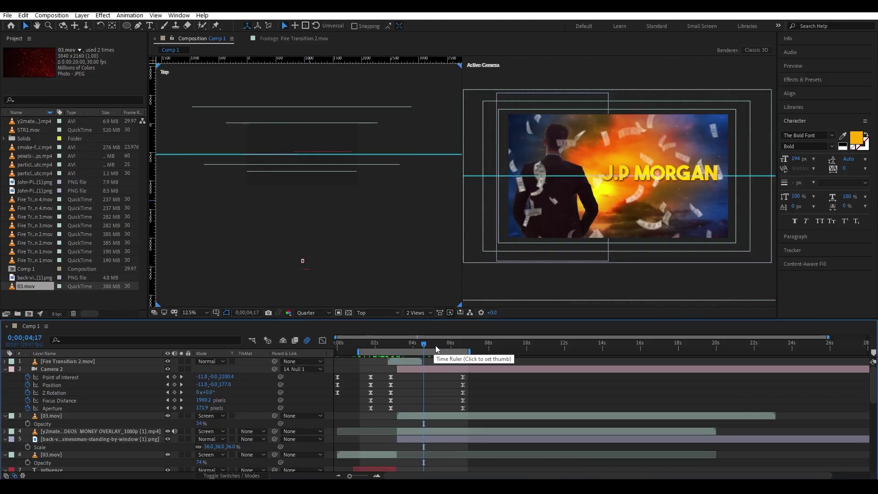
key(space)
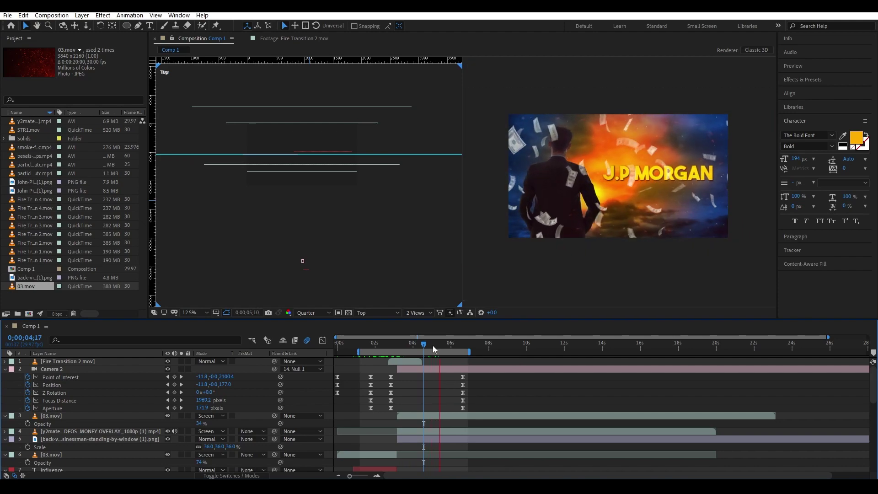
click(439, 351)
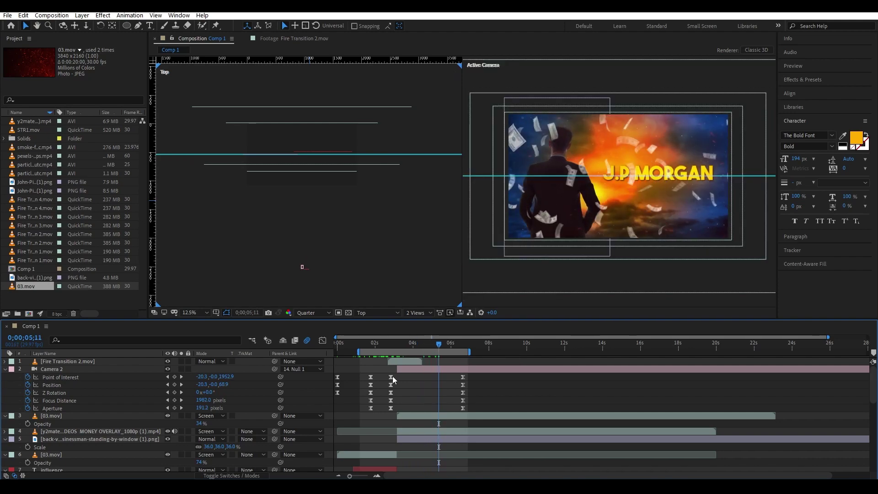
Rewind the YouTube reference video a few seconds and pause it.
key(alt+Tab)
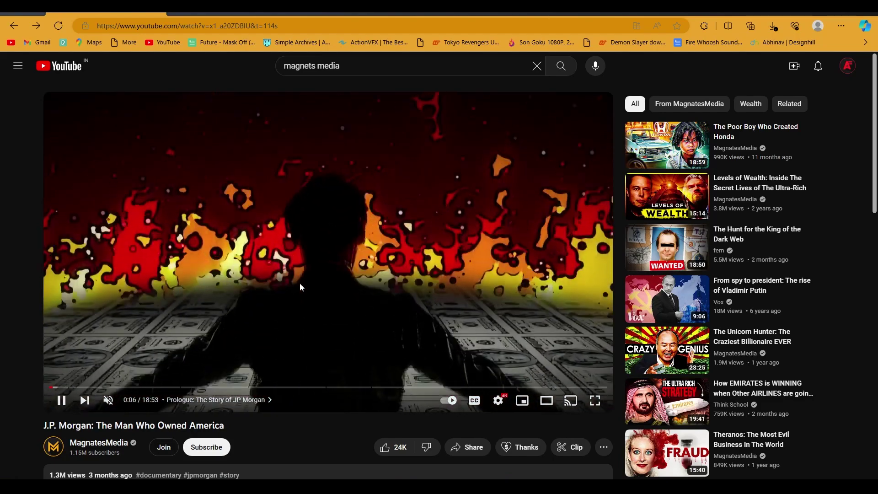
key(Left)
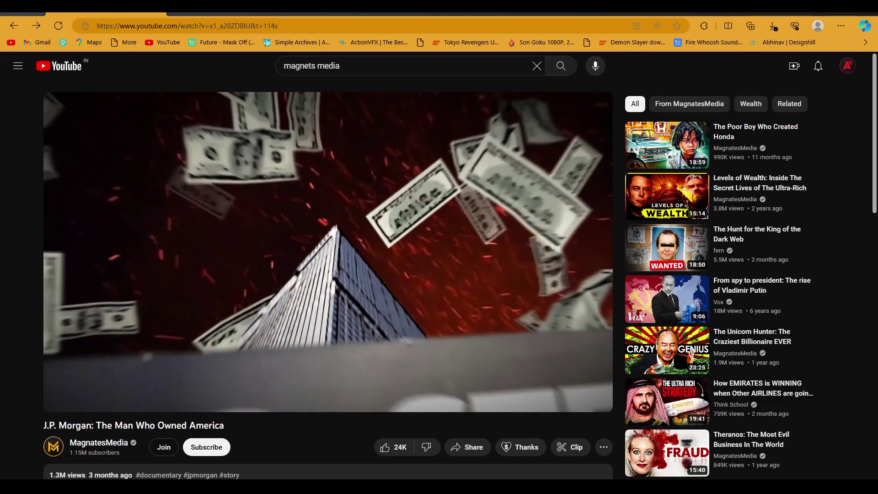
click(313, 223)
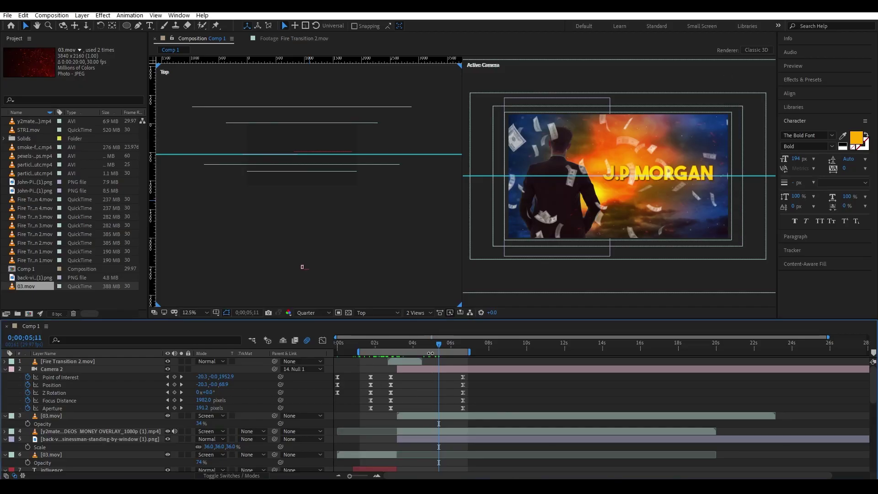
Preview Comp 1, stop at 05;18, and zoom the timeline in around that frame.
key(space)
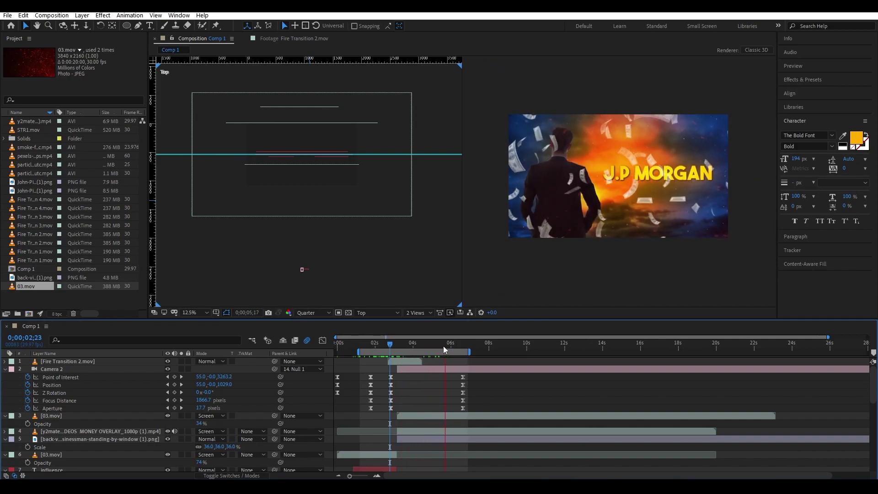
key(space)
key(equal)
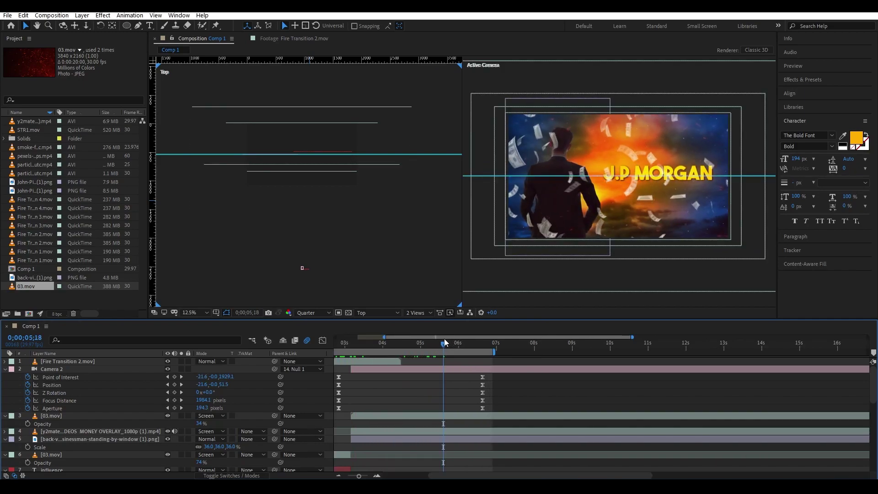
Import Light_transition.mp4, place it as Comp 1's top layer, and slide it slightly later.
drag(0, 180, 31, 181)
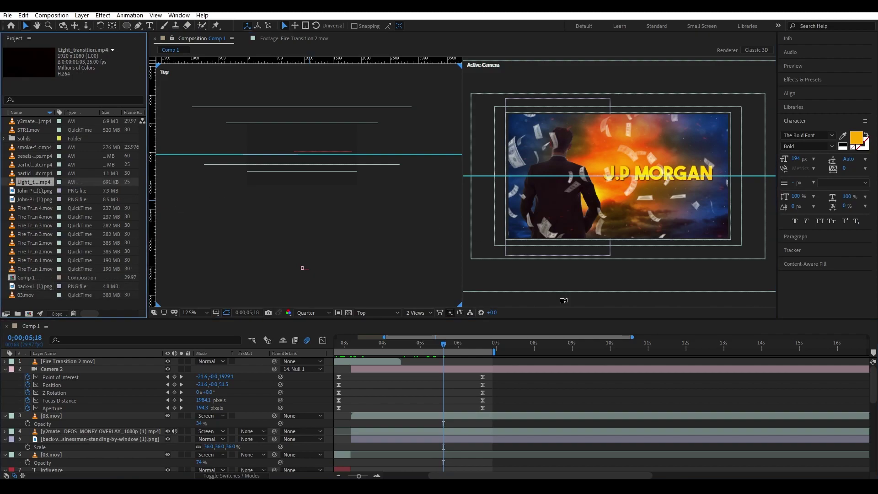
scroll(415, 361, up, 2)
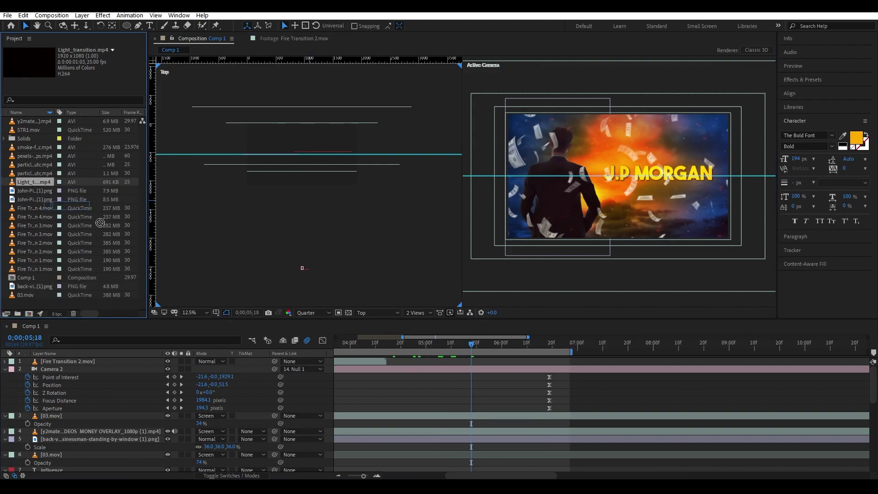
drag(100, 223, 492, 375)
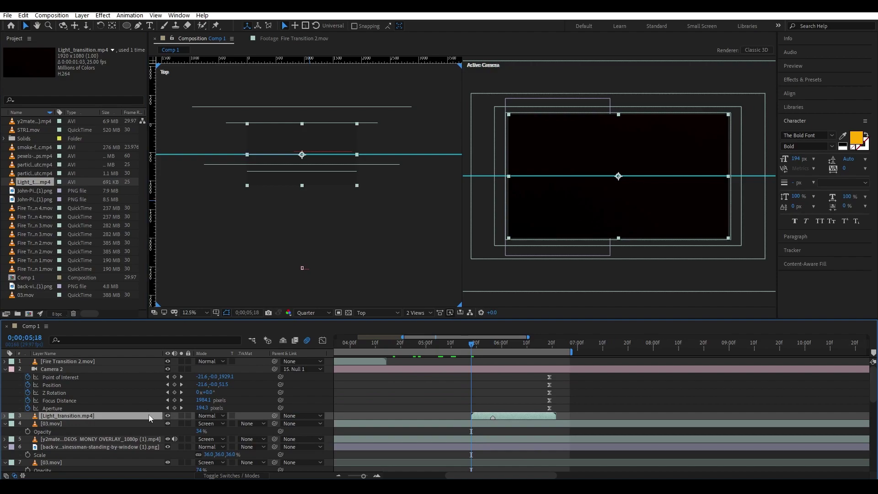
drag(149, 414, 138, 361)
drag(518, 361, 668, 351)
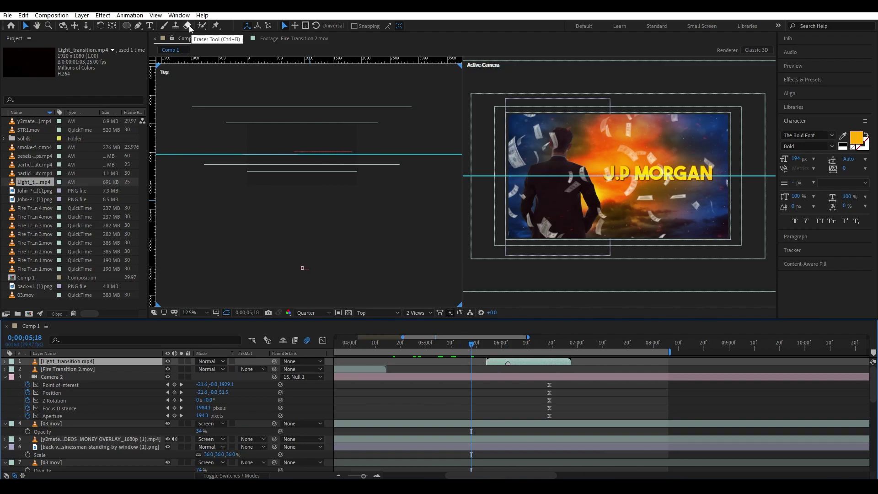
click(179, 15)
mouse_move(277, 44)
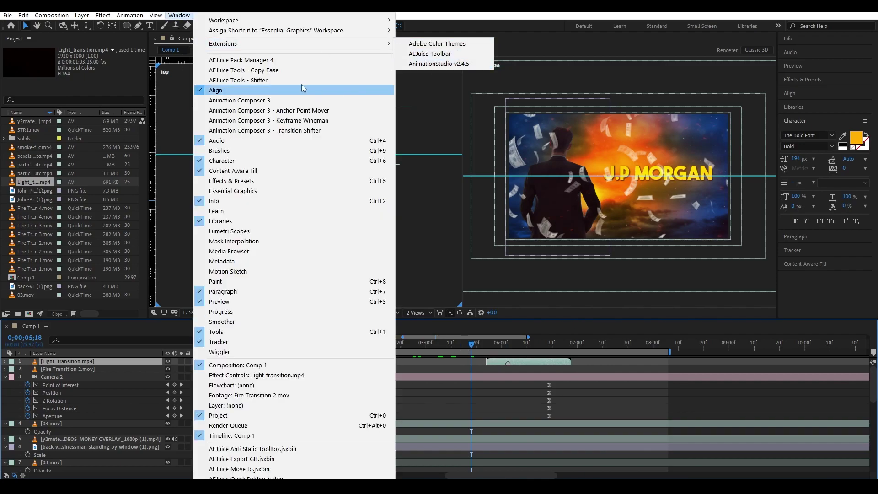
click(237, 101)
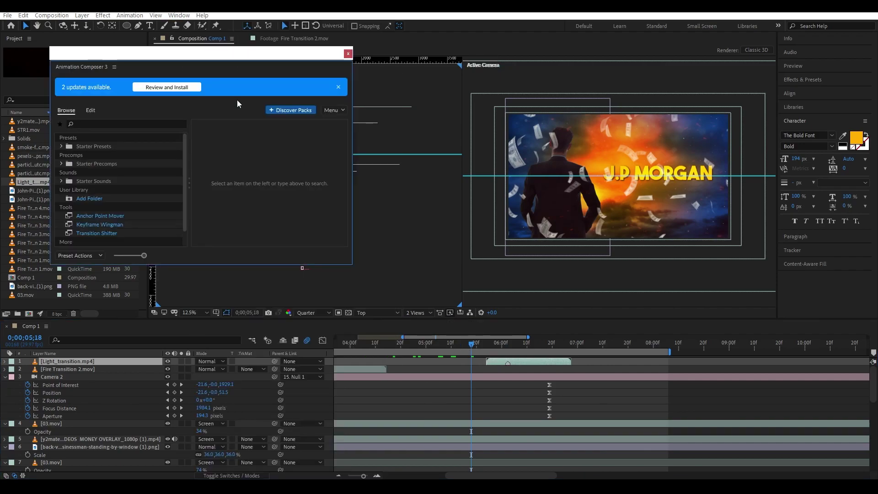
click(62, 164)
click(98, 206)
scroll(302, 196, down, 5)
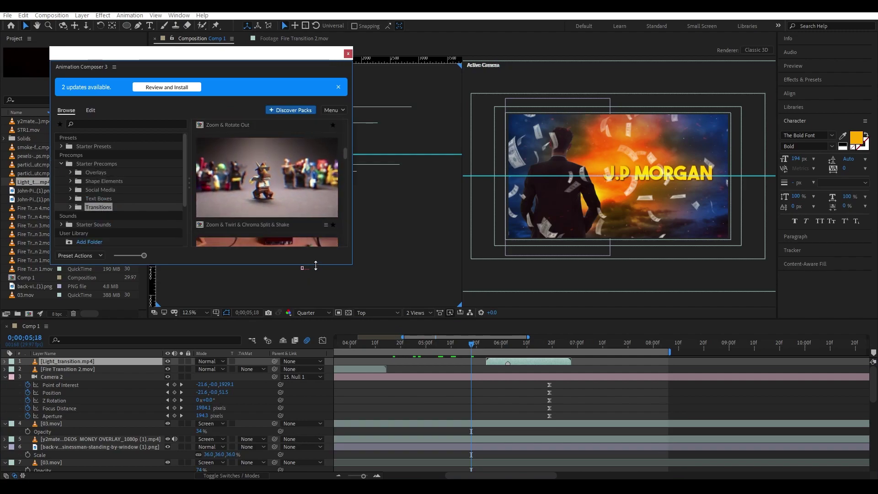
drag(313, 264, 312, 333)
scroll(312, 228, down, 5)
scroll(312, 227, down, 5)
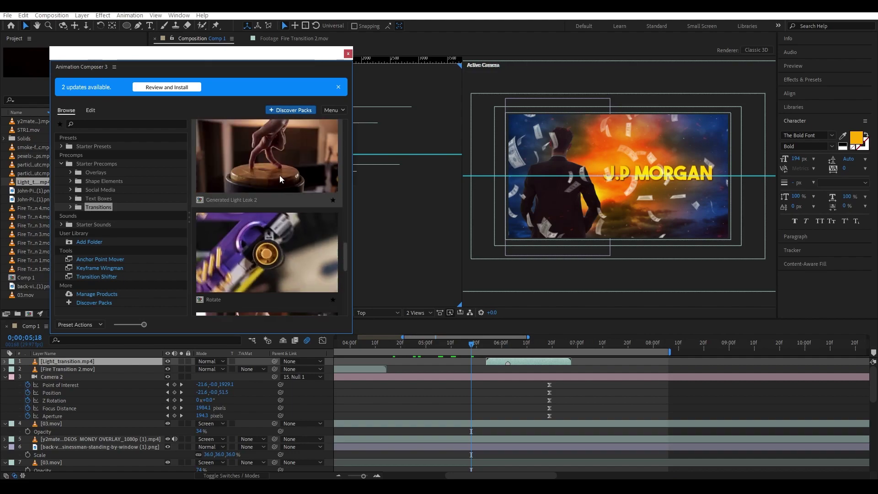
click(348, 53)
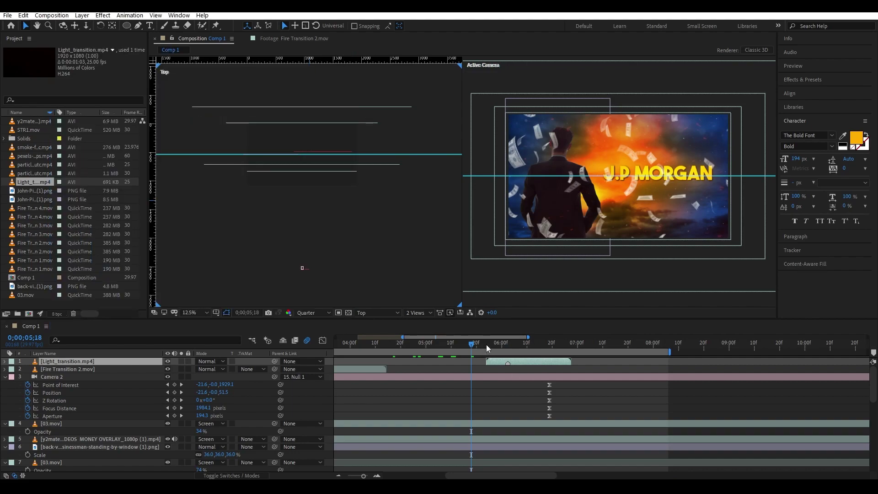
Inspect the light transition between 04;13 and 06;01 and set its blend mode to Screen.
mouse_move(486, 347)
mouse_down()
mouse_move(504, 346)
mouse_move(379, 369)
mouse_up()
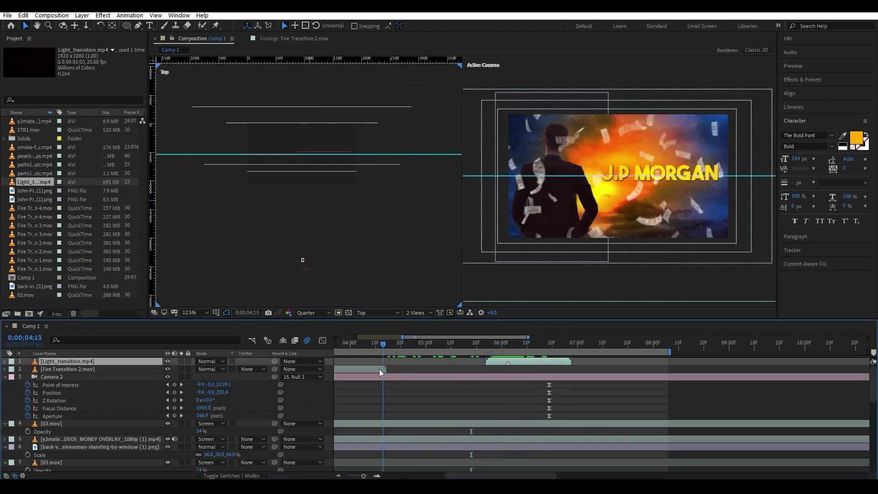
drag(380, 369, 469, 371)
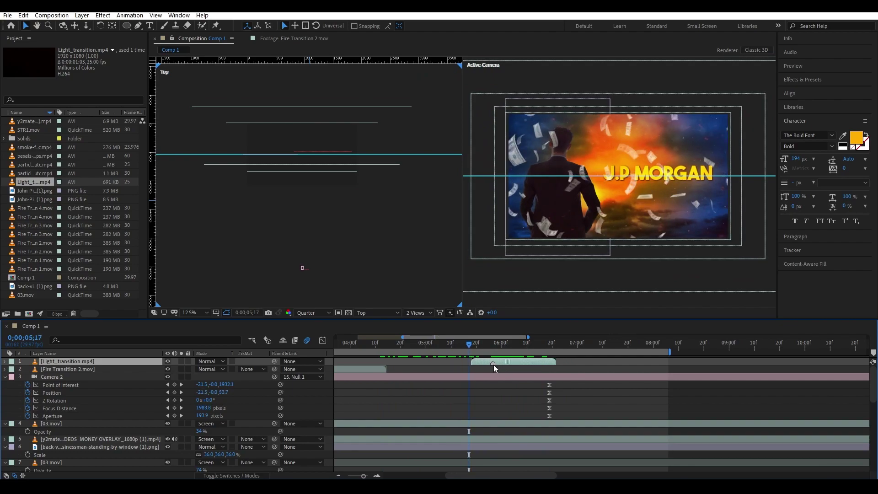
click(493, 366)
key(equal)
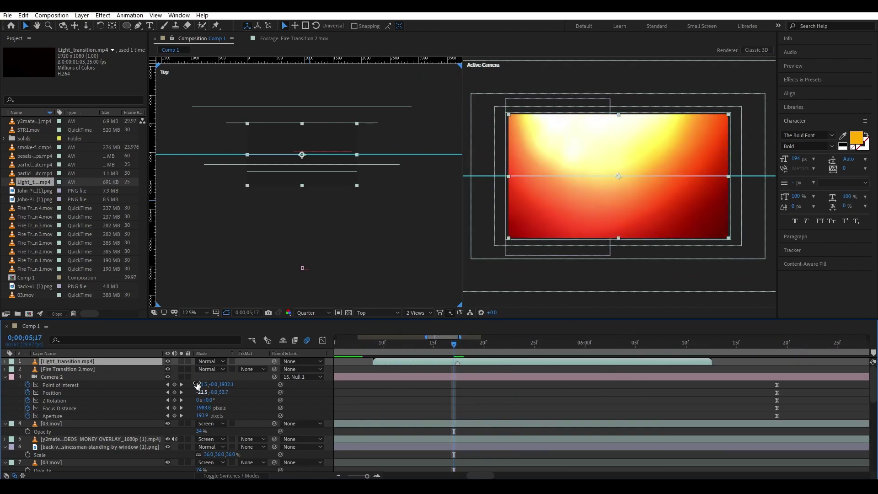
click(207, 361)
click(250, 194)
Preview the Screen-blended light transition from 03;19, stopping at 5;18.
key(minus)
scroll(557, 354, down, 4)
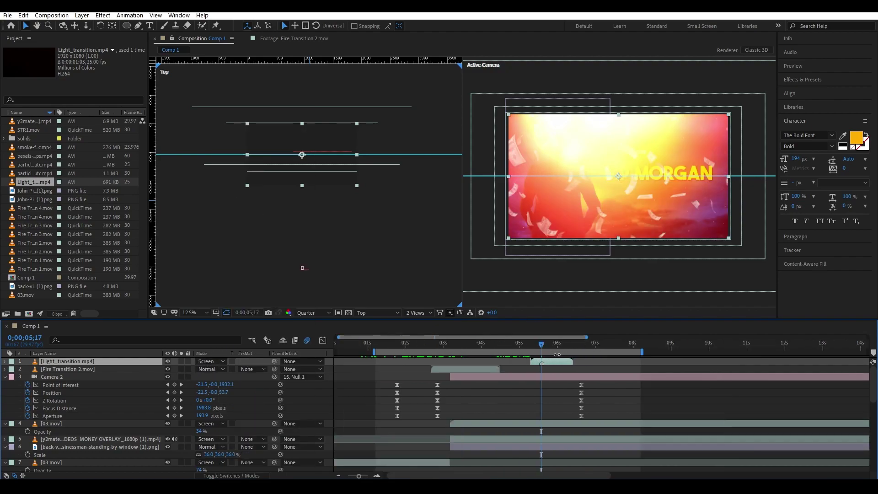
click(468, 350)
key(space)
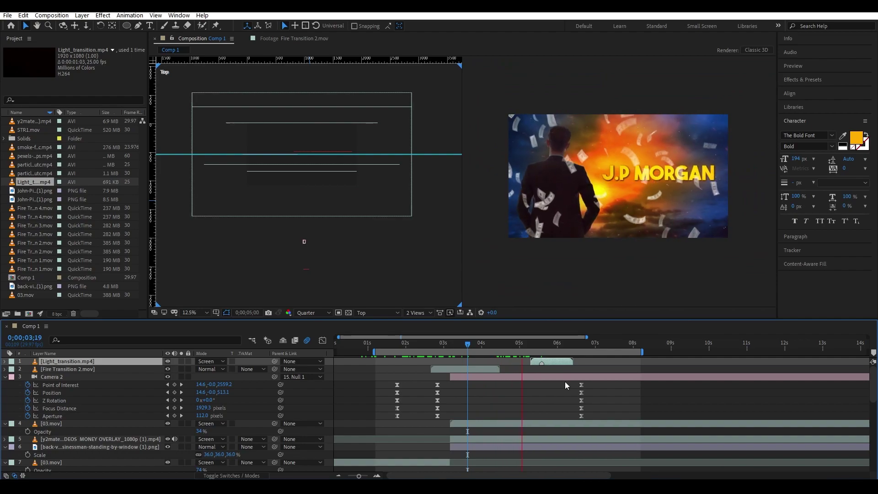
click(542, 350)
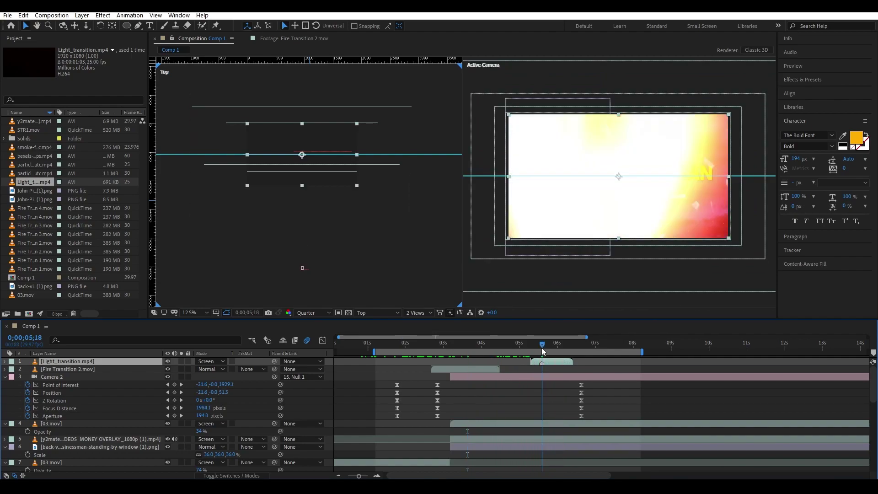
scroll(542, 351, up, 4)
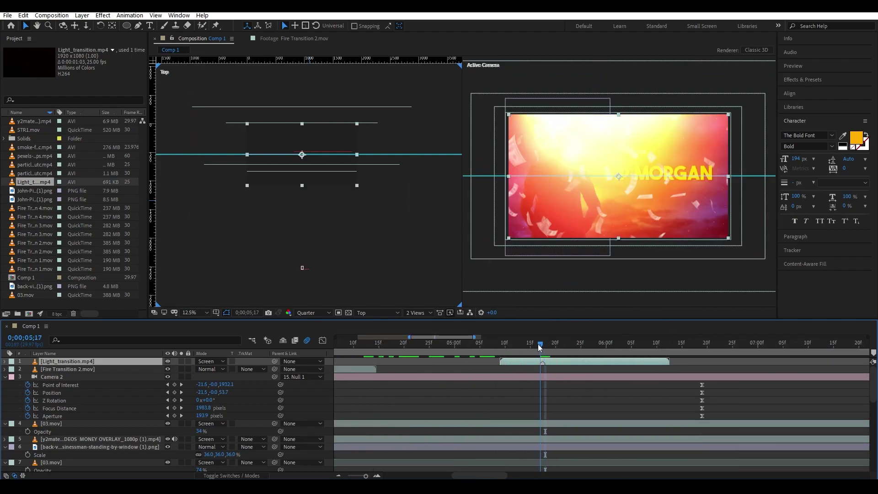
mouse_move(542, 347)
mouse_down()
mouse_move(575, 350)
mouse_move(520, 347)
mouse_move(543, 350)
mouse_up()
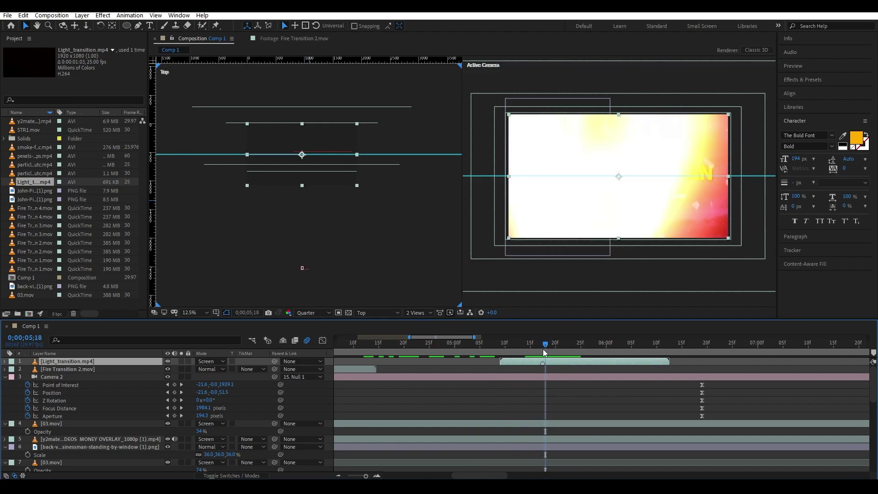
Switch the light transition to Normal blending and compare at frame 5;15.
click(215, 361)
click(234, 78)
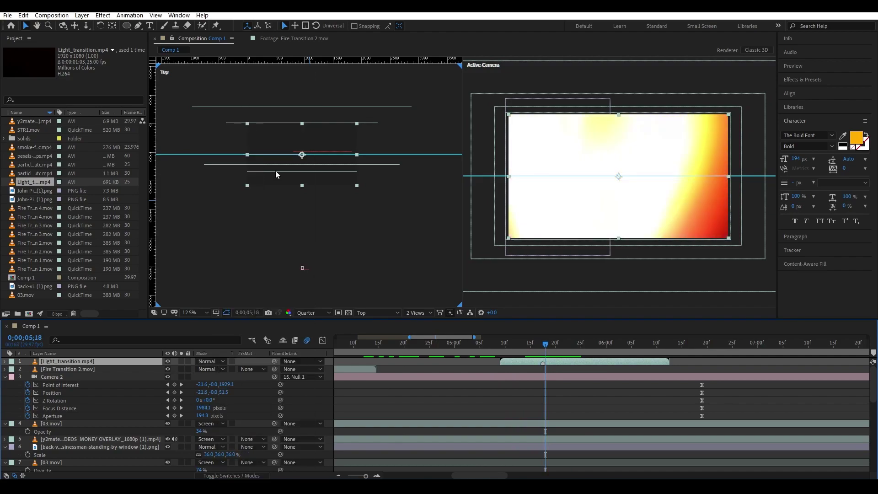
drag(498, 343, 529, 348)
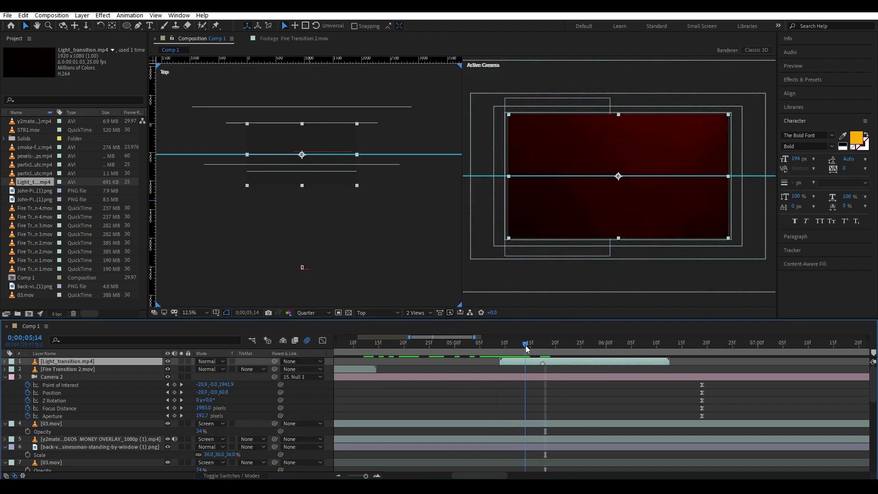
Try Lighten on the light transition, then set it back to Screen.
click(227, 361)
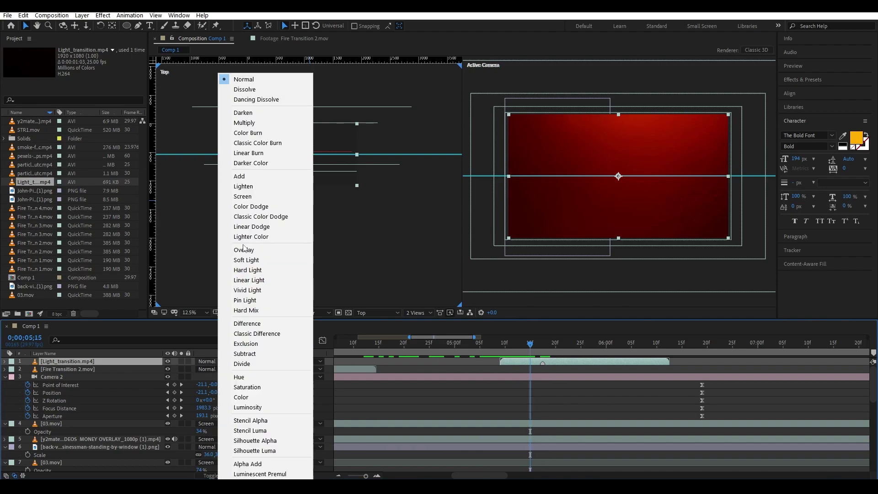
click(249, 185)
click(209, 361)
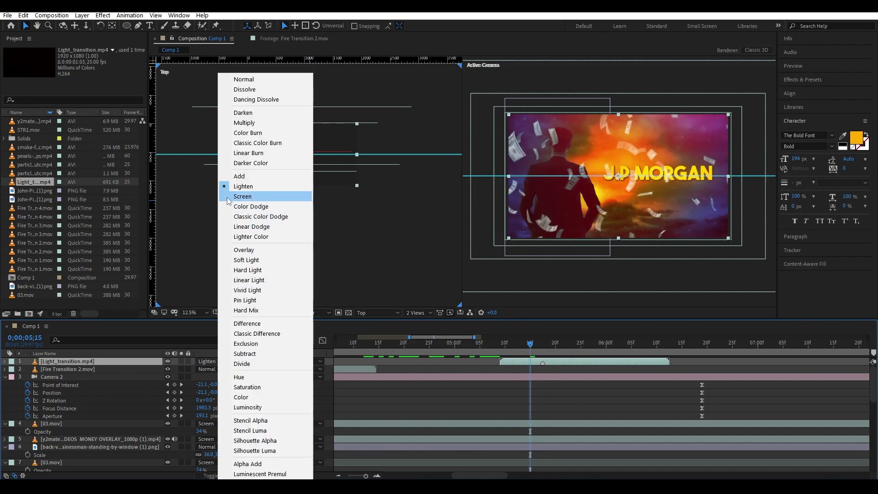
click(242, 194)
mouse_move(505, 345)
mouse_down()
mouse_move(553, 351)
mouse_move(545, 348)
mouse_up()
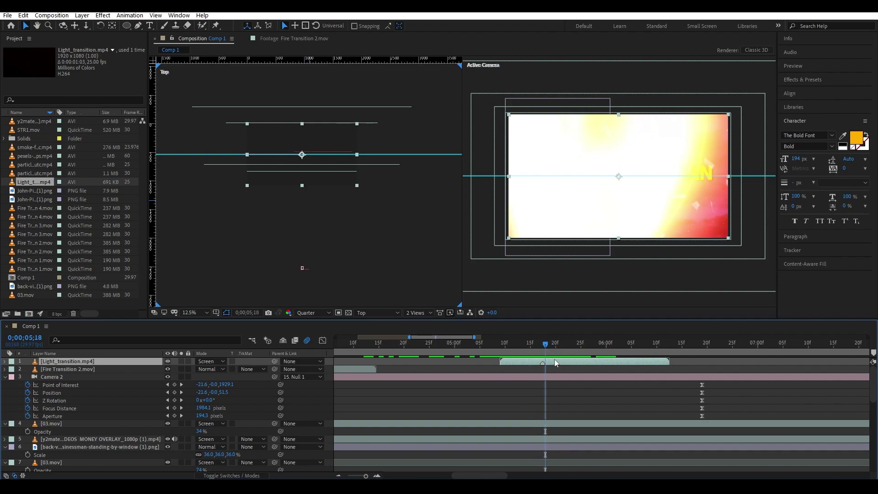
Trim the 03.mov, money overlay and businessman layers to end at 5;18.
key(equal)
key(equal)
key(equal)
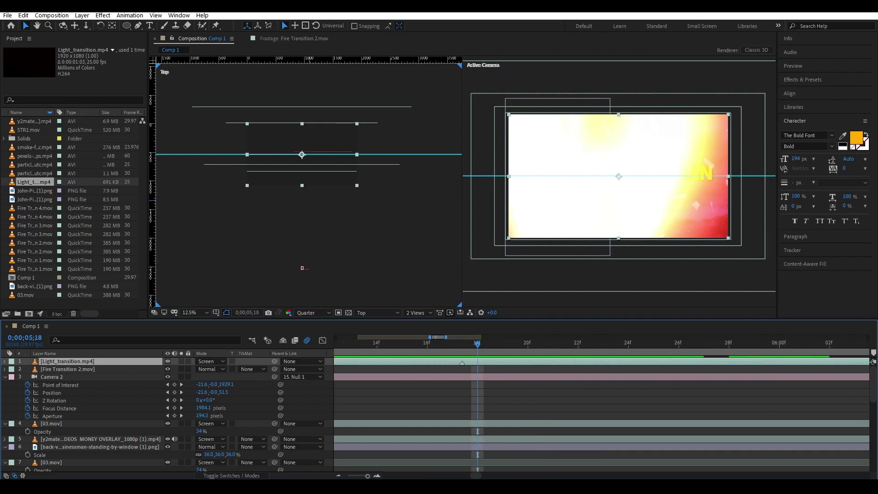
key(minus)
key(minus)
key(minus)
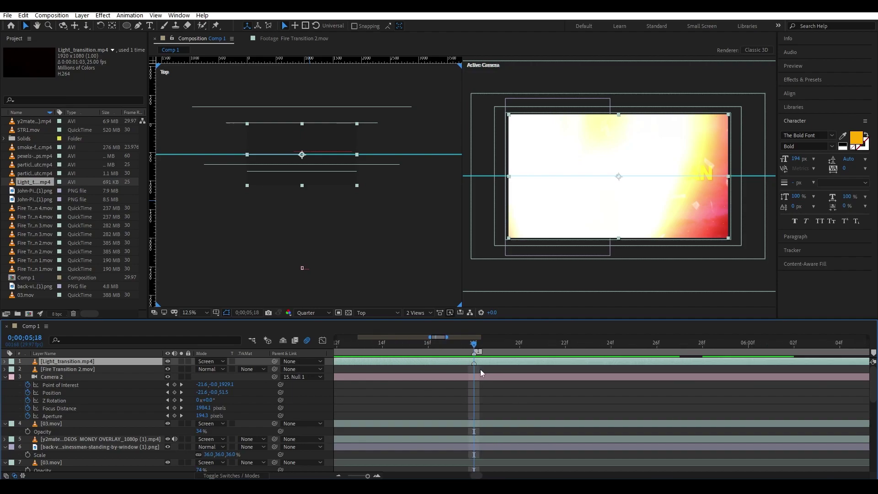
key(minus)
key(minus)
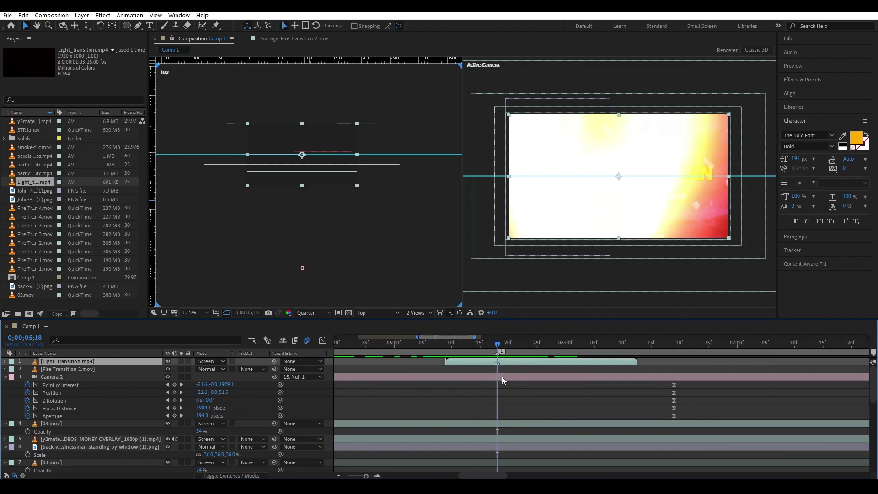
scroll(496, 374, right, 1)
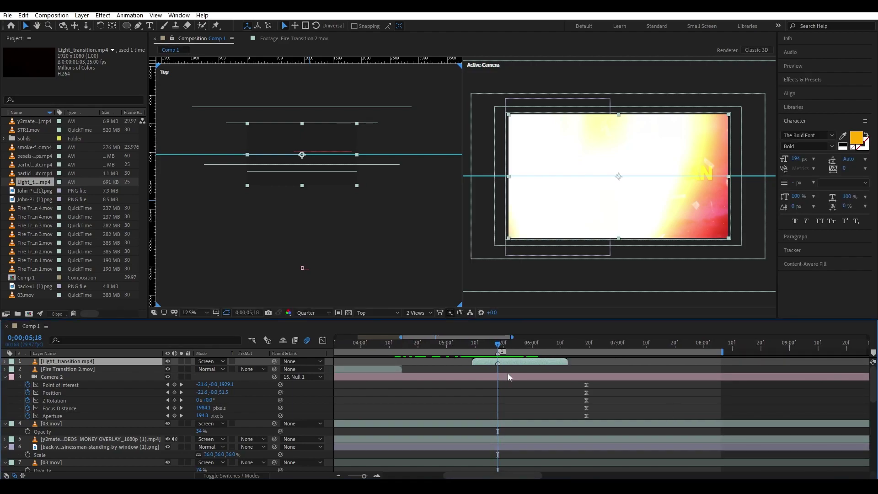
key(minus)
scroll(501, 398, down, 1)
click(509, 399)
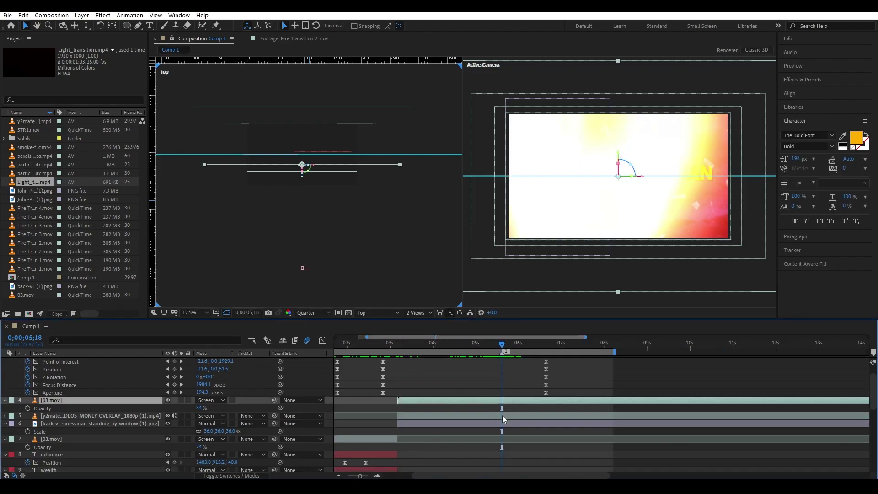
shift+click(501, 421)
key(alt+bracketright)
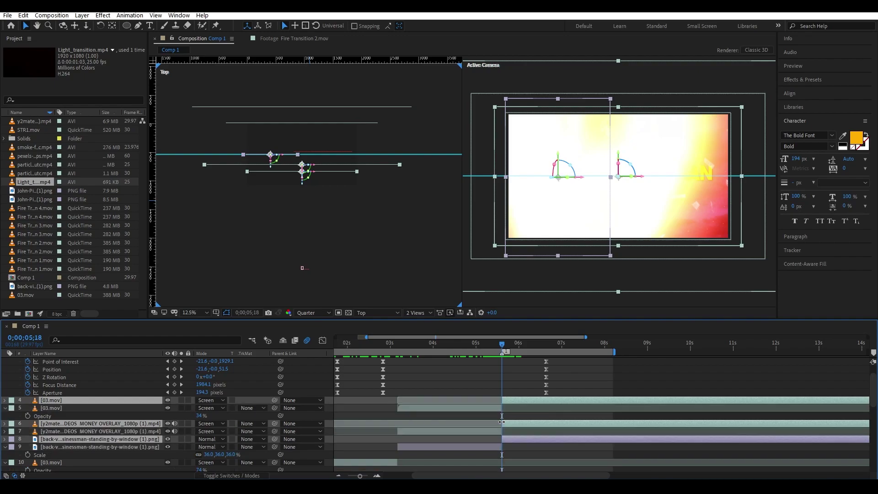
Trim the J.p morgan 2 layer to end at 5;18 as well.
scroll(502, 421, up, 1)
mouse_move(501, 343)
mouse_down()
mouse_move(510, 346)
mouse_move(501, 347)
mouse_up()
key(equal)
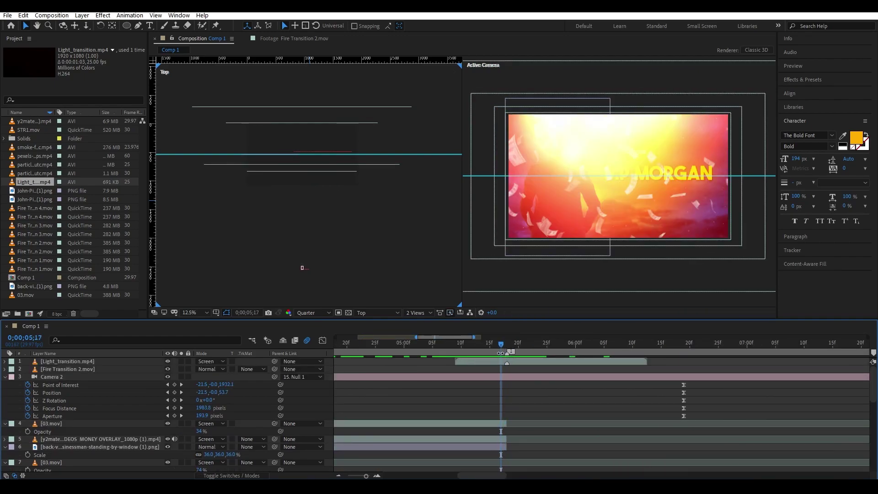
scroll(505, 406, down, 3)
click(503, 431)
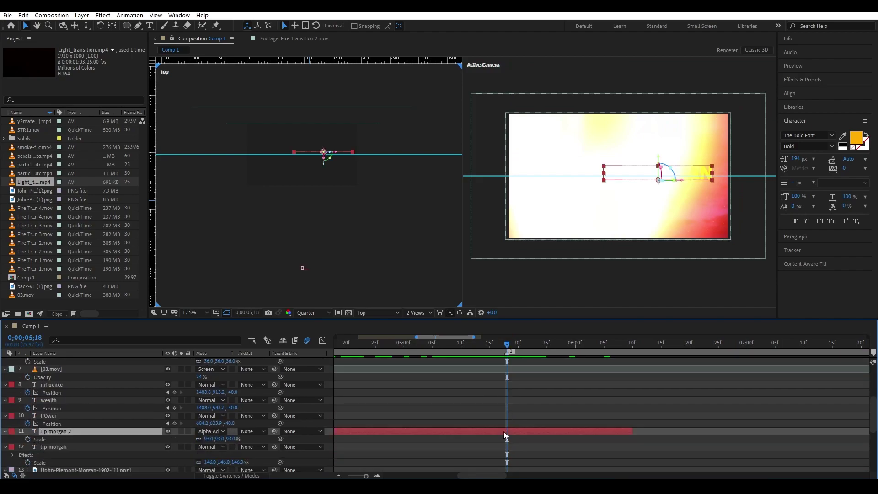
key(alt+bracketright)
scroll(503, 431, up, 3)
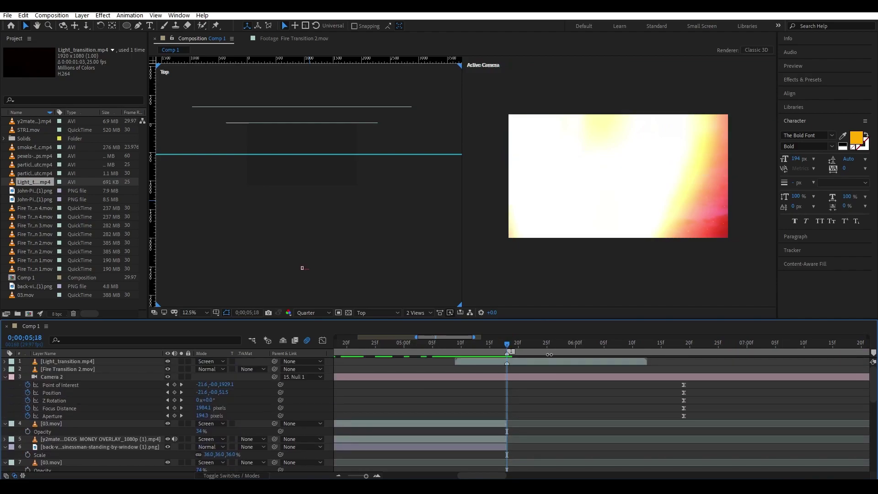
drag(507, 344, 594, 343)
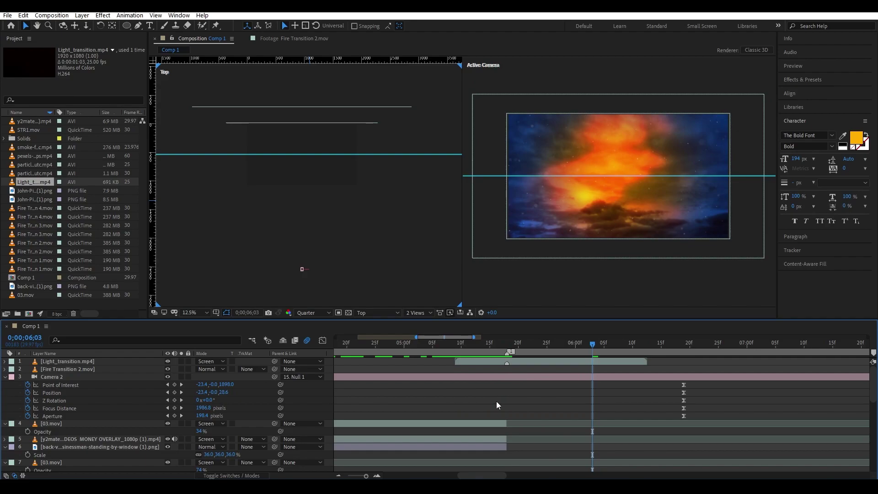
key(alt+Tab)
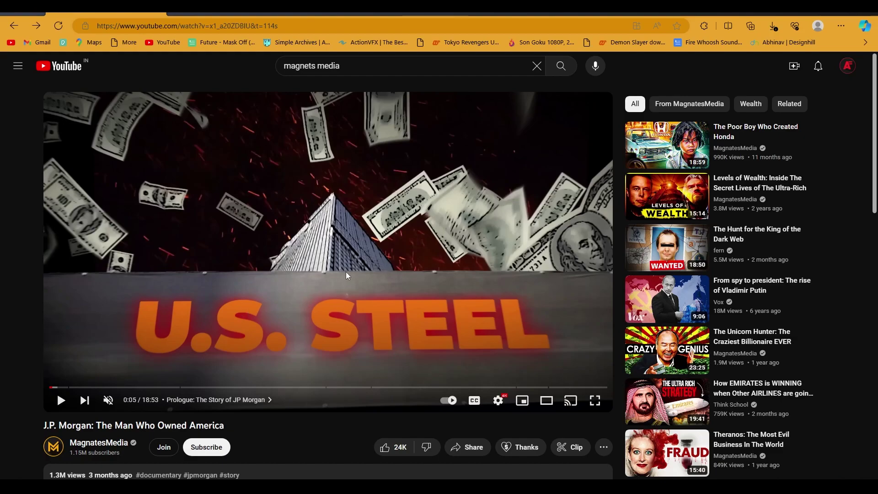
Replay the reference's U.S. STEEL shot, then pick up the grey concrete texture image to import.
click(304, 301)
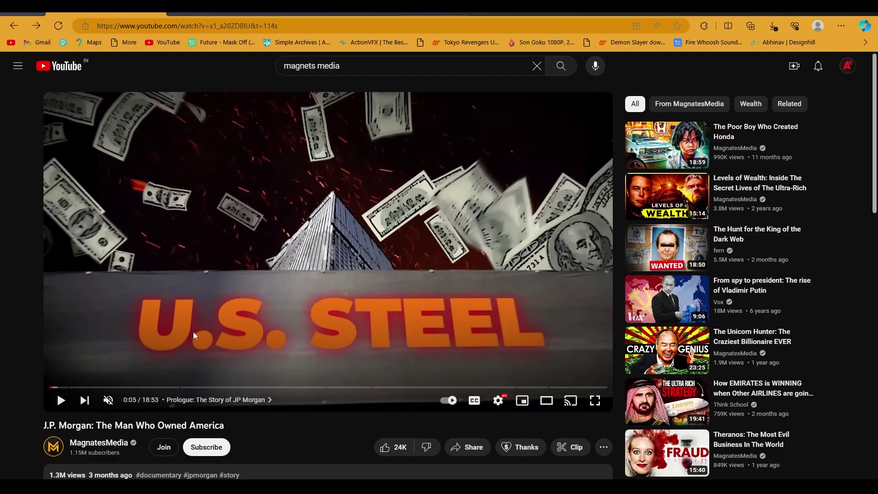
click(292, 320)
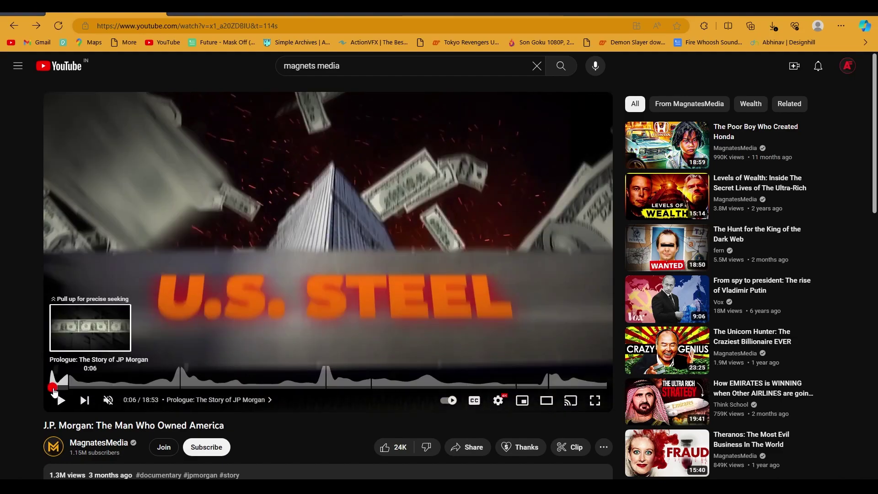
click(134, 338)
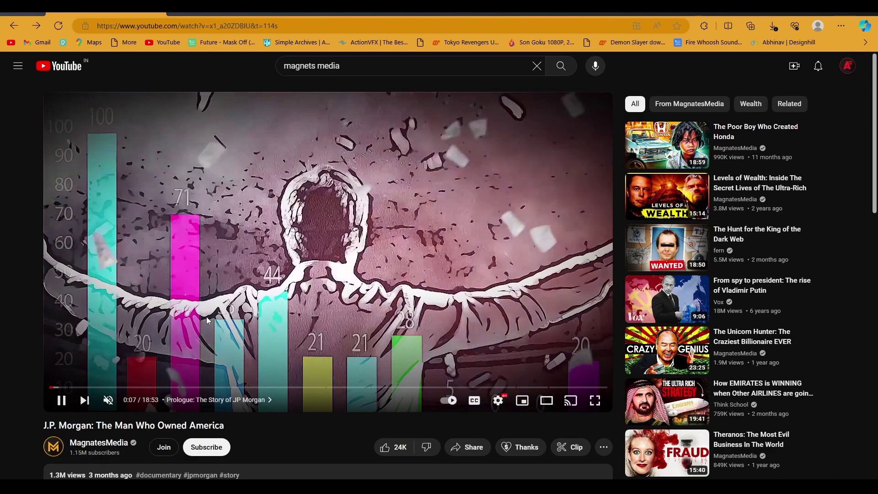
key(Left)
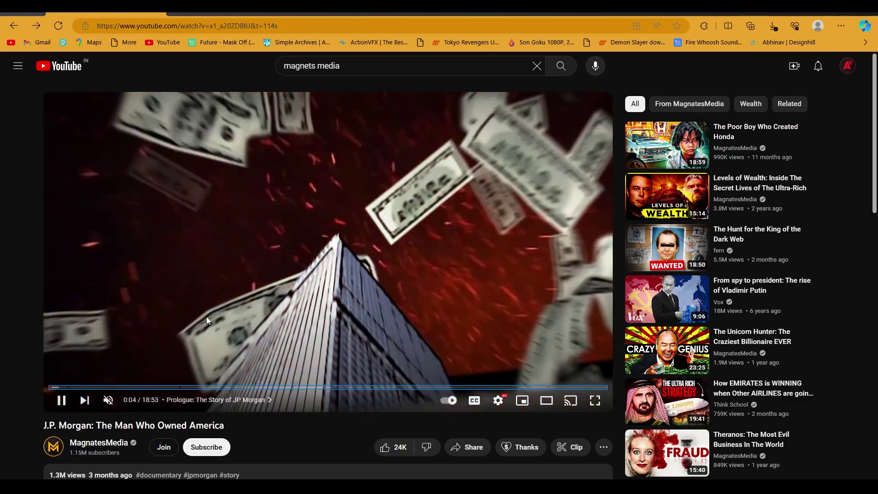
click(215, 324)
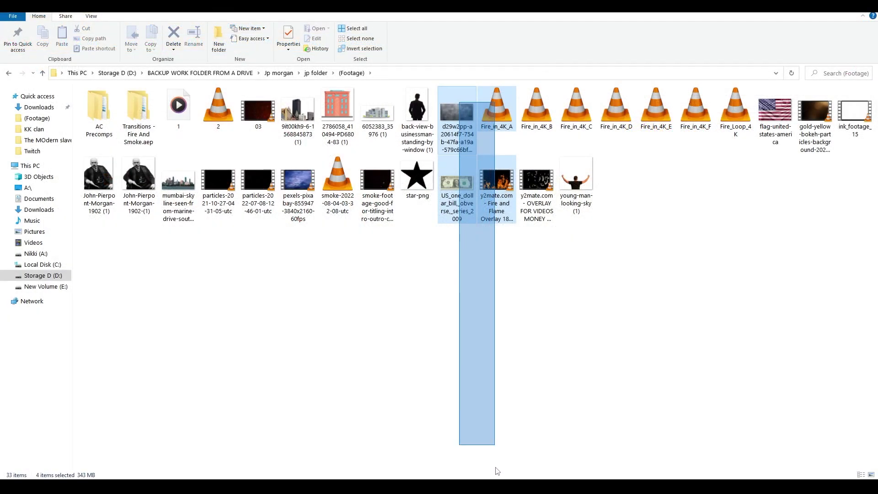
mouse_move(497, 471)
mouse_down()
mouse_move(446, 166)
mouse_move(480, 462)
mouse_move(553, 402)
mouse_up()
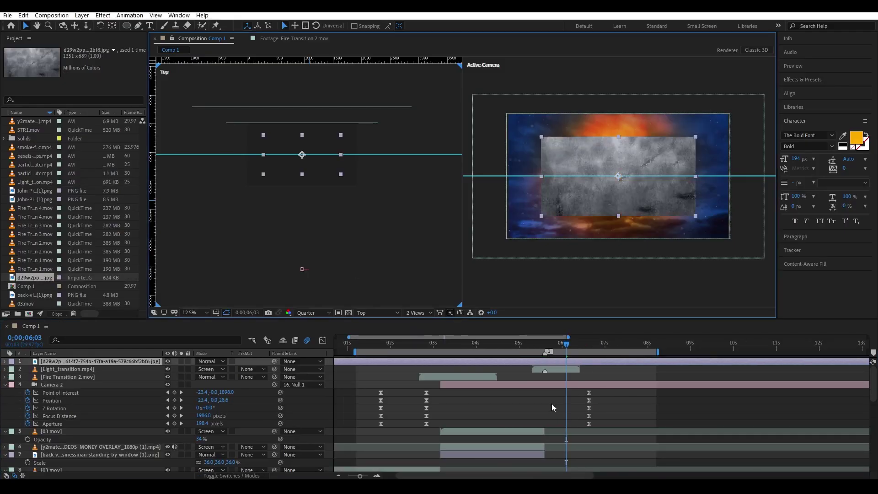
Make the concrete texture layer 3D, then try depth moves and undo them.
click(231, 476)
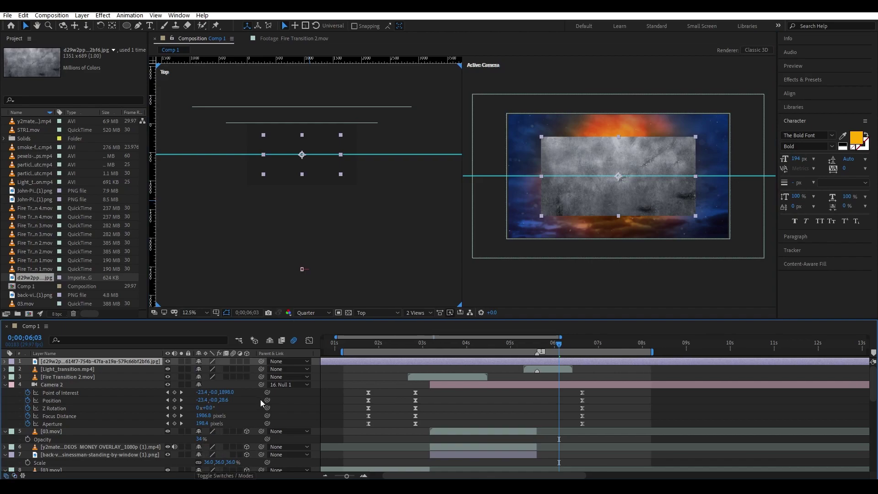
click(247, 361)
drag(306, 161, 310, 215)
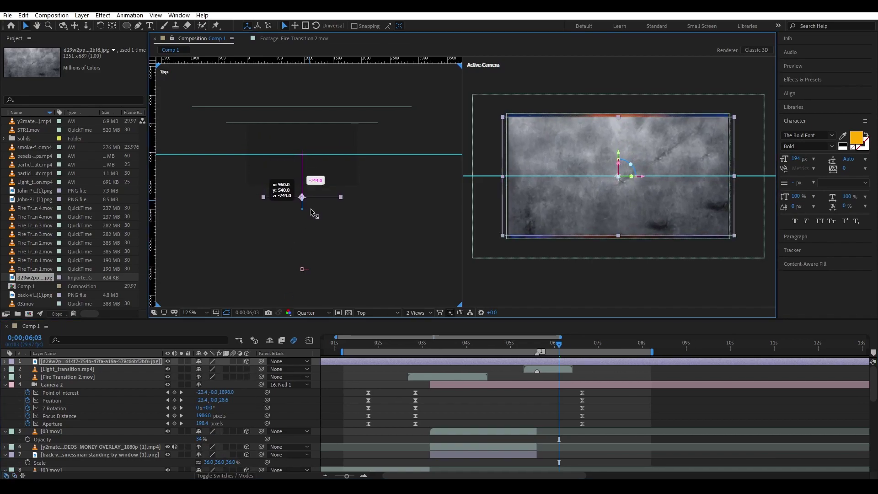
drag(618, 154, 619, 169)
key(ctrl+z)
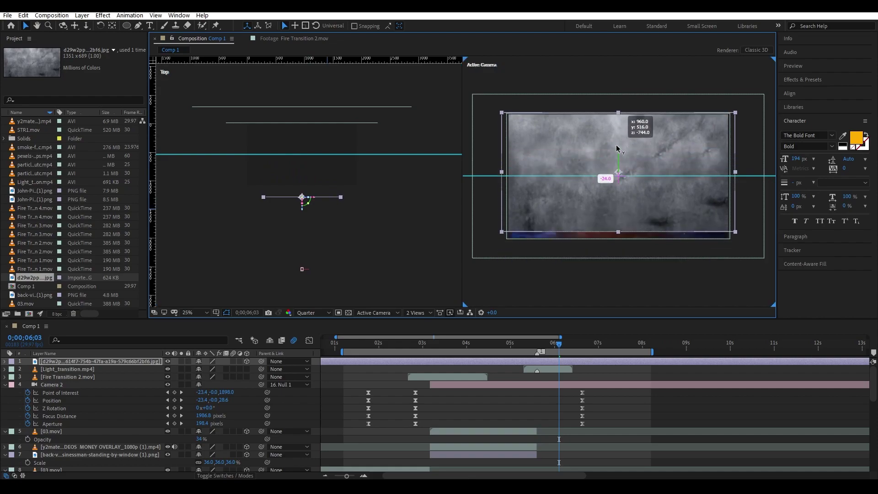
key(ctrl+z)
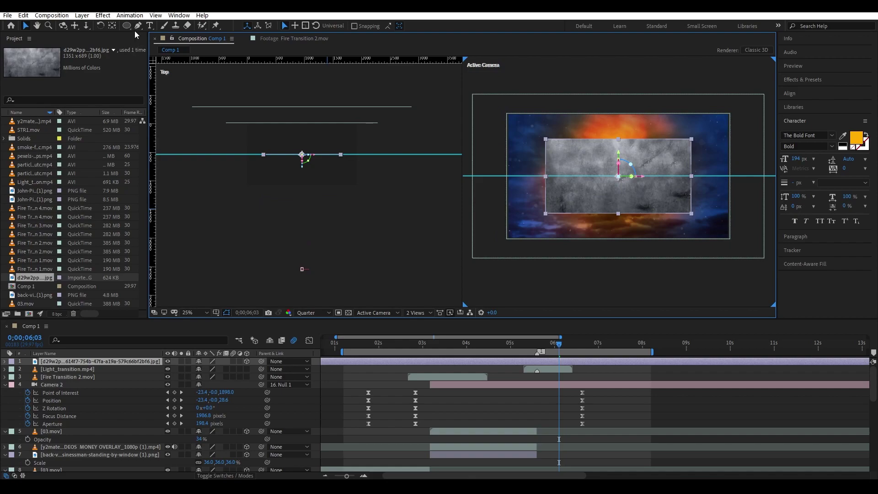
Unlink the texture's scale proportions and set Scale to 156, 49% for a thin band.
key(s)
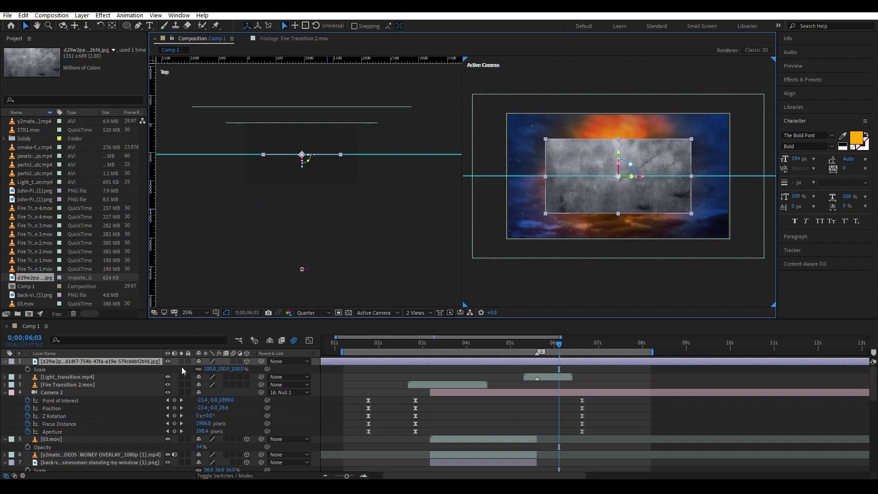
click(198, 368)
mouse_move(222, 368)
mouse_down()
mouse_move(230, 368)
mouse_move(206, 373)
mouse_up()
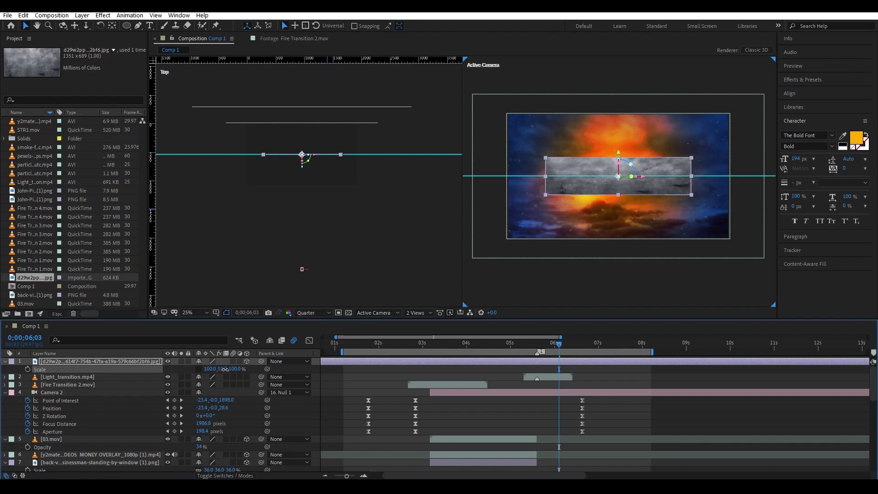
mouse_move(213, 369)
mouse_down()
mouse_move(234, 368)
mouse_move(226, 368)
mouse_up()
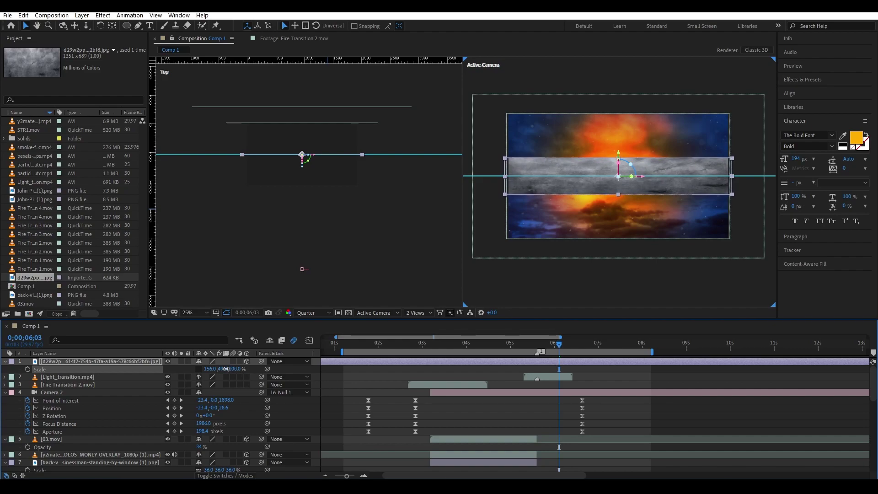
click(639, 288)
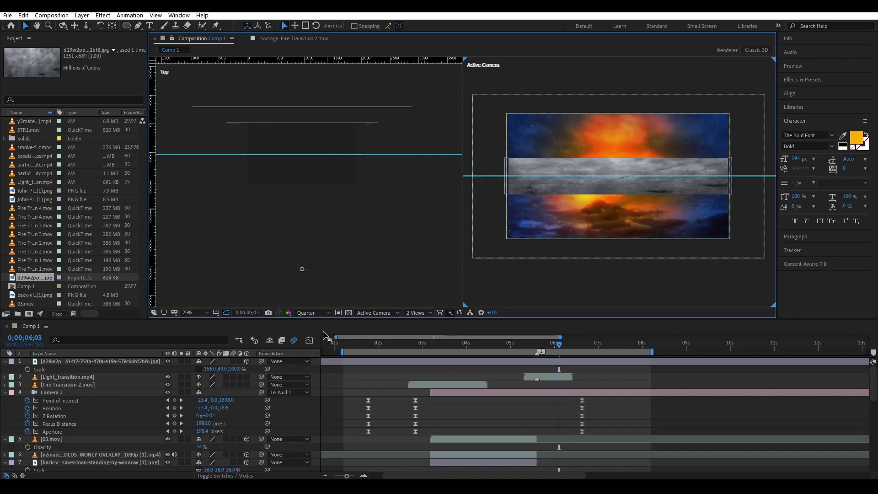
click(200, 369)
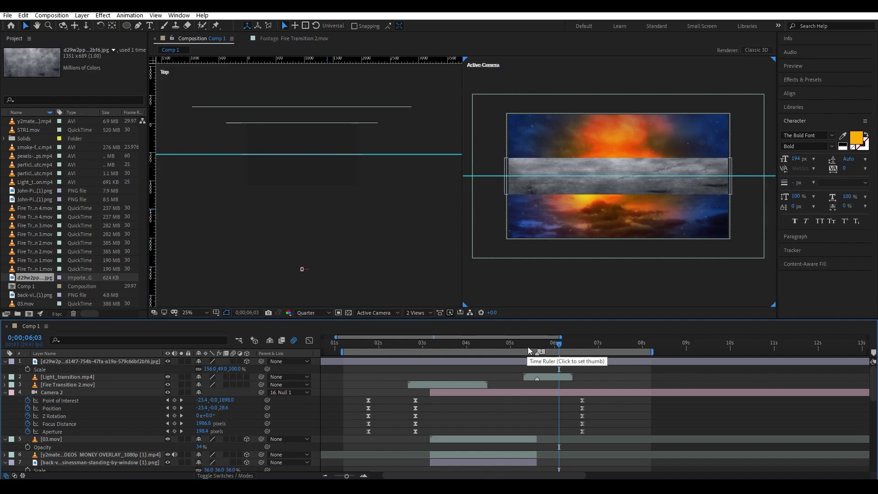
click(548, 361)
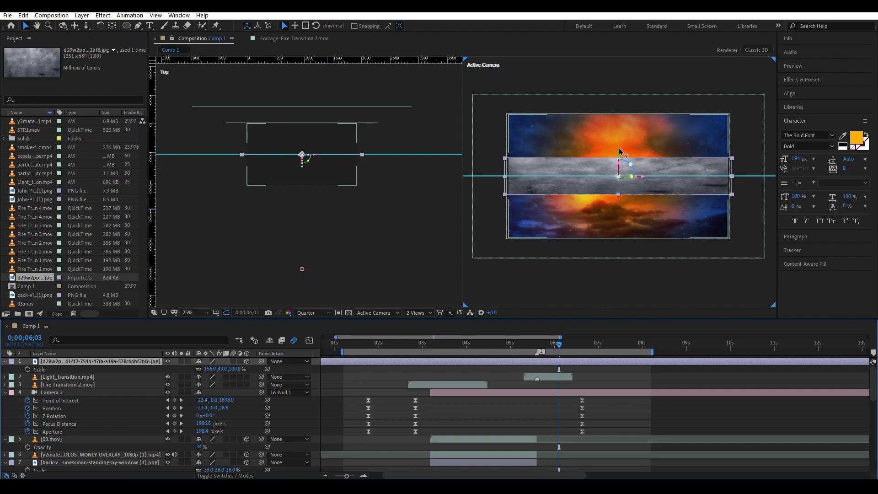
Lower the grey texture band in the frame and set the current time to 5;18.
drag(619, 151, 633, 264)
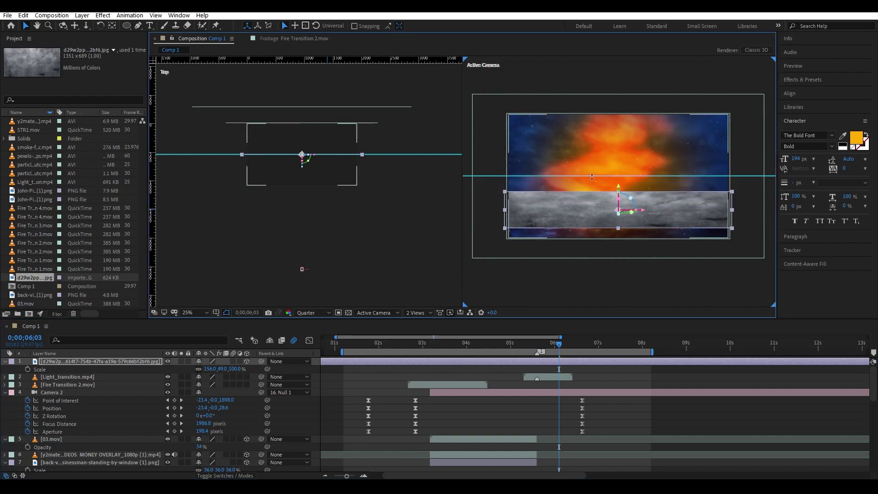
scroll(585, 412, down, 3)
scroll(564, 424, down, 3)
scroll(564, 426, down, 3)
scroll(562, 425, down, 2)
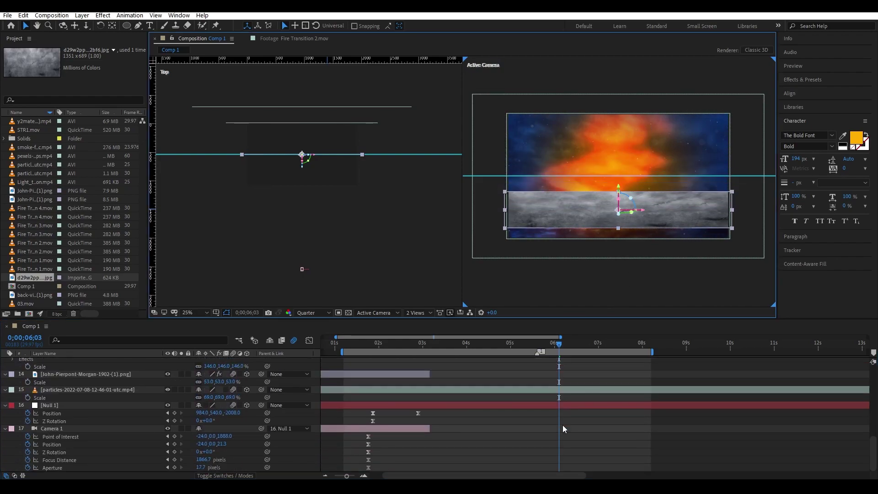
scroll(563, 426, up, 5)
scroll(561, 426, up, 5)
click(538, 343)
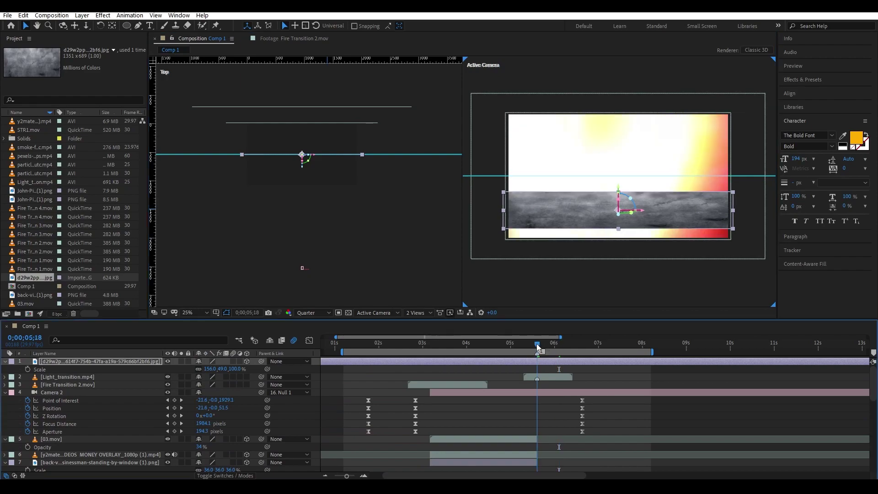
Split the three pexels clip layers at 5;18.
scroll(541, 397, down, 3)
scroll(541, 399, down, 3)
scroll(542, 408, down, 3)
scroll(544, 424, down, 2)
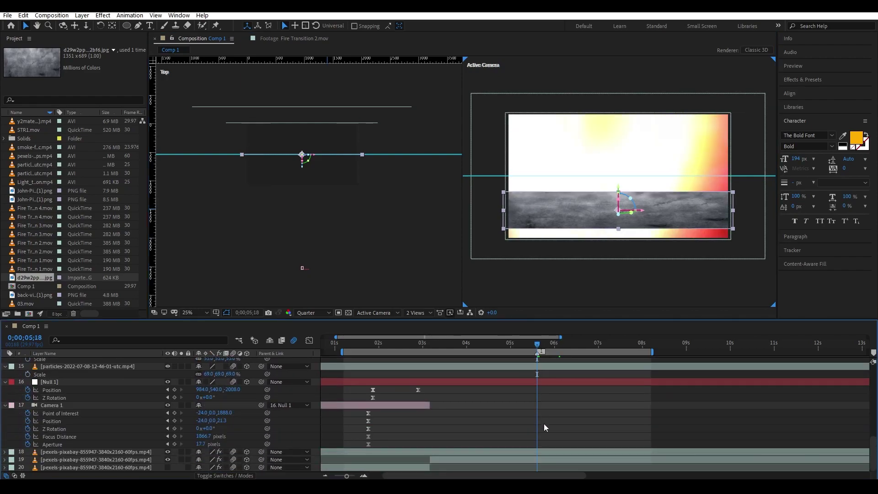
key(ctrl+a)
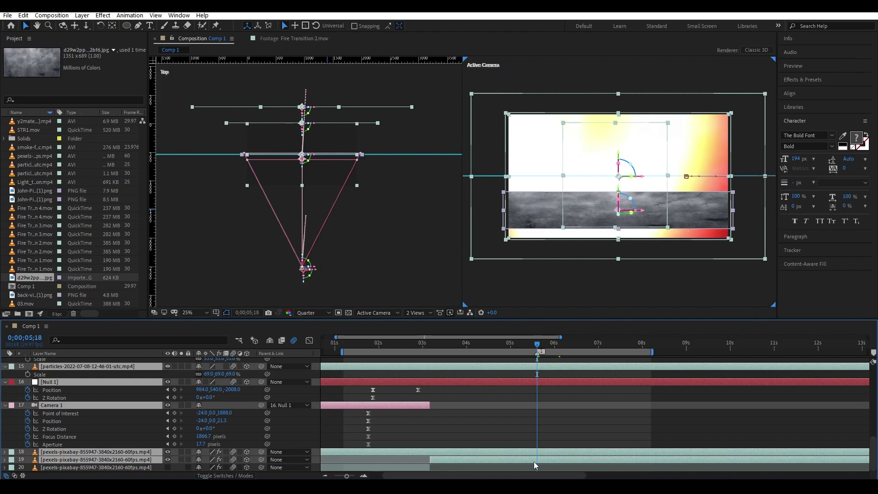
key(ctrl+shift+d)
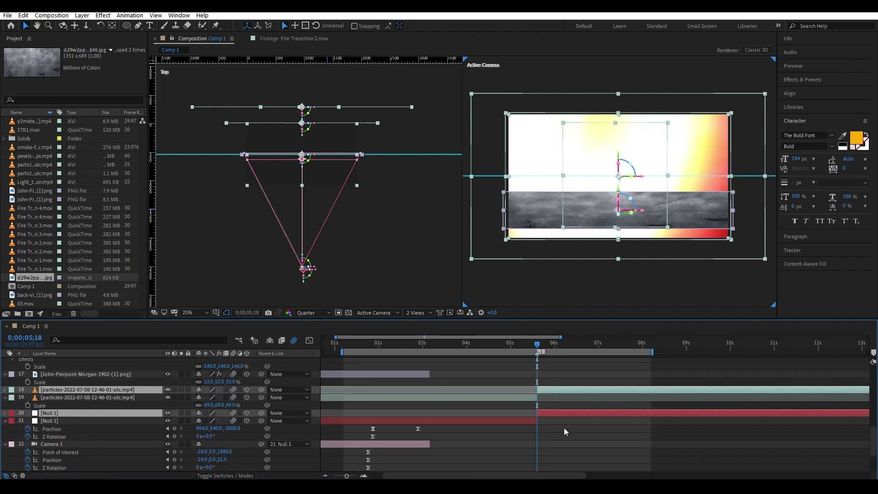
scroll(563, 427, down, 1)
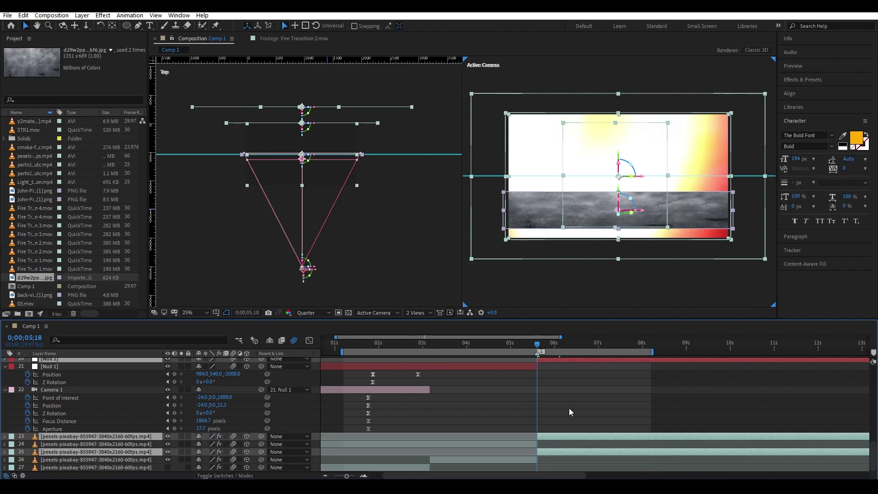
key(ctrl+z)
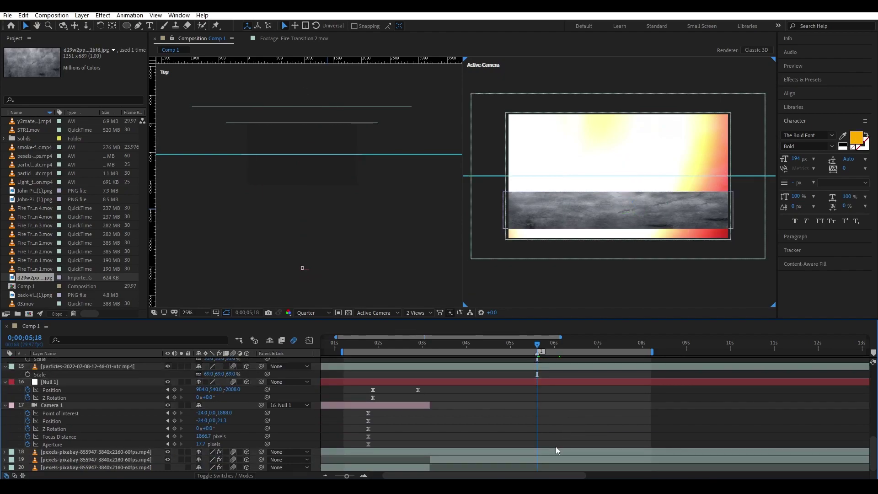
drag(556, 446, 552, 460)
key(ctrl+shift+d)
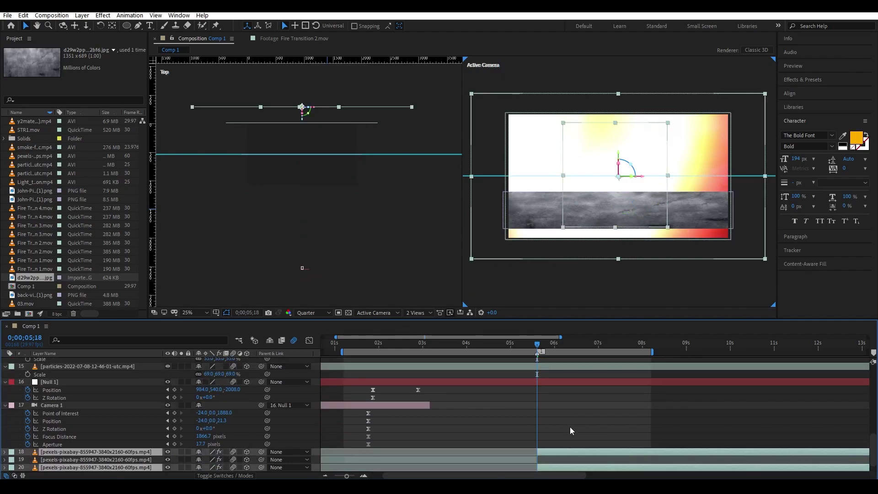
scroll(569, 430, down, 1)
Hide layers 18 and 20.
click(569, 436)
click(151, 451)
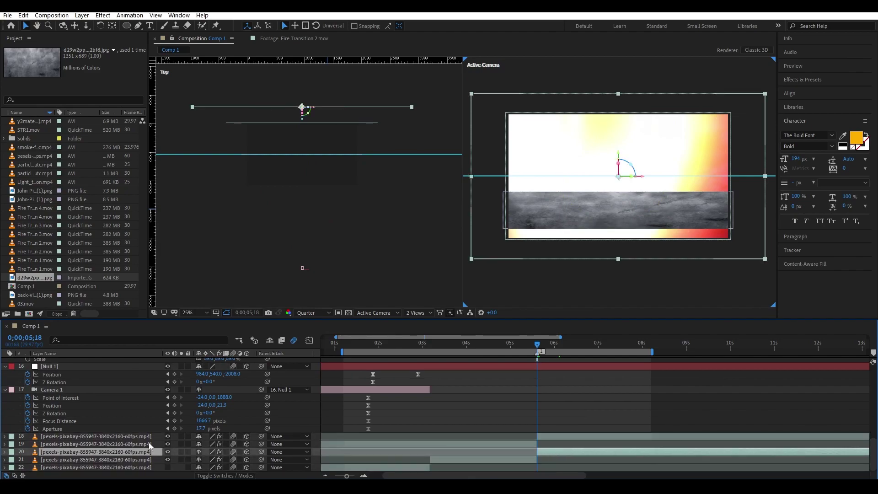
click(573, 446)
click(150, 436)
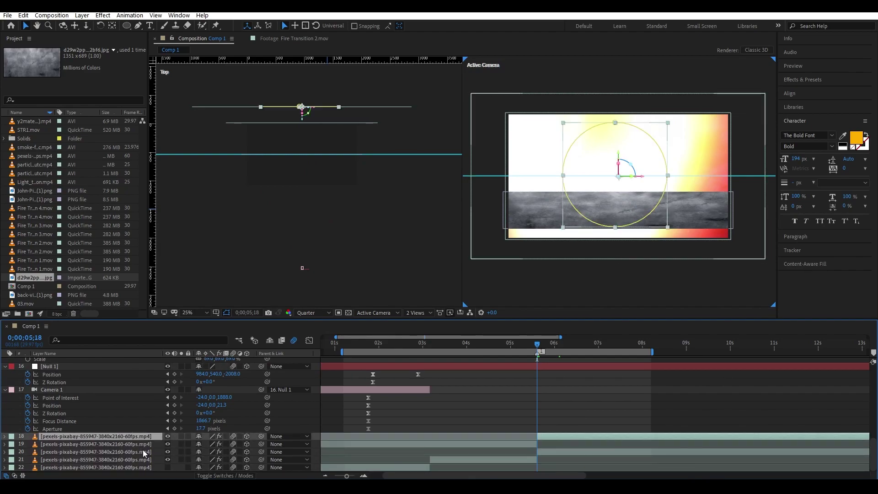
ctrl+click(146, 452)
click(167, 436)
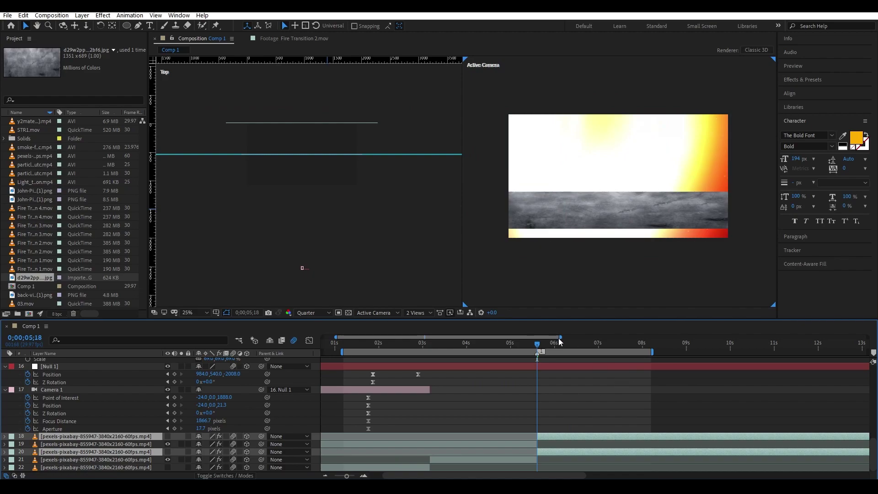
Add 03.mov from the Project panel as a new layer starting at 5;18.
drag(557, 342, 596, 343)
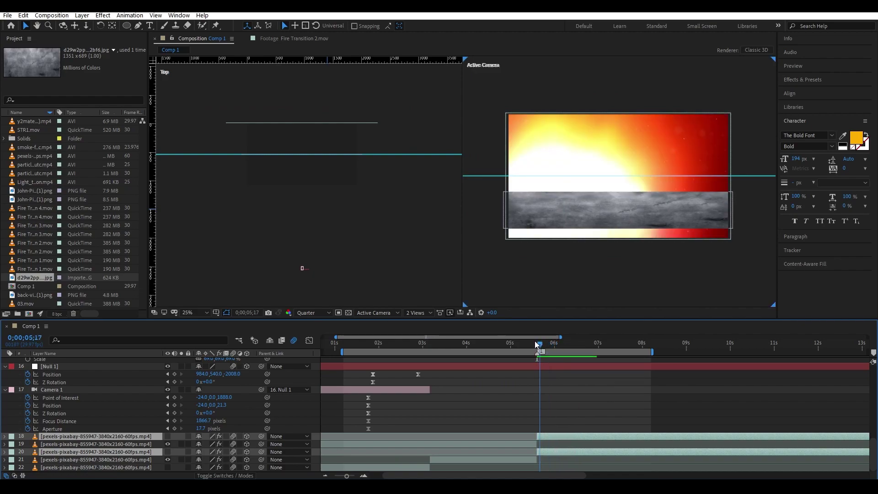
key(minus)
click(456, 344)
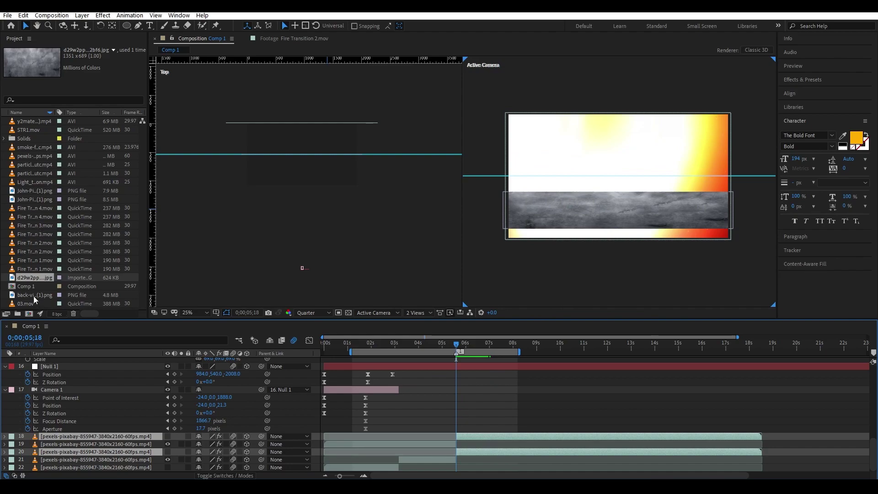
drag(33, 303, 352, 378)
drag(467, 374, 460, 388)
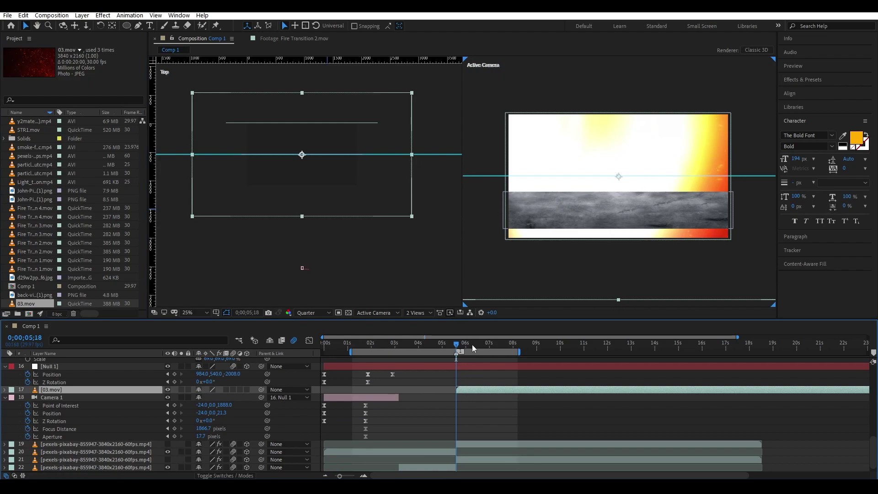
At 7;02, make 03.mov 3D, push it back in depth, add Glow, and preview.
drag(471, 344, 484, 346)
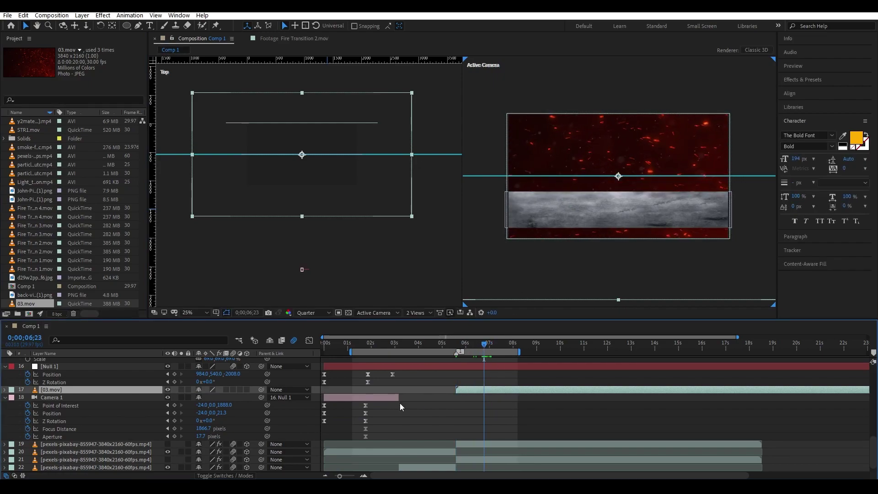
click(246, 389)
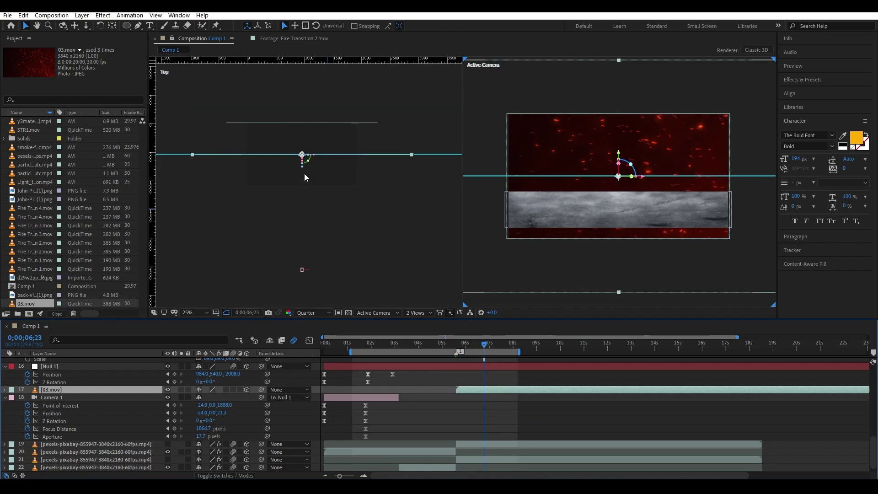
drag(306, 168, 302, 138)
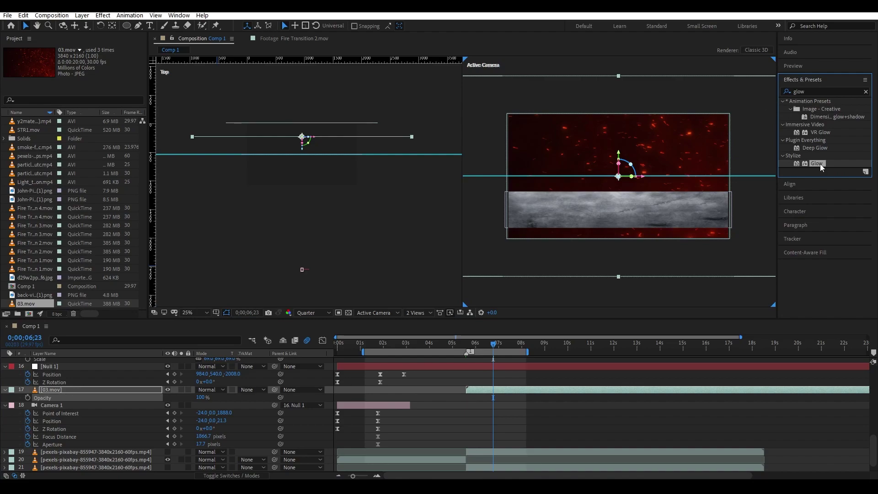
drag(815, 163, 486, 397)
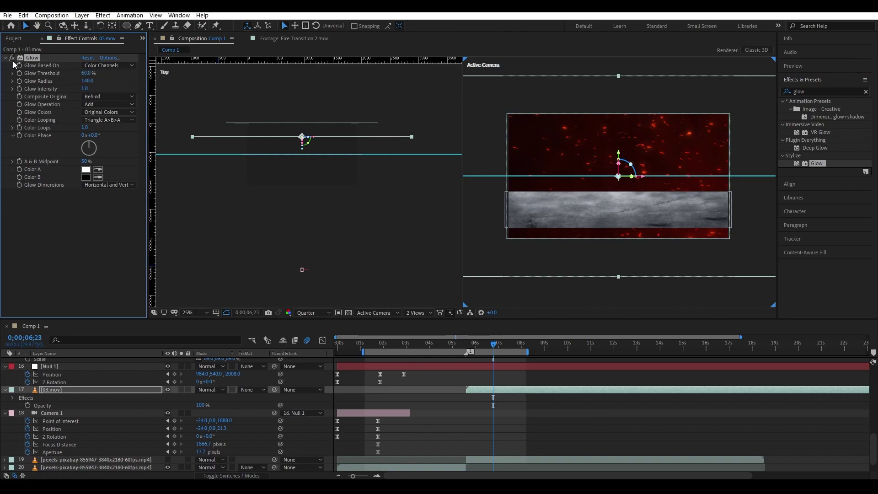
key(space)
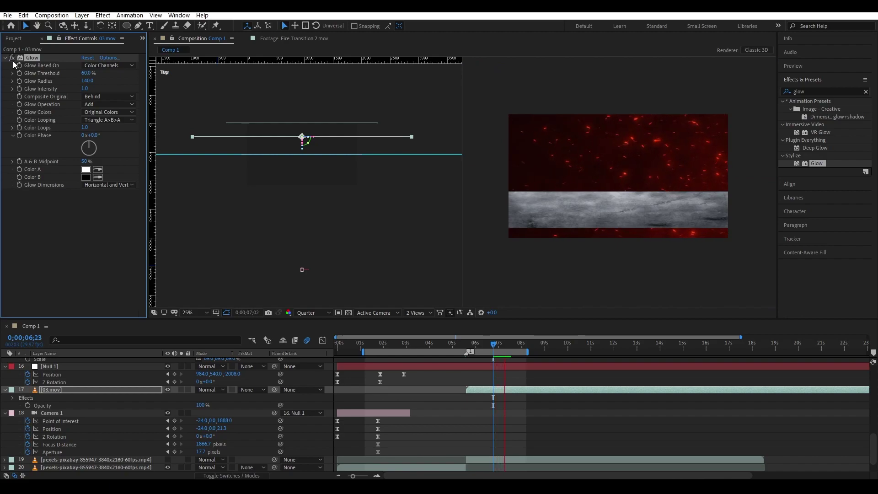
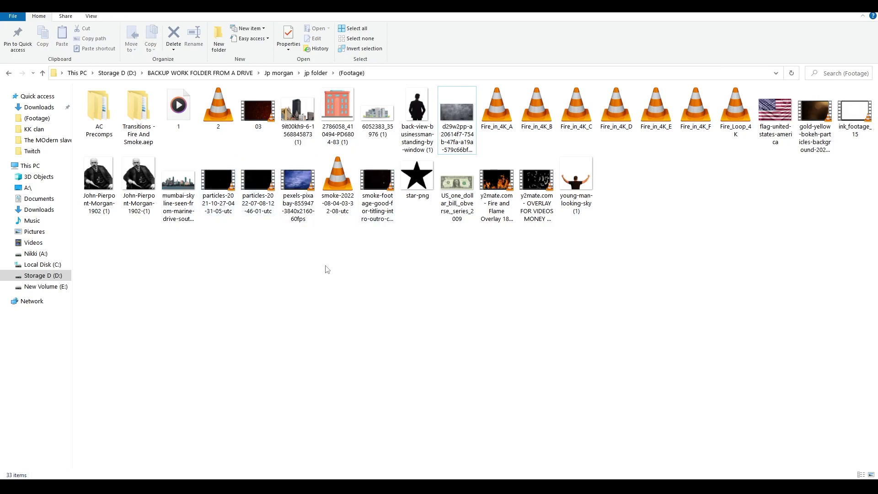
mouse_move(297, 112)
mouse_down()
mouse_move(480, 464)
mouse_move(515, 406)
mouse_up()
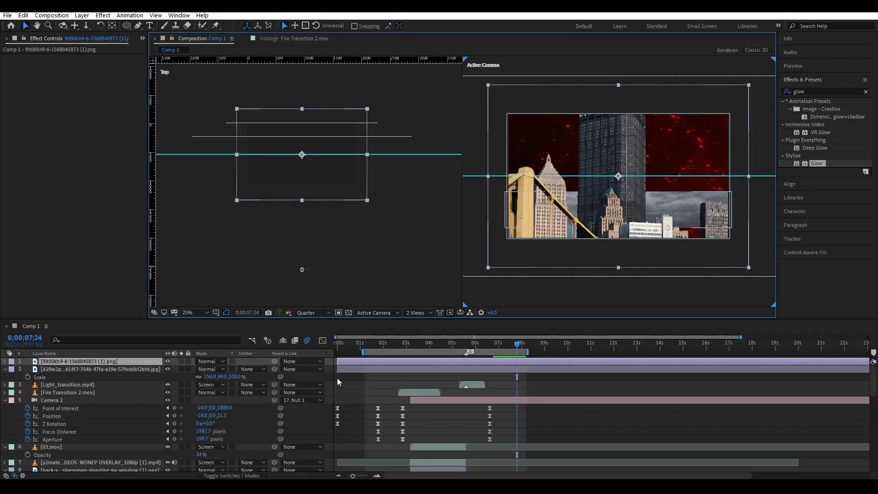
Make the skyline image a 3D layer, then push it back in depth and raise it.
click(231, 475)
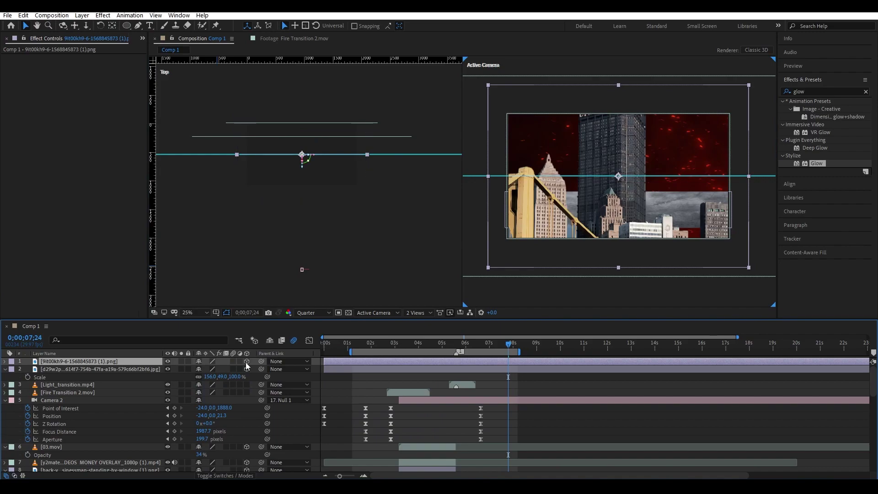
click(245, 362)
drag(301, 169, 382, 168)
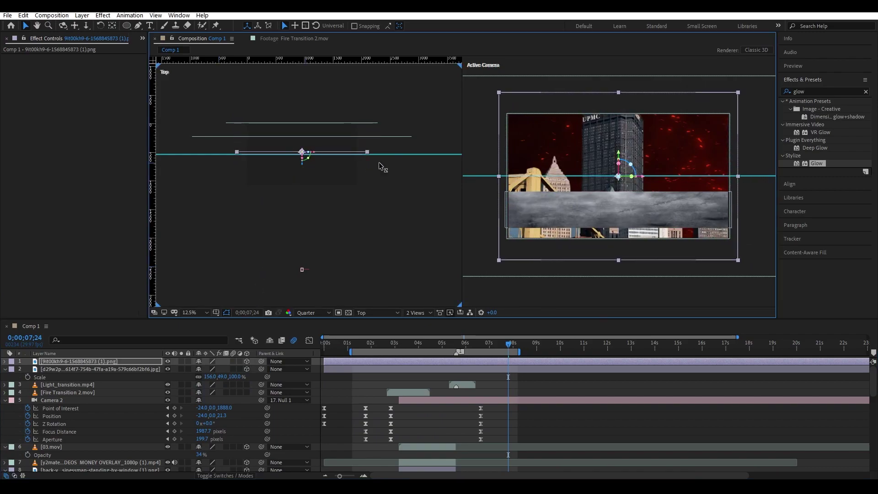
drag(618, 153, 619, 112)
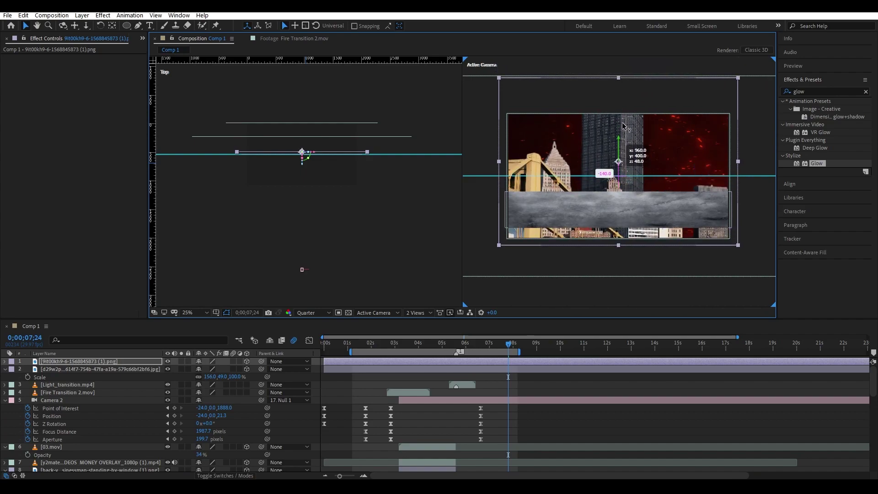
Scale the skyline to 92%, lower it behind the concrete strip, and check the reference video.
key(s)
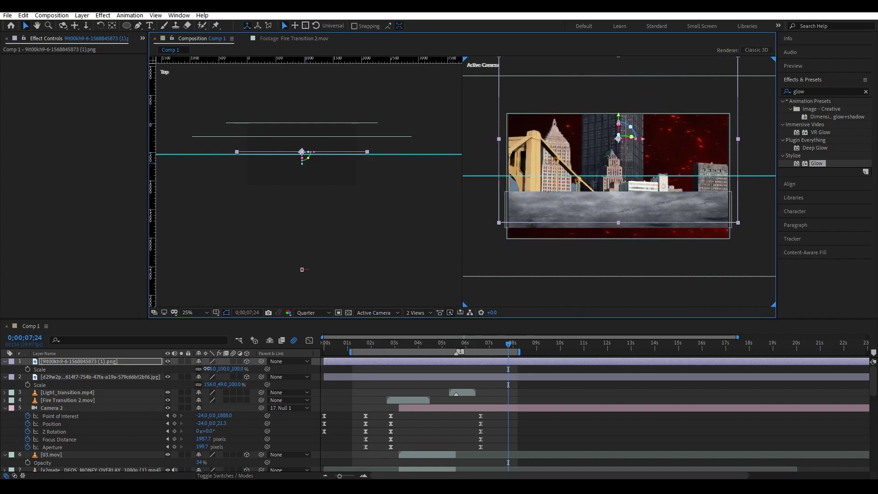
drag(207, 368, 205, 369)
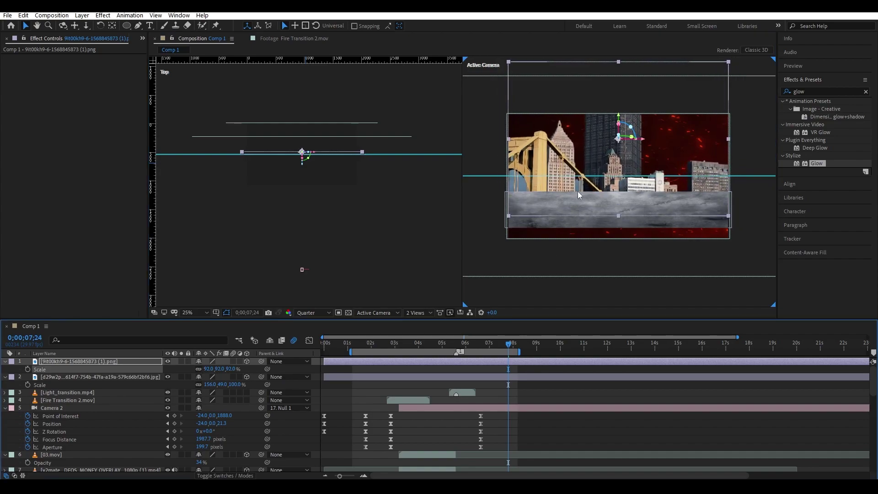
drag(618, 118, 624, 174)
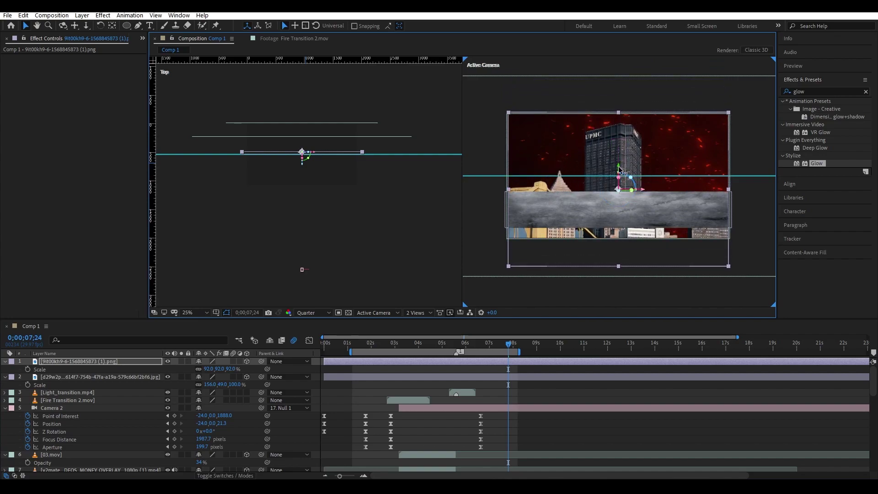
drag(619, 169, 620, 170)
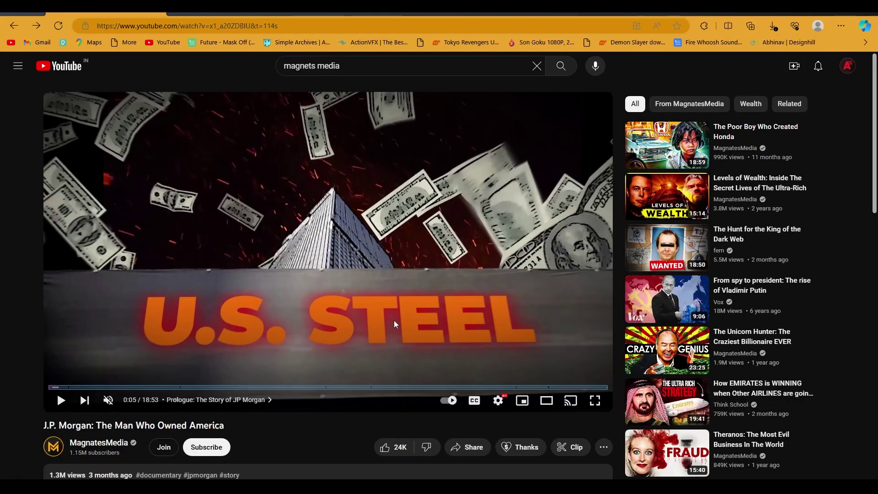
click(394, 322)
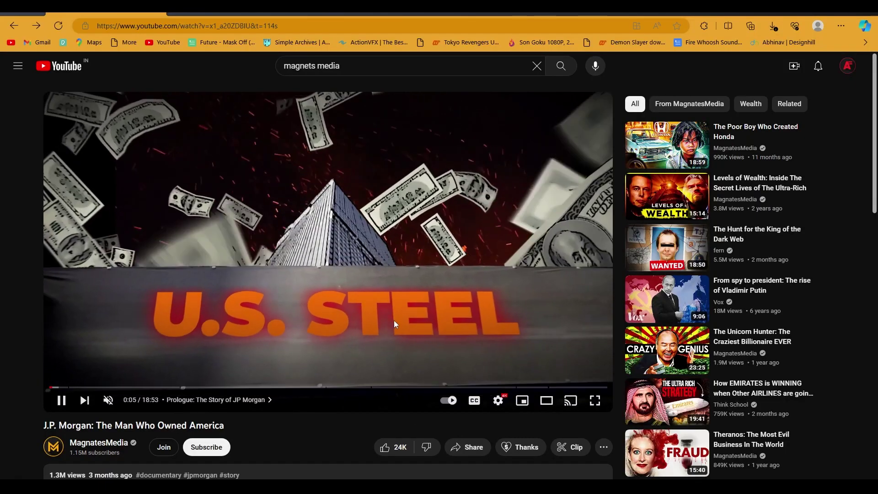
click(393, 320)
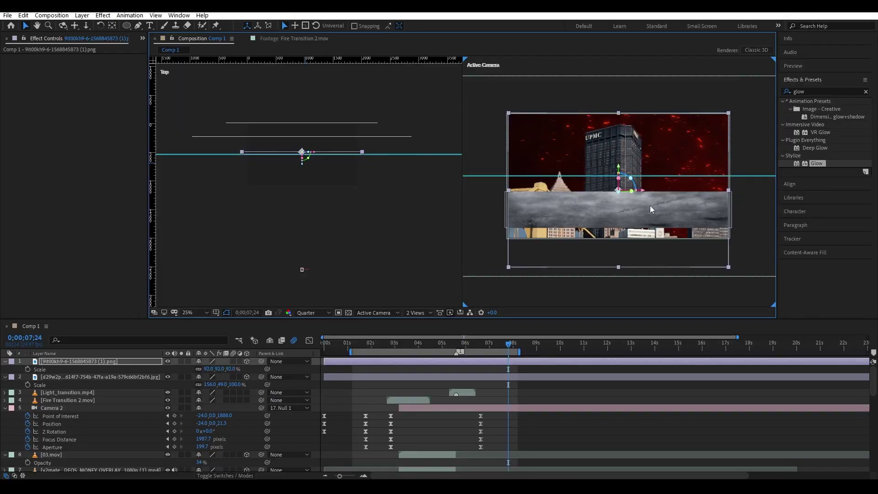
Stretch the concrete strip to 57% Scale Y and lower it slightly.
click(101, 378)
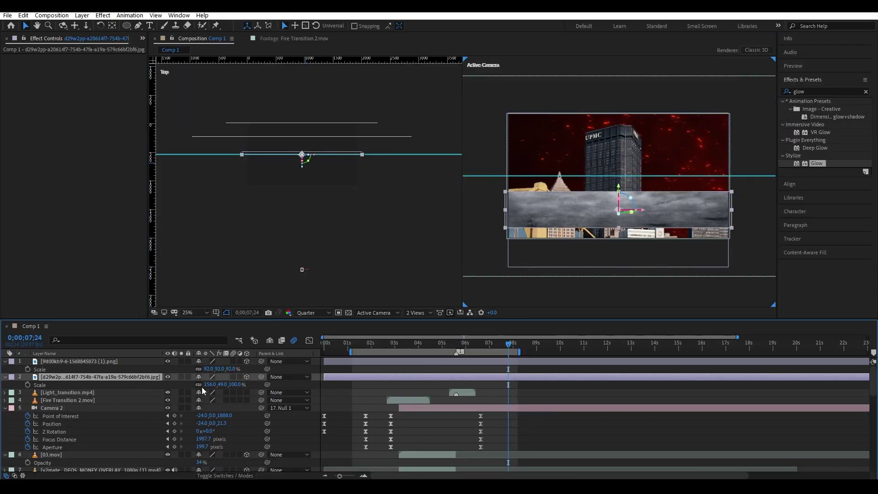
drag(219, 384, 224, 384)
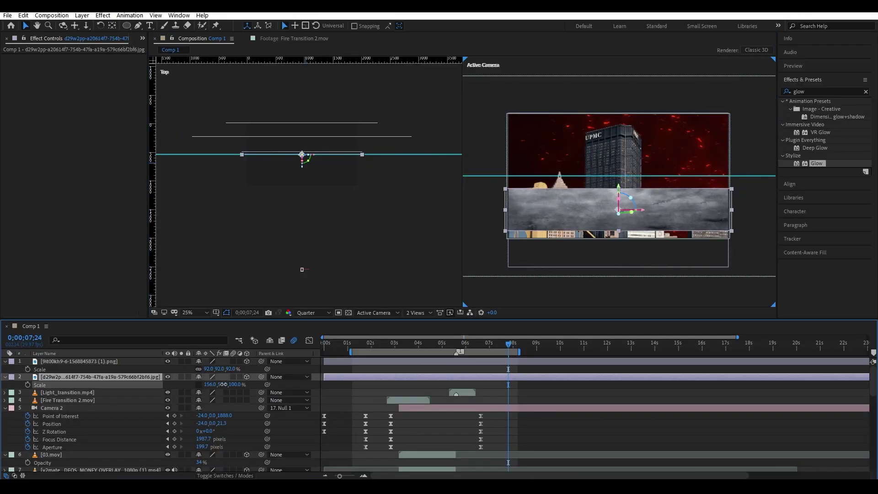
drag(623, 194, 638, 188)
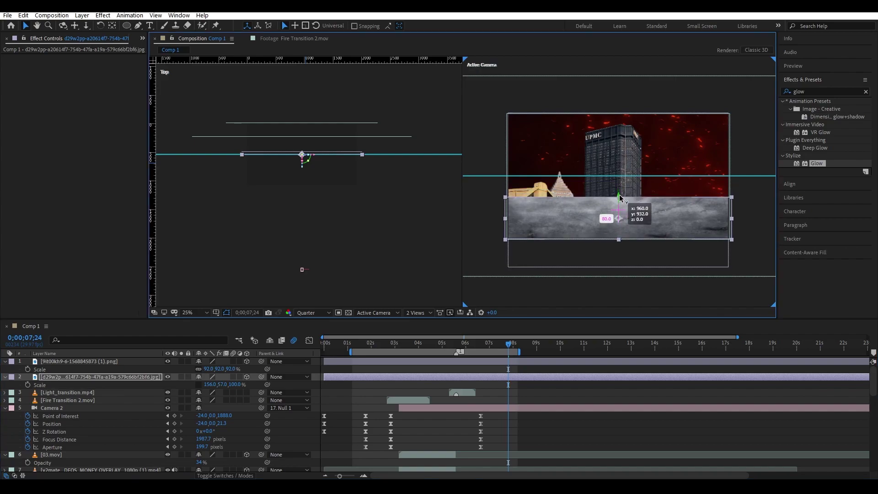
Enlarge the skyline image layer to 103% scale.
click(498, 359)
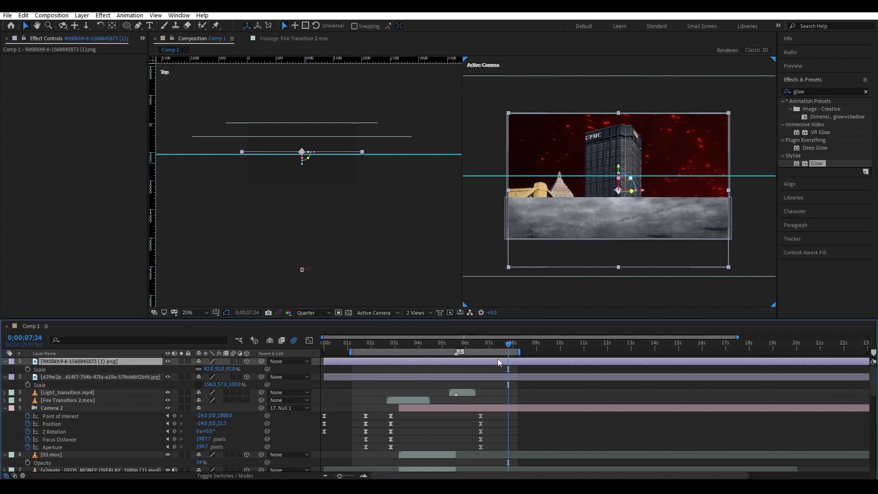
key(s)
key(s)
drag(211, 369, 216, 369)
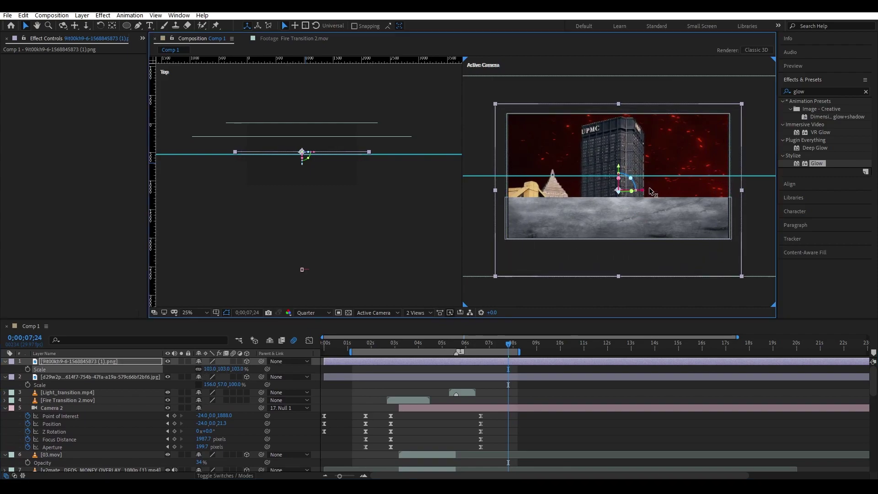
drag(618, 175, 625, 171)
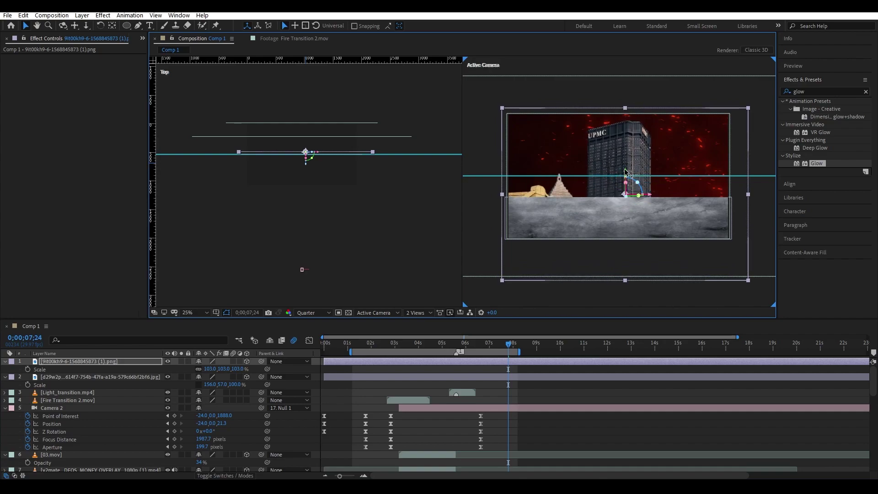
At 5;18, move the Light_transition.mp4 layer above all other layers.
click(455, 344)
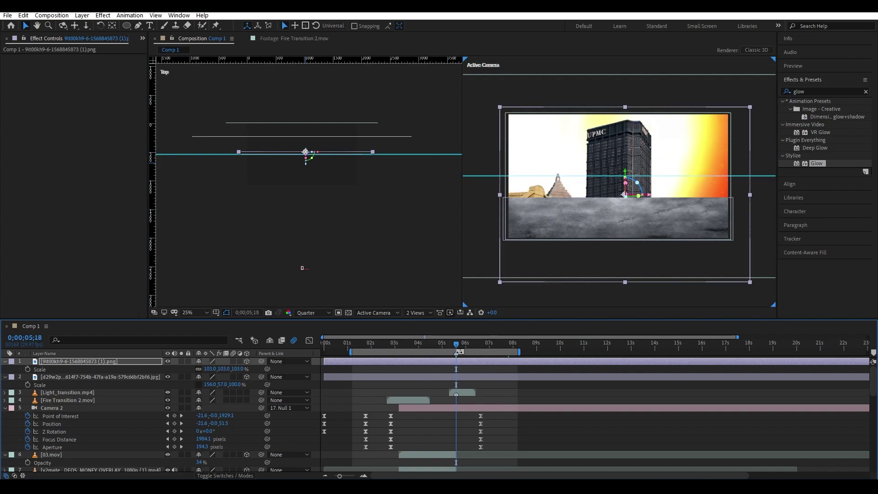
key(equal)
shift+click(456, 376)
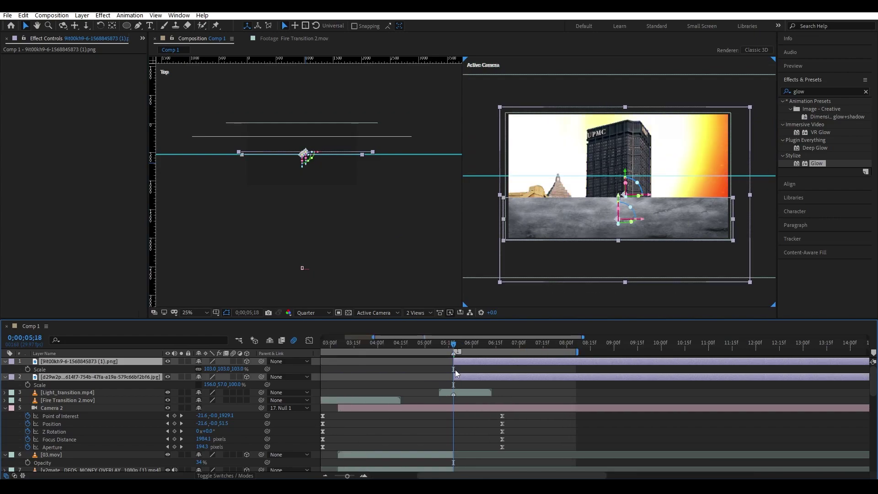
scroll(455, 370, down, 5)
scroll(454, 374, up, 2)
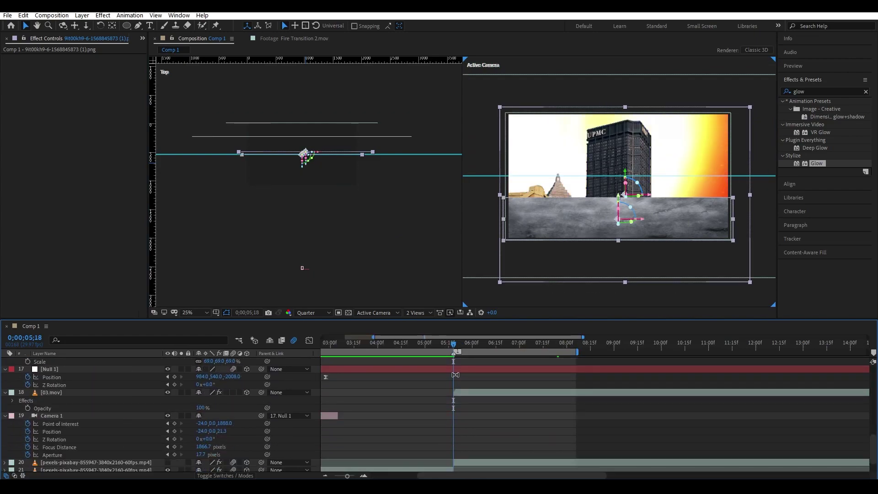
scroll(455, 373, up, 1)
scroll(455, 374, up, 2)
scroll(455, 373, up, 1)
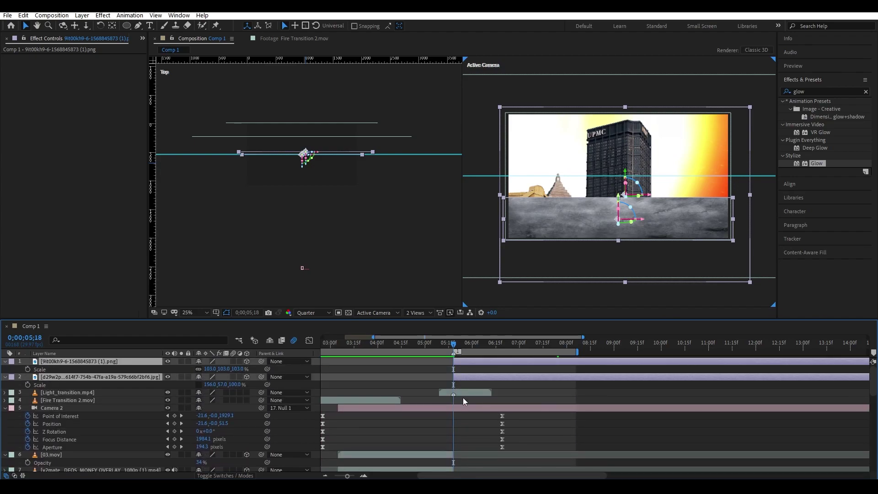
click(463, 394)
drag(86, 393, 84, 361)
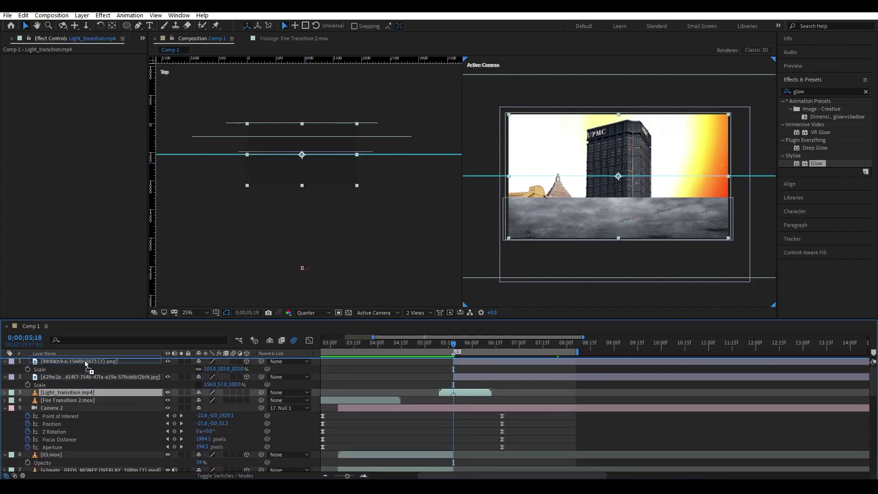
At 6;13, shrink the skyline to 97% and lower it slightly, then return to 5;18.
drag(462, 338, 493, 343)
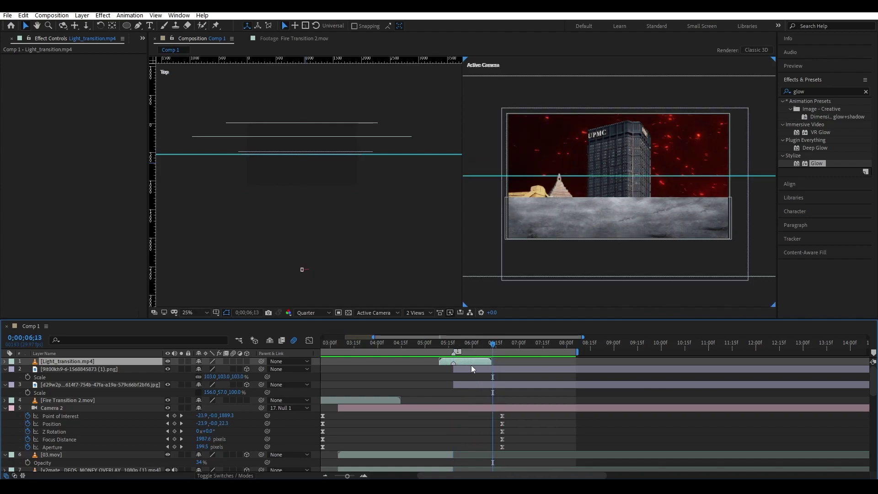
click(512, 370)
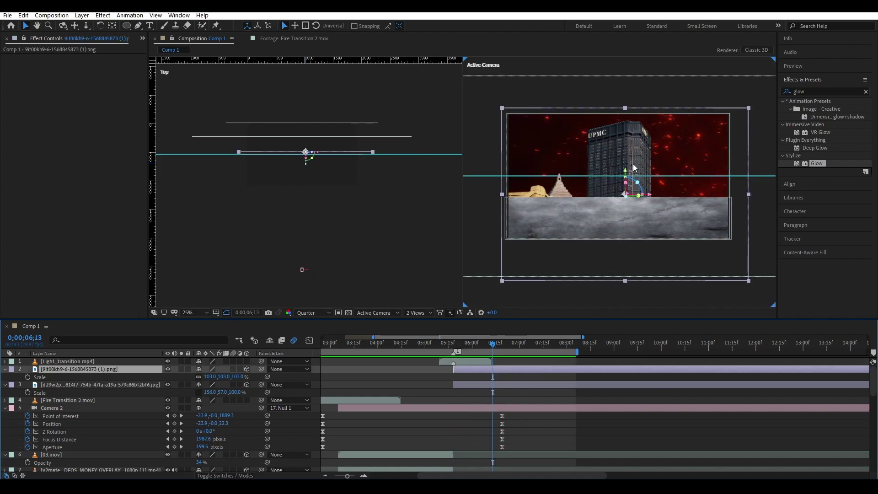
mouse_move(627, 168)
mouse_down()
mouse_move(627, 208)
mouse_move(627, 164)
mouse_up()
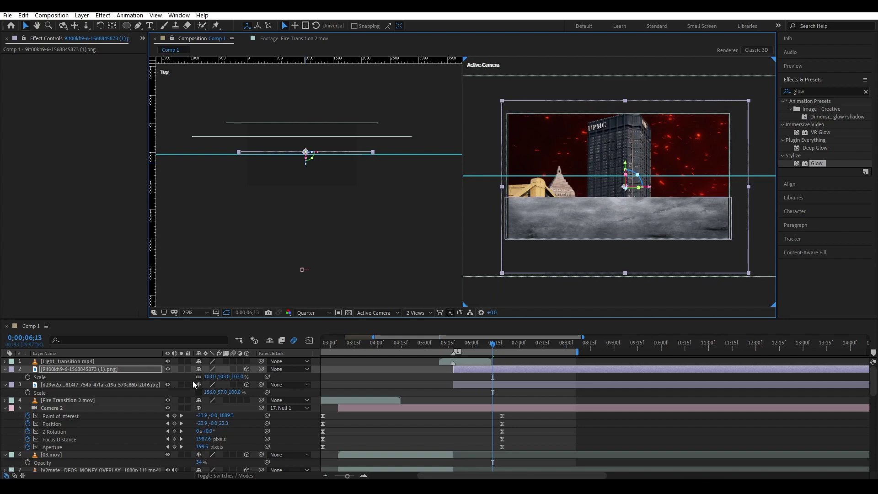
drag(209, 375, 206, 376)
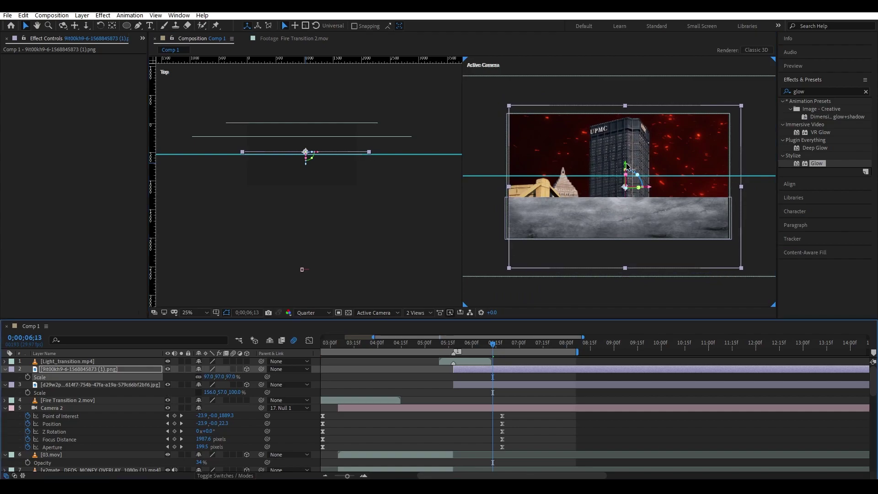
mouse_move(627, 165)
mouse_down()
mouse_move(640, 206)
mouse_move(649, 190)
mouse_move(623, 166)
mouse_up()
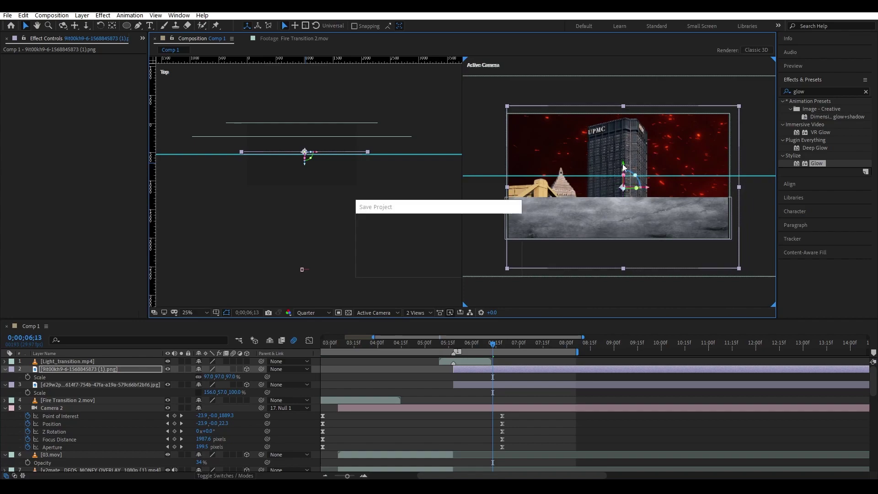
click(579, 291)
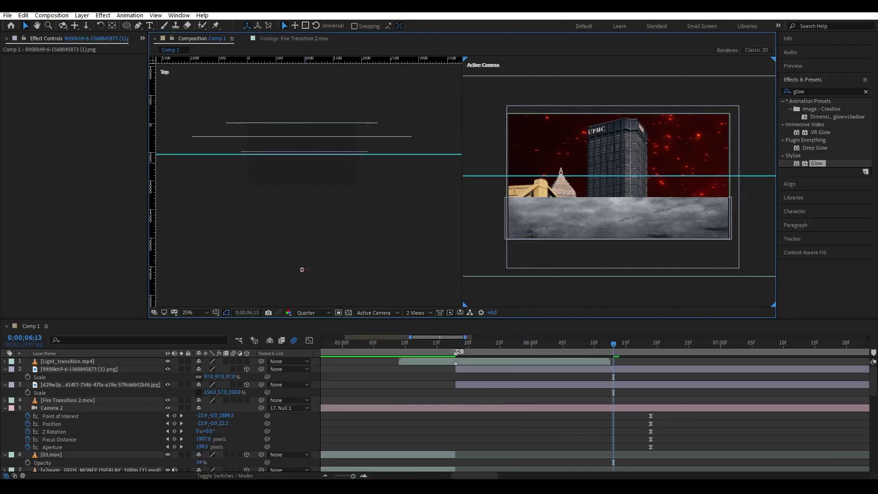
click(456, 349)
Split Camera 2 at the current frame into Camera 3 and reveal its animated properties.
click(446, 409)
key(minus)
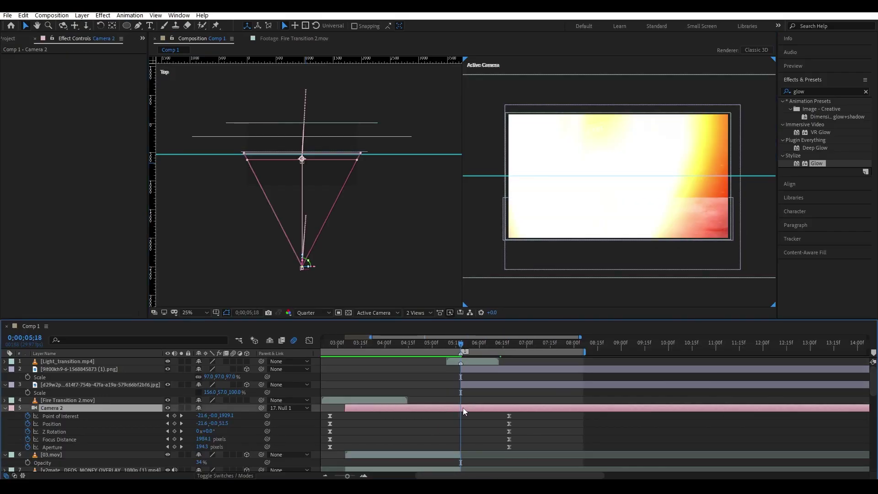
key(ctrl+shift+d)
key(u)
key(u)
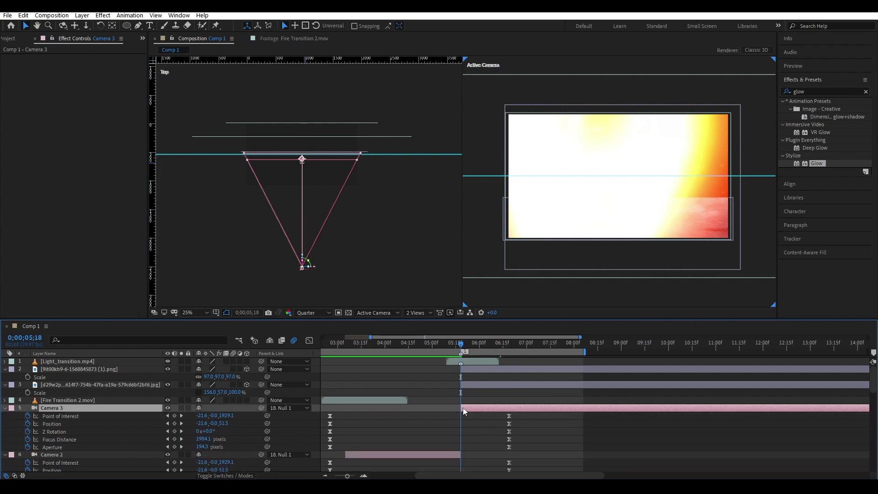
scroll(463, 407, down, 3)
scroll(463, 407, up, 2)
scroll(466, 407, up, 2)
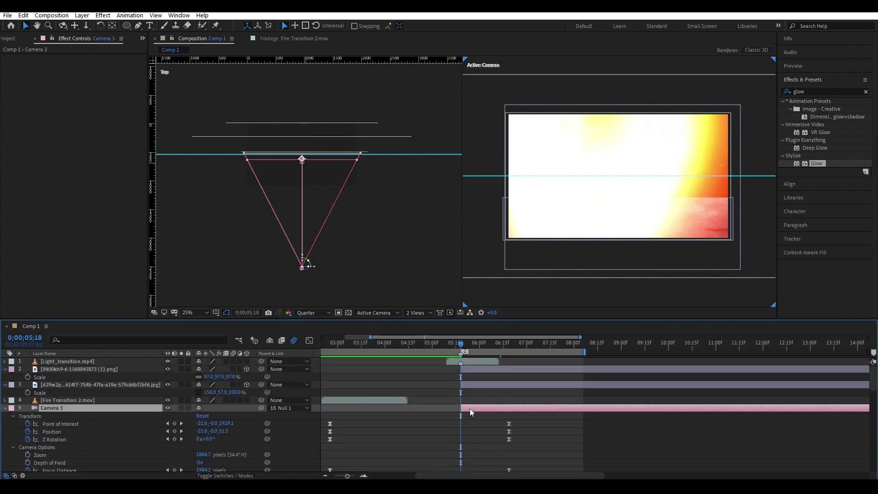
key(semicolon)
drag(446, 427, 335, 444)
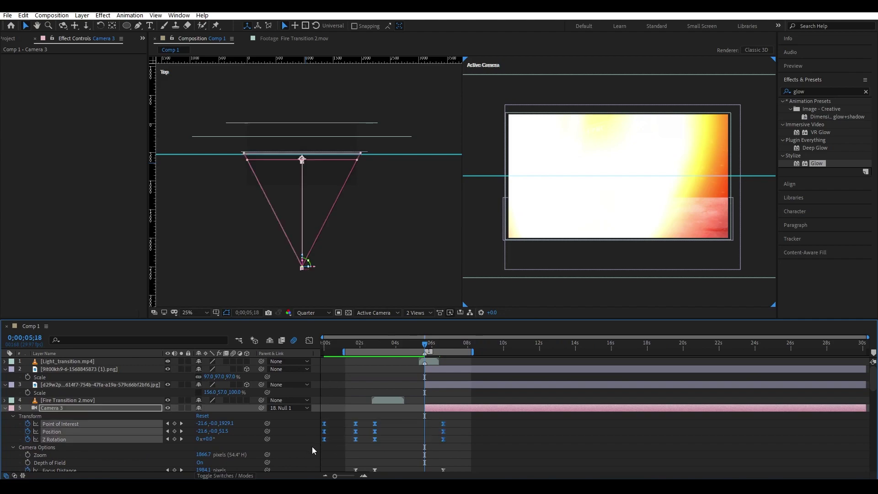
key(u)
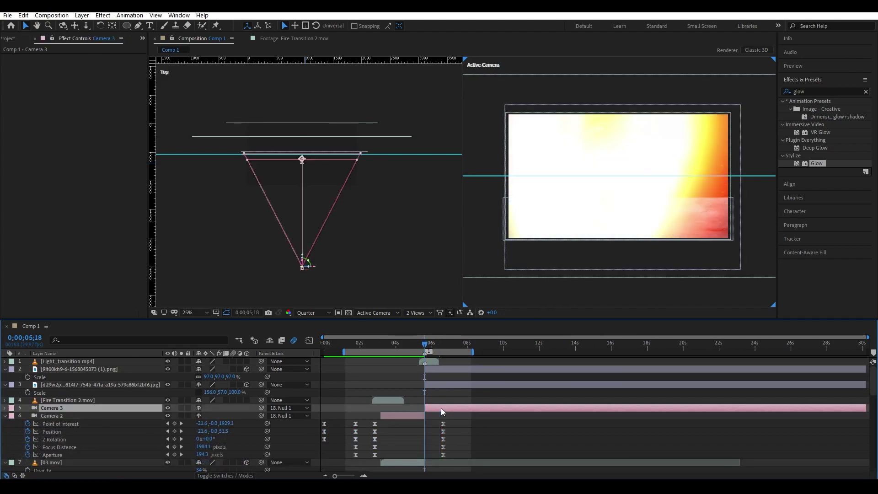
key(u)
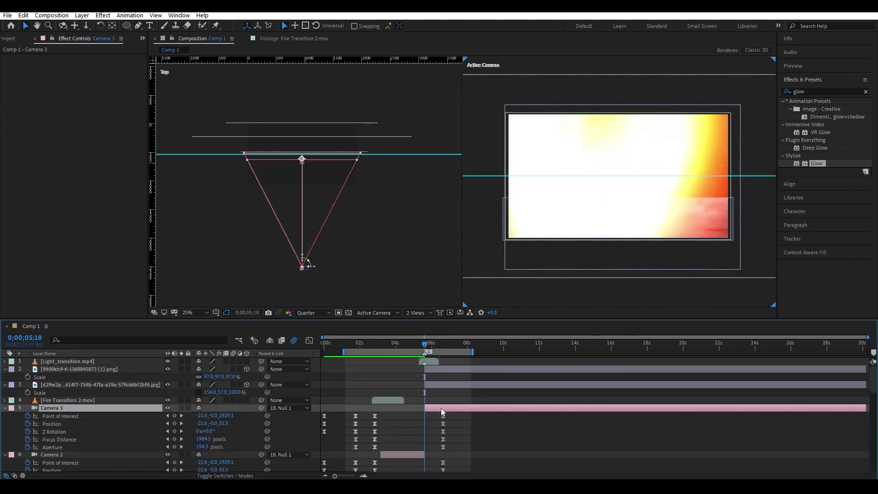
scroll(456, 418, down, 1)
scroll(441, 415, up, 3)
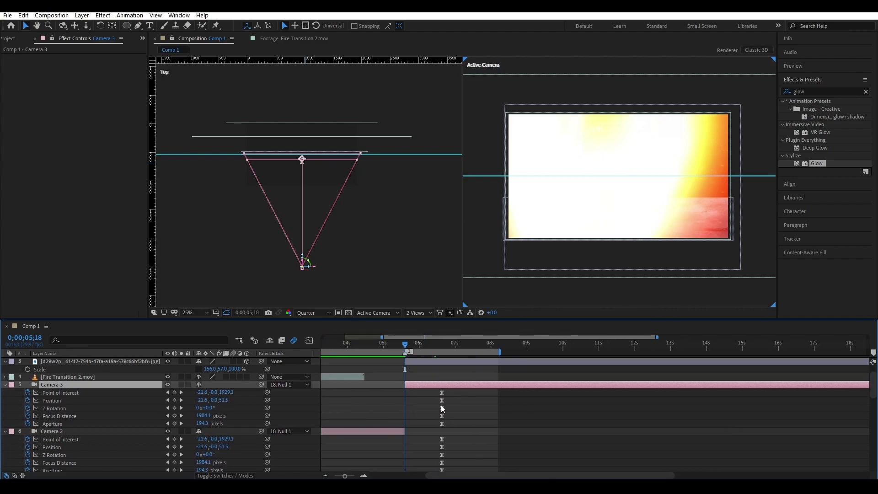
Delete Camera 3's five keyframes at 06;19.
key(k)
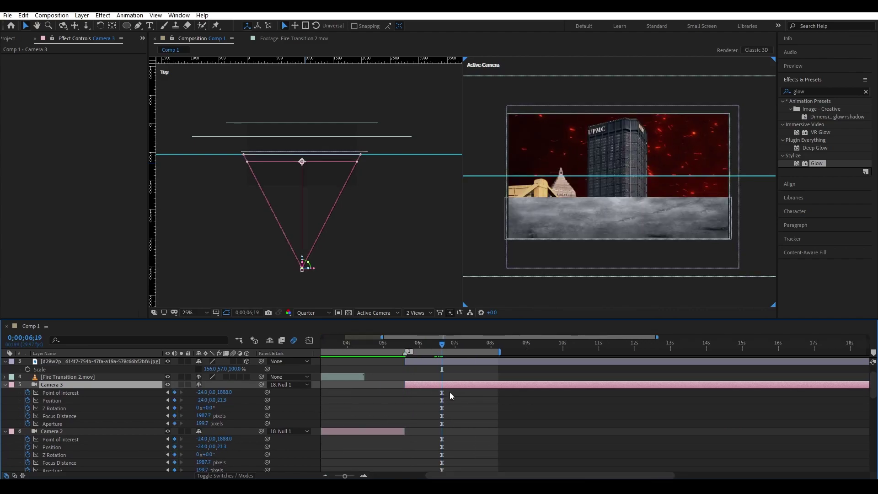
drag(449, 391, 428, 432)
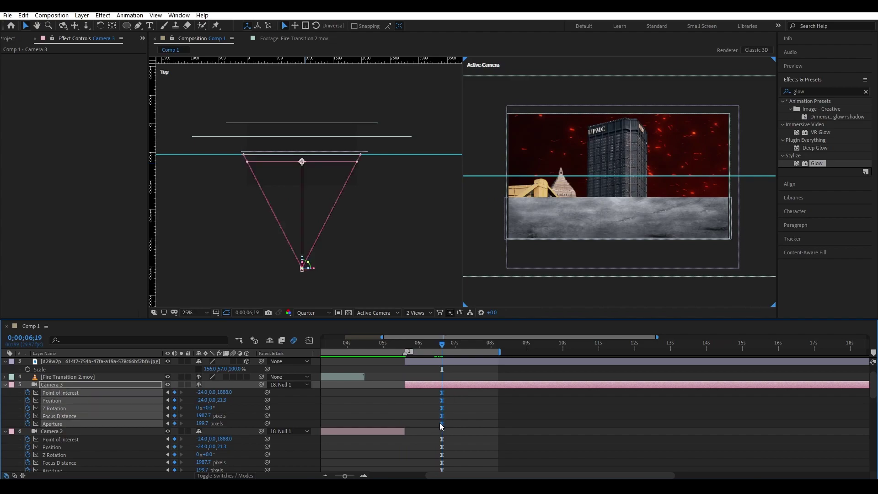
click(441, 423)
mouse_move(449, 394)
mouse_down()
mouse_move(438, 424)
mouse_move(413, 422)
mouse_up()
key(Delete)
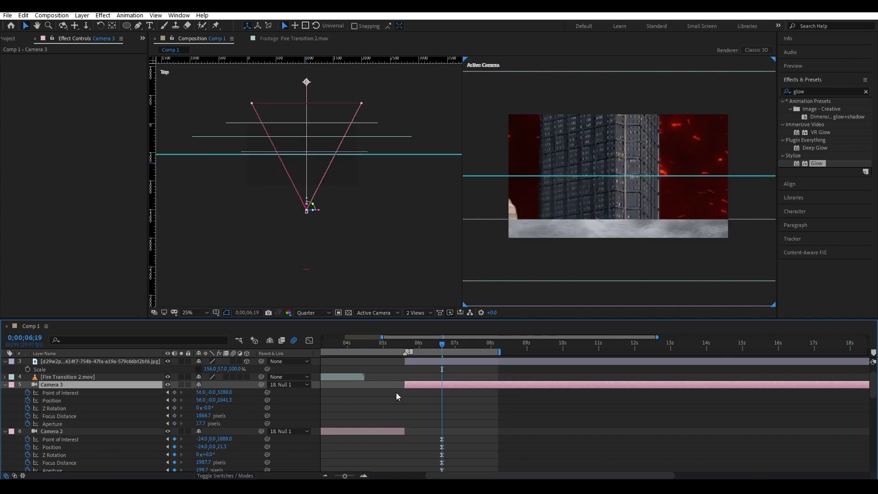
Paste Camera 2's keyframe values into Camera 3 at 05;18.
key(ctrl+v)
click(406, 350)
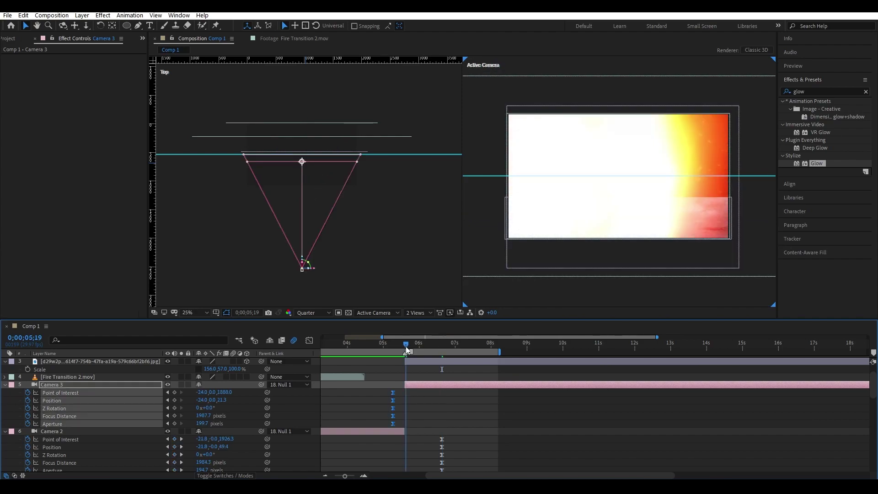
click(174, 399)
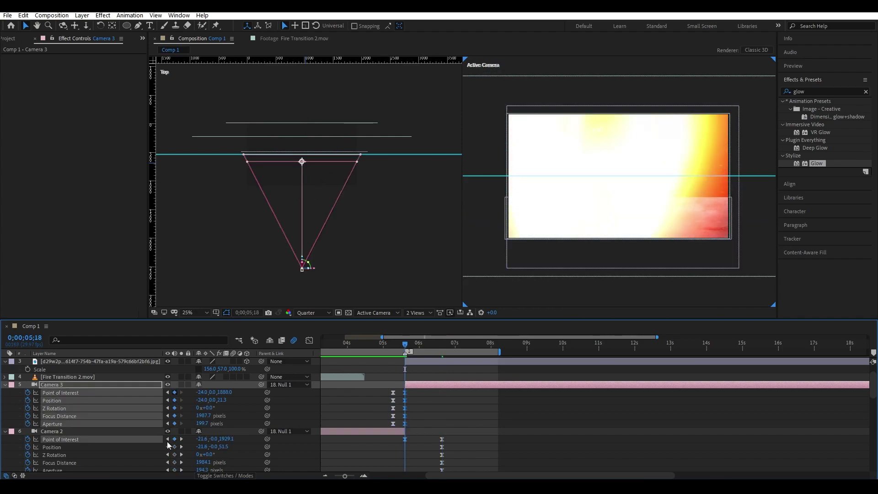
click(410, 388)
key(ctrl+z)
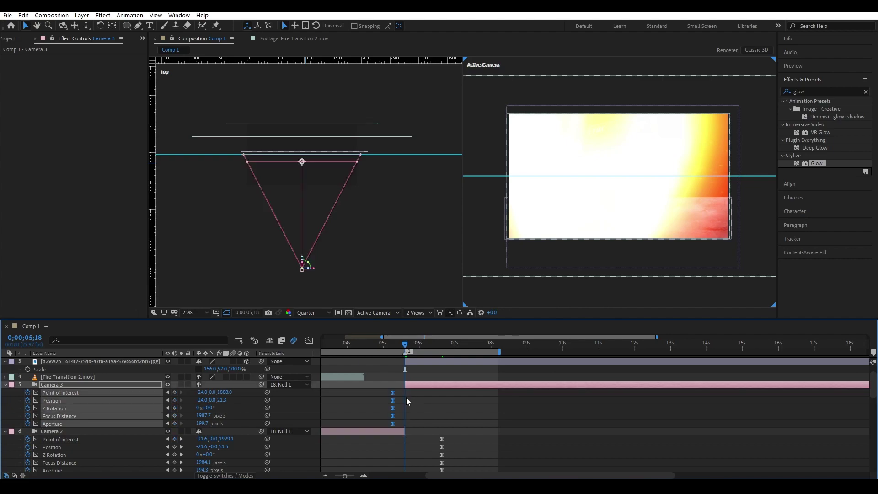
key(equal)
drag(407, 347, 402, 346)
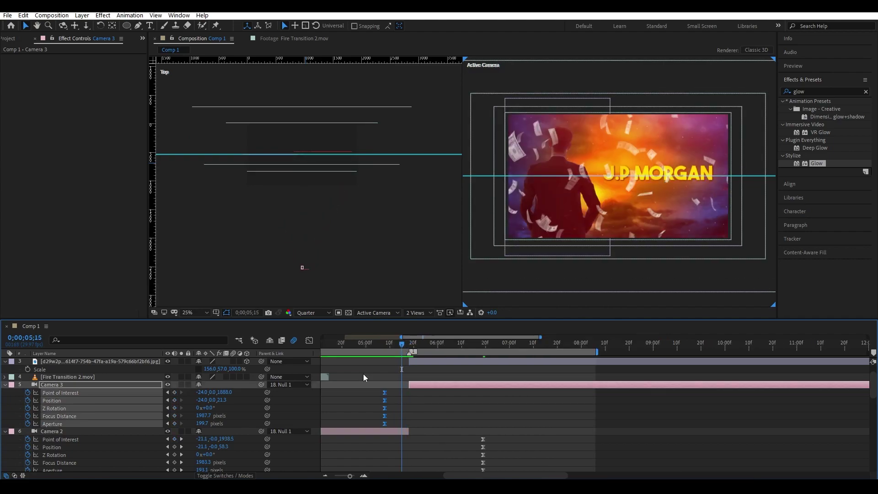
click(175, 400)
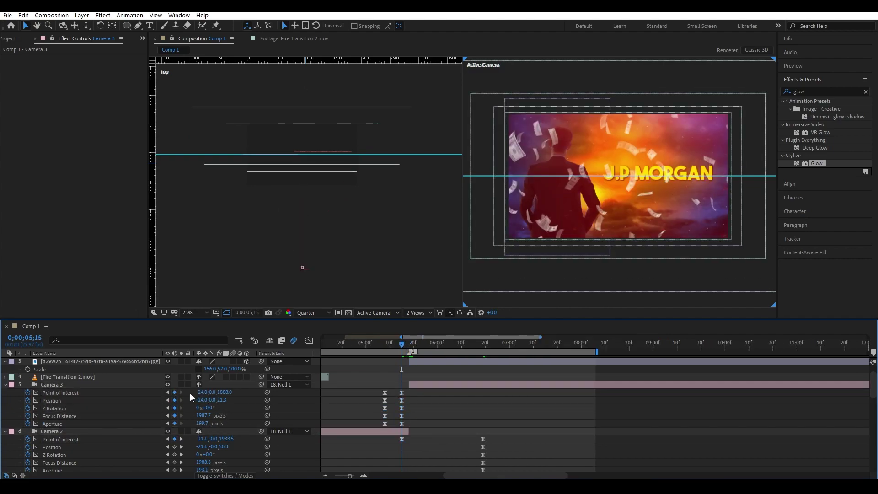
key(ctrl+z)
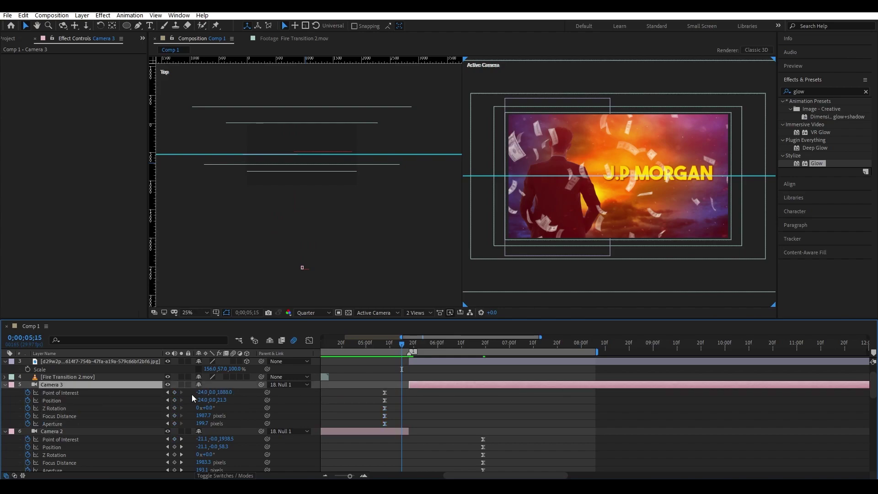
Convert Camera 3's 05;15 keyframes to hold keyframes and select its 05;18 keys.
drag(176, 392, 176, 422)
right_click(401, 391)
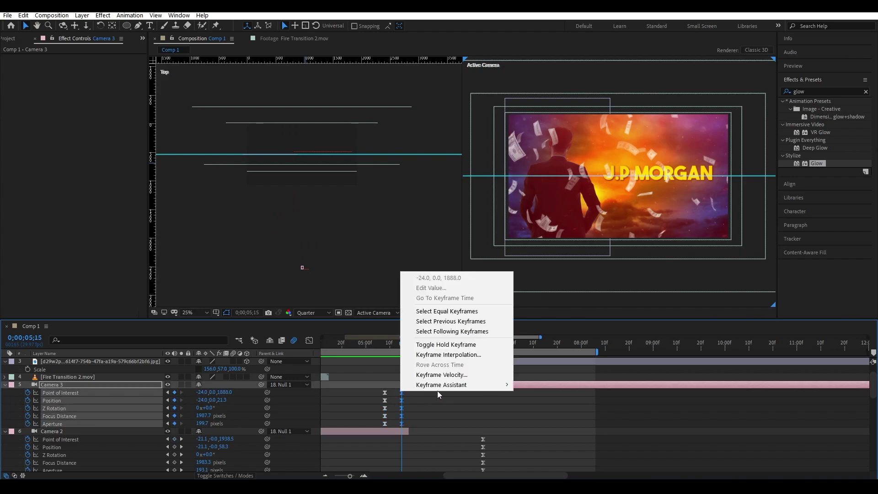
click(452, 345)
click(422, 399)
scroll(410, 399, up, 3)
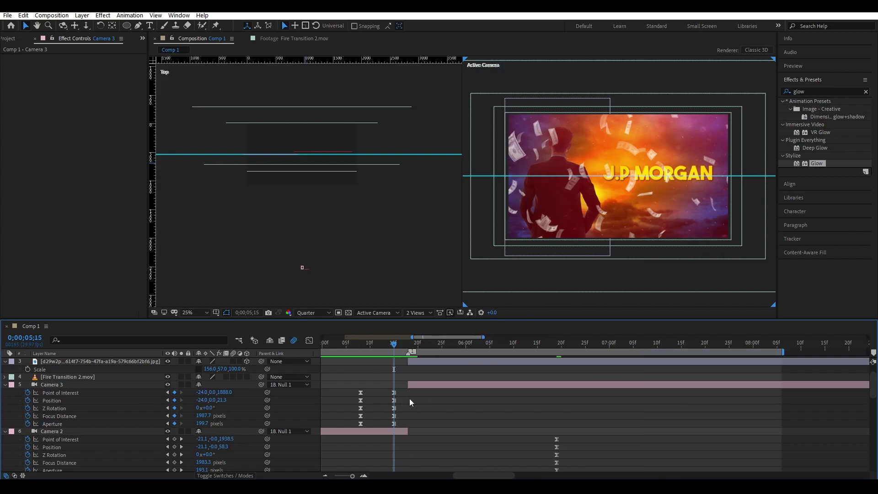
click(409, 343)
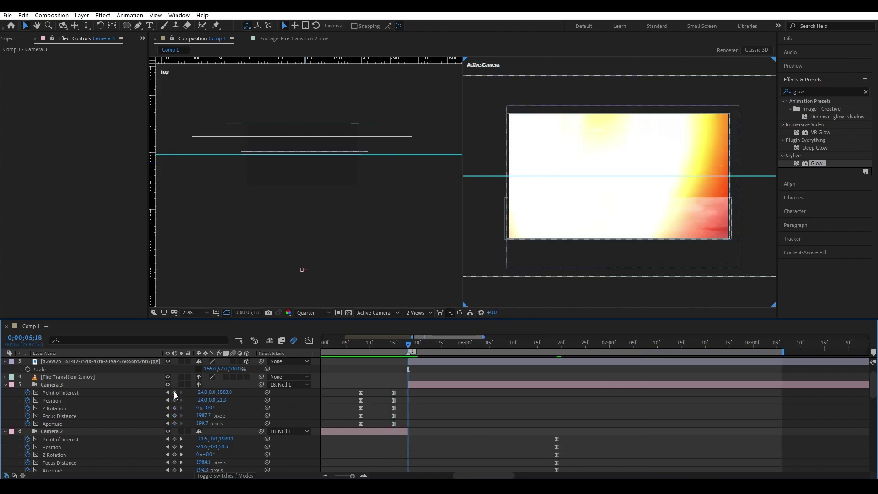
drag(174, 391, 175, 424)
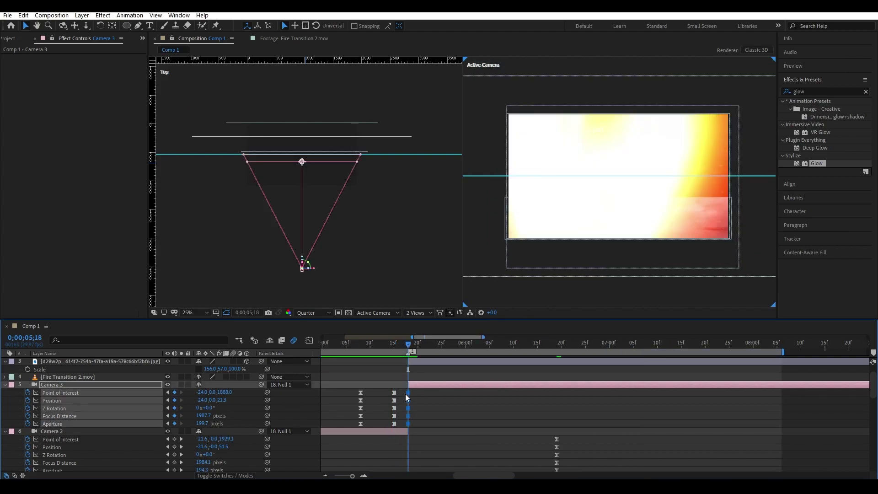
Hide the Light_transition layer and tilt Camera 3 by scrubbing its Point of Interest Y.
key(F10)
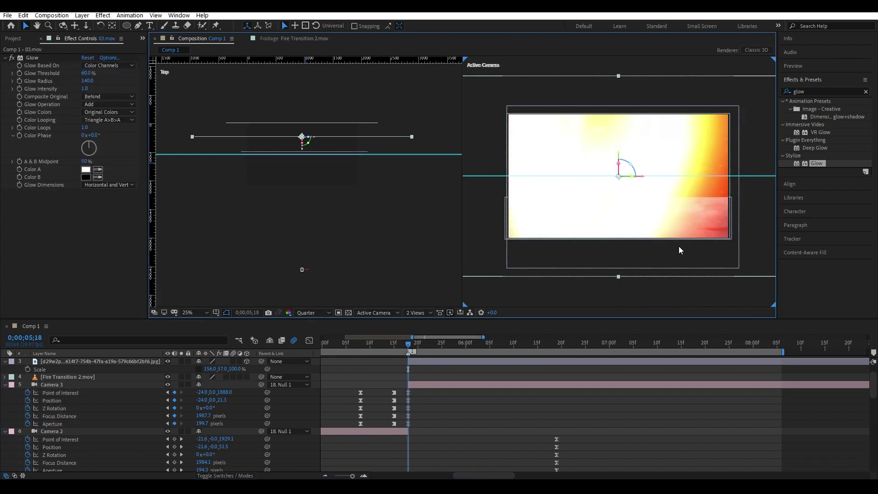
key(ctrl+z)
click(91, 361)
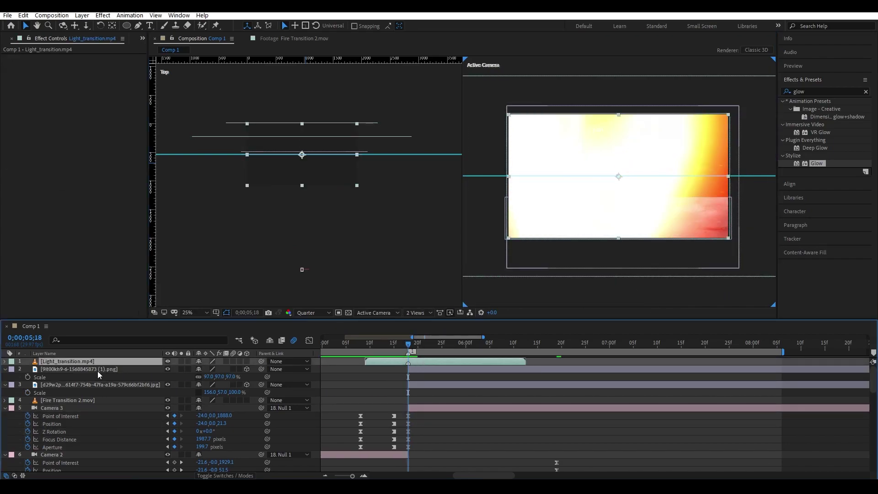
click(168, 361)
drag(420, 412, 405, 455)
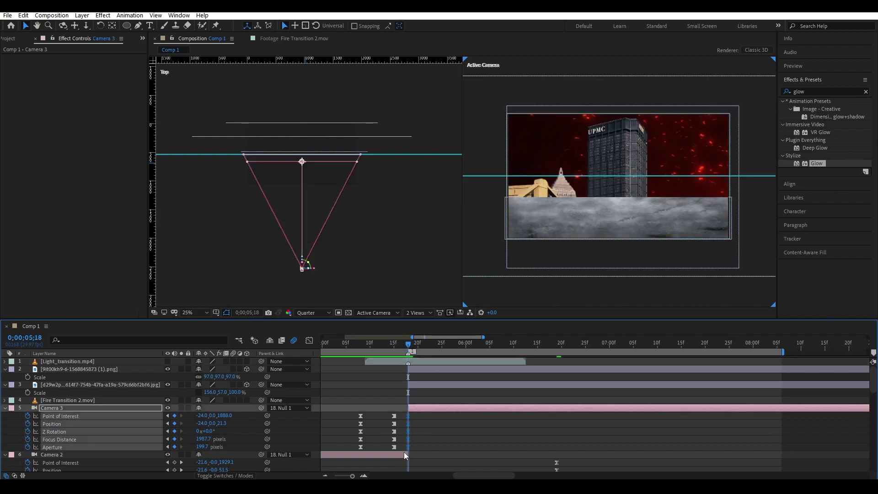
click(301, 259)
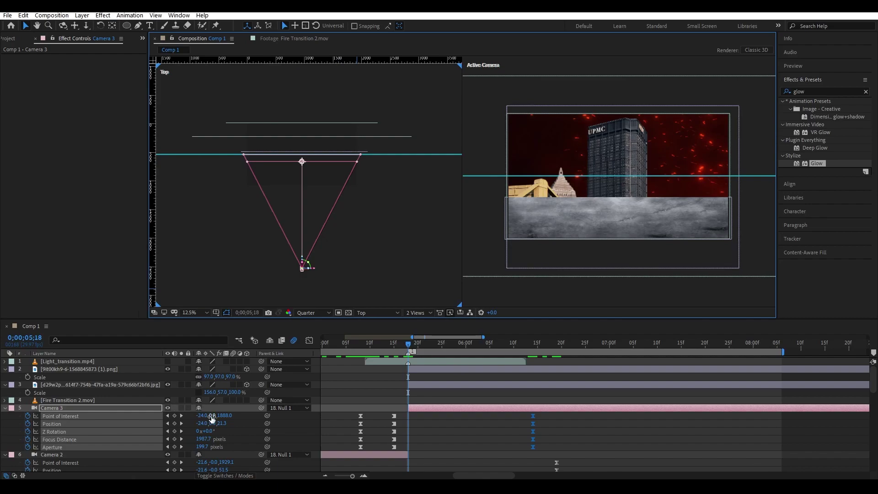
mouse_move(210, 419)
mouse_down()
mouse_move(21, 463)
mouse_move(199, 443)
mouse_move(207, 420)
mouse_move(238, 426)
mouse_move(247, 418)
mouse_up()
Set Camera 3's Point of Interest Y to -514 and show a Left side view at 12.5%.
click(417, 225)
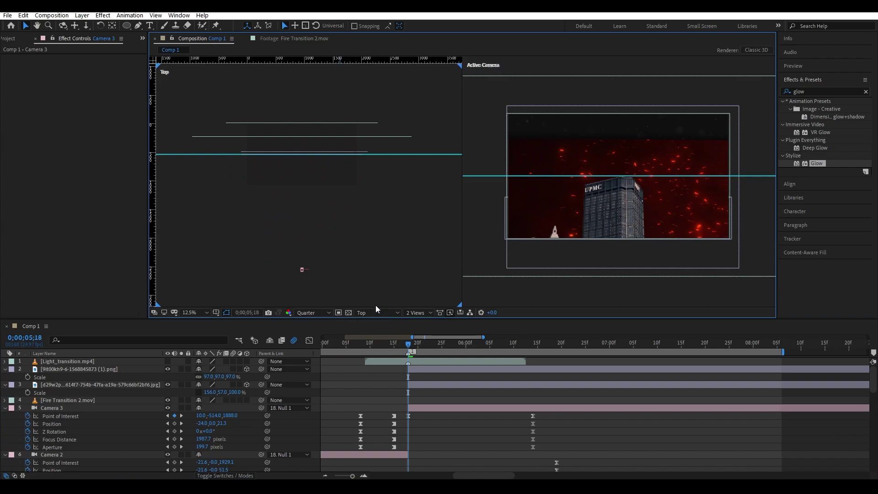
click(376, 313)
click(384, 364)
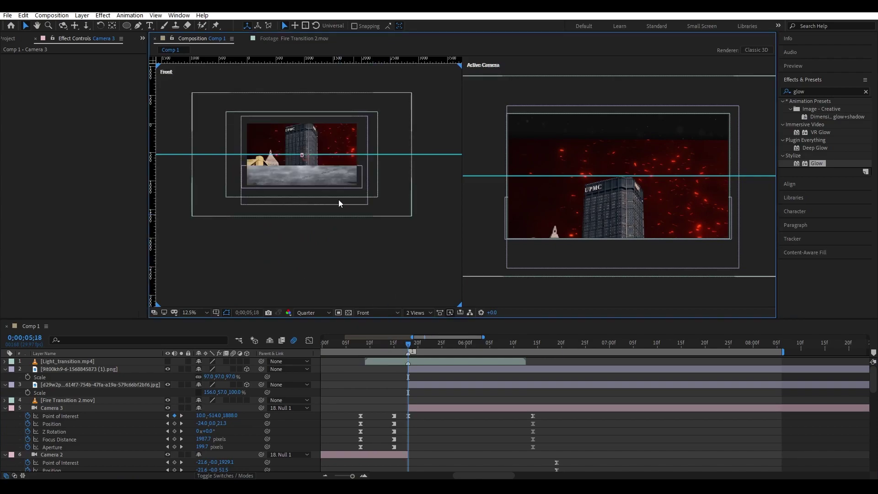
click(302, 156)
scroll(302, 156, up, 1)
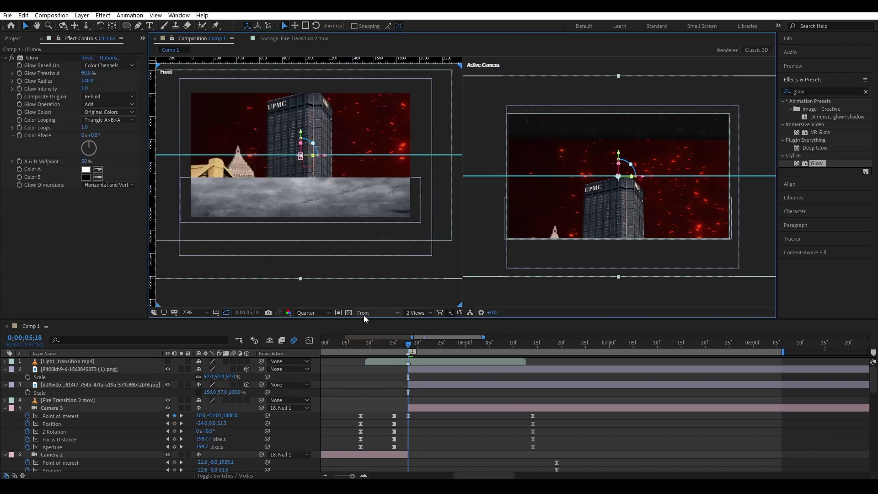
click(376, 312)
click(385, 371)
scroll(384, 215, down, 2)
key(h)
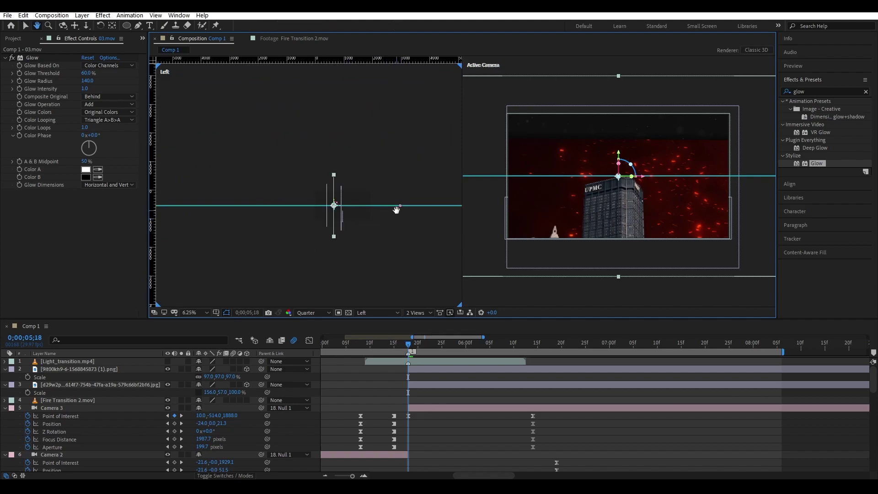
key(period)
drag(412, 220, 317, 208)
key(v)
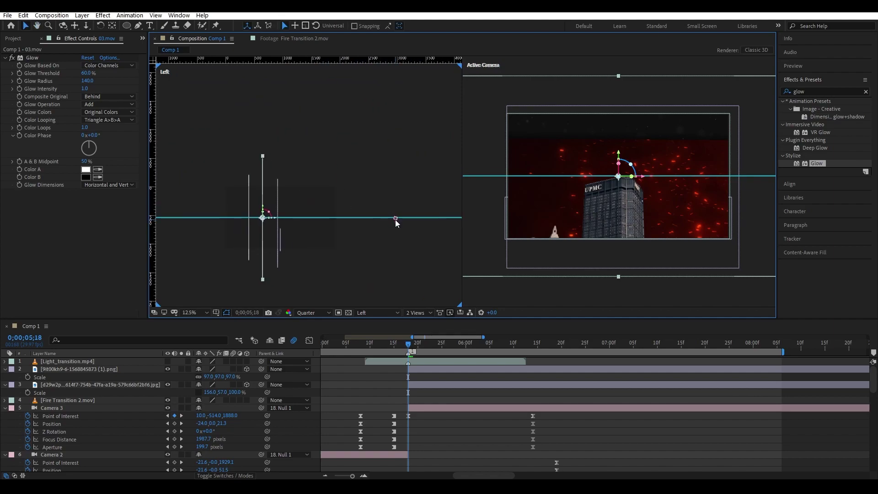
Lower Camera 3 in the side view and push it along Z at 06;08.
click(395, 219)
mouse_move(397, 210)
mouse_down()
mouse_move(397, 231)
mouse_move(395, 218)
mouse_move(375, 222)
mouse_move(380, 215)
mouse_move(380, 233)
mouse_up()
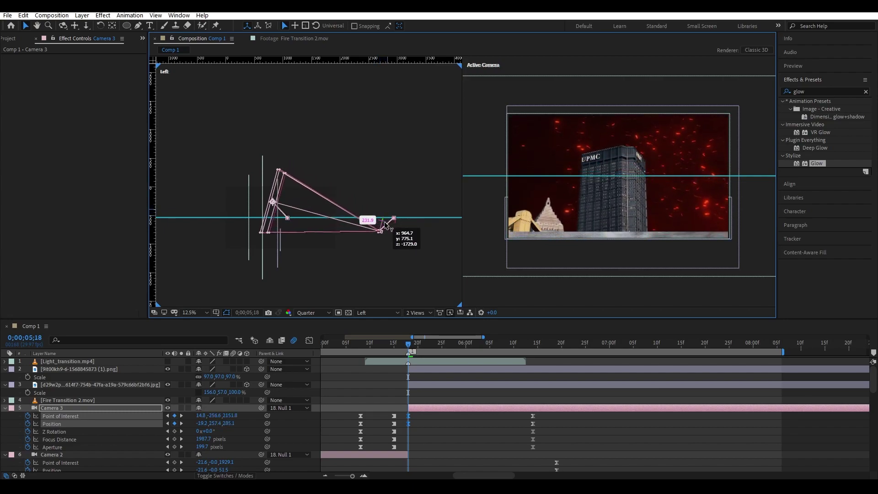
mouse_move(411, 350)
mouse_down()
mouse_move(517, 347)
mouse_move(412, 341)
mouse_move(525, 341)
mouse_move(410, 360)
mouse_up()
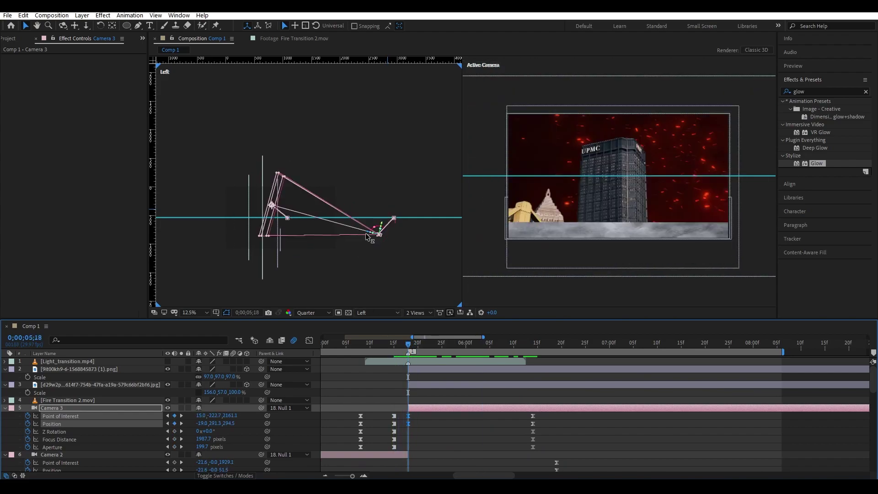
drag(363, 236, 329, 240)
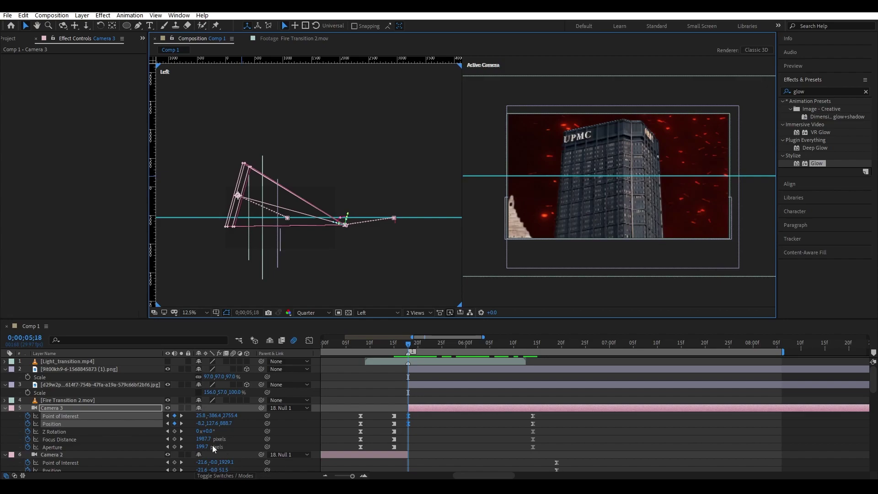
Adjust Camera 3's Focus Distance, ending at 2040.7 pixels at 6;14.
mouse_move(204, 438)
mouse_down()
mouse_move(132, 456)
mouse_move(21, 456)
mouse_move(106, 462)
mouse_up()
drag(204, 438, 130, 452)
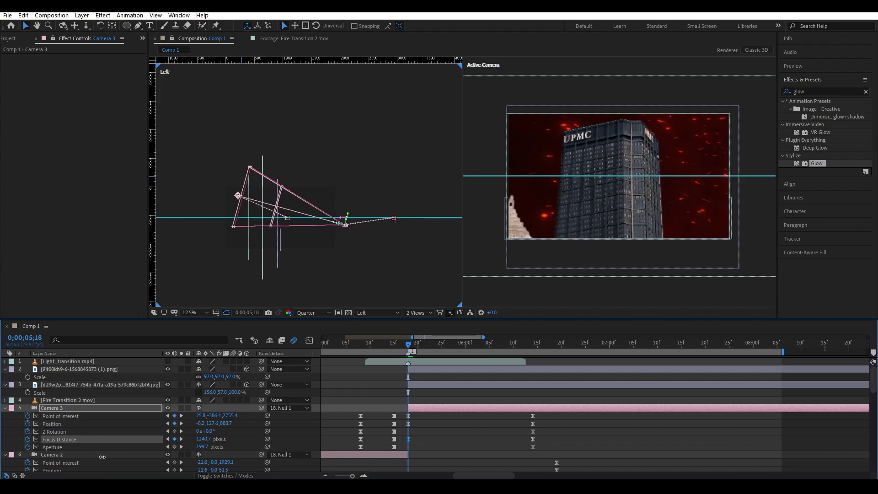
drag(506, 342, 533, 342)
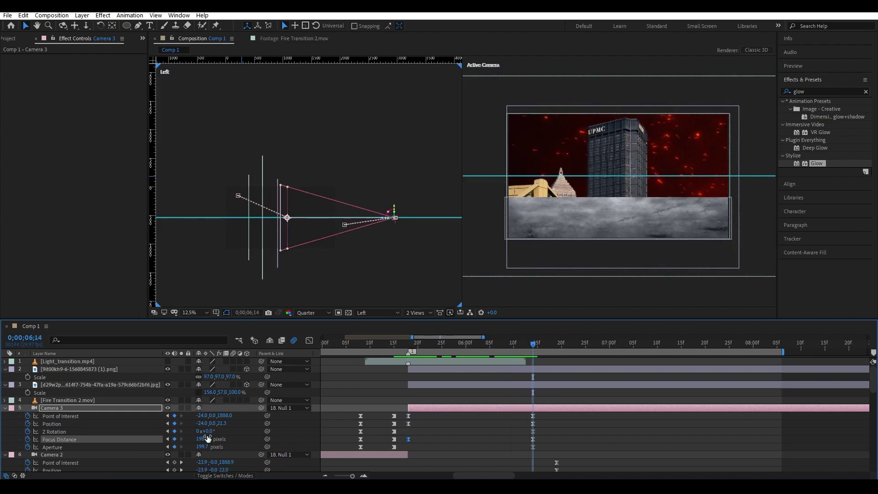
drag(185, 441, 202, 447)
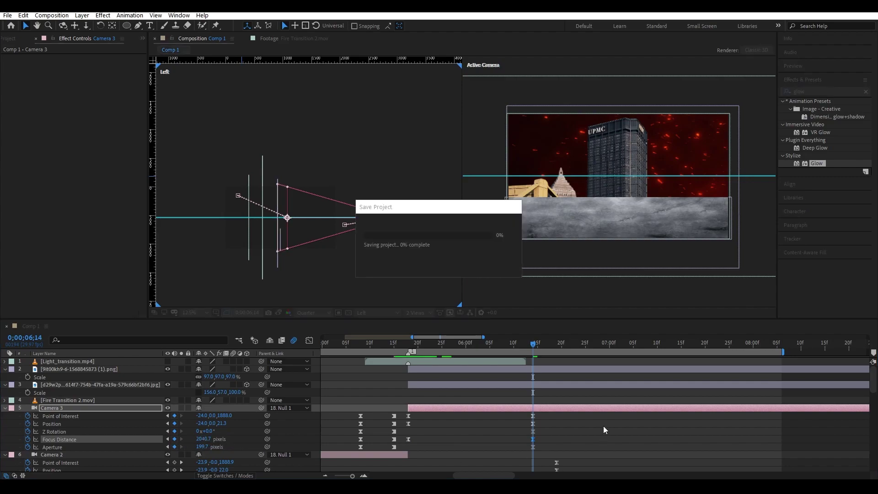
At 5;18, tilt Camera 3 with 10° of Z rotation.
click(412, 346)
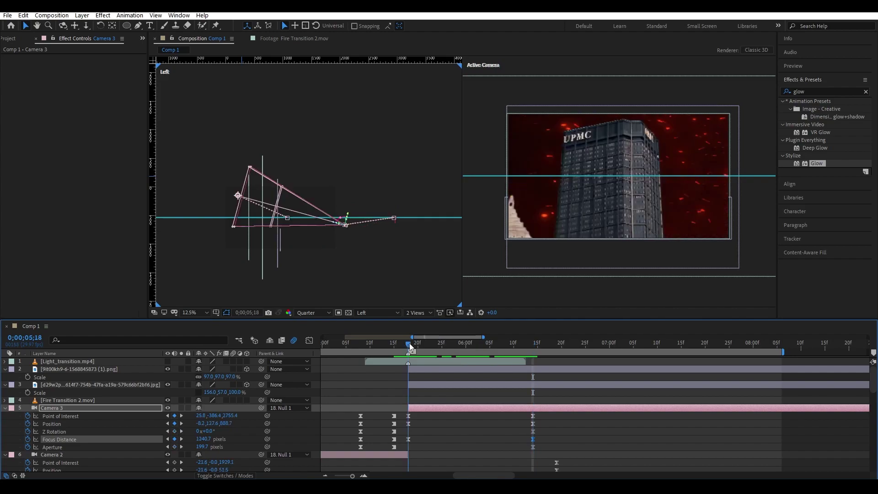
drag(411, 346, 410, 346)
drag(208, 432, 213, 431)
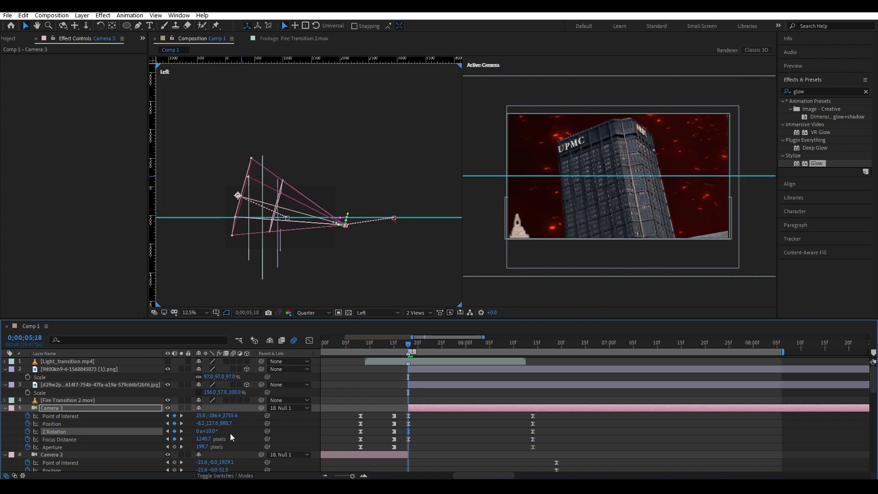
key(space)
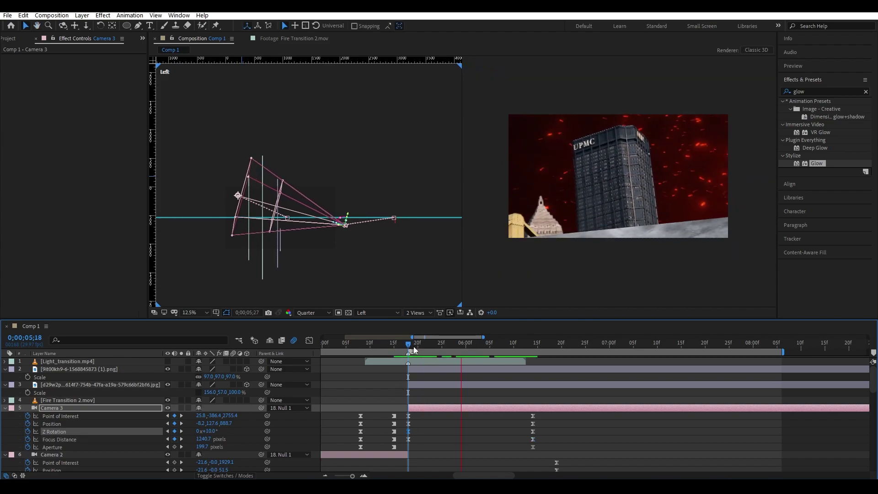
key(space)
key(ctrl+z)
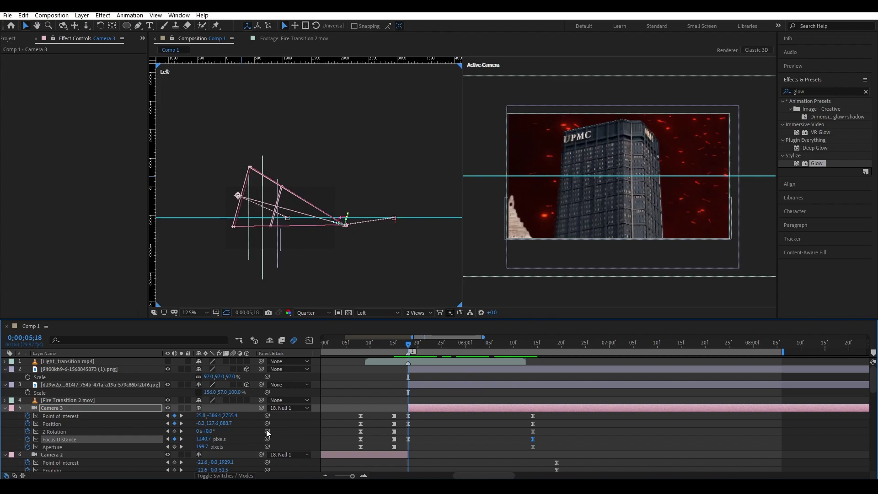
key(ctrl+shift+z)
In the Graph Editor, ease into Camera 3's end keyframe for a sharper peak.
drag(548, 413, 404, 459)
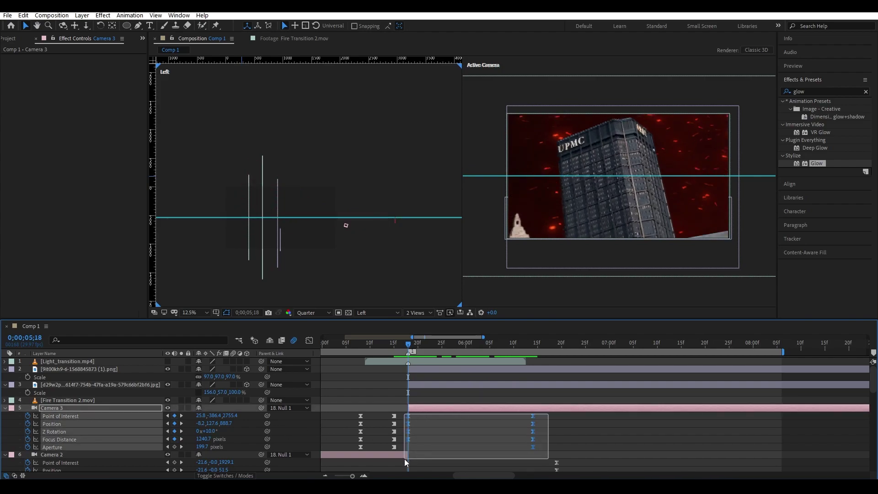
key(shift+F3)
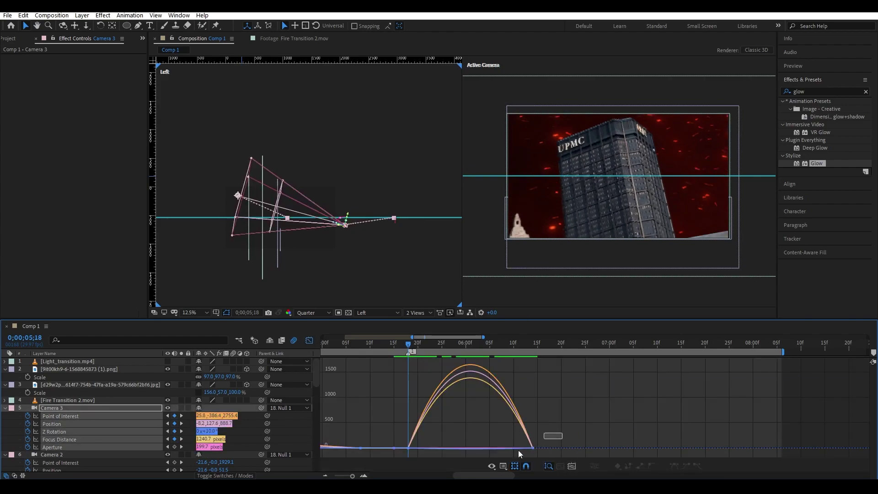
click(518, 450)
drag(511, 447, 473, 450)
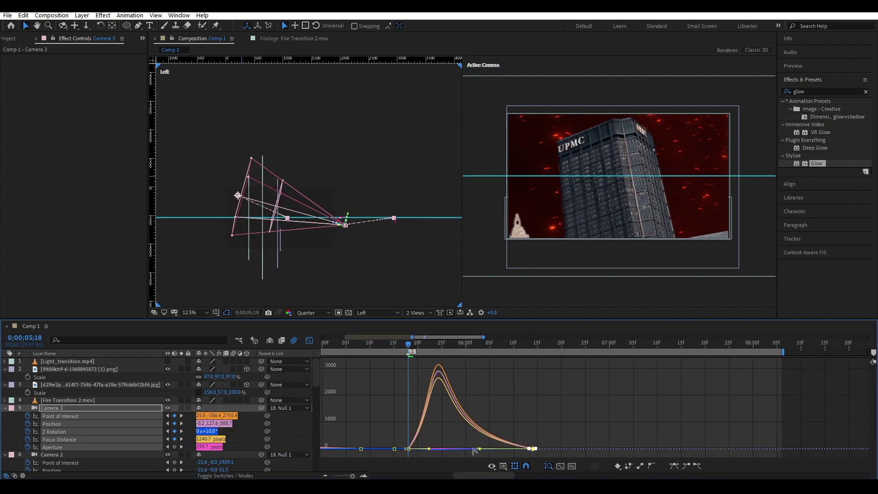
click(408, 448)
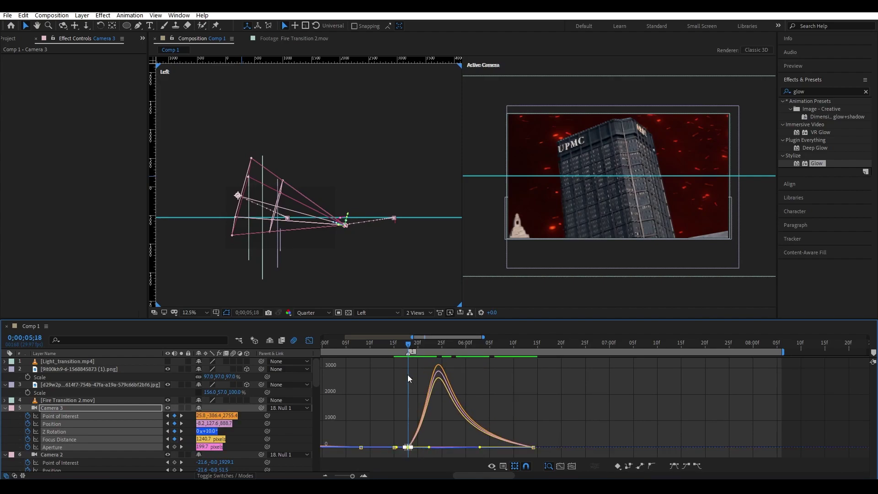
Push Camera 3's end keyframes later to about 08s and return to 5;18.
drag(409, 344, 480, 343)
click(309, 340)
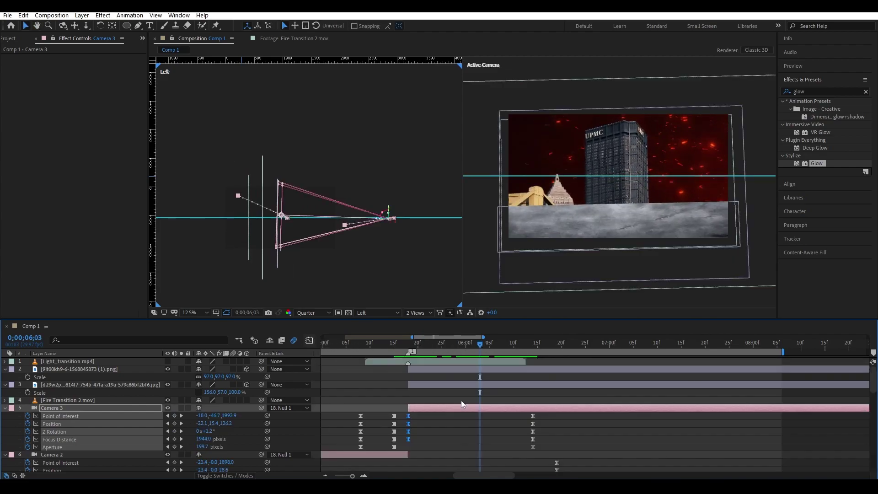
scroll(476, 407, down, 3)
drag(506, 446, 561, 446)
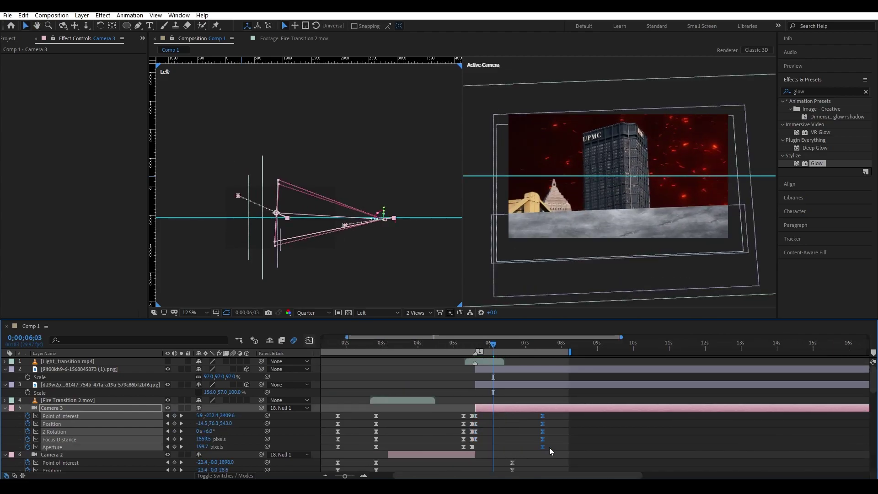
click(477, 349)
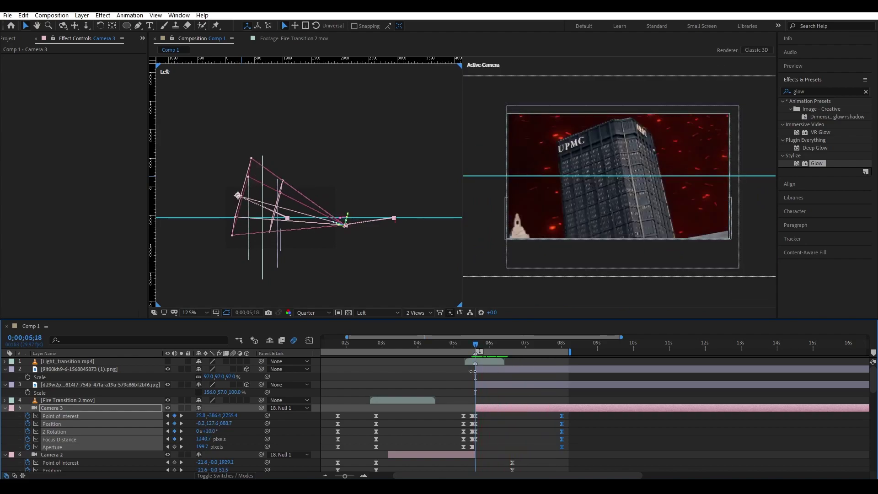
scroll(471, 427, up, 3)
Bring the end keyframes back to about 6;14 and reset Camera 3's Z rotation to 0°.
drag(456, 423, 313, 446)
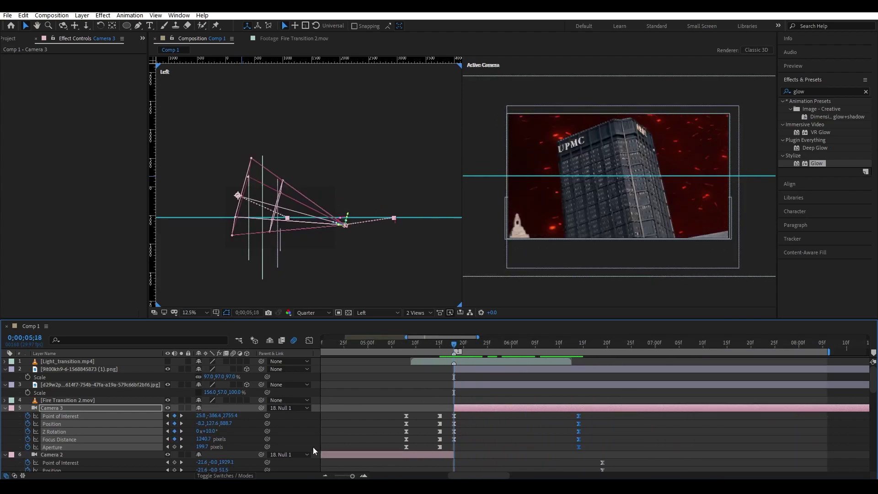
click(229, 431)
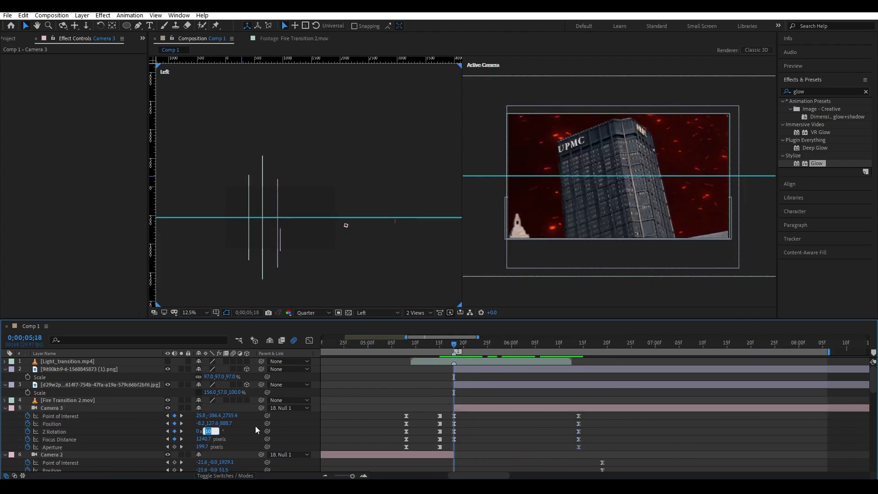
text(0)
key(Return)
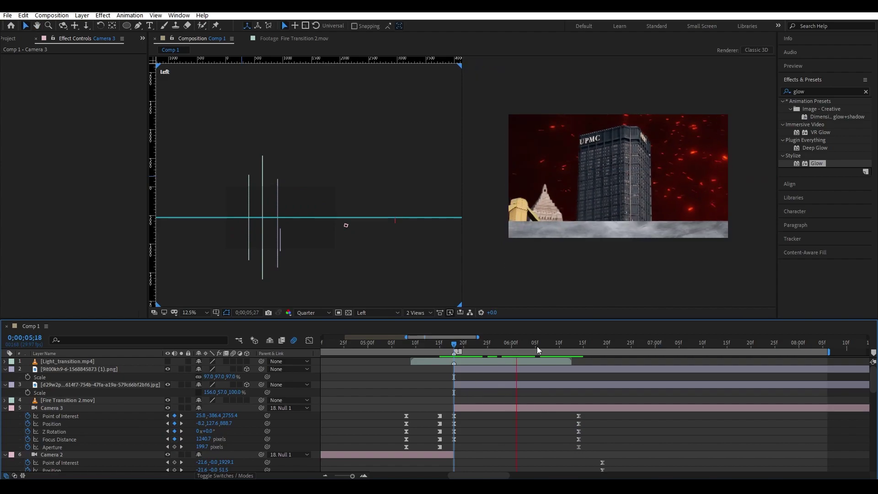
Shift Camera 3's 5;19 and 6;14 keyframes slightly later and preview the move.
click(544, 345)
drag(587, 413, 446, 458)
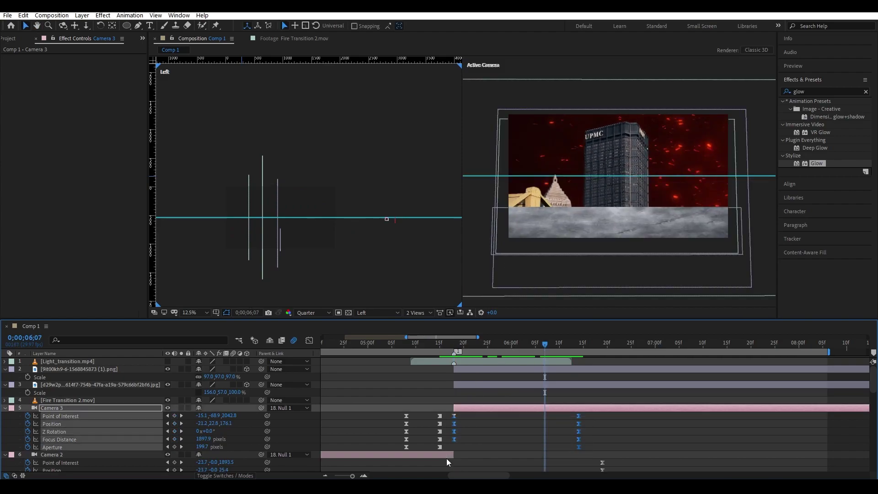
drag(544, 344, 456, 346)
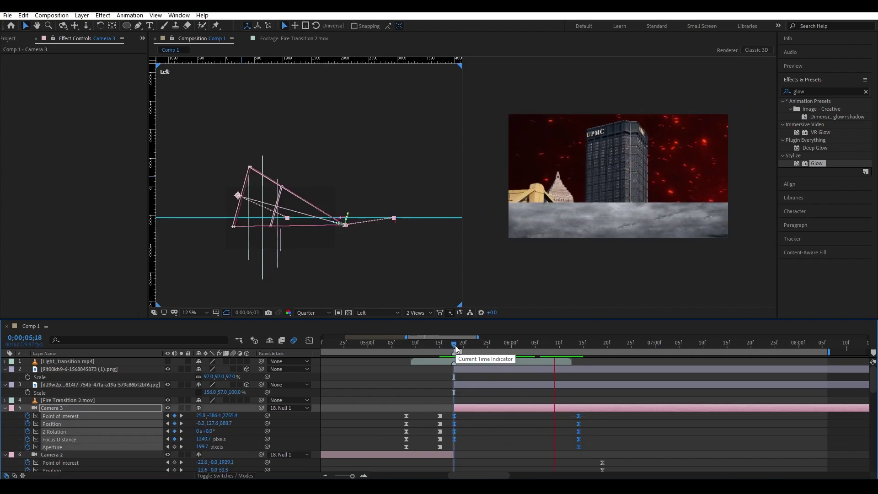
alt+scroll(553, 454, down, 2)
drag(635, 416, 633, 416)
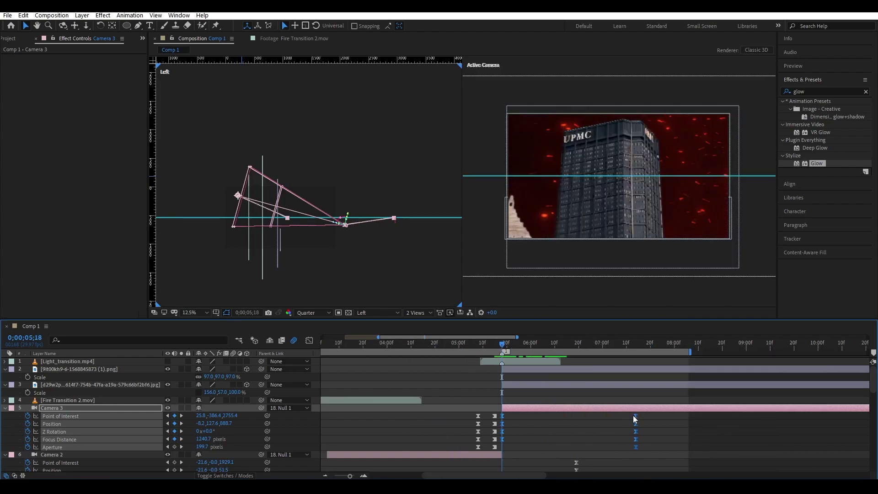
key(space)
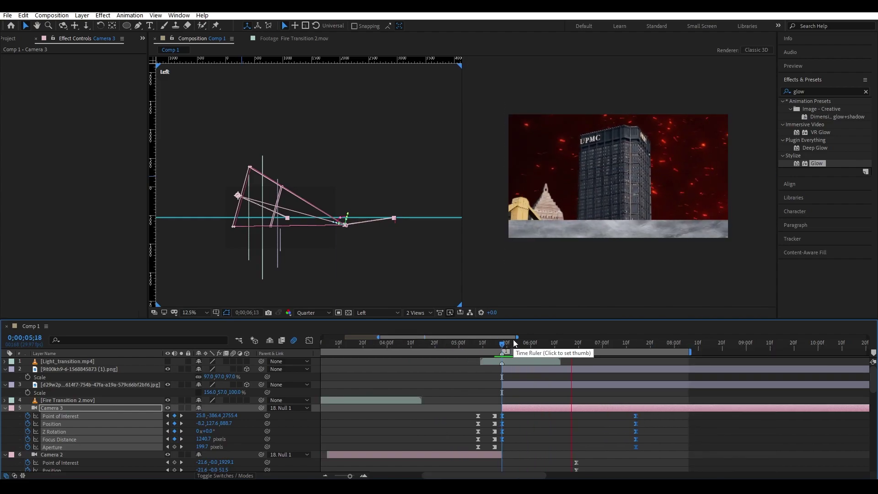
click(490, 344)
Extend the work area to about 12s and preview from 4;23 to 9;02.
alt+scroll(545, 394, down, 3)
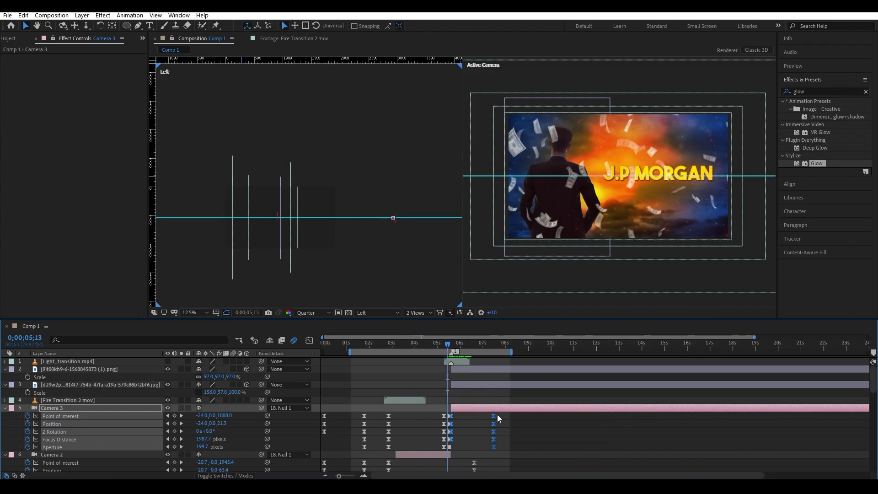
click(505, 416)
drag(504, 416, 499, 445)
drag(513, 351, 596, 351)
click(433, 346)
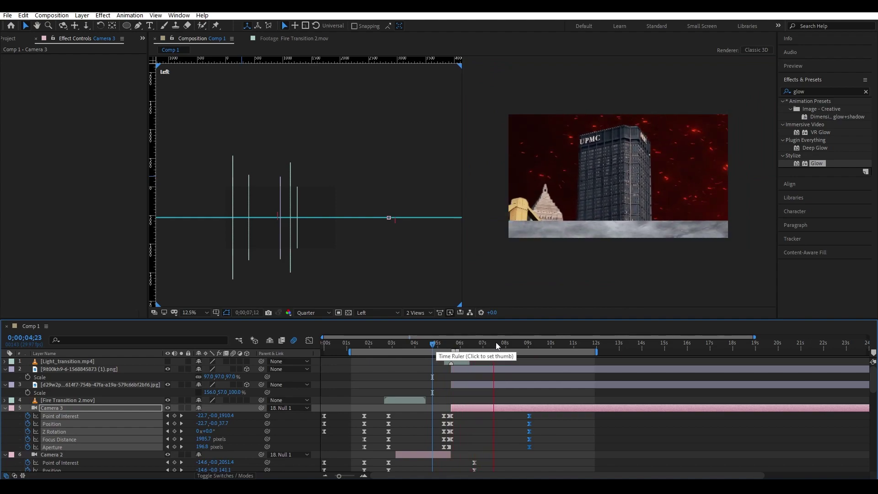
click(529, 344)
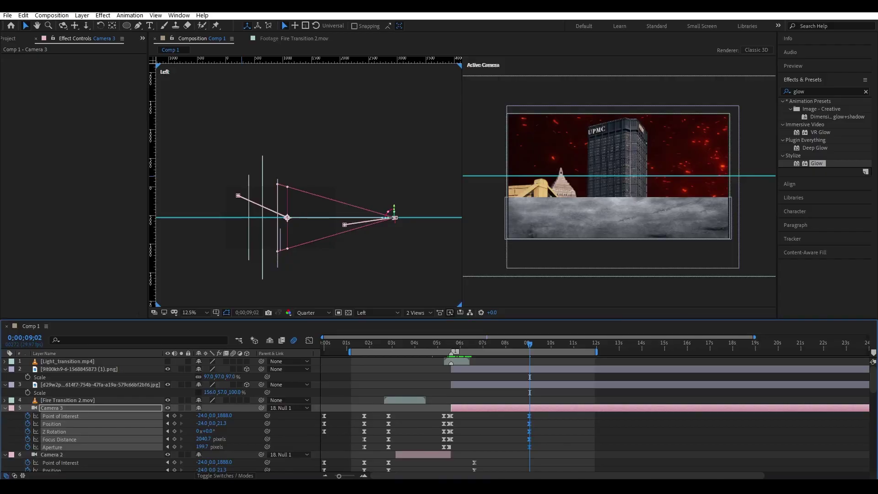
Add the falling-money clip 2.mov to Comp 1 and delete the 3.mov layer.
mouse_move(429, 477)
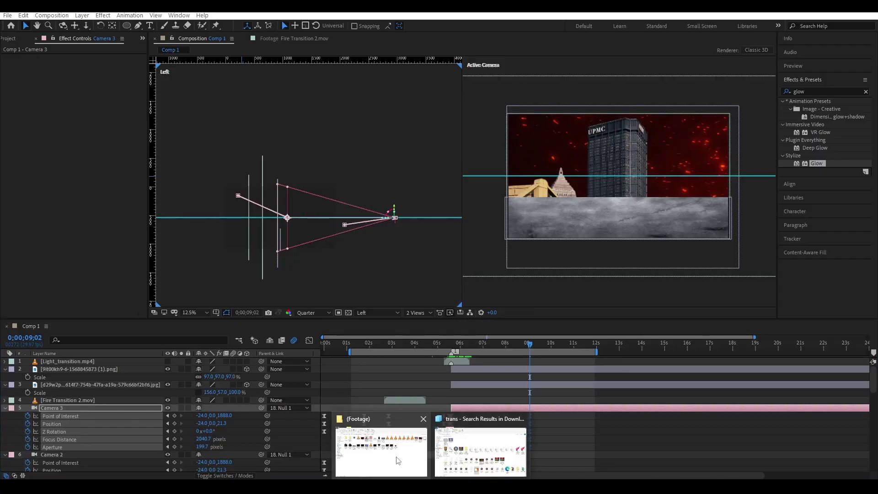
click(492, 459)
mouse_move(343, 114)
mouse_down()
mouse_move(89, 116)
mouse_move(440, 407)
mouse_move(12, 38)
mouse_move(69, 204)
mouse_up()
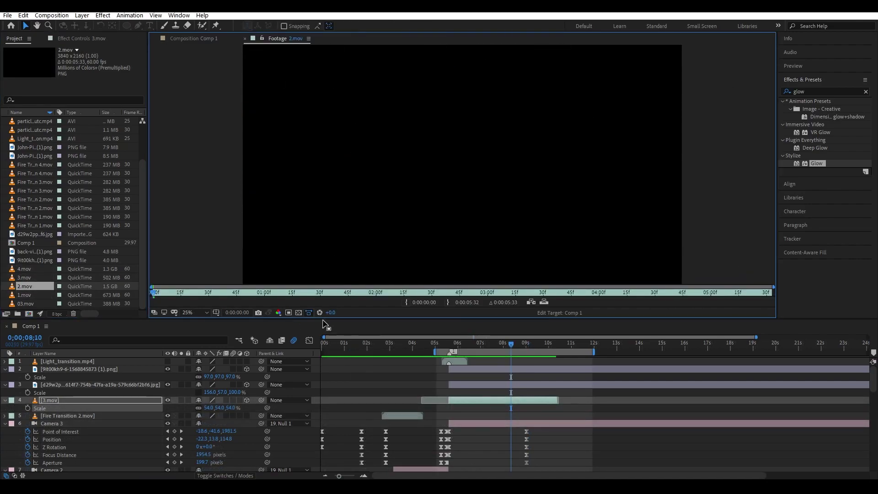
drag(296, 296, 442, 289)
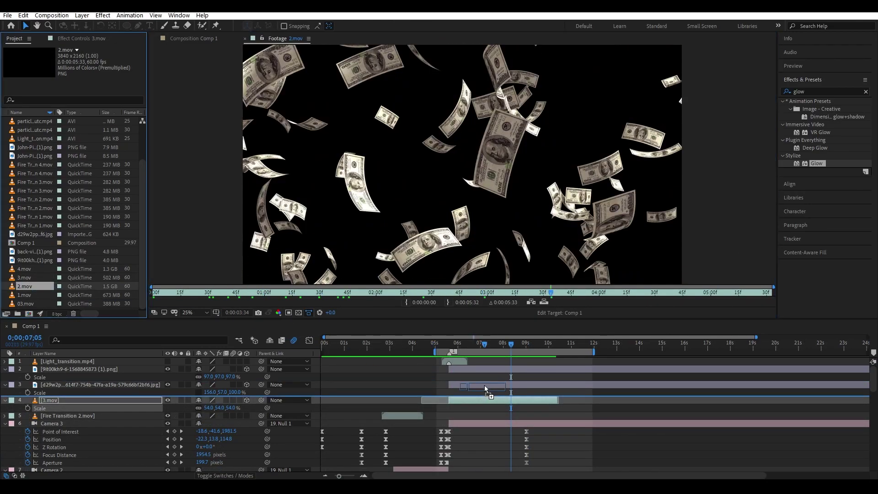
mouse_move(461, 164)
mouse_down()
mouse_move(485, 387)
mouse_move(440, 400)
mouse_up()
click(470, 407)
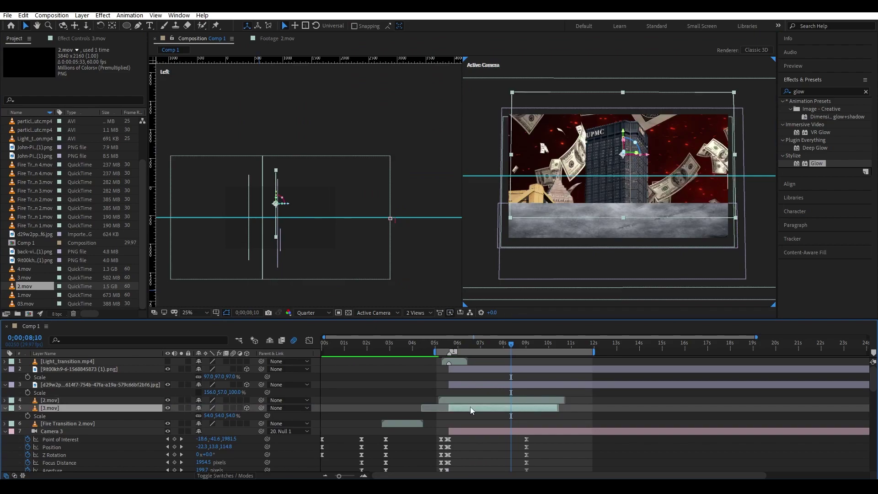
key(Delete)
Start 2.mov at 5;18 and trim its in-point there with Alt+[.
click(447, 342)
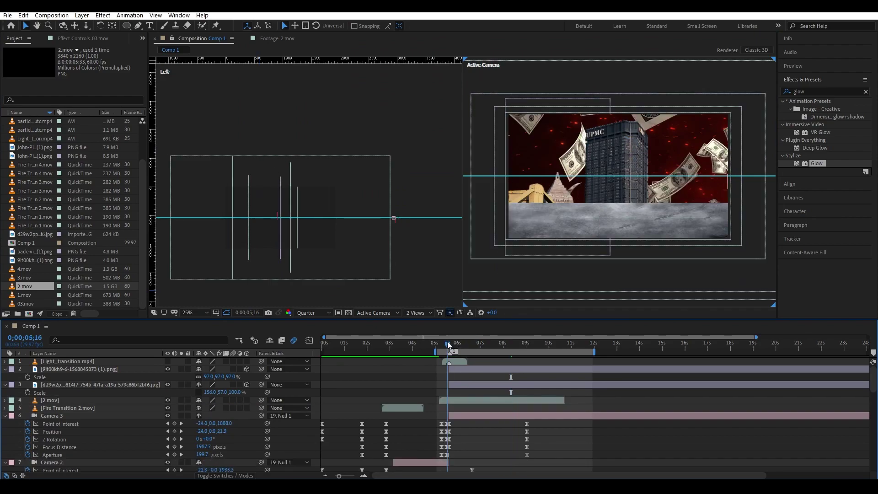
drag(459, 401, 468, 399)
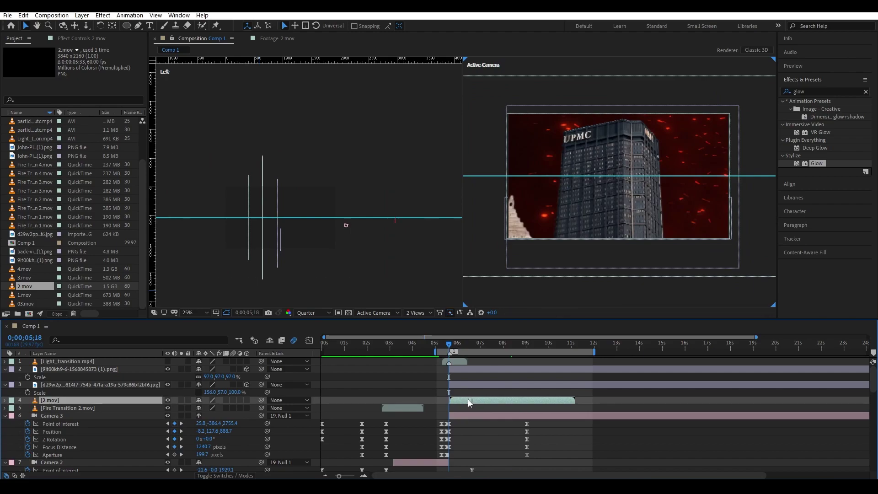
scroll(468, 399, up, 3)
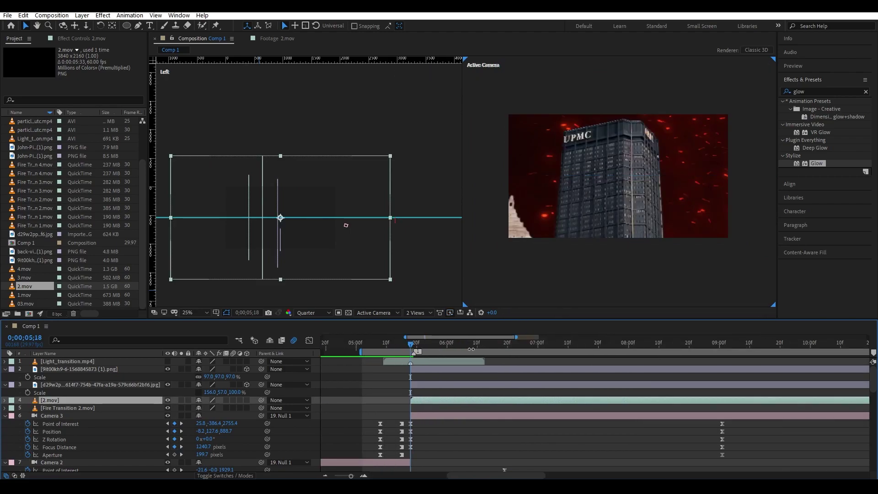
scroll(453, 353, down, 3)
click(502, 346)
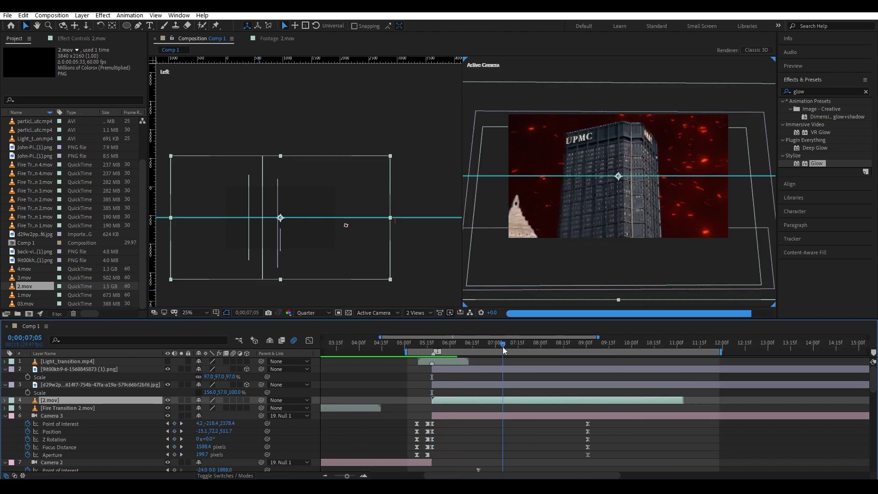
mouse_move(455, 394)
mouse_down()
mouse_move(434, 400)
mouse_move(441, 400)
mouse_up()
click(432, 348)
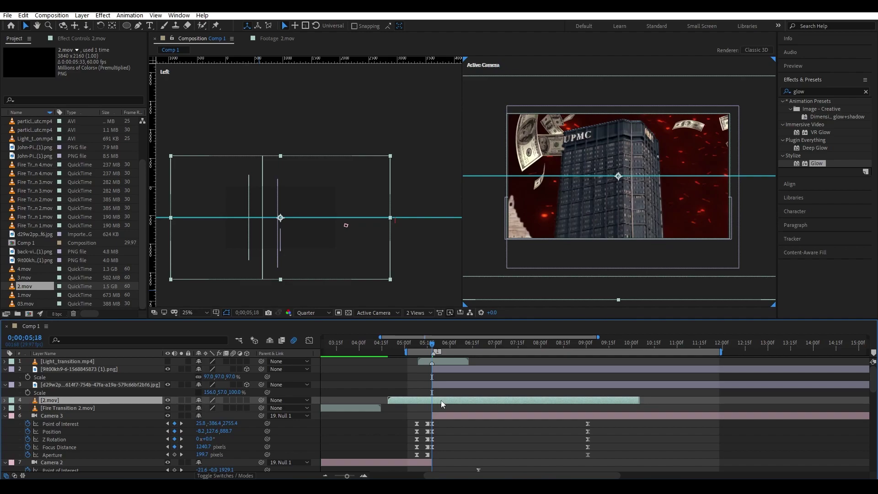
key(alt+bracketleft)
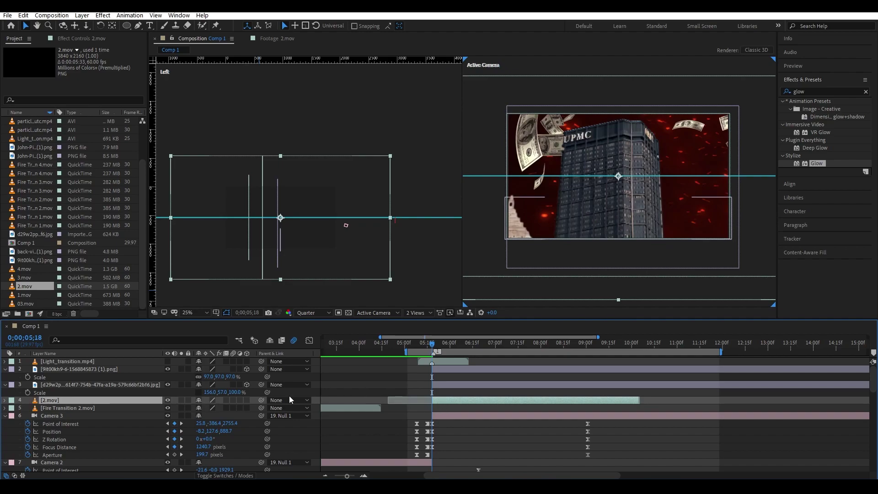
Make the 2.mov money clip a 3D layer and nudge it in the viewer.
click(245, 399)
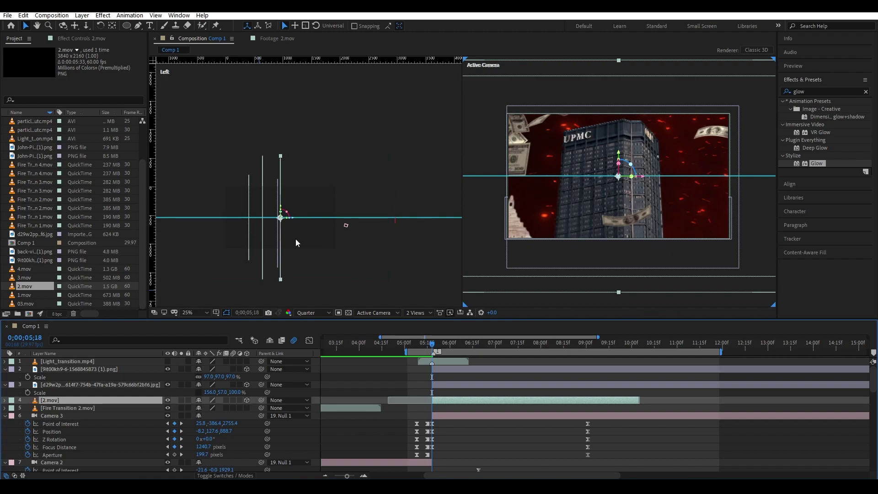
key(minus)
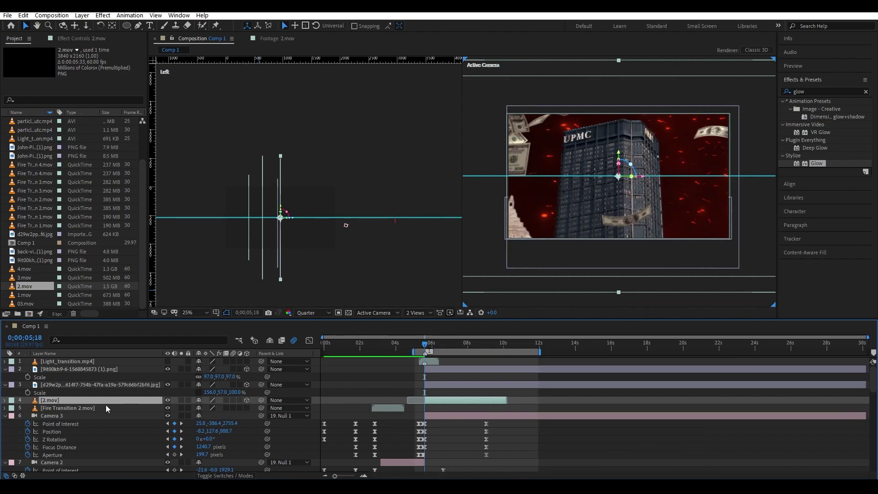
click(97, 410)
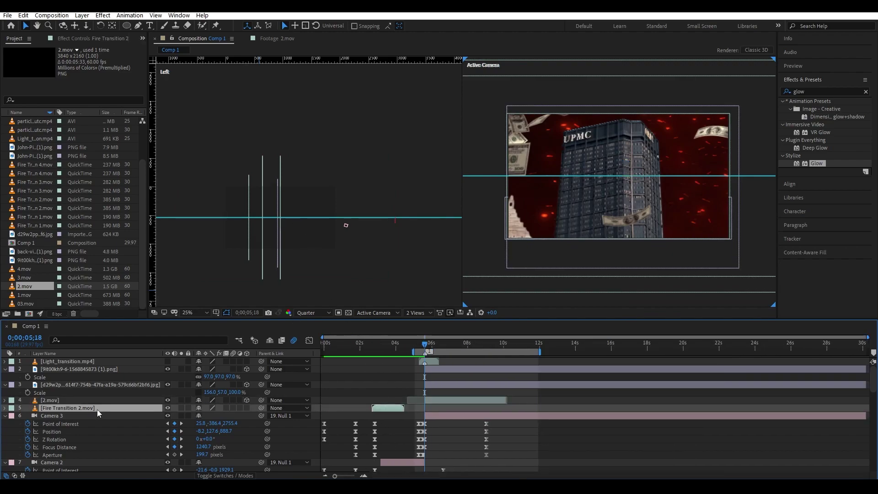
click(429, 403)
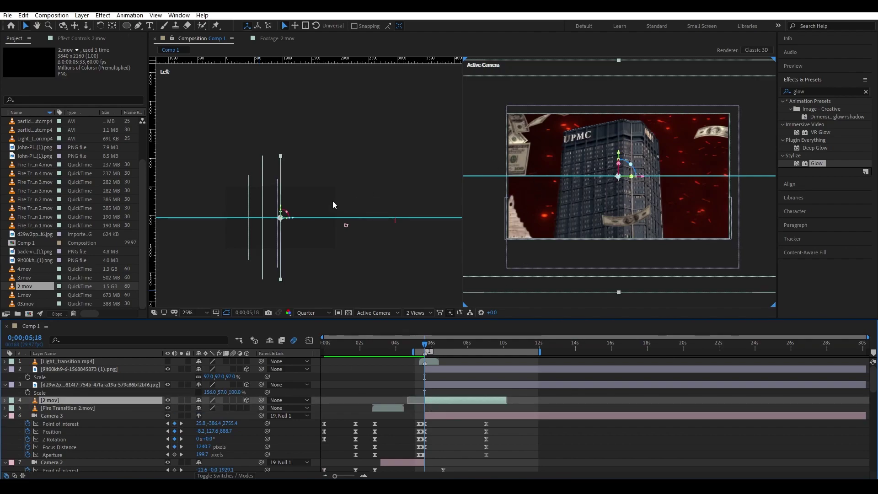
drag(280, 217, 276, 217)
Scale the money clip down, first to 83%, then to 68%.
key(s)
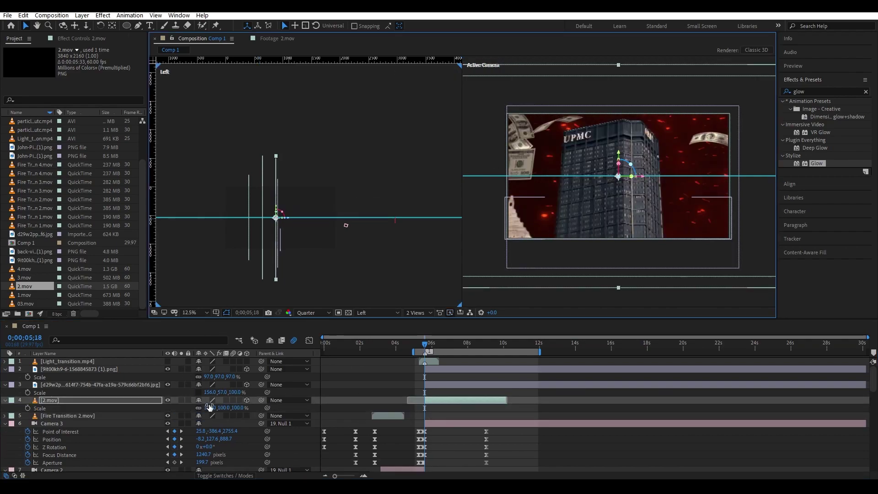
drag(203, 415, 200, 414)
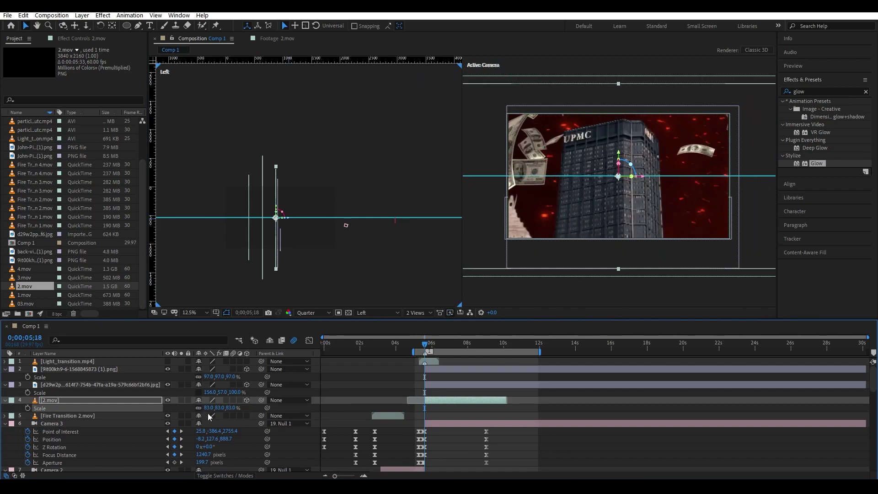
key(space)
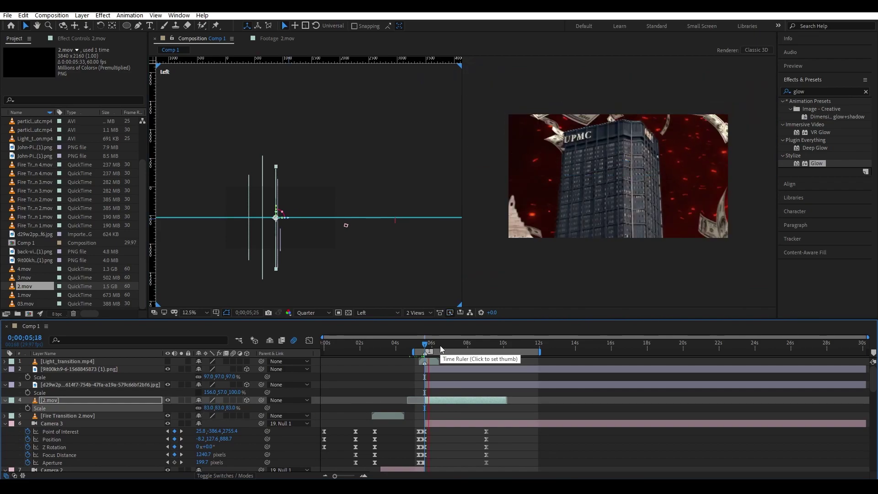
drag(490, 343, 496, 343)
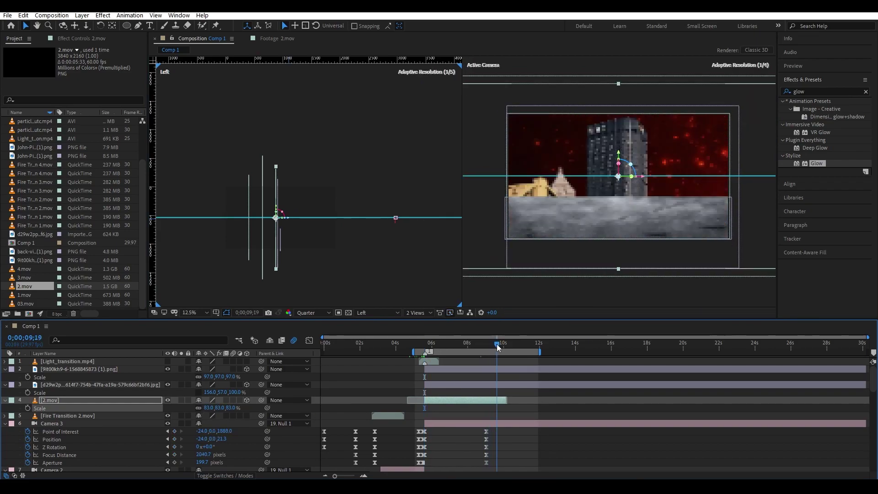
click(503, 398)
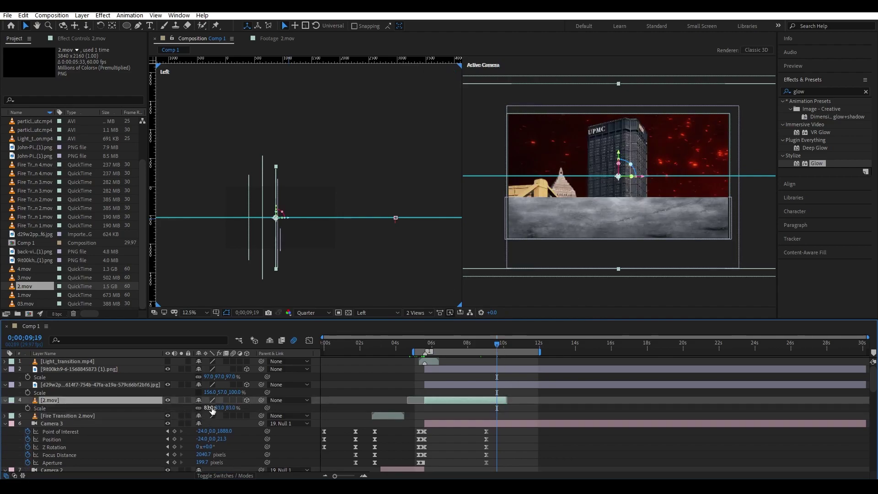
drag(207, 407, 206, 408)
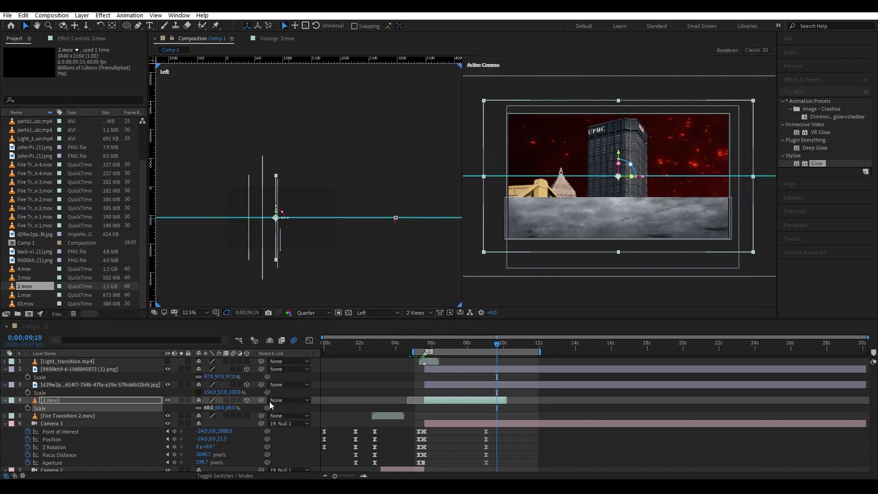
Preview the falling money playing from about 5 seconds.
click(423, 351)
key(space)
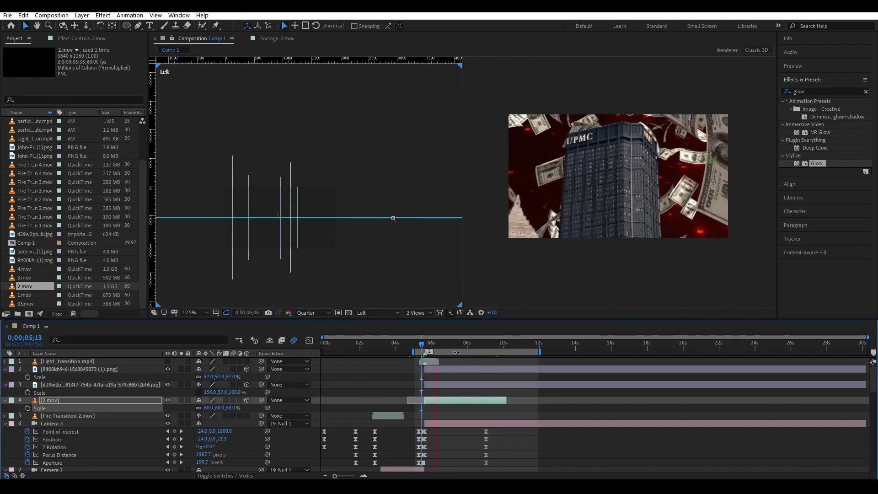
click(475, 339)
key(space)
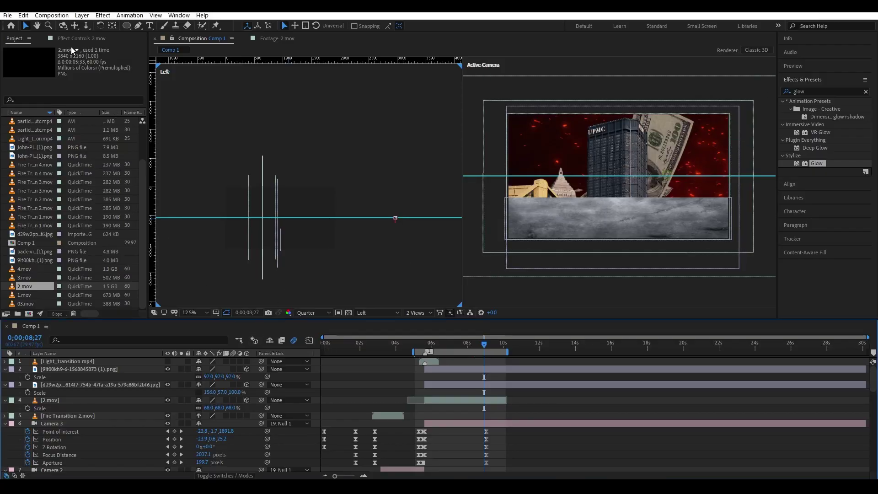
Duplicate the J.p morgan title and move the copy to the top, starting at about 8.5 seconds.
scroll(456, 397, down, 5)
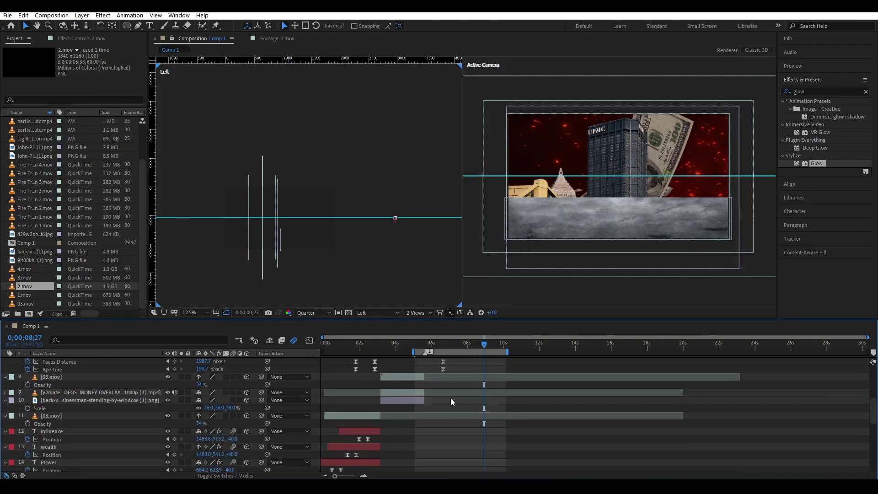
scroll(368, 432, down, 3)
click(361, 424)
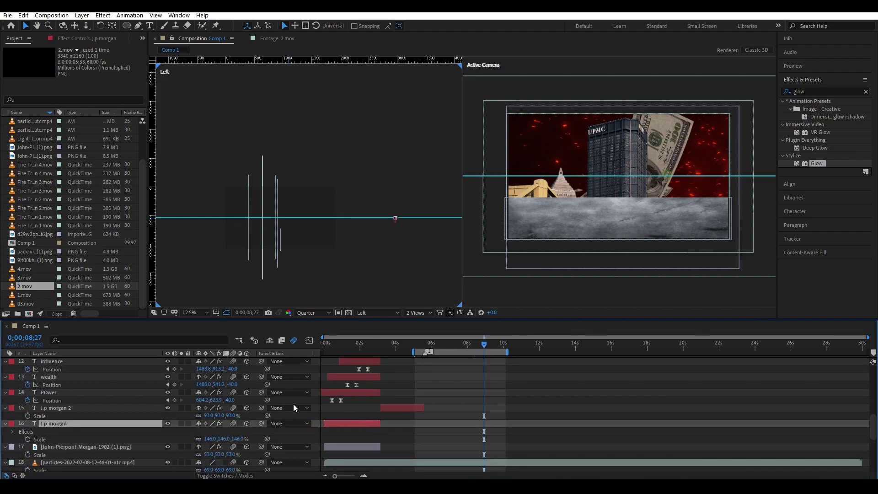
key(ctrl+d)
mouse_move(68, 423)
mouse_down()
mouse_move(81, 401)
mouse_move(81, 358)
mouse_up()
drag(347, 359, 495, 358)
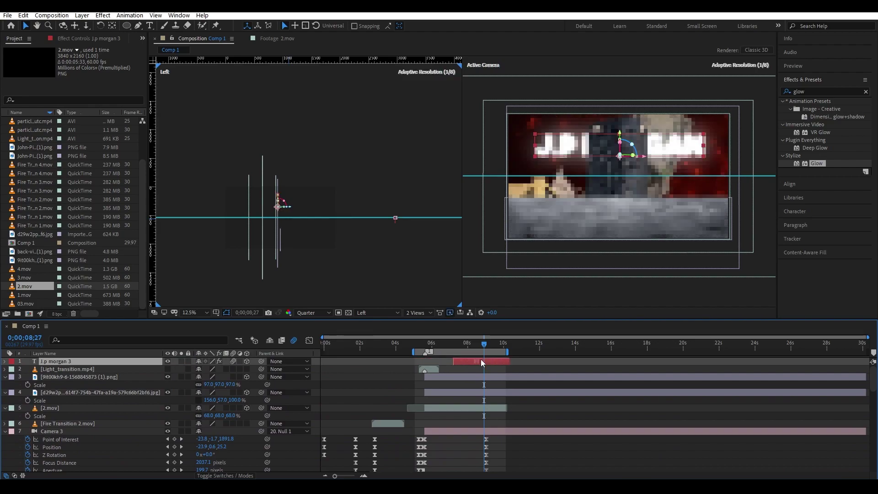
Position the title copy in 3D so it sits on the grey banner.
click(284, 206)
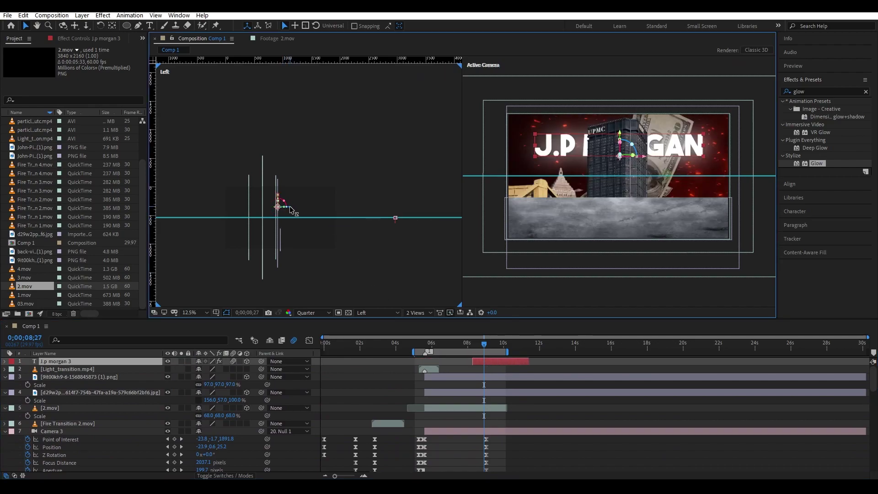
drag(291, 211, 294, 210)
drag(622, 141, 622, 220)
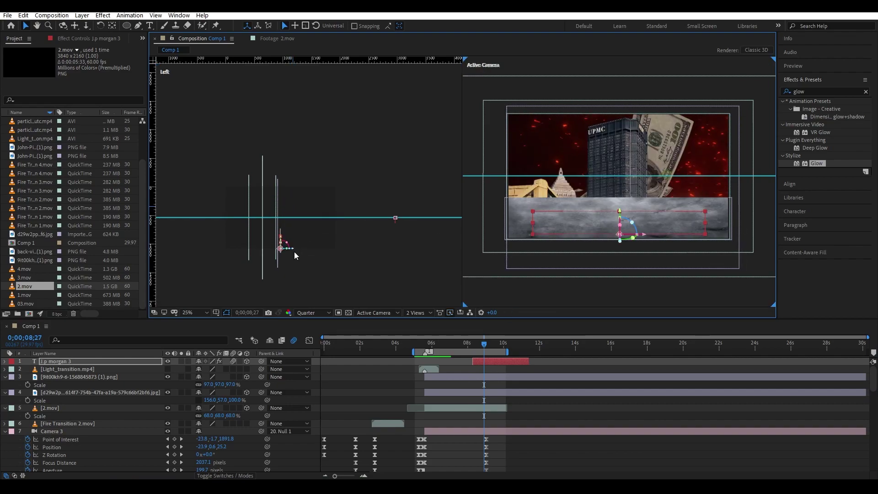
drag(293, 252, 296, 253)
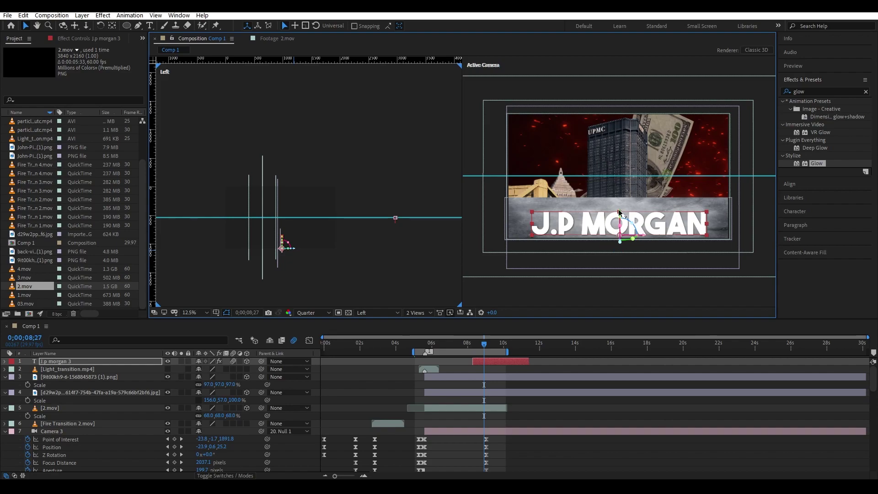
drag(618, 212, 618, 207)
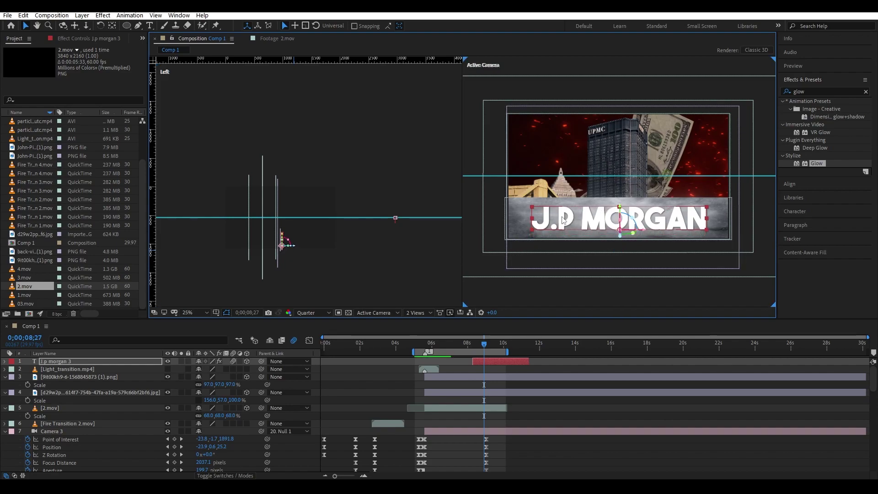
Parent the title copy to the grey banner layer, replacing the layer 3 link.
scroll(569, 218, up, 2)
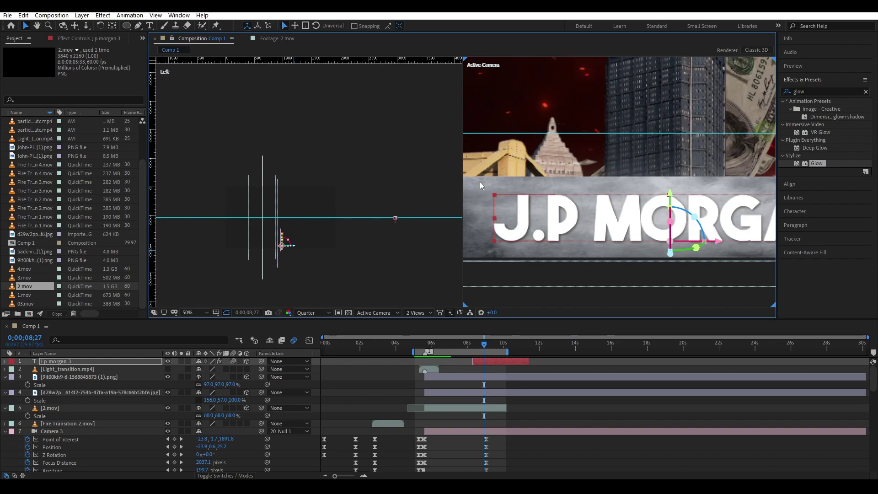
drag(262, 361, 178, 379)
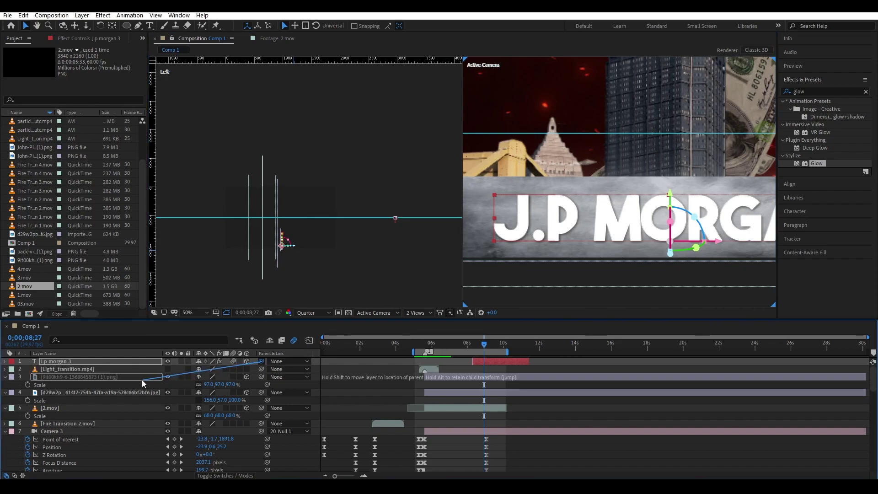
click(167, 377)
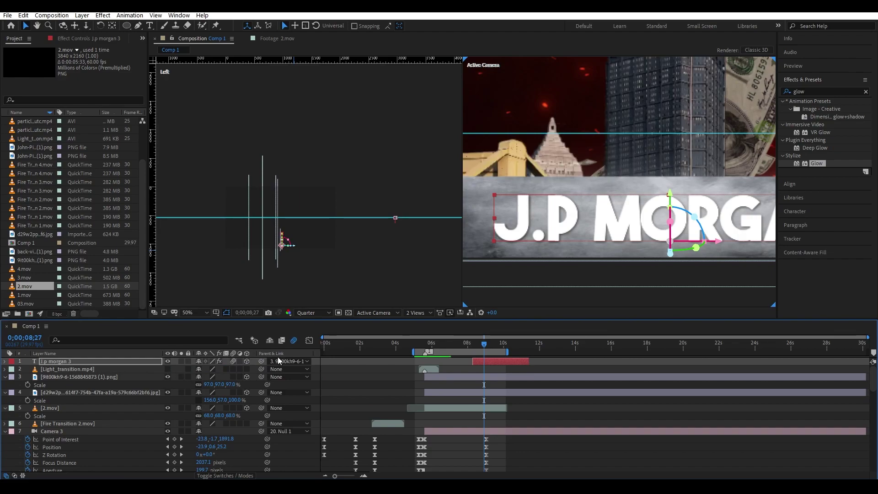
drag(259, 361, 122, 393)
scroll(585, 181, down, 2)
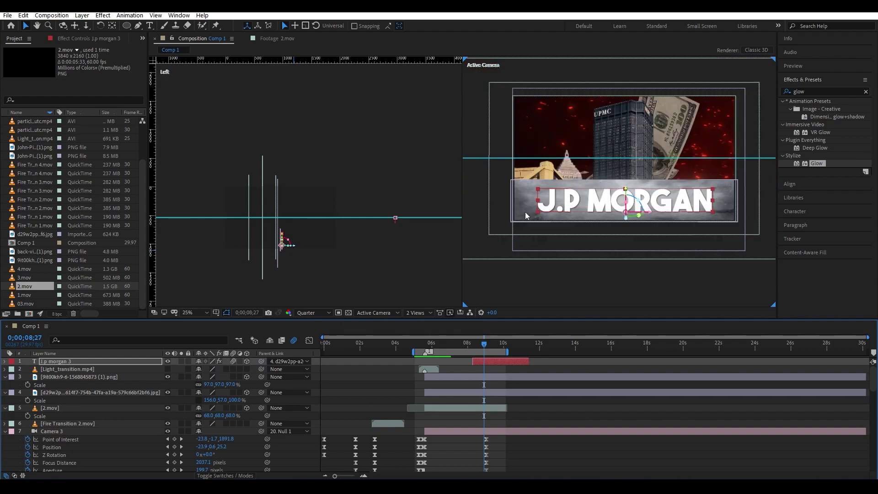
Keyframe the banner layer's Position at 7;12, with the building image lowered.
key(p)
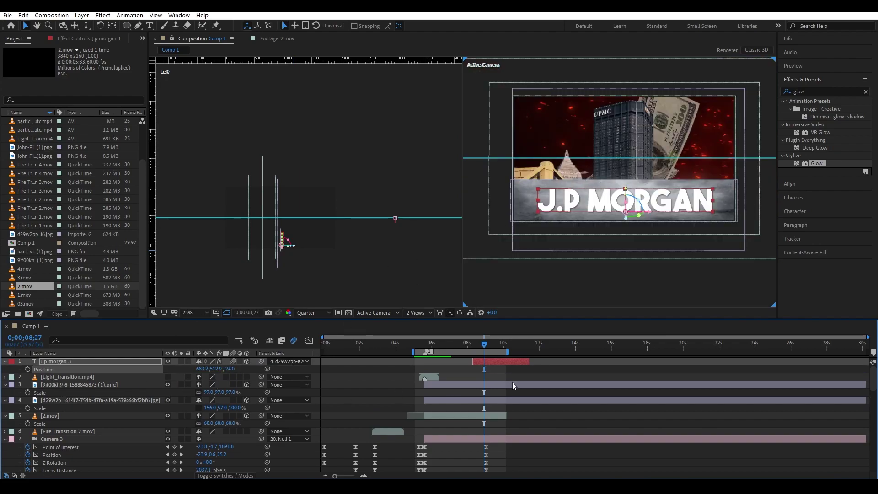
click(174, 401)
click(167, 401)
click(168, 400)
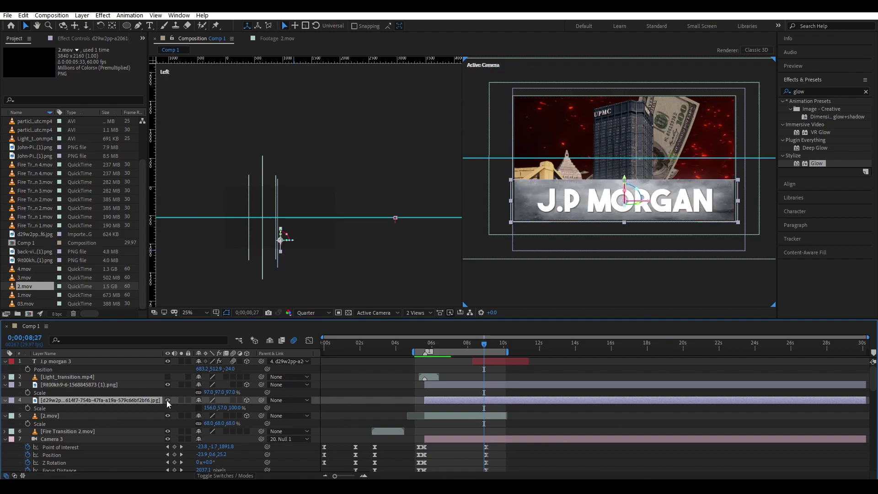
click(28, 408)
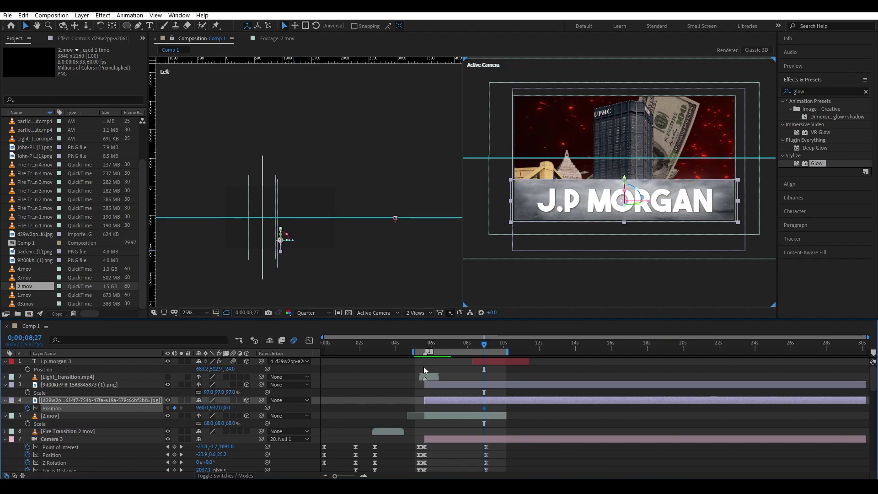
drag(461, 348, 457, 347)
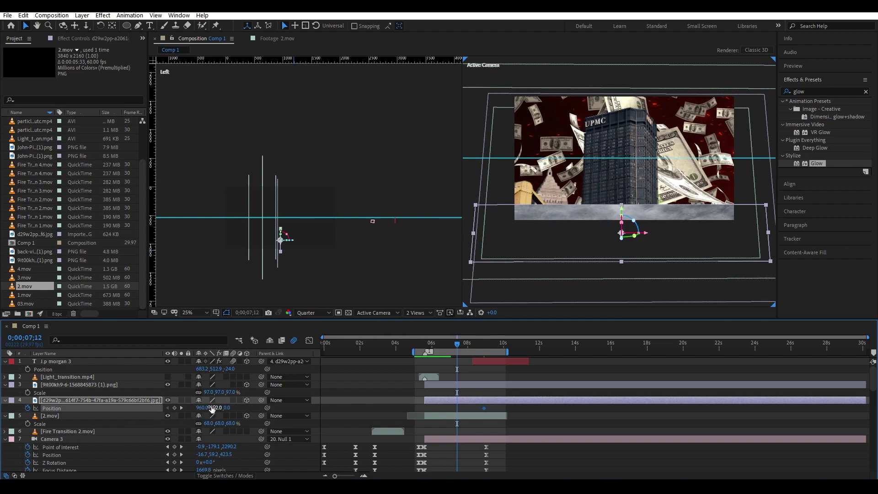
drag(621, 214, 622, 234)
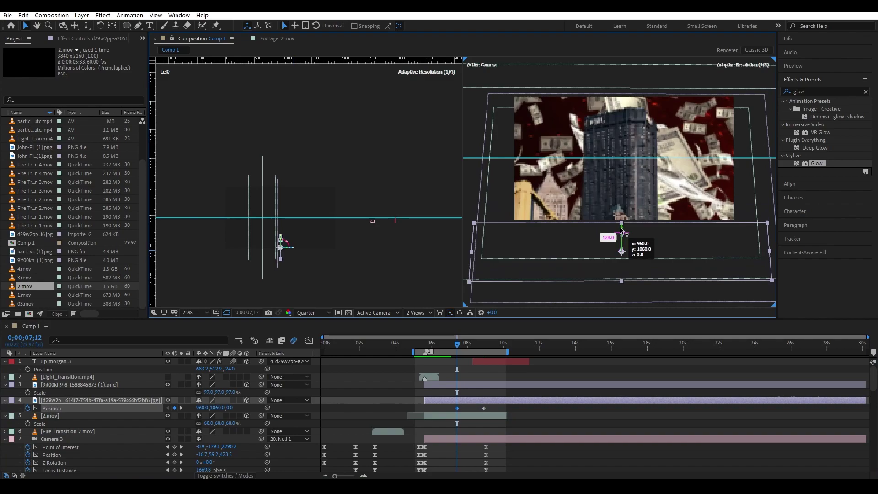
Move the position keyframe to about 5.8s and ease its speed curve.
mouse_move(456, 408)
mouse_down()
mouse_move(426, 408)
mouse_move(491, 404)
mouse_up()
click(457, 412)
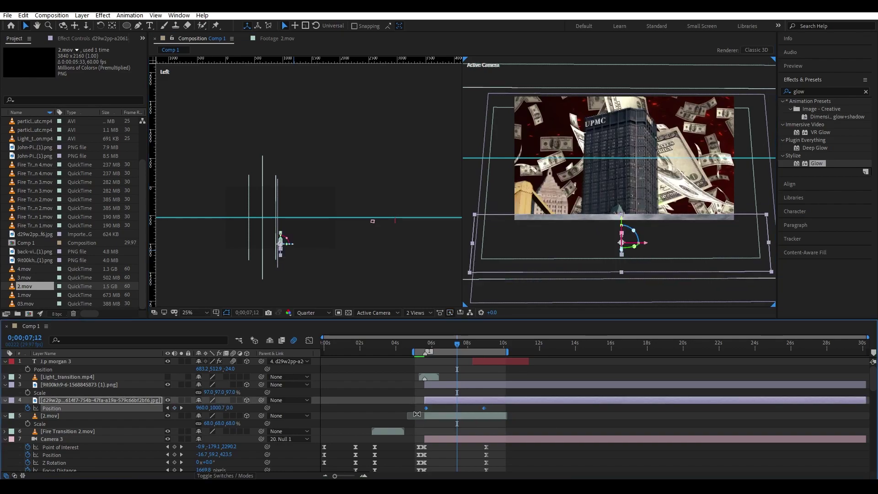
key(shift+F3)
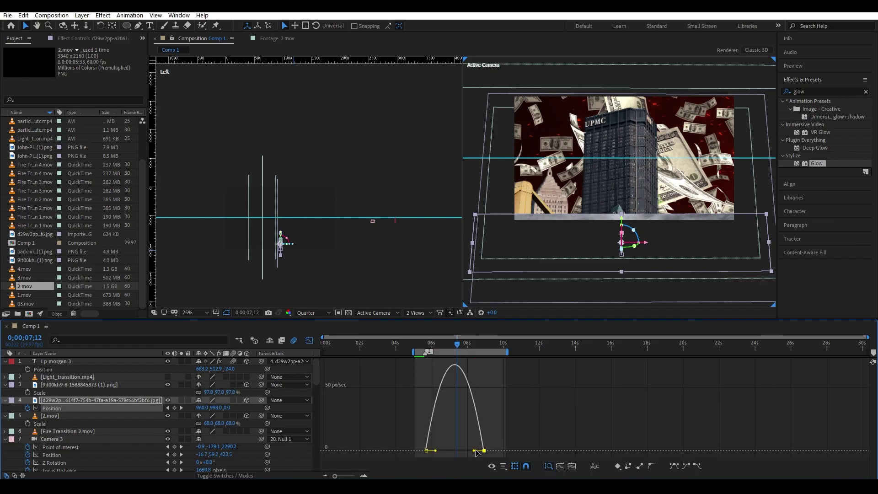
drag(446, 450, 435, 450)
Slide the J.p morgan 3 title layer to start earlier.
click(309, 340)
click(417, 346)
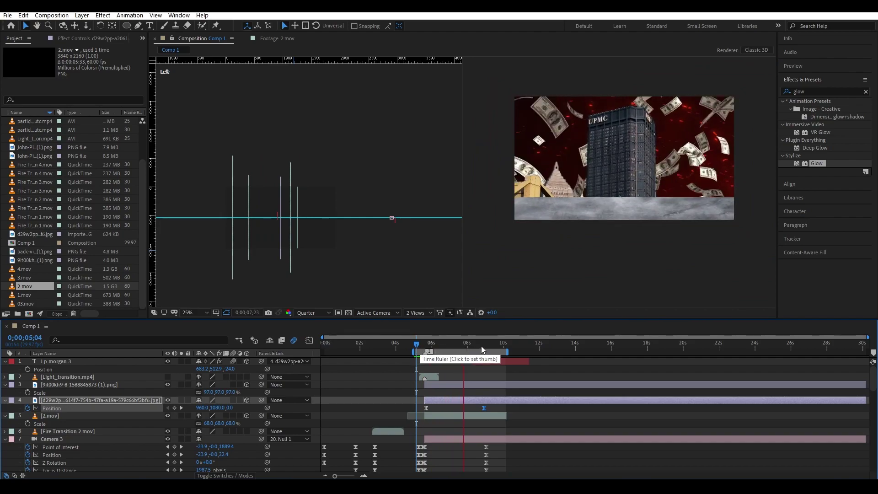
drag(474, 362, 434, 369)
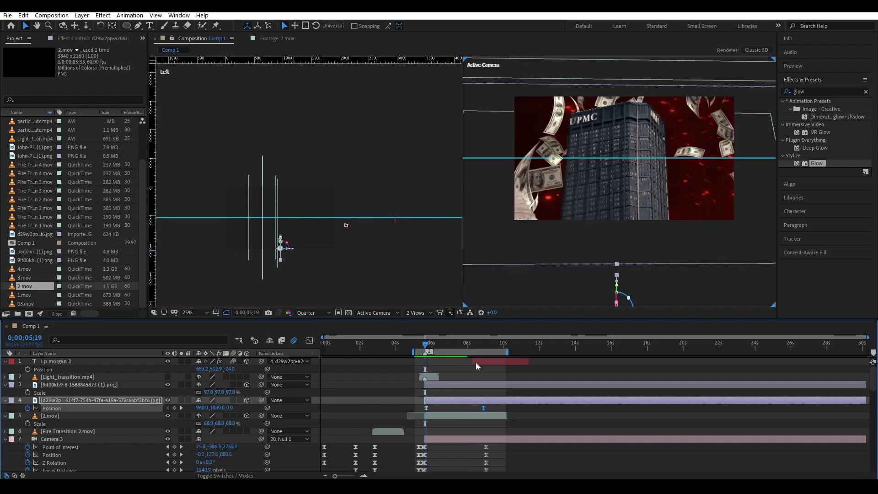
Retype the banner title as 'U.s steel' and view it at 8;23.
scroll(452, 356, up, 3)
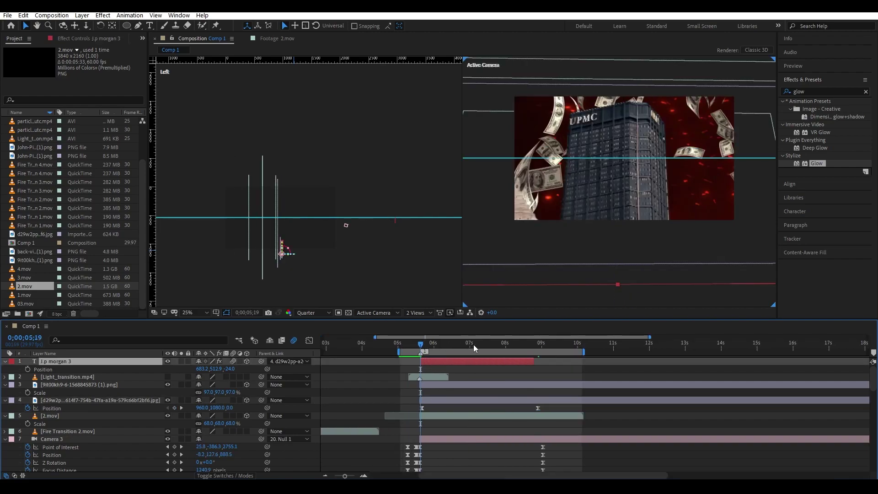
click(517, 343)
double_click(500, 361)
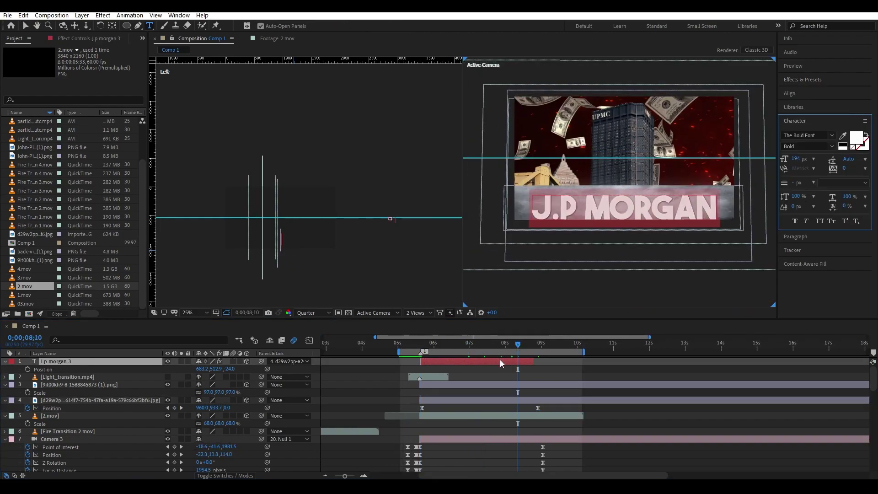
text(U.)
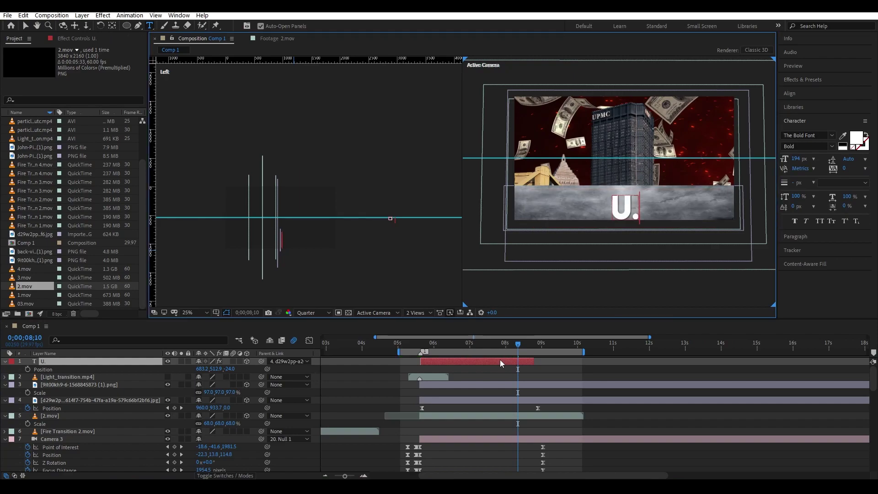
text(s ste)
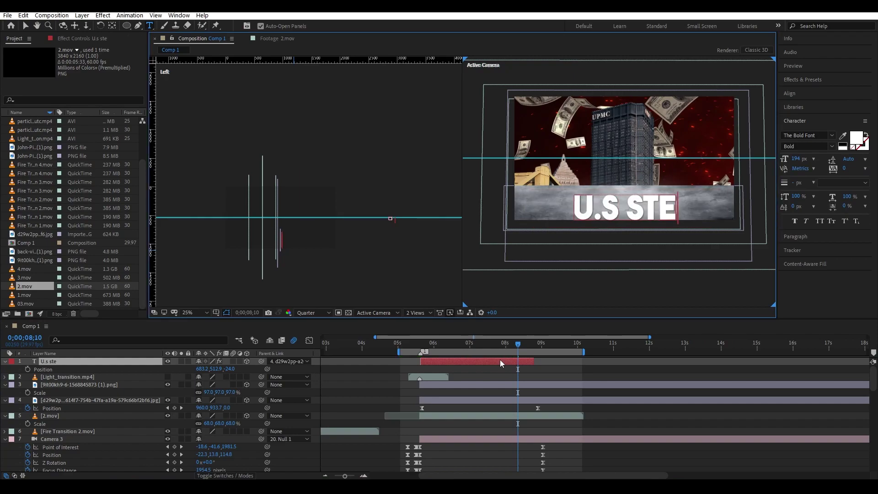
text(el)
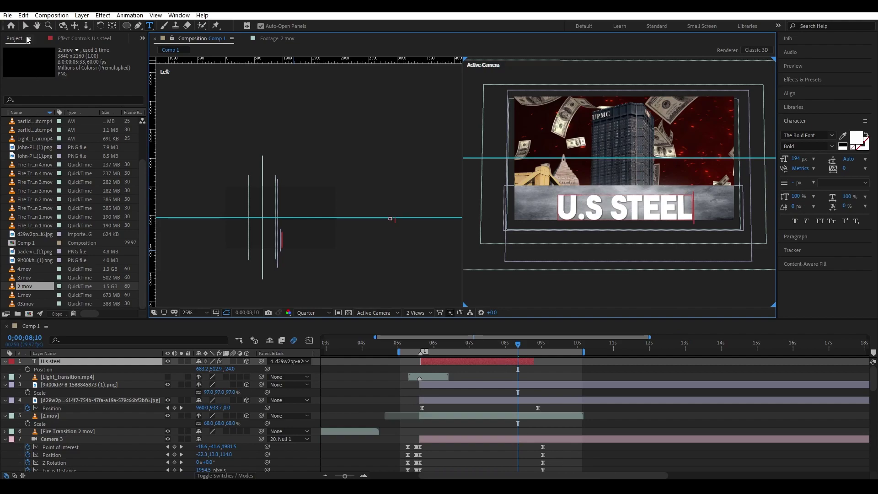
click(26, 25)
key(s)
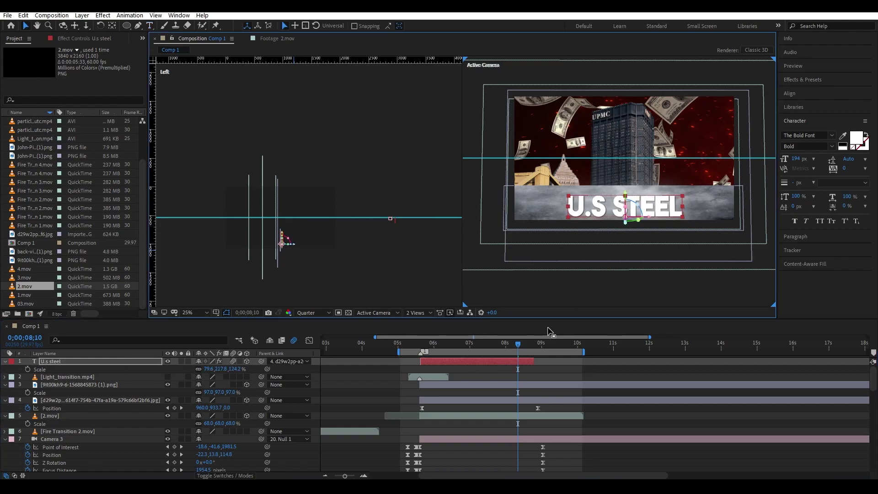
click(531, 343)
drag(532, 345, 534, 344)
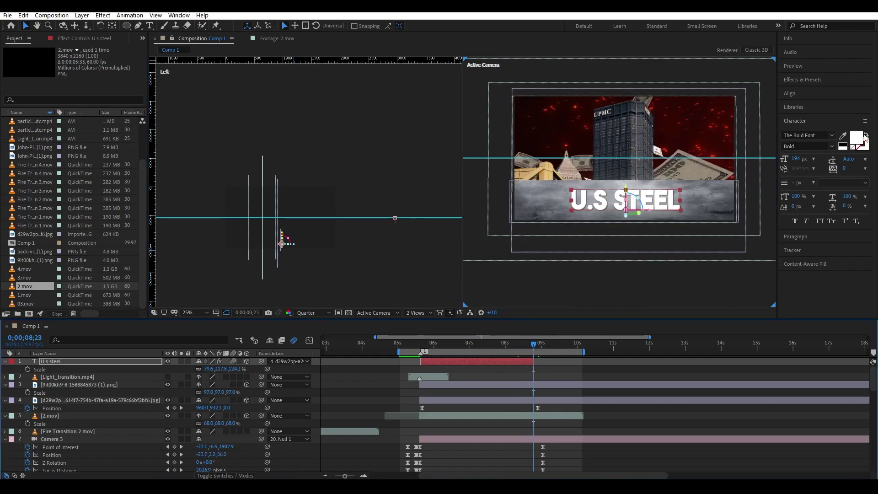
Change the title's fill colour from yellow to orange.
click(855, 137)
drag(364, 205, 366, 259)
drag(331, 205, 349, 159)
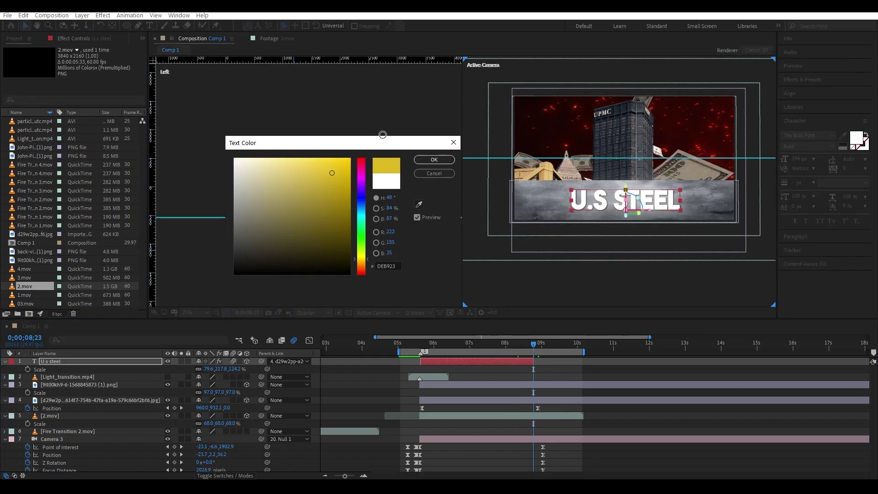
drag(366, 262, 363, 265)
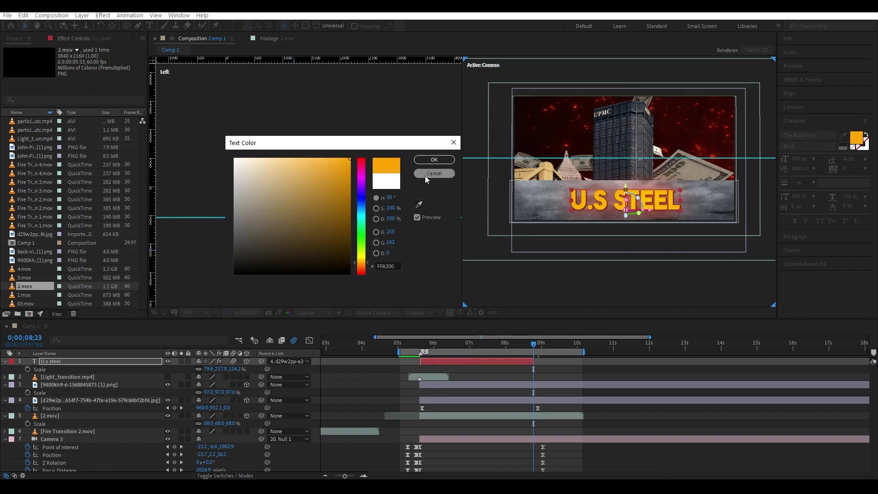
click(434, 160)
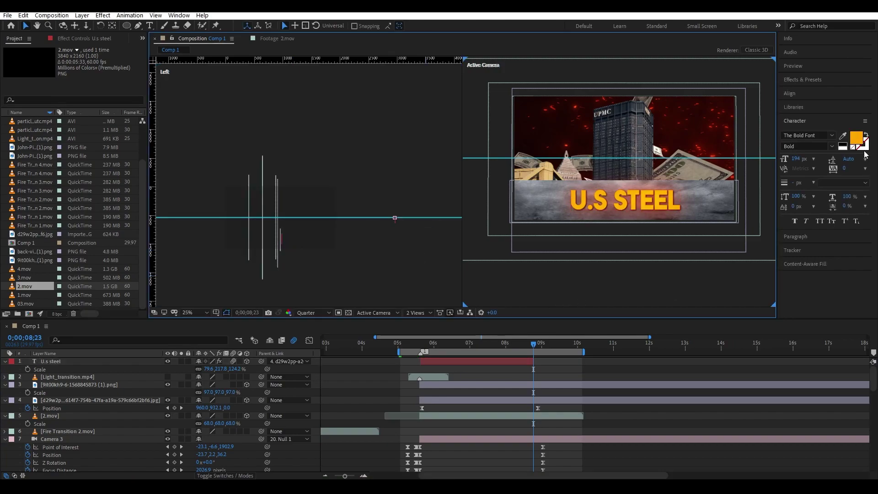
Deepen the title's fill colour to a red-orange FF6C00.
click(855, 137)
drag(358, 258, 361, 263)
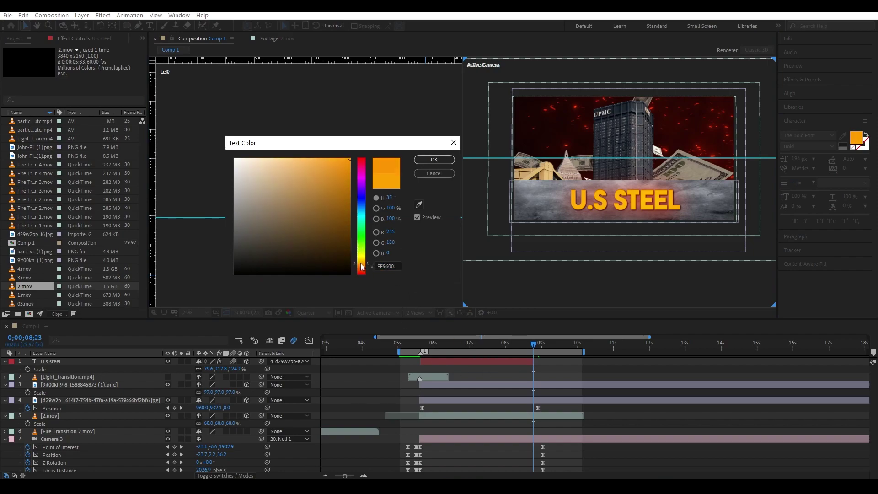
click(434, 173)
click(507, 361)
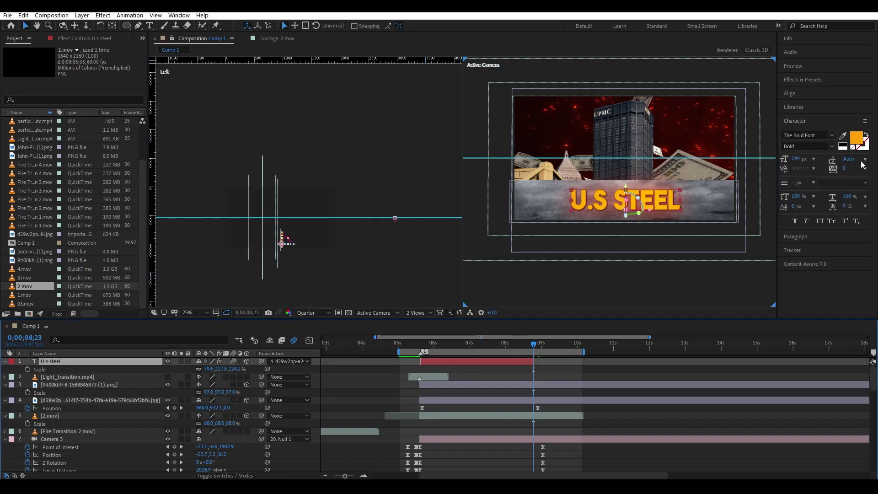
click(856, 137)
click(360, 264)
drag(360, 264, 361, 268)
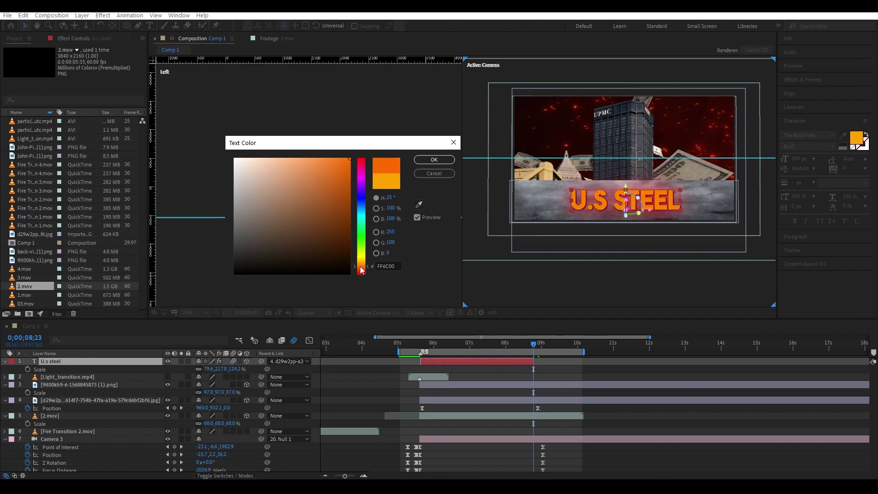
click(447, 160)
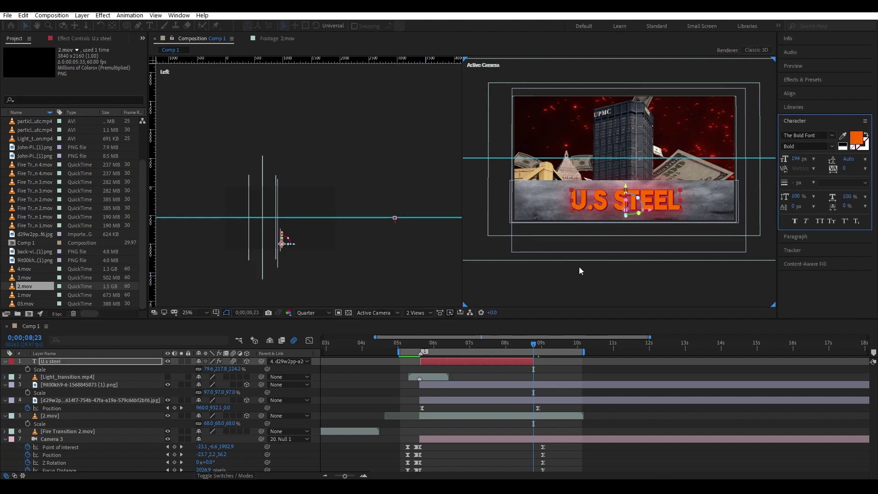
click(583, 269)
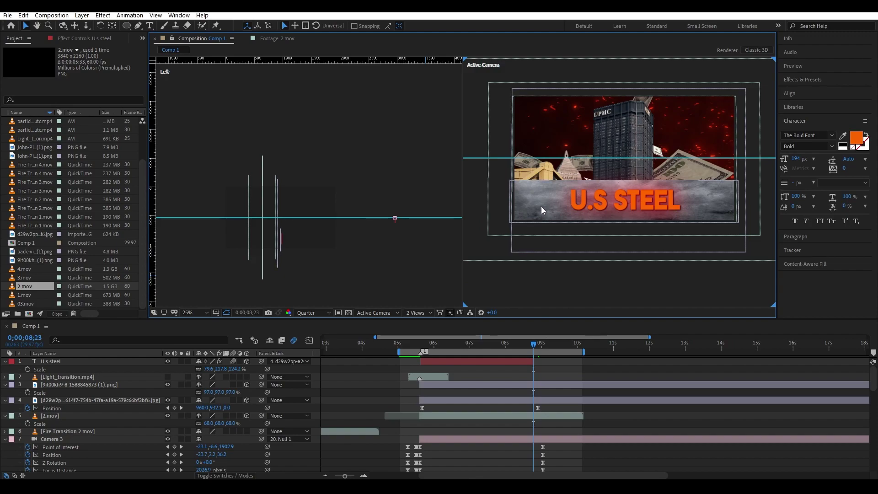
Apply Curves to the skyline image layer and lift a curve point to brighten it.
click(823, 79)
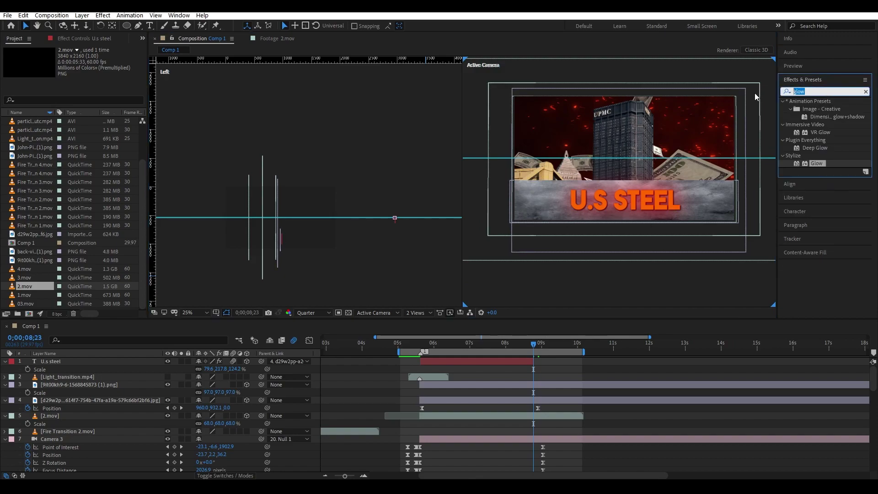
key(BackSpace)
key(BackSpace)
key(BackSpace)
text(curv)
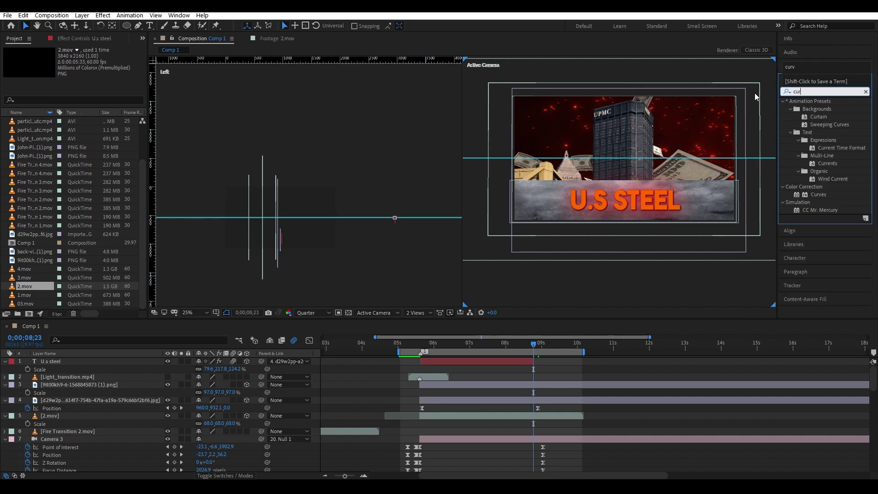
drag(813, 132, 525, 390)
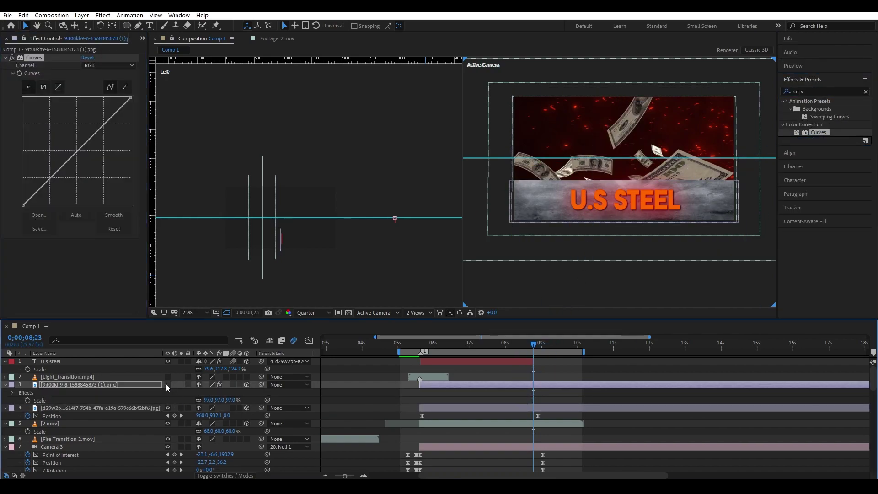
drag(82, 144, 78, 134)
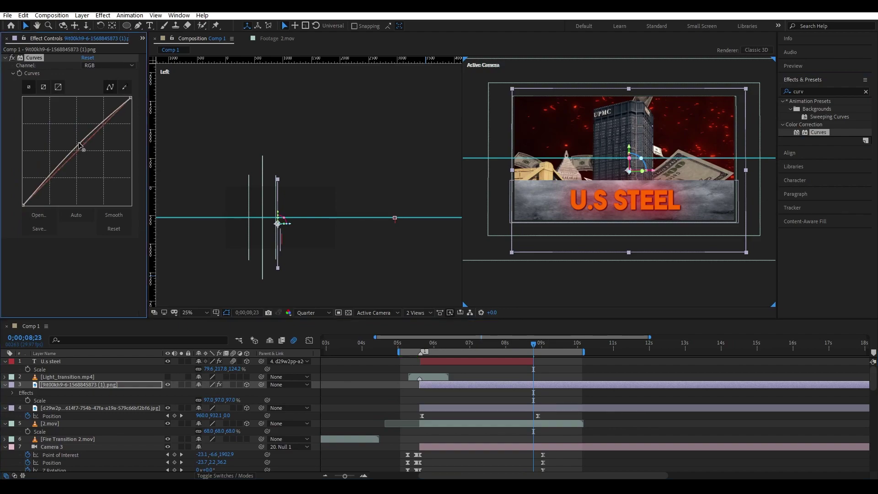
Check the Blue channel curve, then lower the Green channel curve slightly.
click(106, 65)
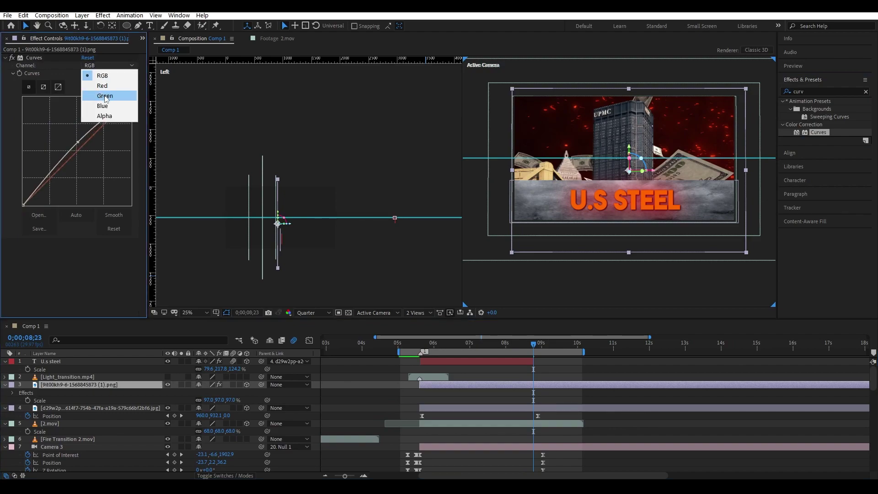
click(103, 106)
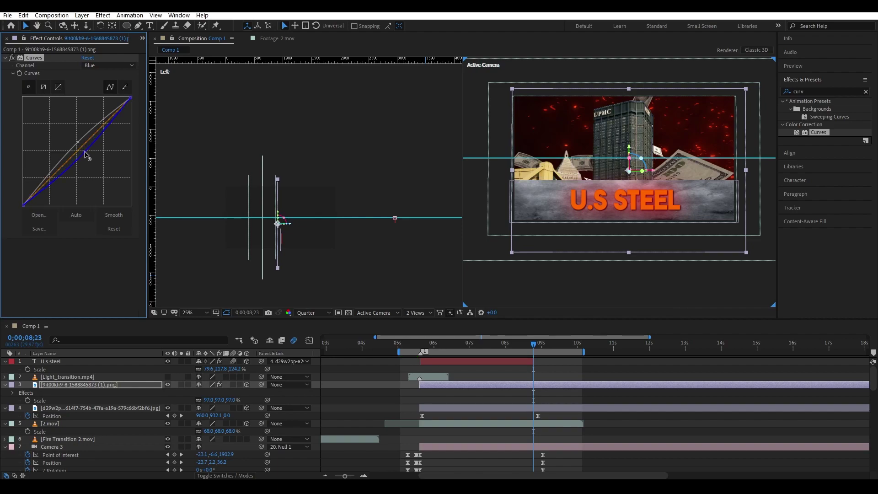
click(120, 65)
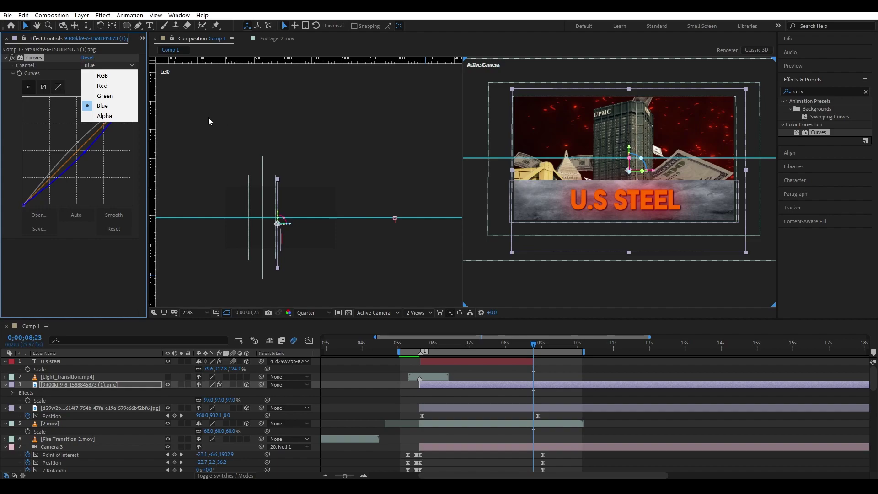
click(105, 95)
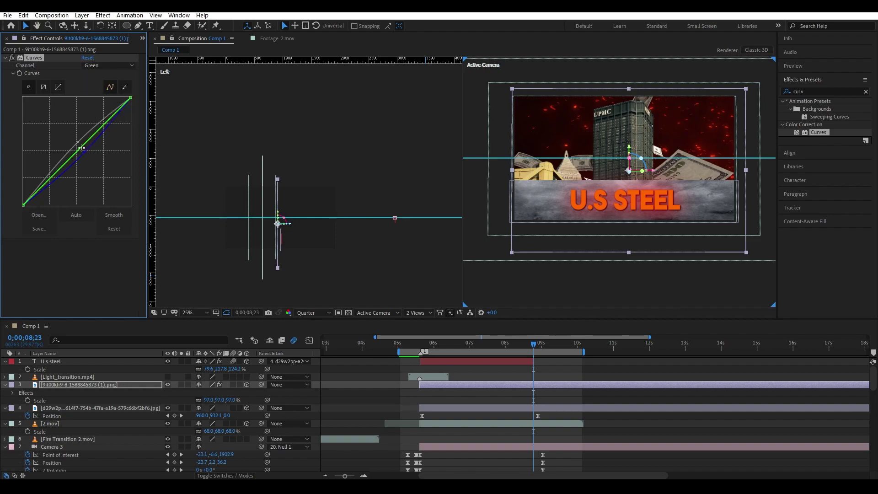
drag(78, 149, 79, 155)
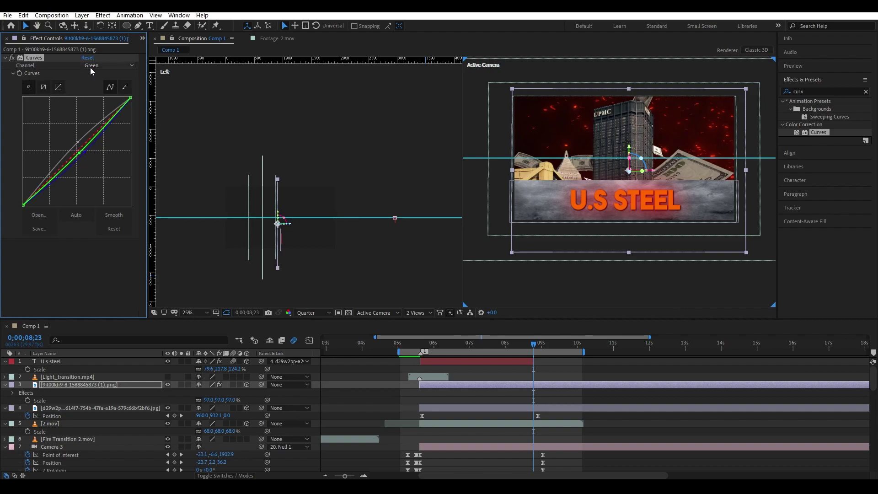
Pull the Red channel curve down and compare the result with Curves off.
click(109, 65)
click(102, 86)
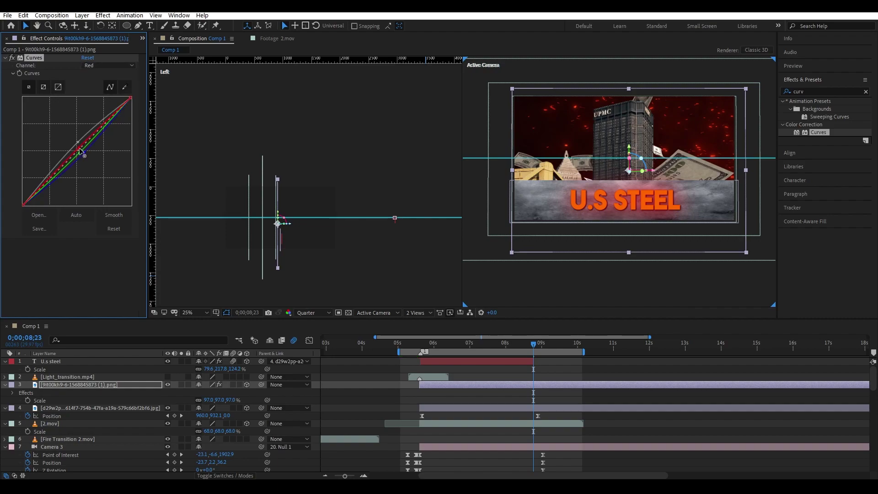
drag(78, 146, 78, 149)
click(12, 57)
Apply Glow to the building image with threshold 100% and radius 131.
click(828, 91)
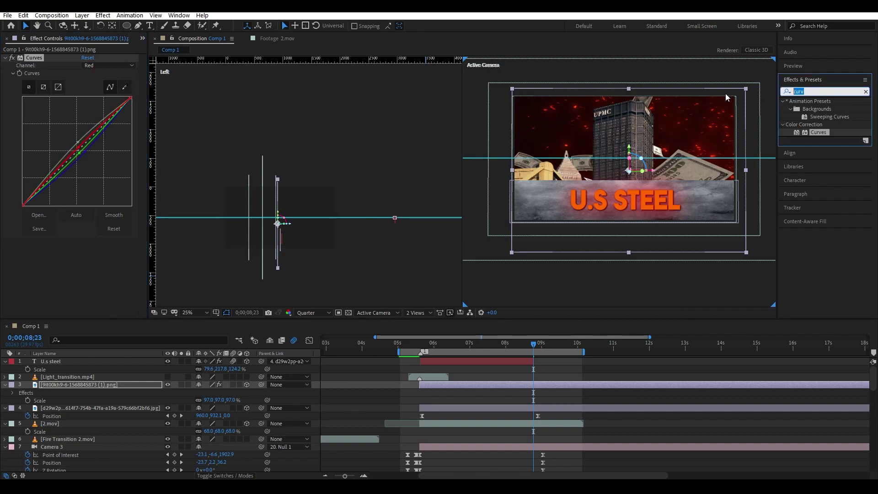
text(glow)
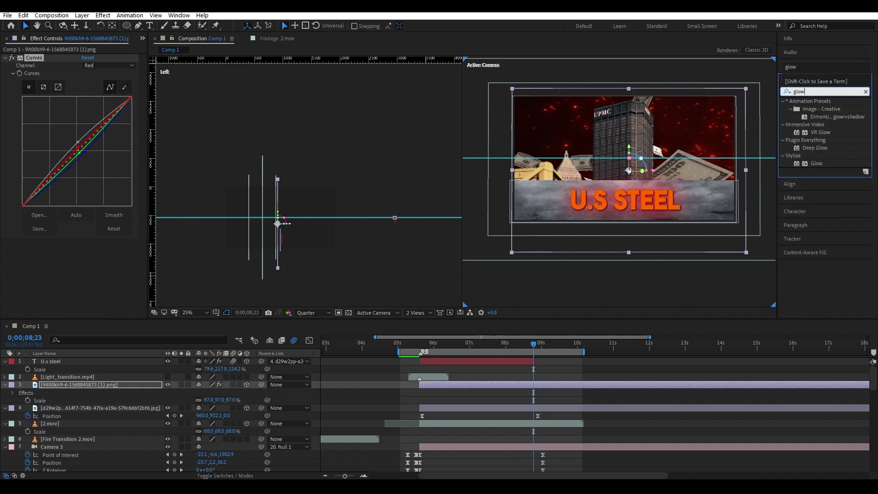
drag(816, 163, 118, 280)
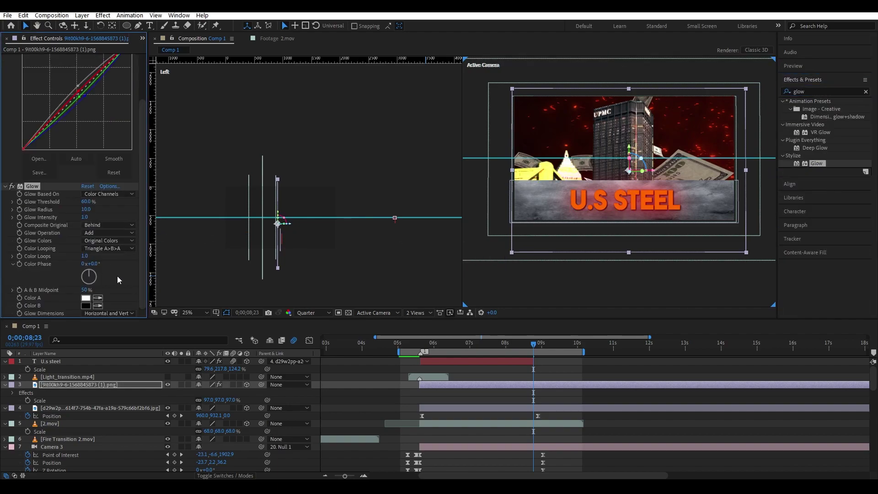
drag(88, 204, 129, 199)
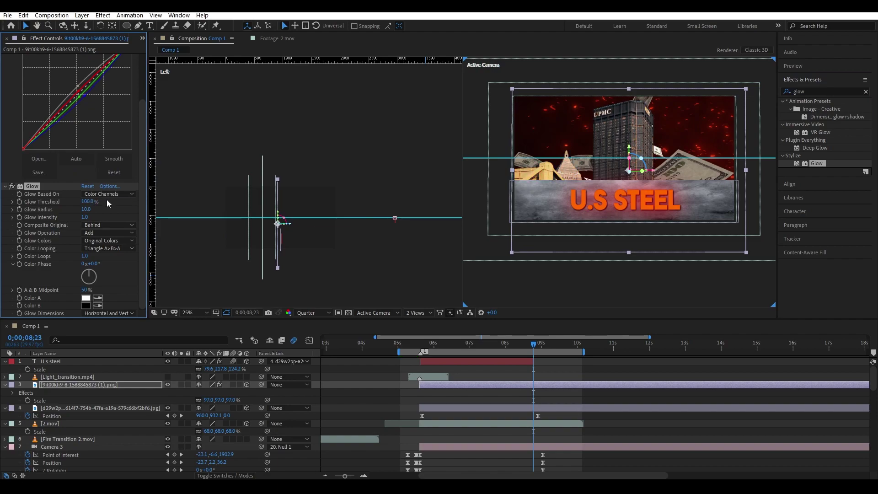
drag(114, 209, 130, 207)
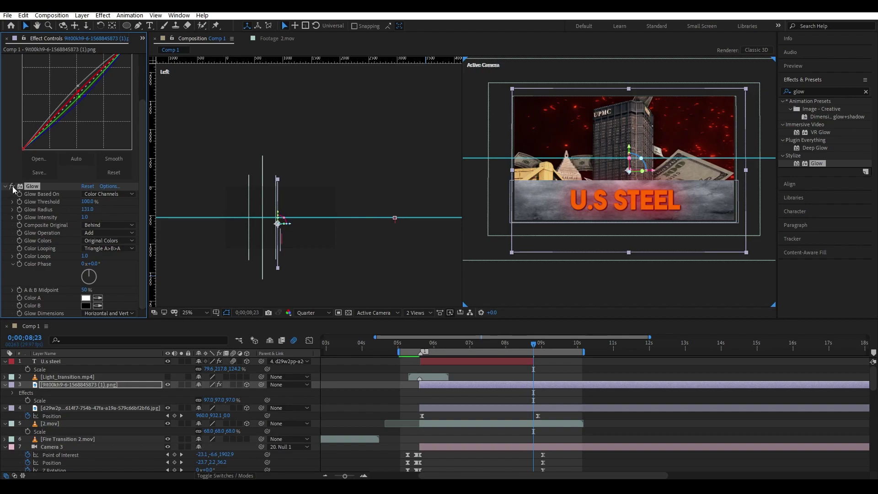
Collapse the Curves and Glow settings and select both effects for copying.
scroll(7, 128, up, 3)
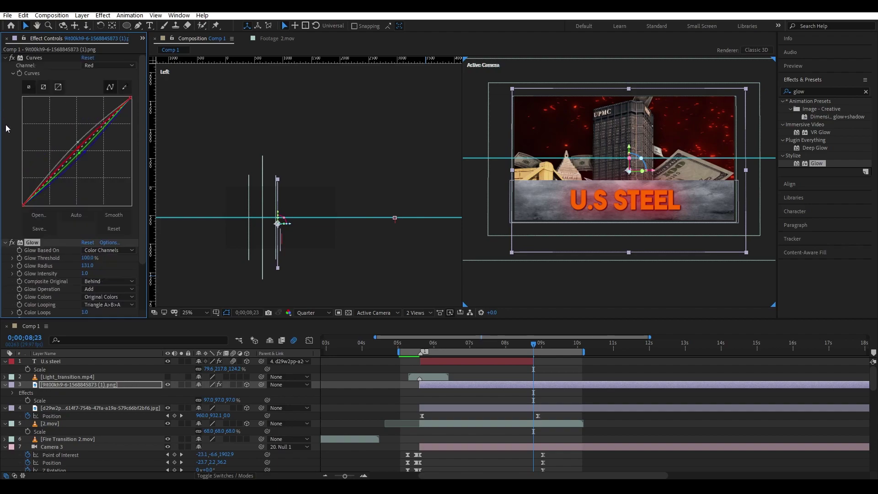
click(5, 58)
click(5, 65)
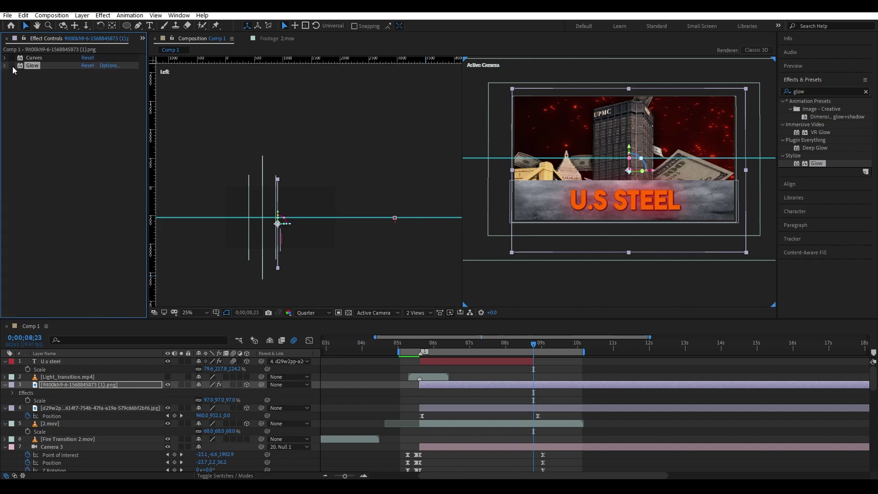
click(35, 75)
click(36, 64)
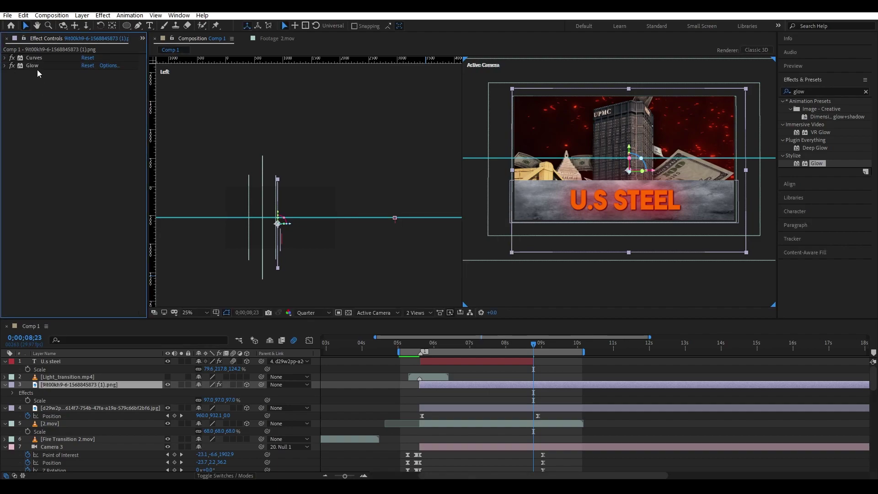
click(34, 57)
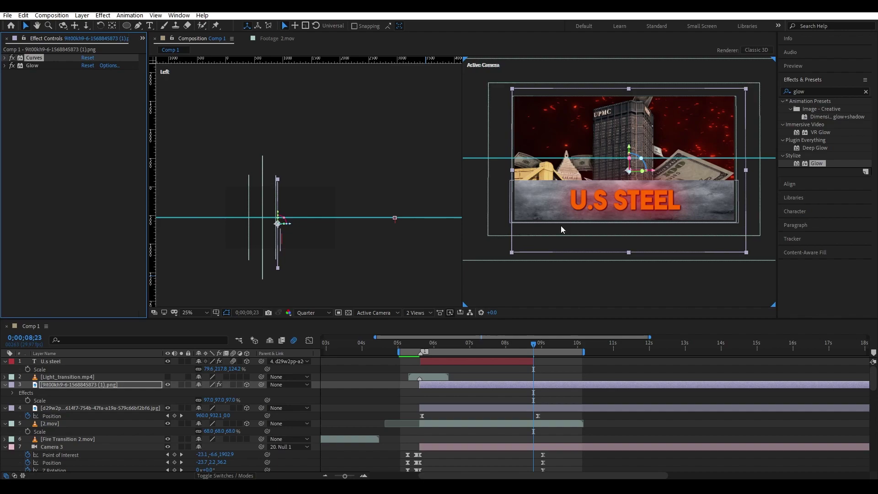
Paste the copied Curves and Glow onto the U.S STEEL banner image layer.
click(473, 428)
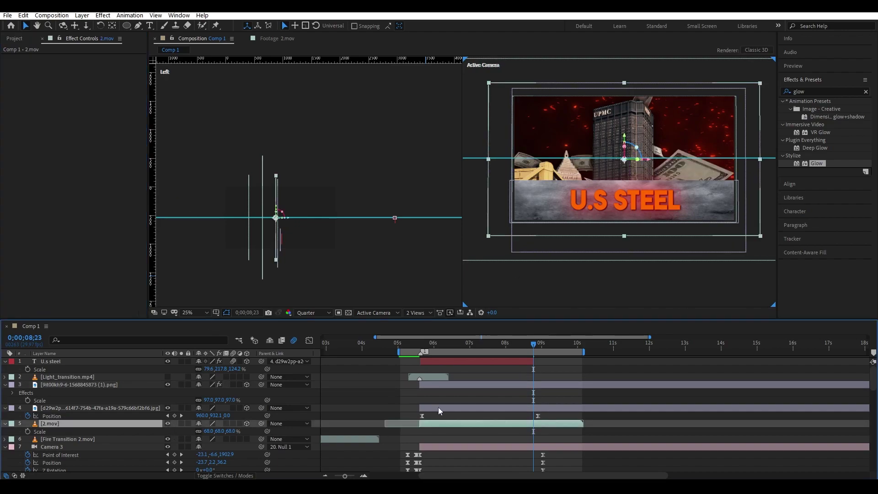
click(481, 384)
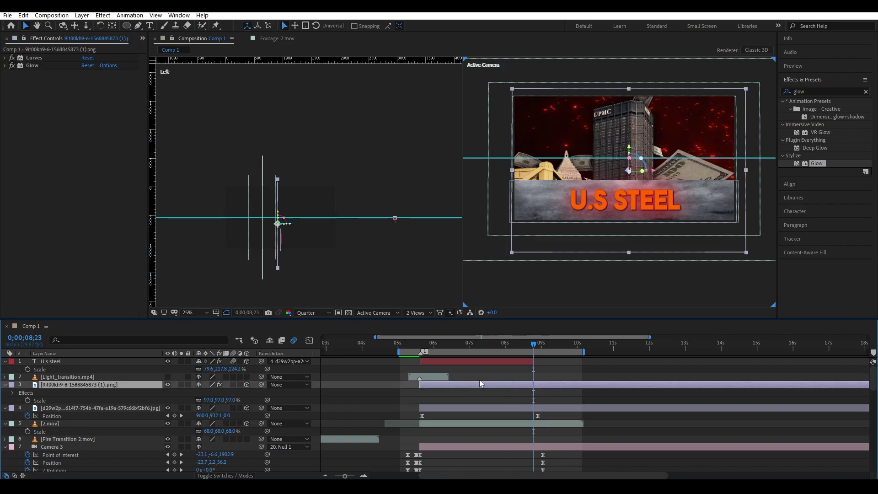
click(37, 106)
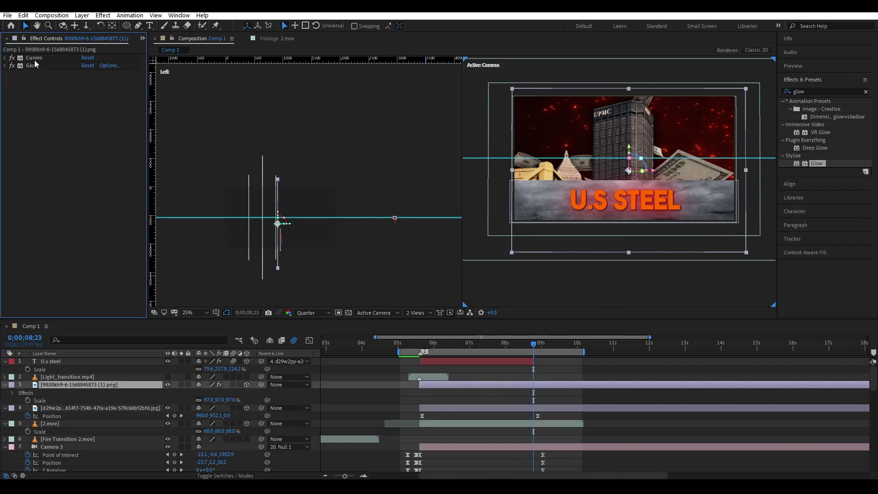
click(537, 415)
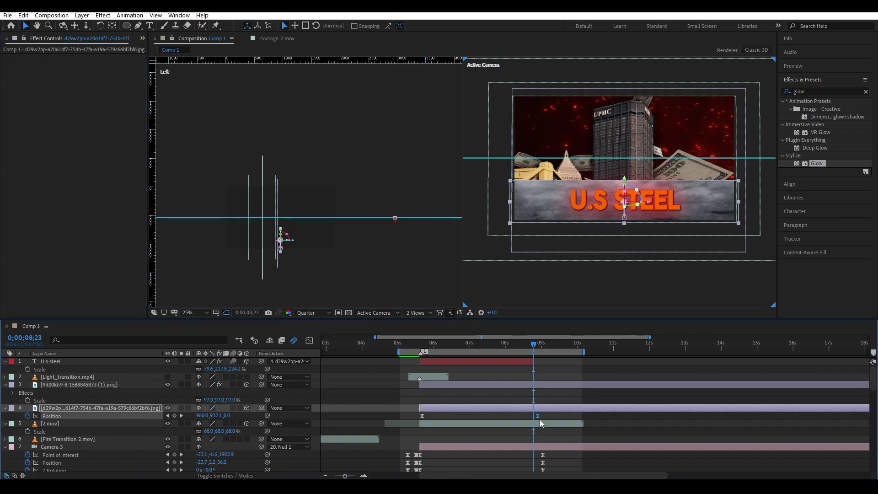
click(539, 423)
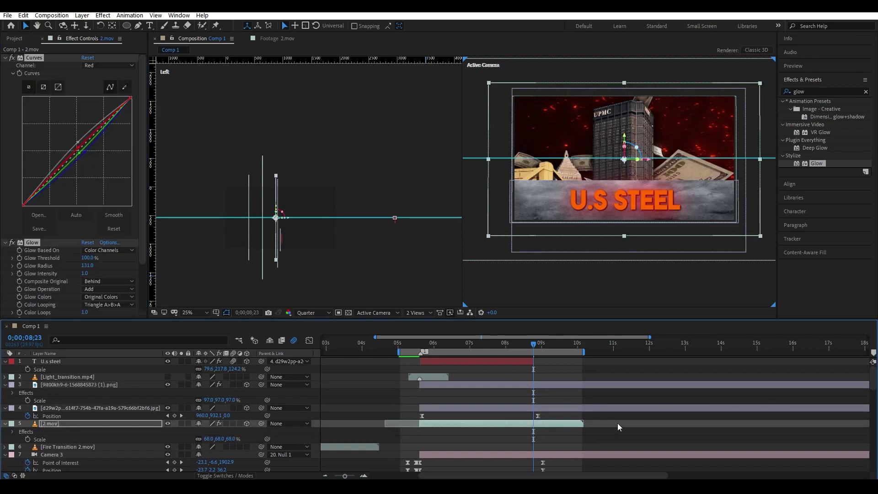
click(659, 294)
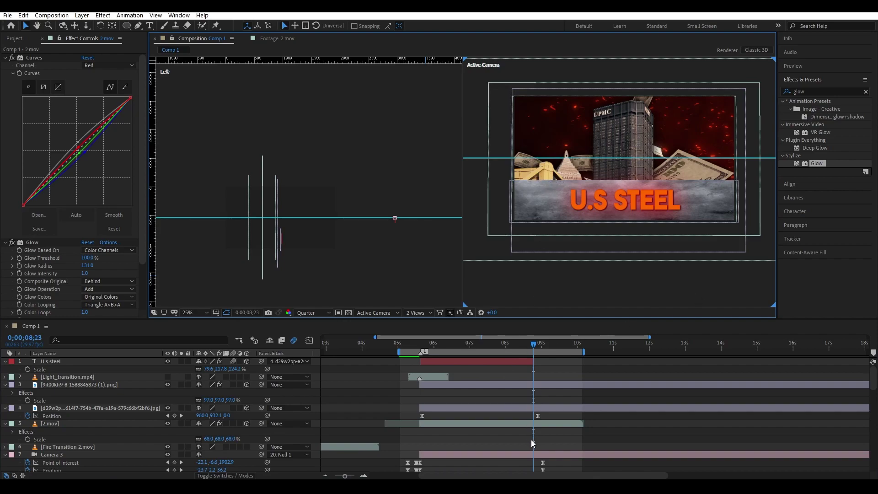
click(534, 384)
click(532, 407)
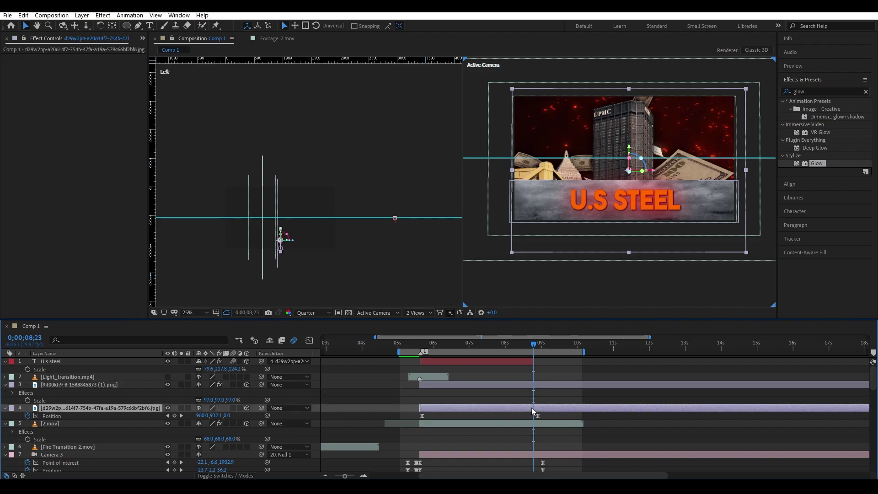
key(ctrl+v)
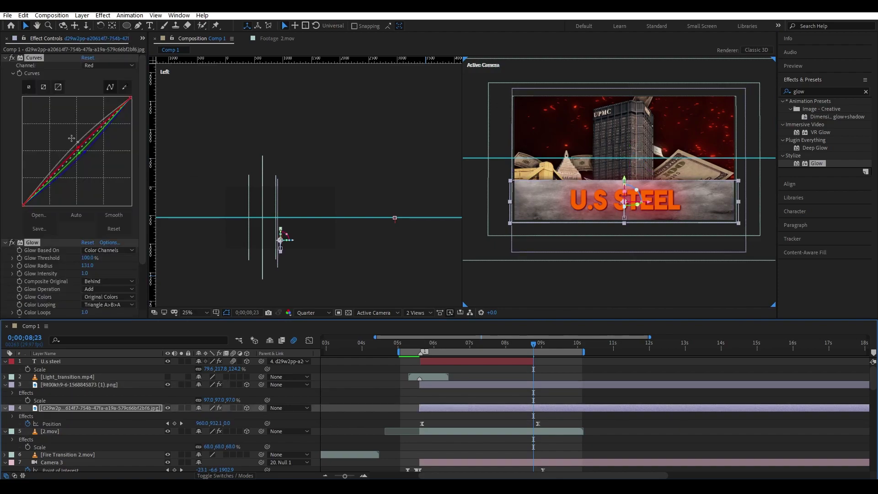
Compare the banner with Curves toggled off and on, leaving Curves enabled.
ctrl+click(6, 58)
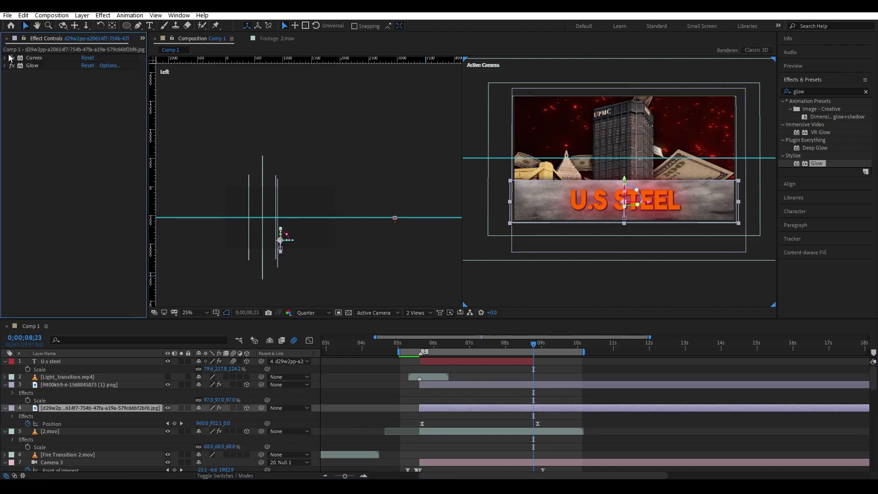
click(12, 58)
click(12, 58)
click(12, 58)
click(12, 58)
click(11, 58)
click(12, 58)
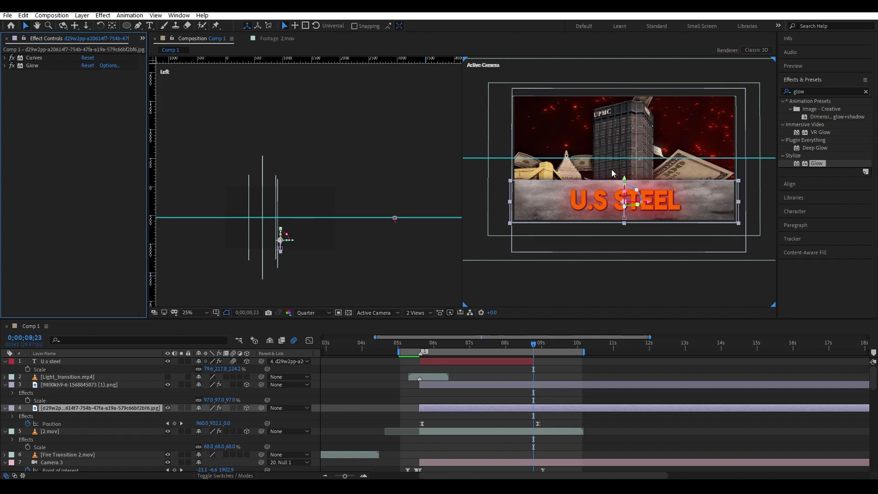
click(13, 58)
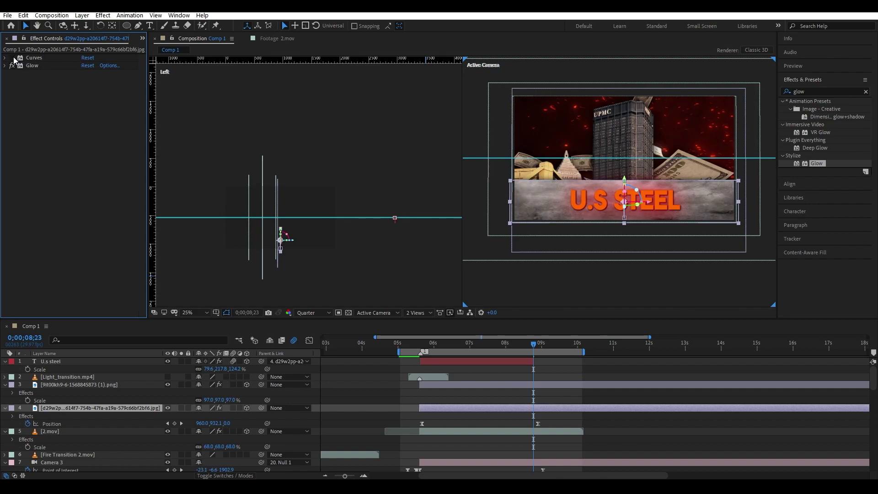
click(12, 58)
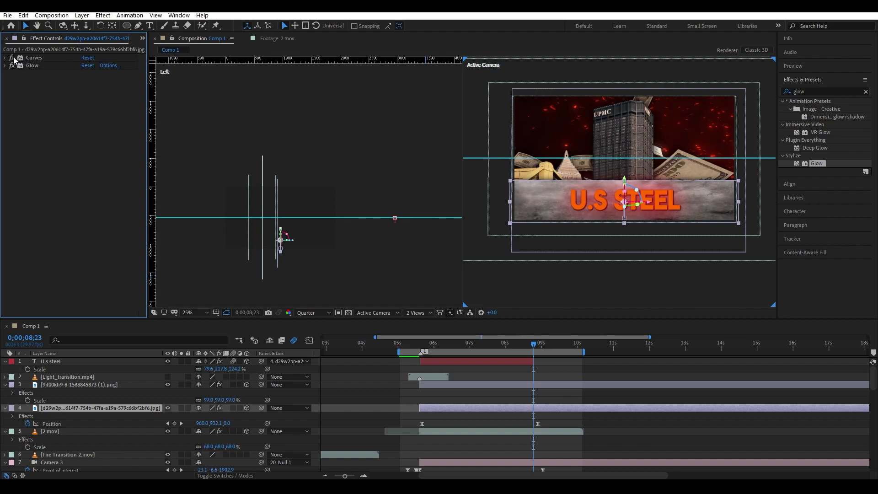
click(611, 392)
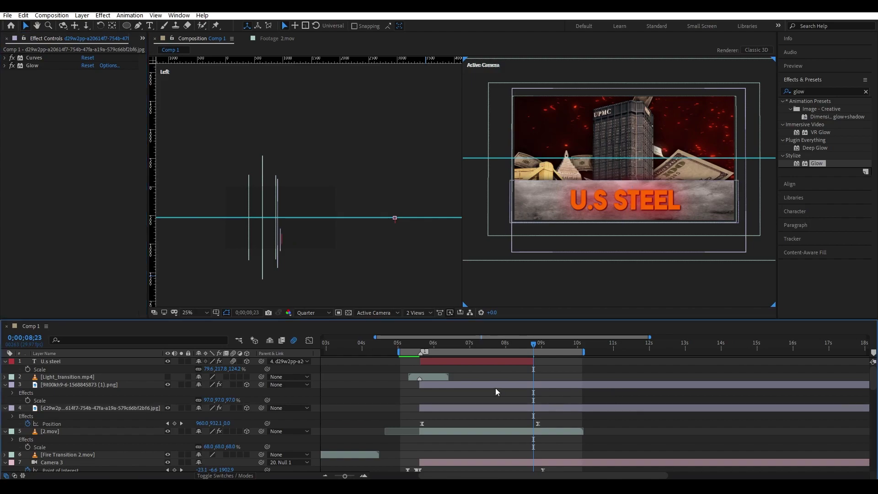
Turn on the Light_transition clip and preview it from 05;18.
click(418, 344)
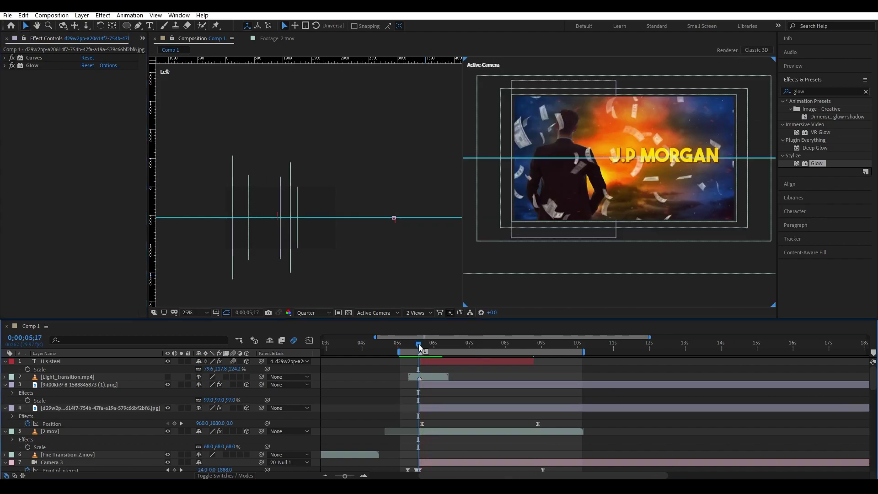
drag(419, 344, 420, 343)
click(429, 378)
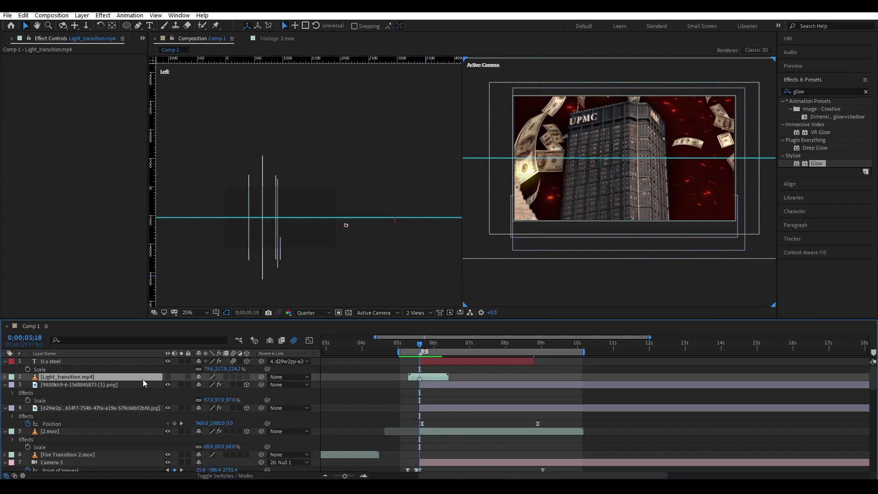
click(167, 377)
key(space)
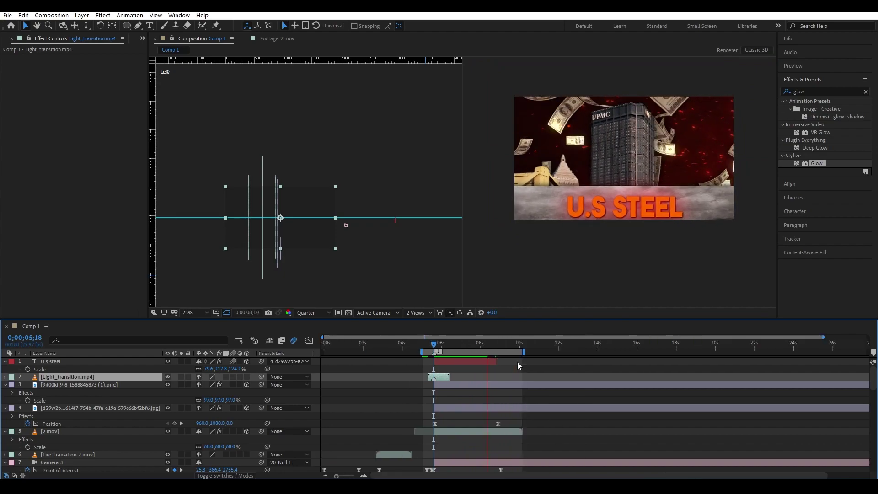
scroll(486, 365, up, 1)
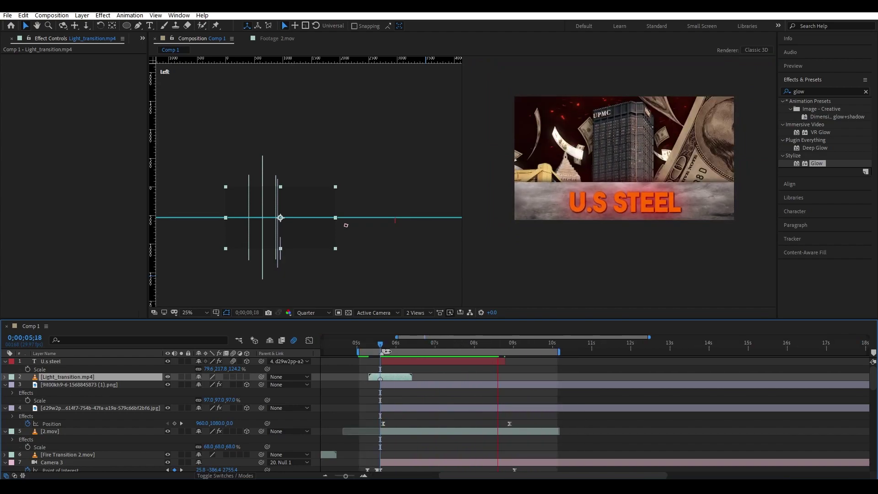
click(371, 347)
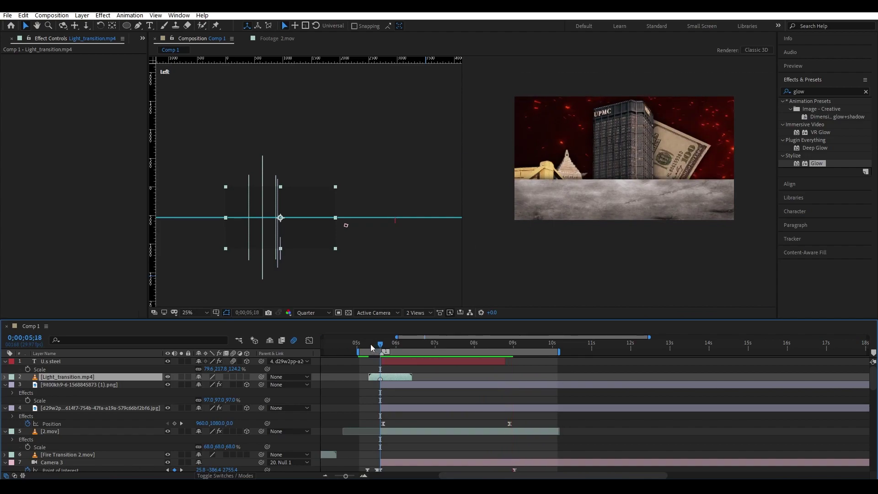
Play Comp 1 from the start to review the full intro.
click(507, 361)
key(space)
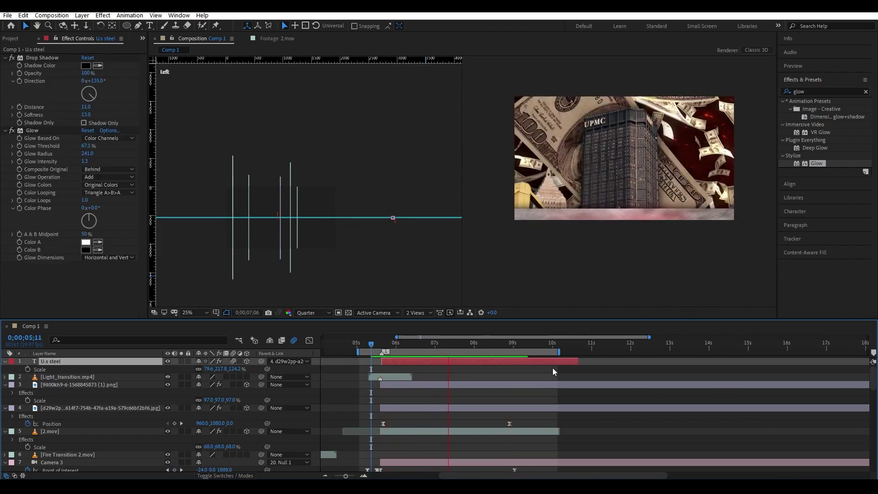
key(space)
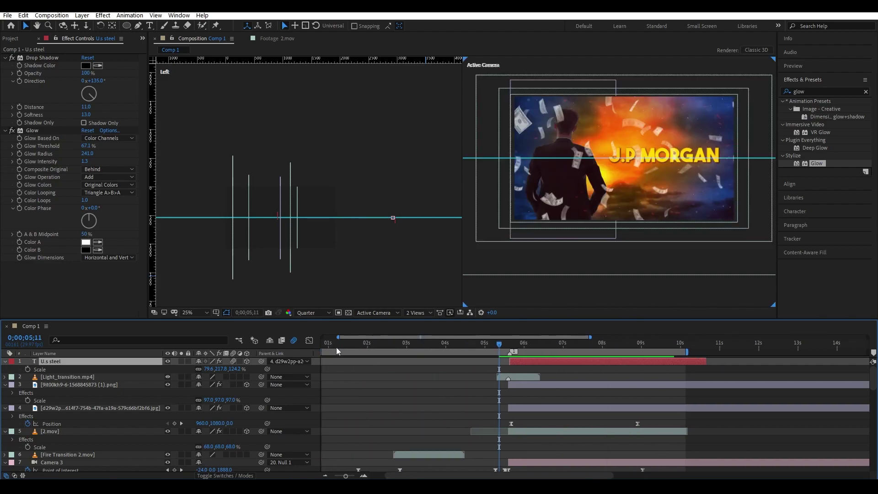
key(minus)
key(Home)
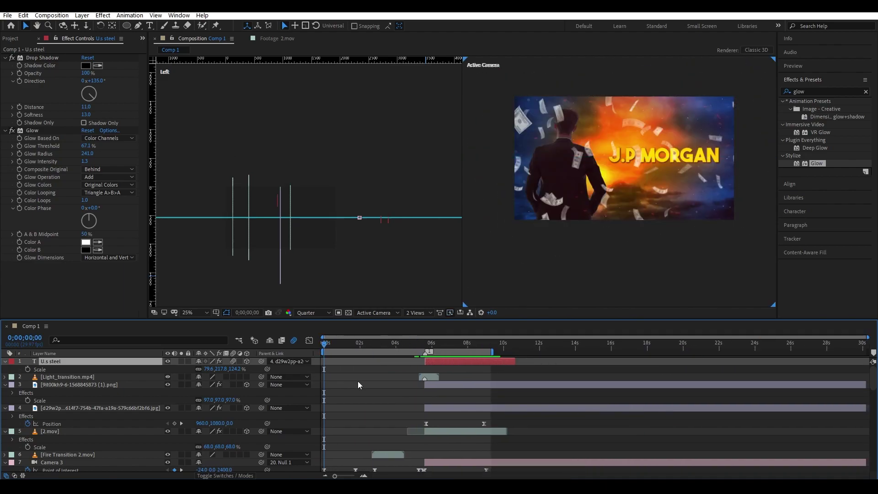
key(space)
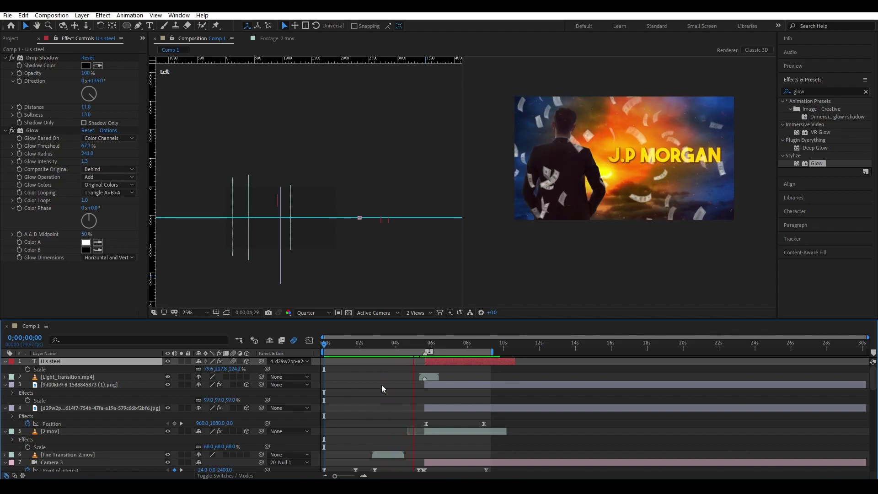
click(400, 343)
Paste the copied Curves and Glow effects onto the falling-money overlay layer.
drag(400, 343, 406, 343)
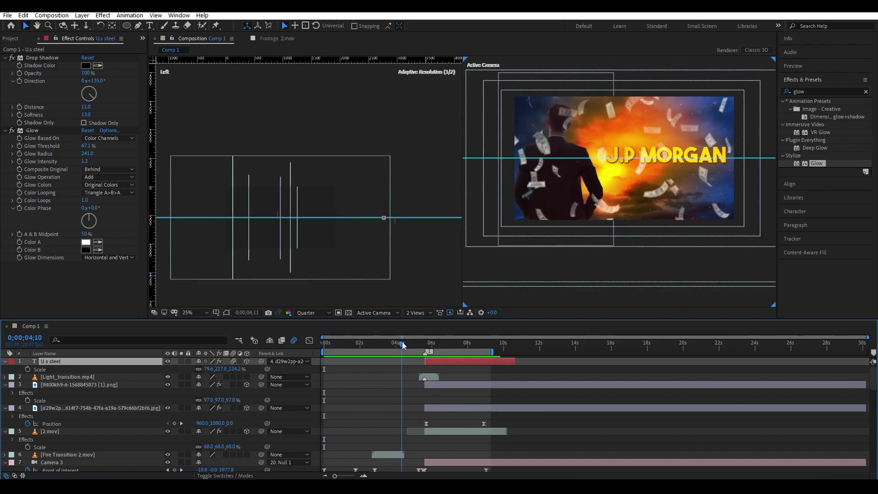
scroll(415, 420, down, 4)
scroll(415, 419, up, 3)
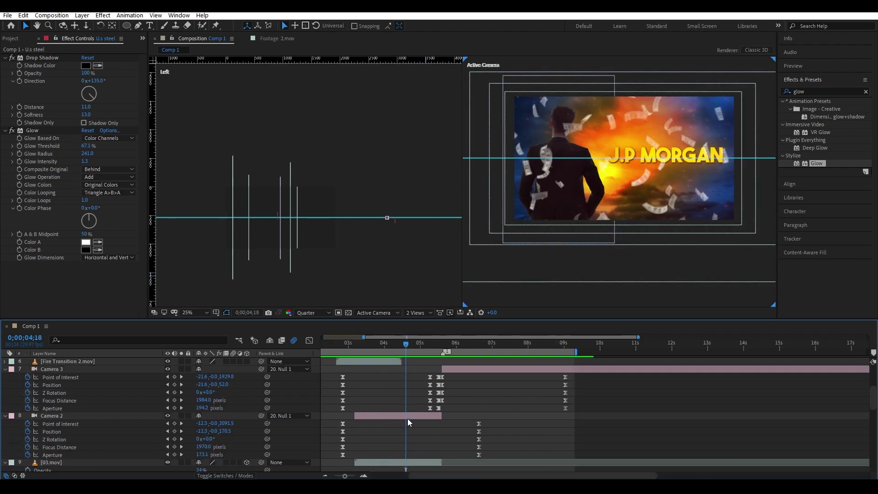
scroll(415, 419, down, 3)
click(155, 415)
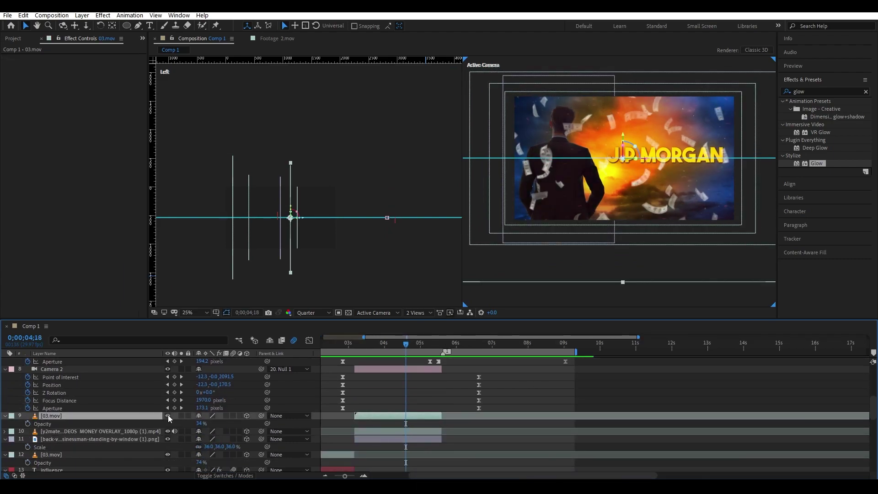
scroll(461, 375, down, 3)
click(137, 408)
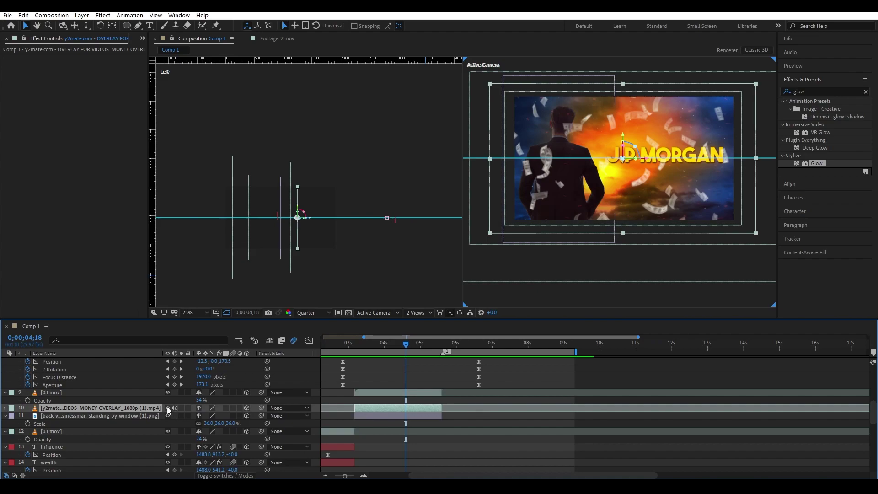
click(168, 407)
click(167, 408)
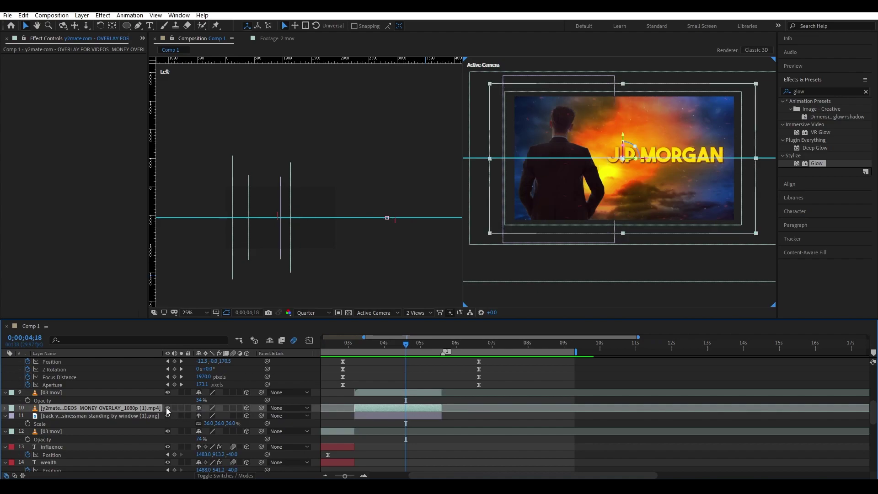
key(ctrl+v)
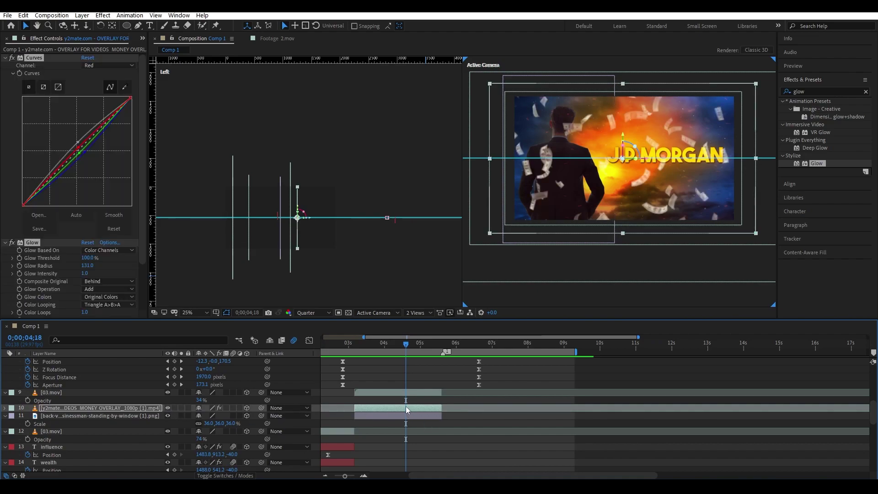
ctrl+click(5, 58)
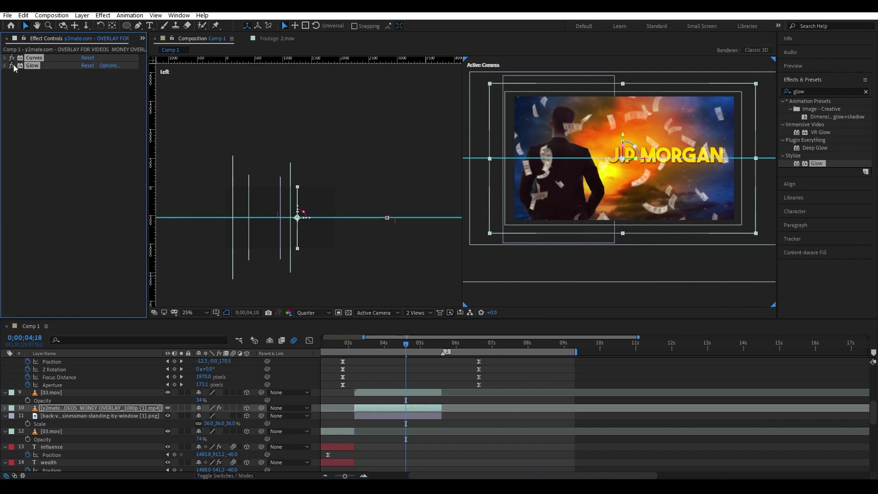
Paste Curves and Glow onto the back-view businessman layer and save the project.
click(418, 415)
click(167, 416)
click(167, 416)
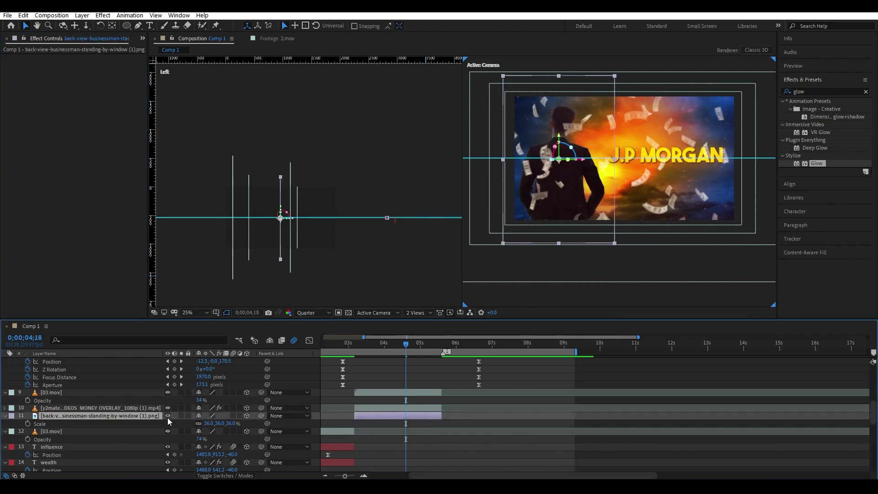
key(ctrl+v)
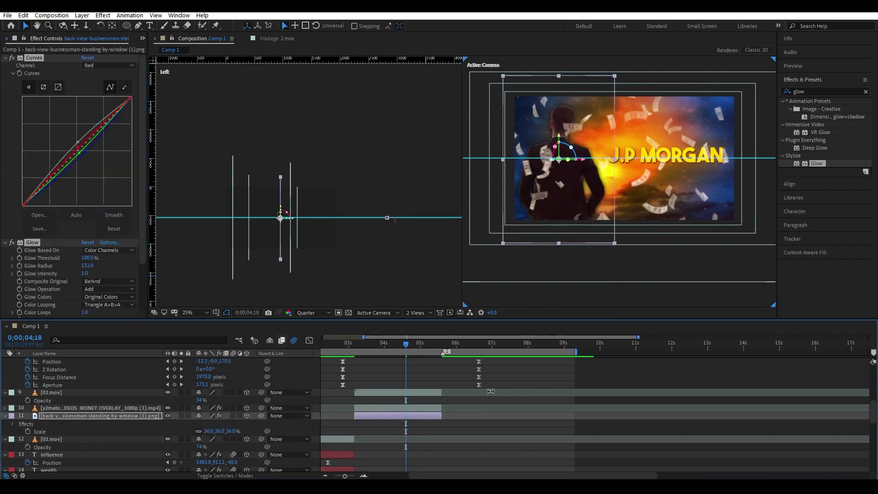
click(235, 253)
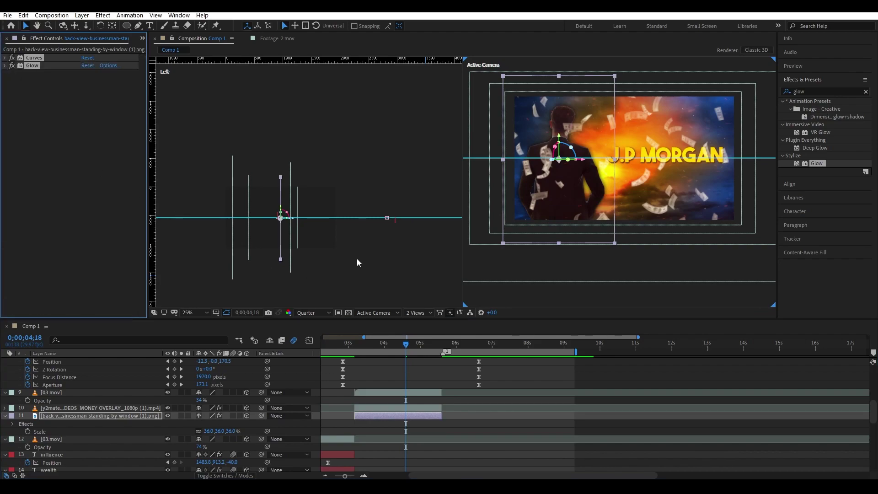
key(ctrl+s)
Reselect the money overlay and businessman layers, then preview Comp 1 from the start.
click(101, 415)
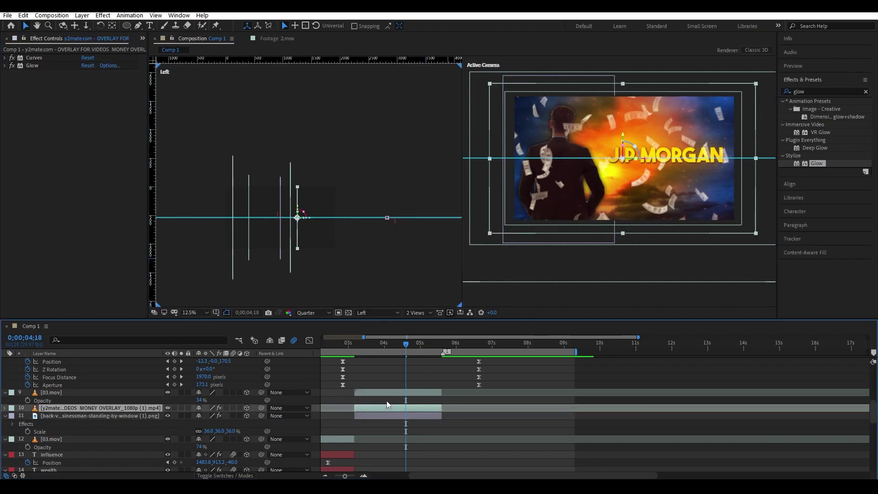
click(12, 58)
click(12, 65)
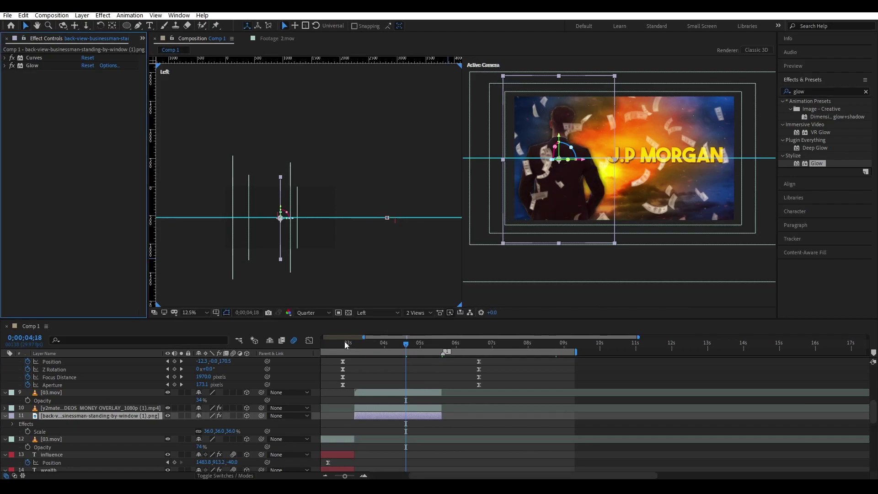
key(minus)
key(Home)
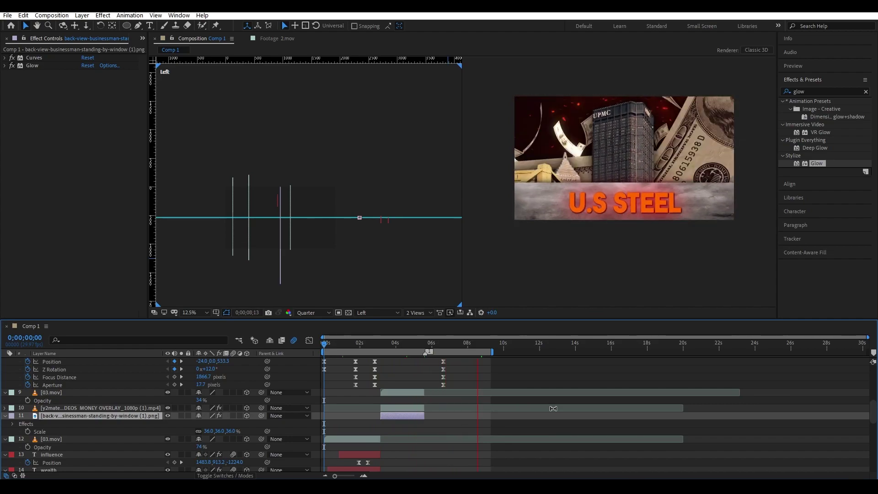
Drag Camera 3's last keyframes earlier on the timeline.
click(446, 342)
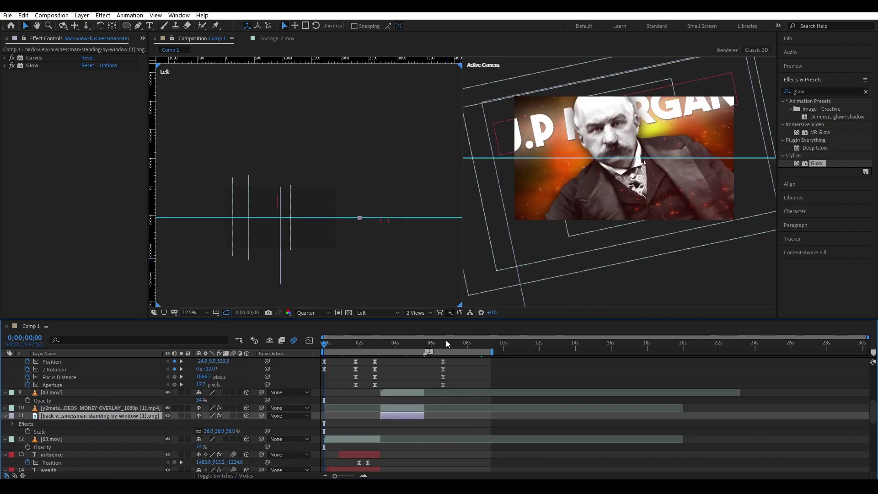
scroll(444, 361, up, 2)
scroll(444, 361, up, 2)
scroll(450, 413, up, 2)
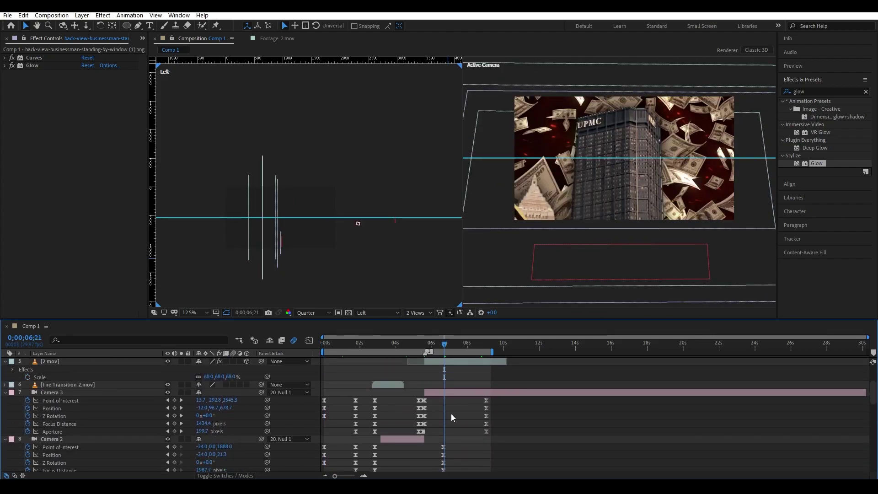
mouse_move(493, 396)
mouse_down()
mouse_move(482, 434)
mouse_move(461, 431)
mouse_up()
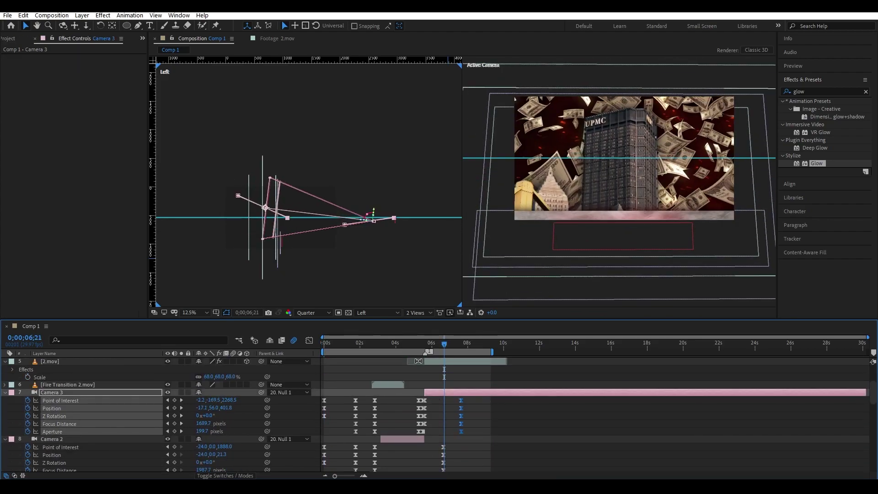
click(368, 342)
key(Home)
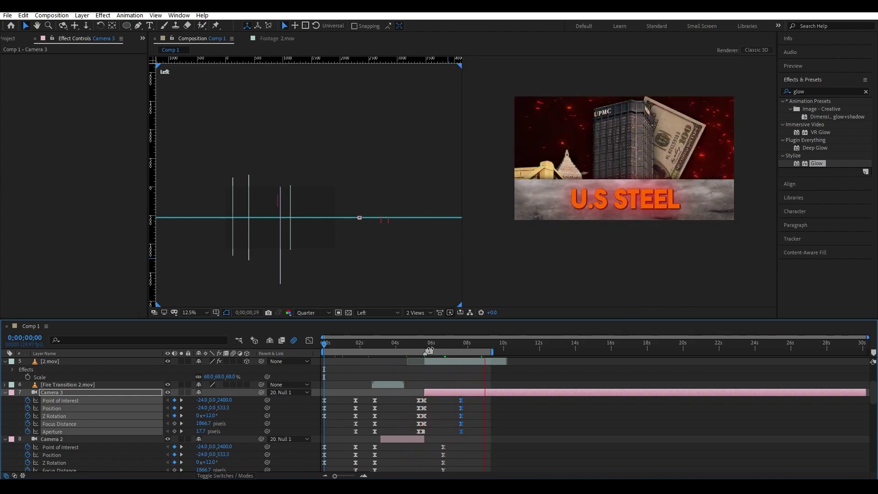
Scrub between the J.P MORGAN shot and the U.S STEEL shot to check the faster camera push.
drag(421, 346, 373, 347)
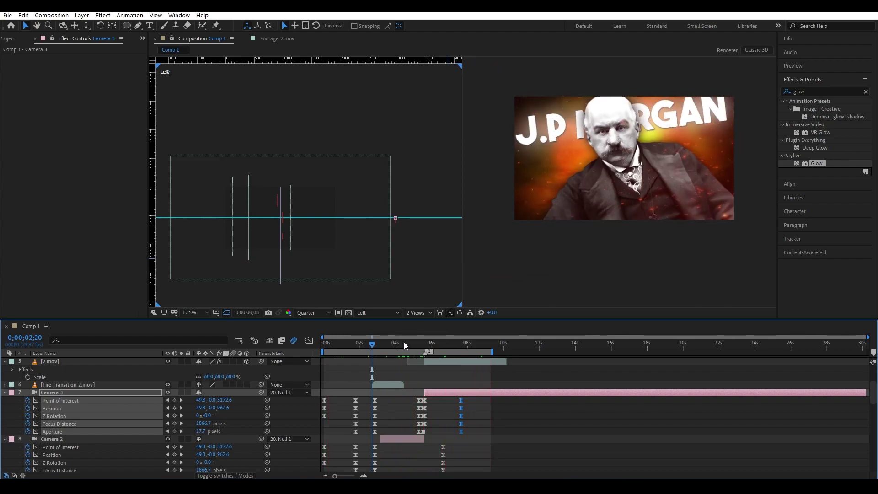
drag(405, 344, 399, 344)
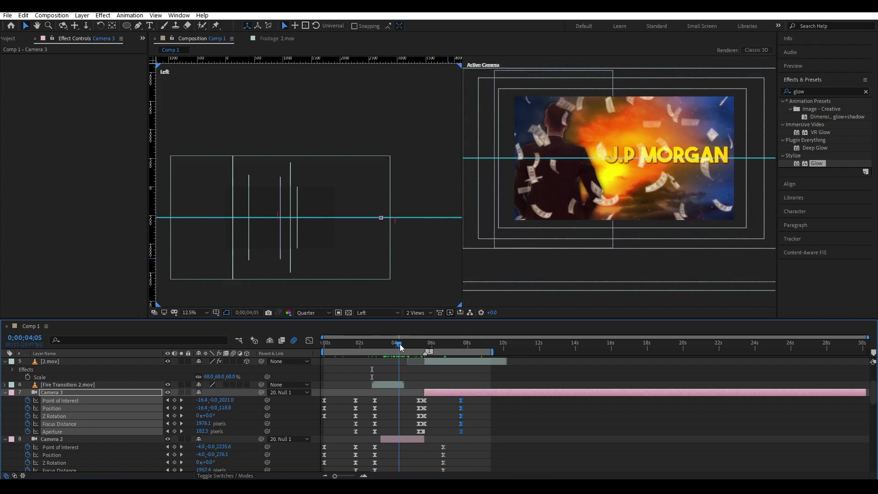
drag(400, 347, 455, 346)
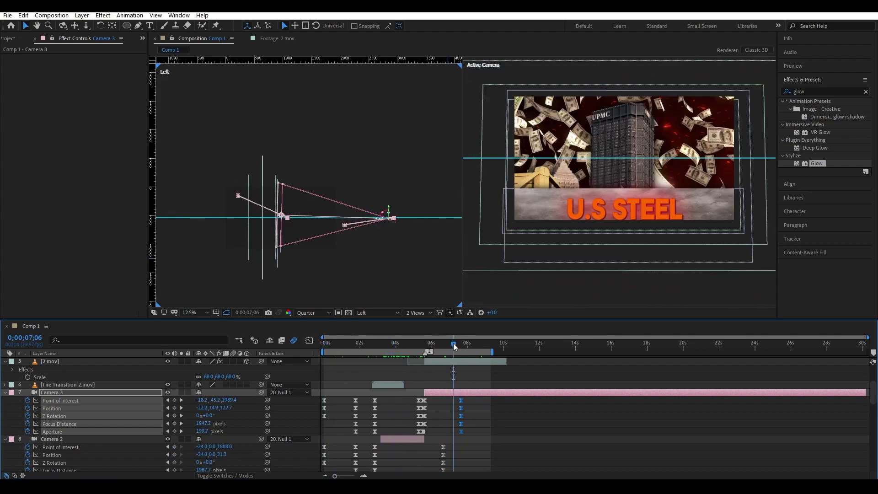
scroll(486, 372, up, 2)
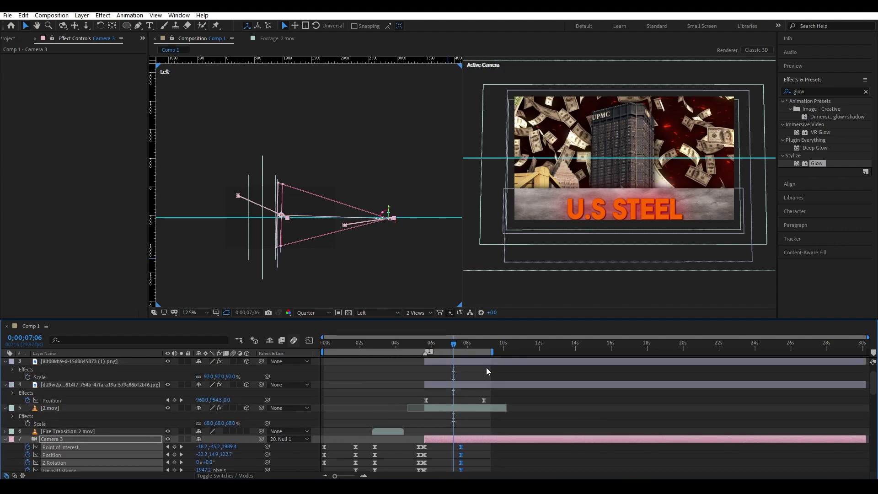
scroll(487, 371, up, 1)
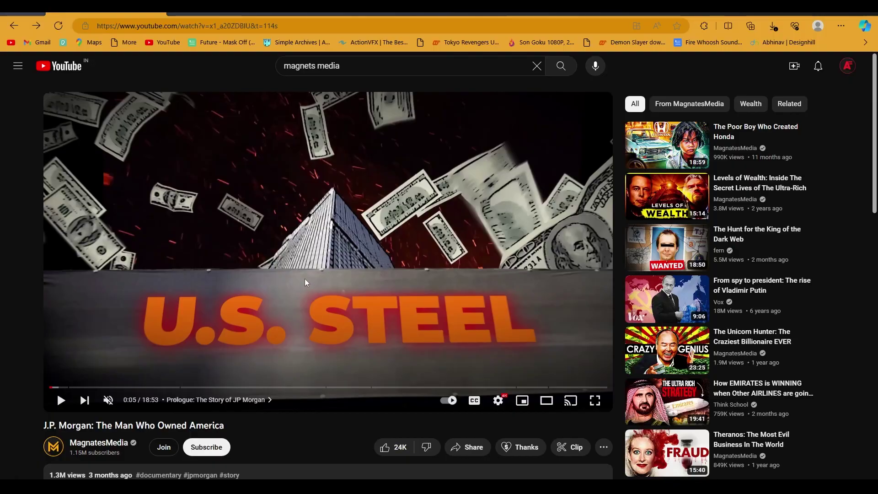
Play the reference documentary, rewinding 5 seconds twice, and pause on the U.S. STEEL frame.
click(304, 279)
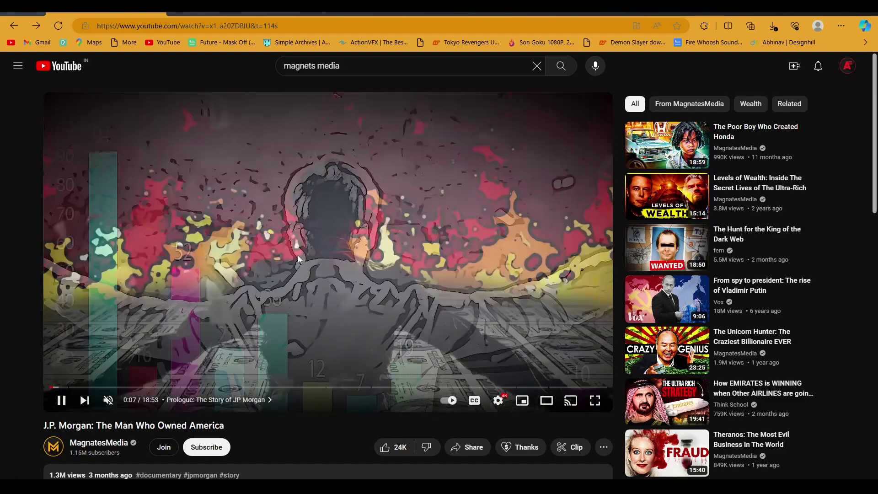
click(273, 252)
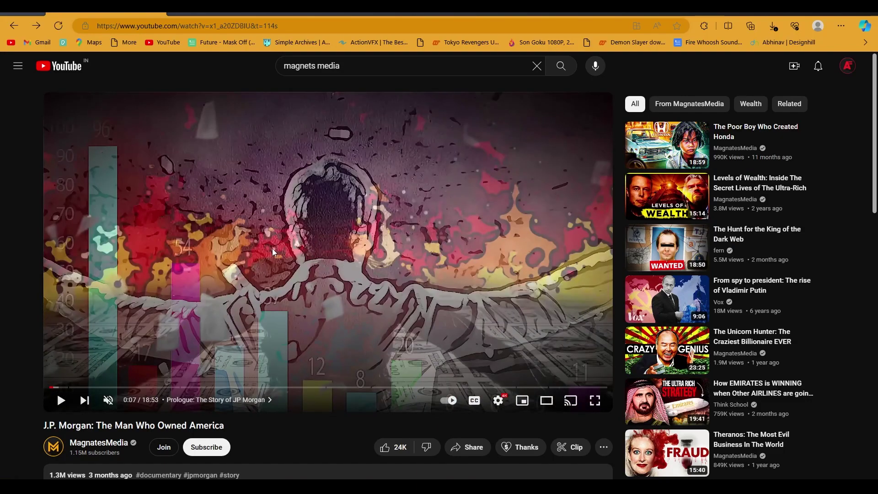
click(170, 301)
key(Left)
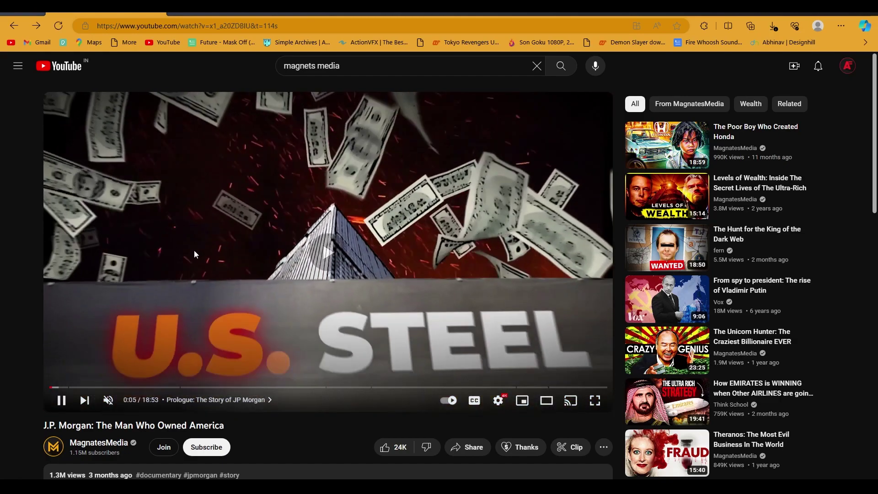
click(194, 251)
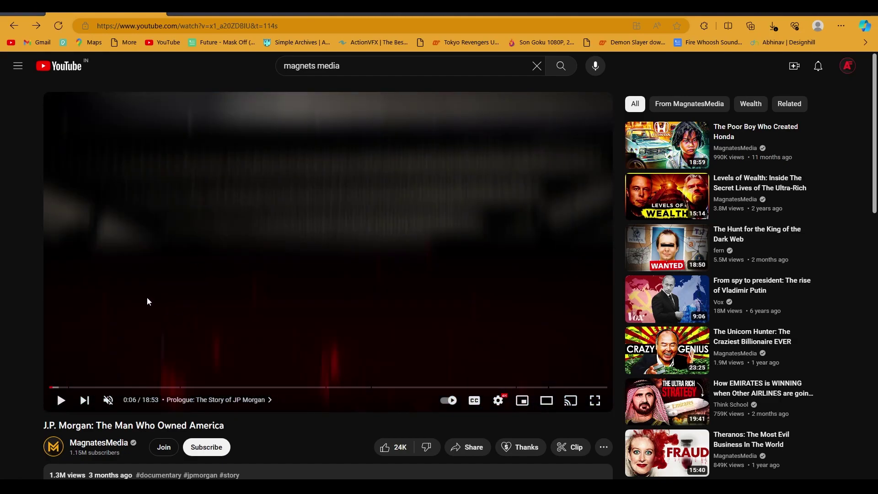
click(161, 298)
key(Left)
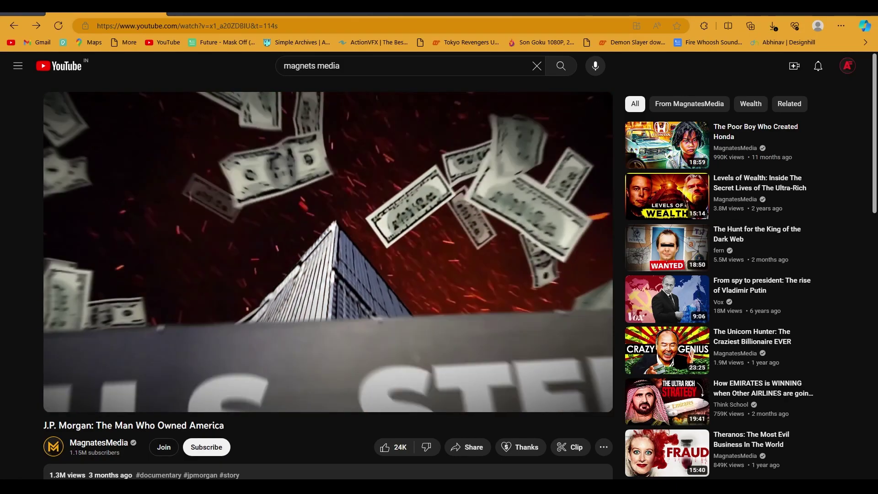
click(181, 341)
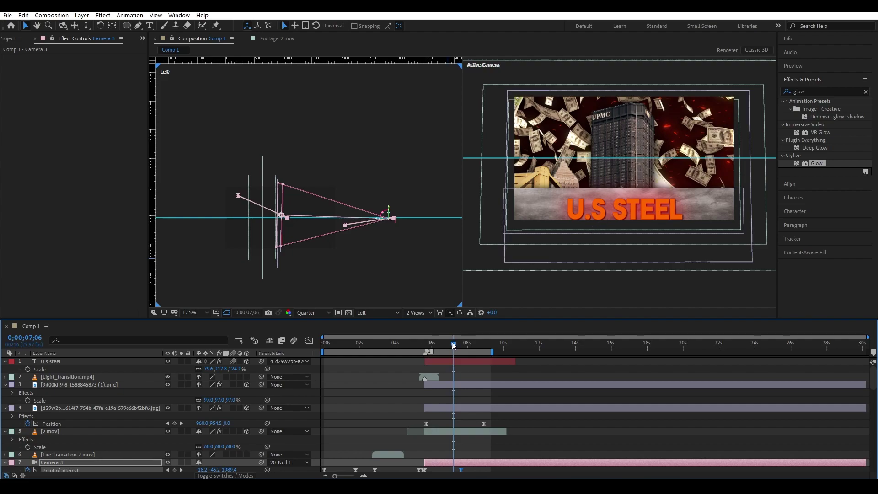
Duplicate the U.s steel title as U.s steel 2 and apply Animation Composer's Fade Characters Separately.
click(449, 361)
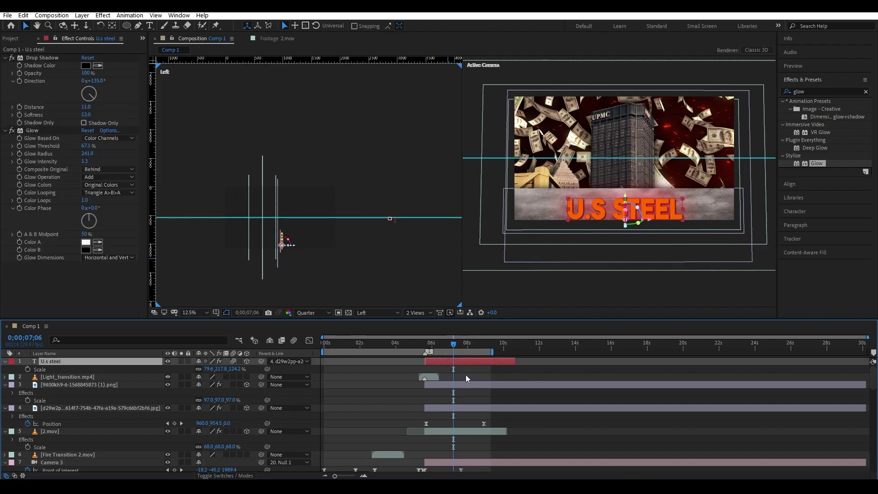
key(ctrl+d)
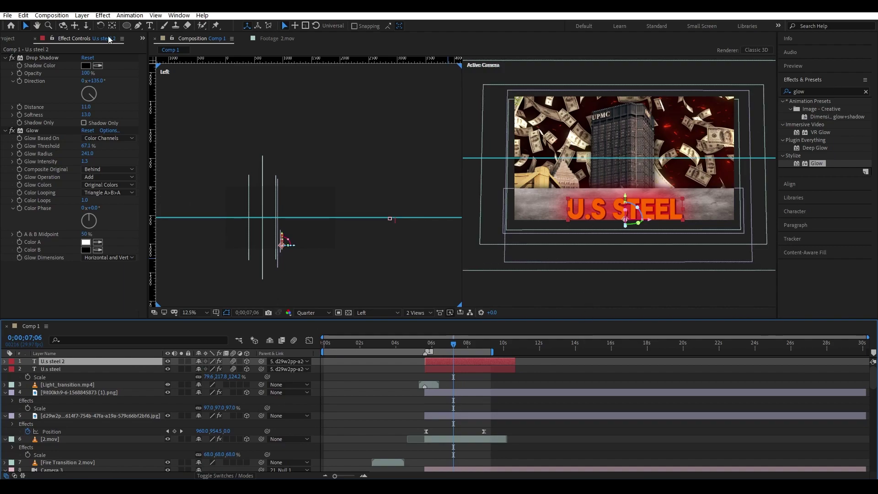
click(179, 15)
click(215, 90)
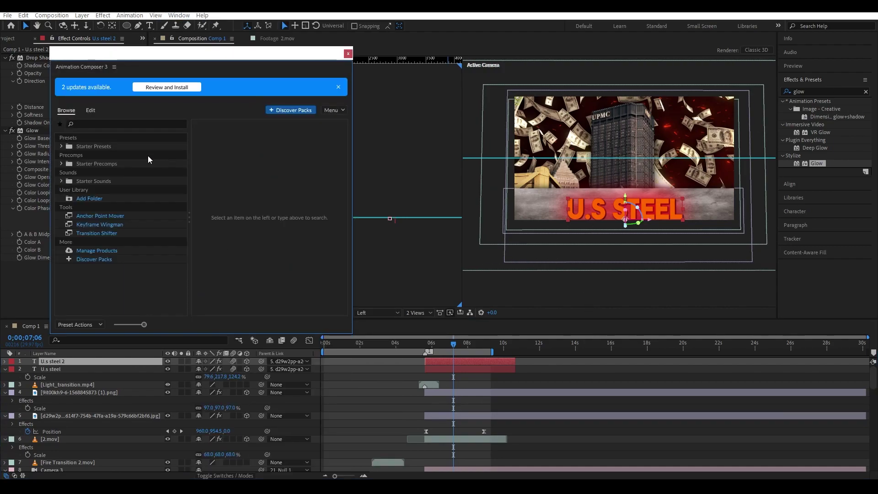
click(61, 146)
click(112, 172)
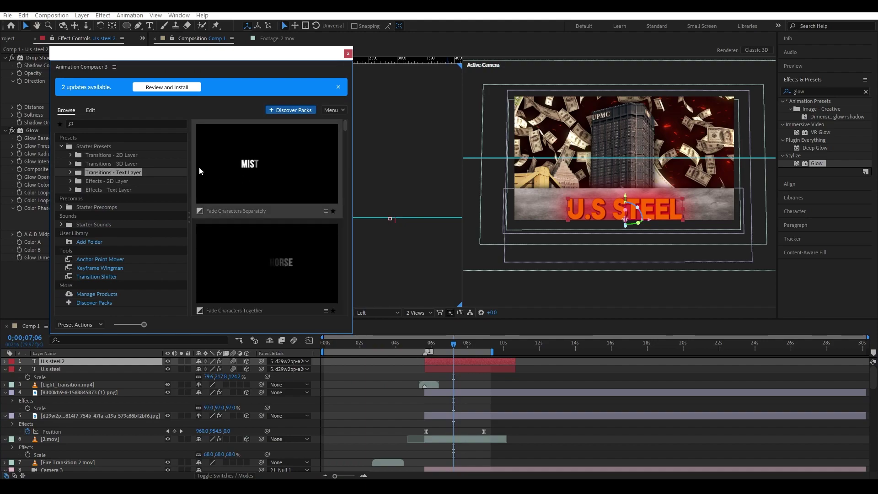
double_click(267, 164)
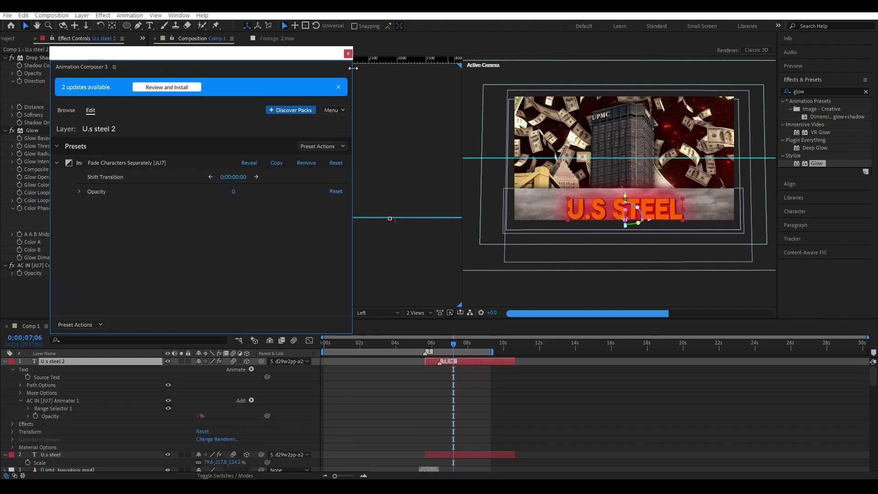
click(347, 55)
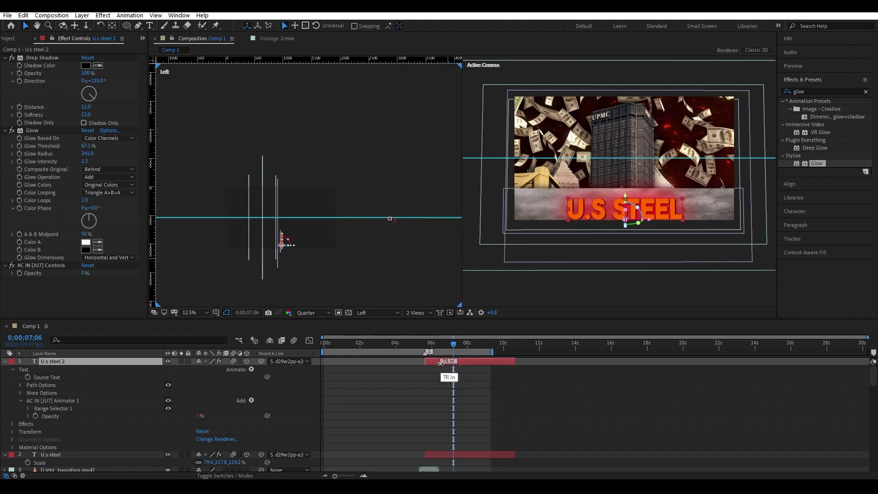
Select the TR In transition marker and hide the effects search results.
click(440, 363)
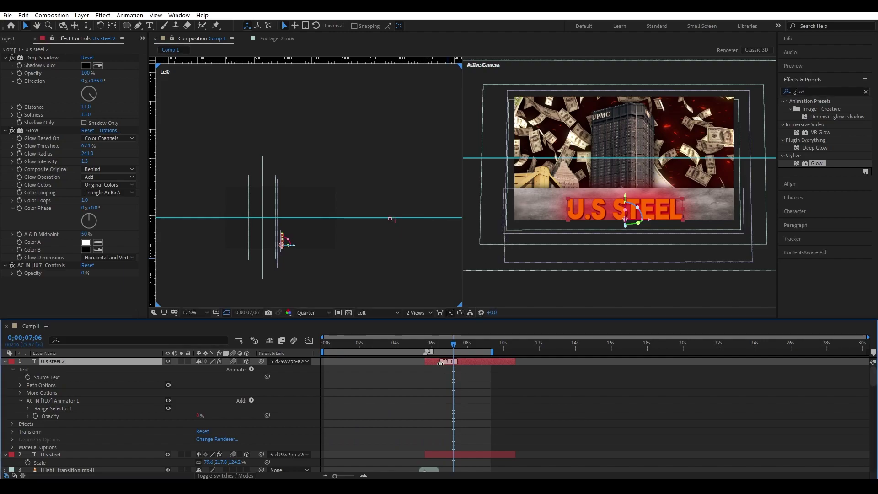
scroll(434, 367, up, 2)
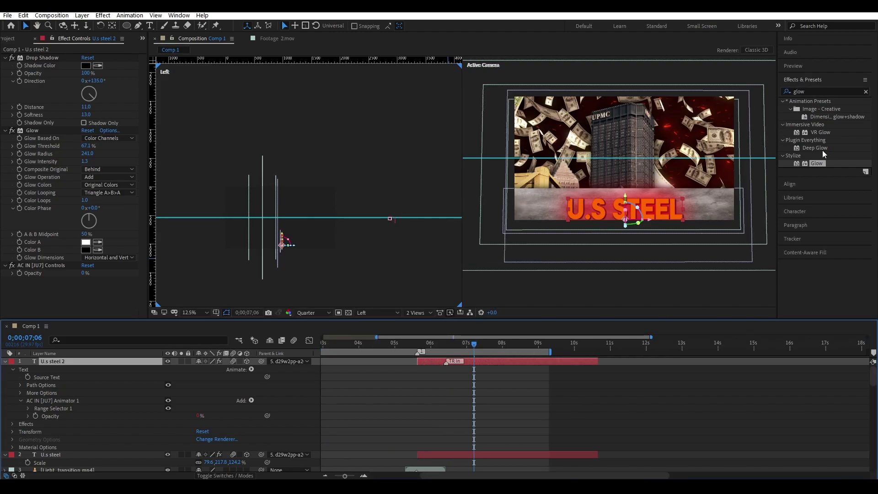
click(843, 80)
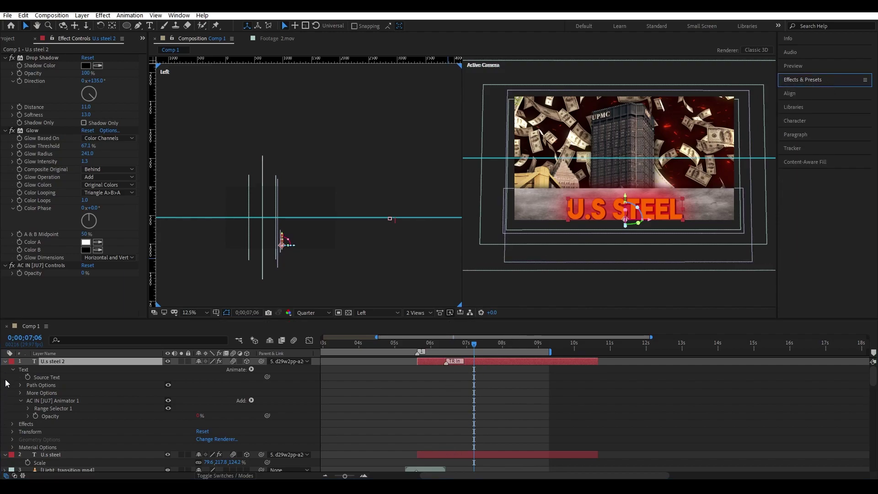
Set the U.s steel text layer's fill colour to white.
click(4, 362)
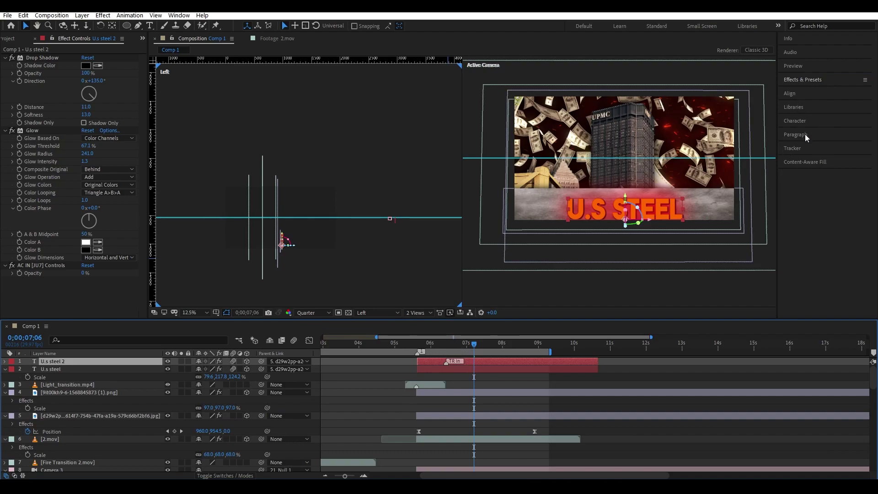
click(461, 370)
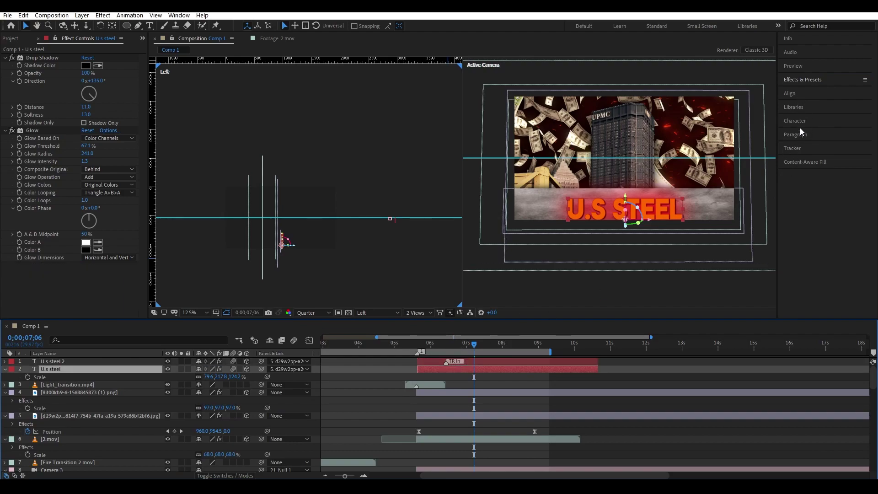
click(168, 362)
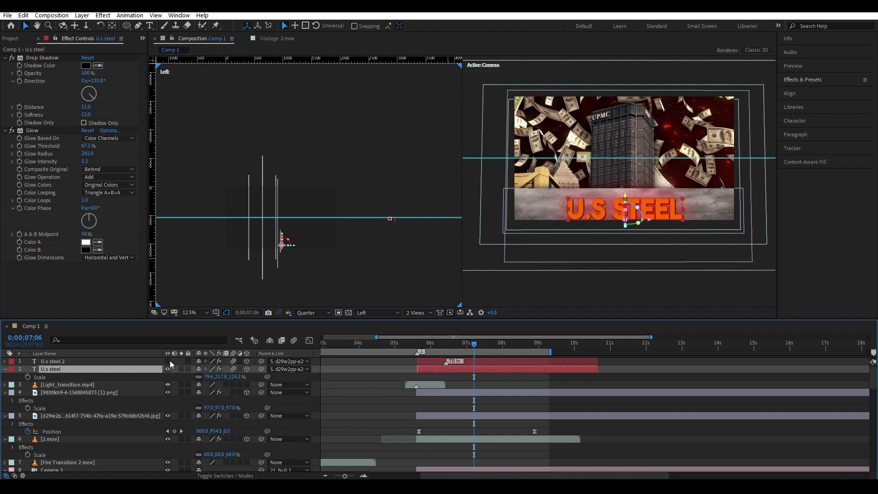
click(802, 121)
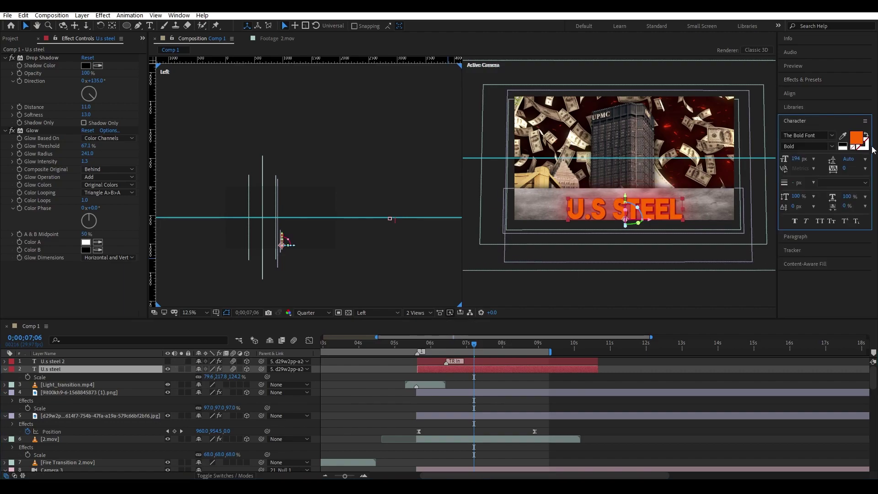
click(856, 137)
click(268, 191)
click(248, 173)
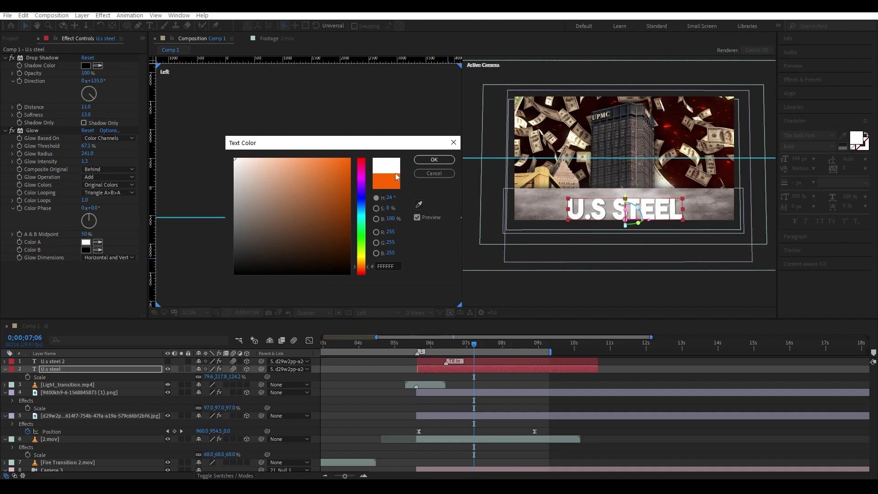
click(434, 160)
Move U.s steel 2's TR In marker later and preview the title from 5;18.
drag(446, 362, 464, 361)
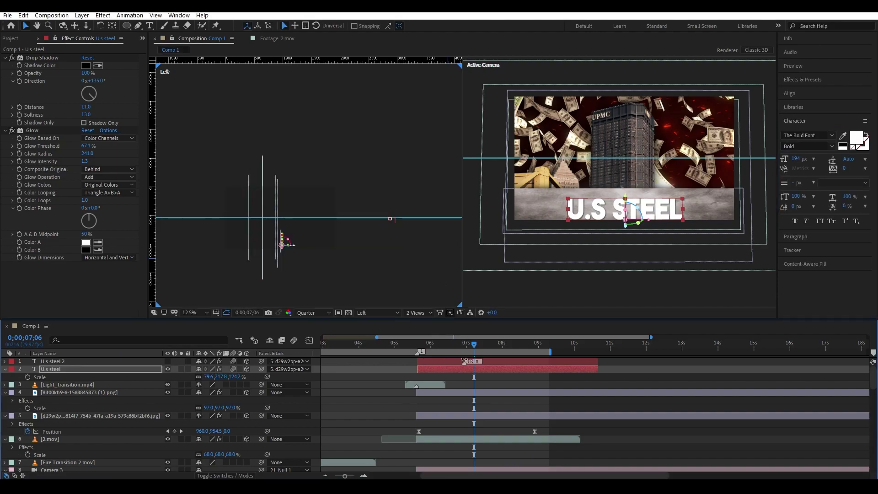
click(415, 350)
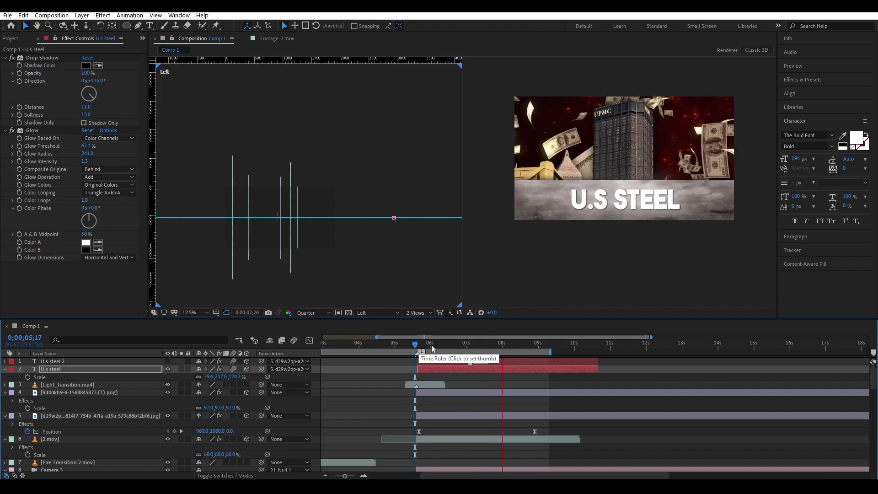
click(479, 344)
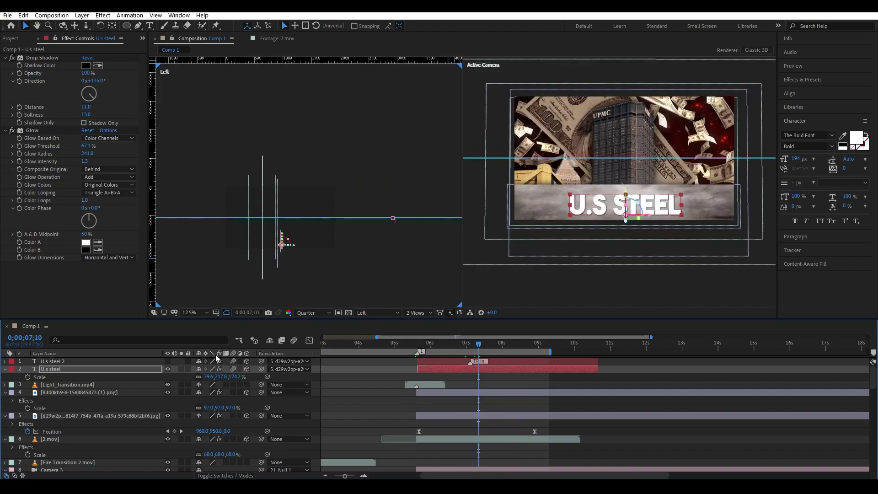
click(171, 358)
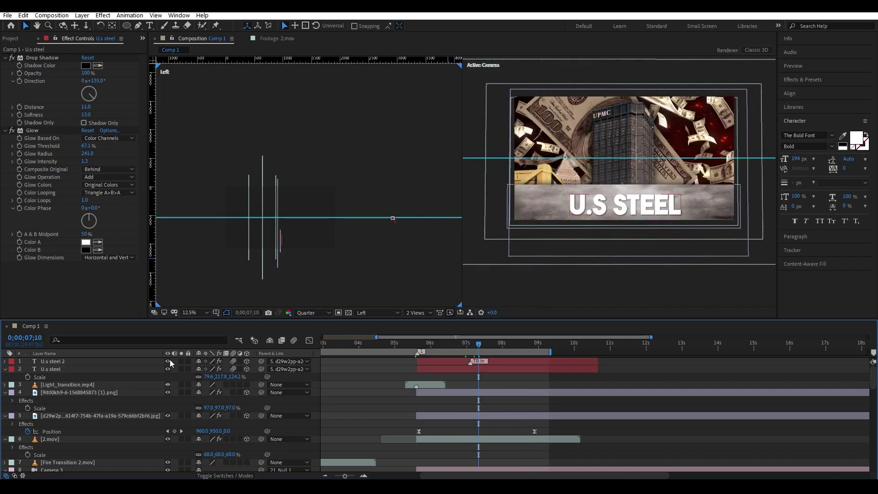
click(418, 347)
key(space)
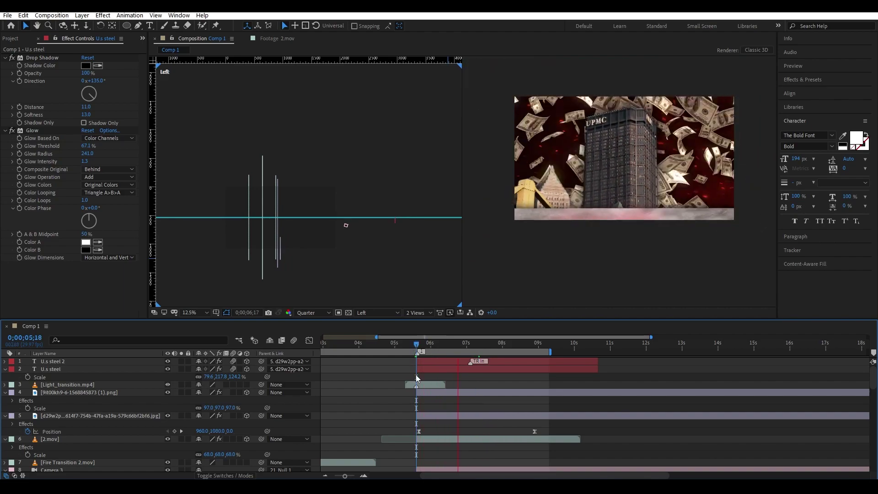
click(471, 344)
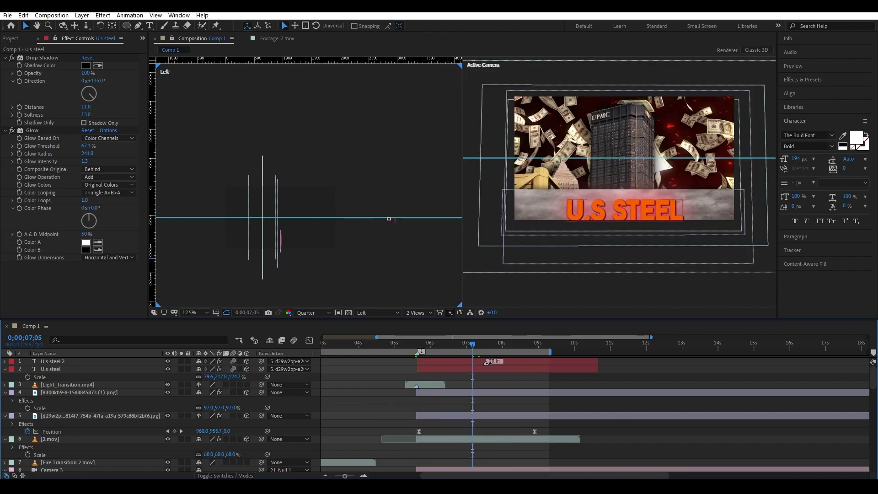
Shift the U.s steel 2 layer later and place its TR In marker near 8 seconds.
drag(522, 362, 555, 362)
click(422, 343)
key(space)
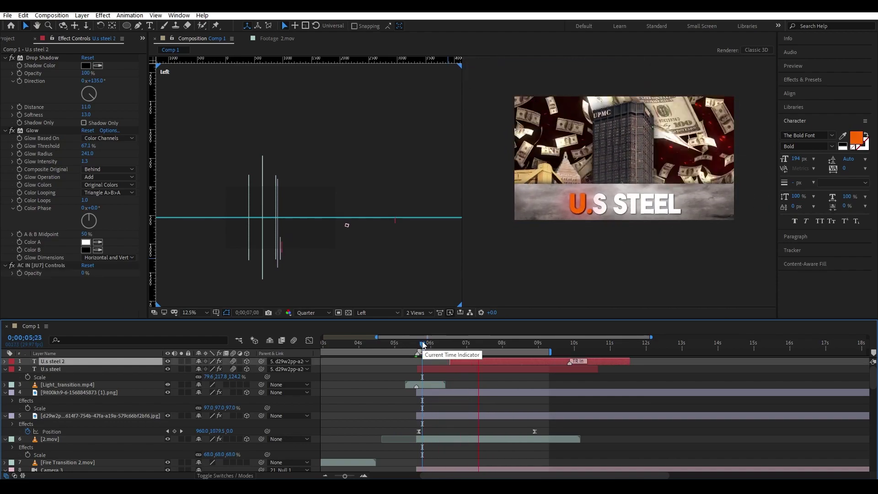
click(503, 343)
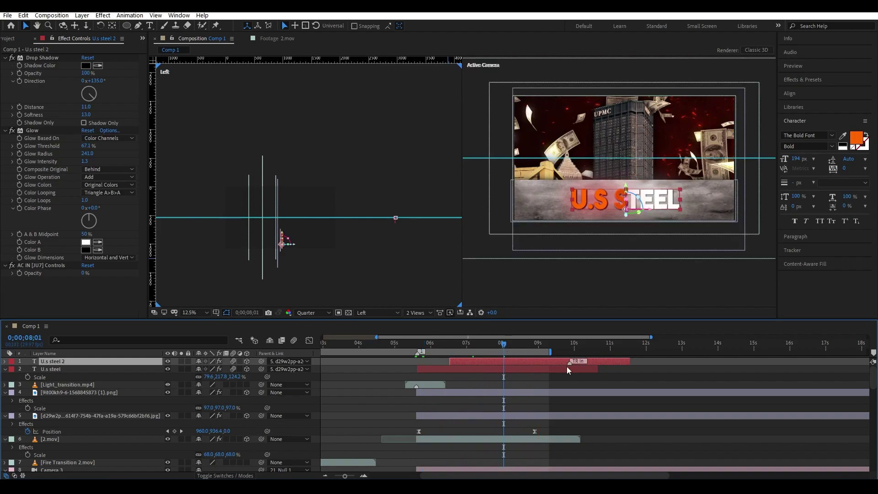
drag(569, 362, 500, 363)
click(421, 350)
key(space)
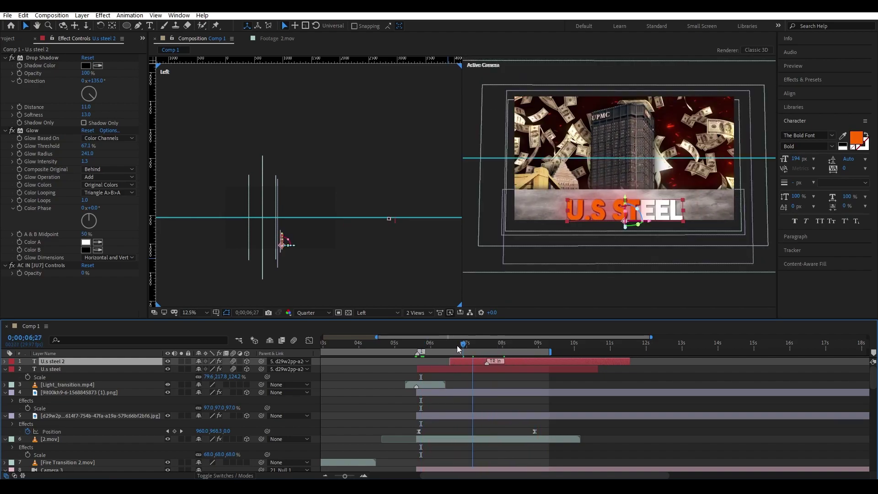
click(452, 346)
Replay the title animation from 5;26 to 7;25 and compare with the reference's U.S. STEEL title.
click(425, 344)
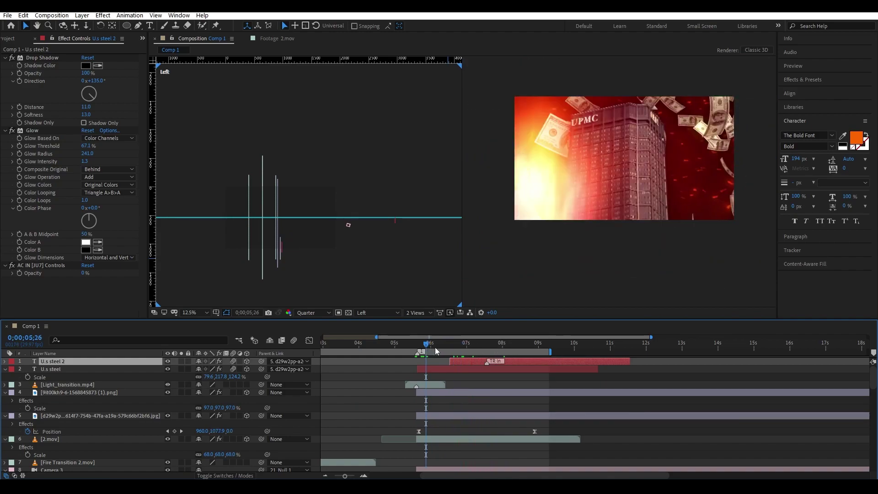
click(429, 350)
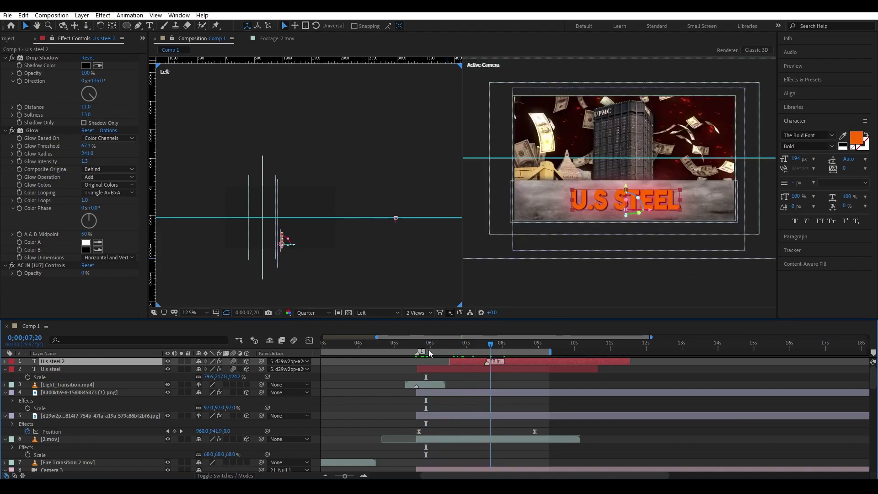
key(space)
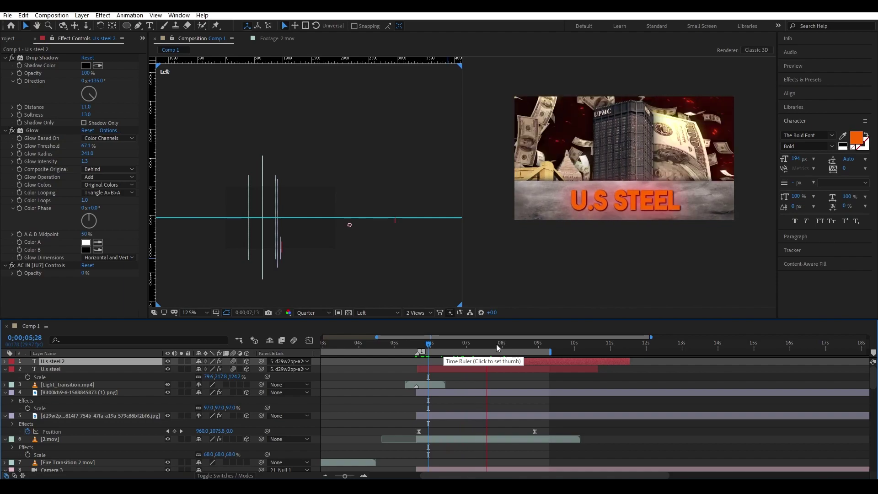
click(498, 344)
click(426, 344)
key(space)
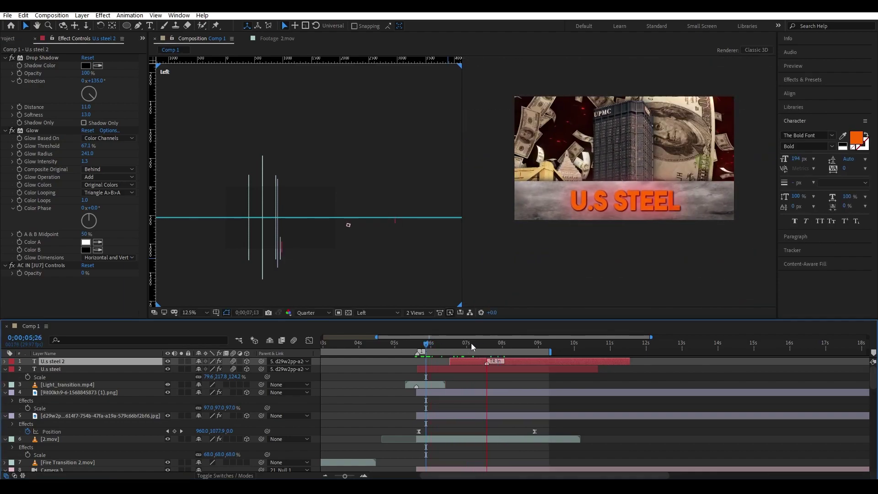
drag(489, 343, 500, 347)
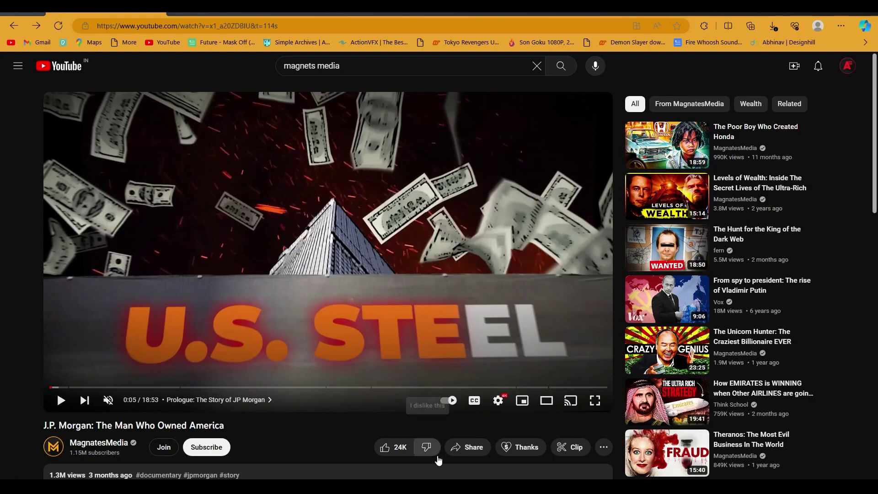
click(386, 326)
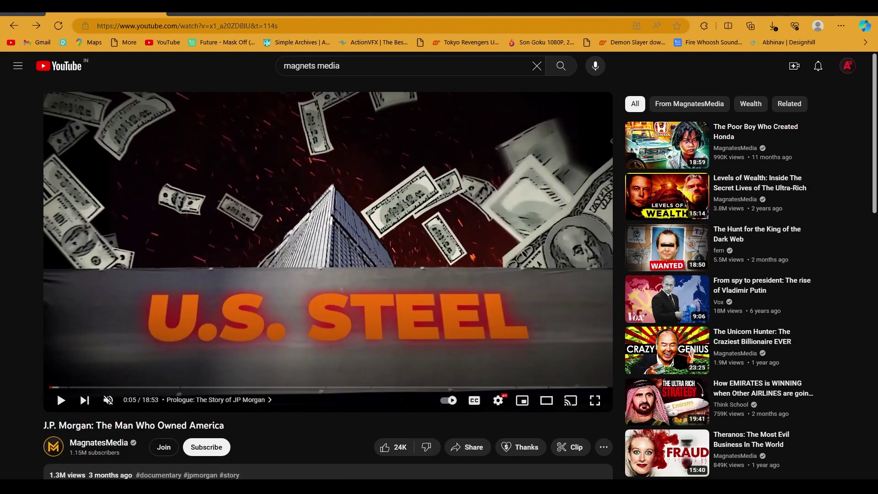
click(382, 320)
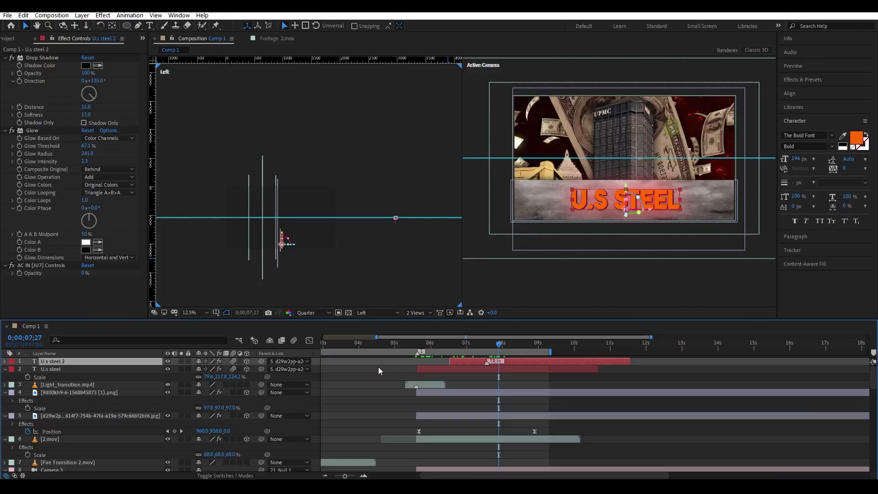
ctrl+click(205, 370)
key(s)
drag(204, 370, 229, 370)
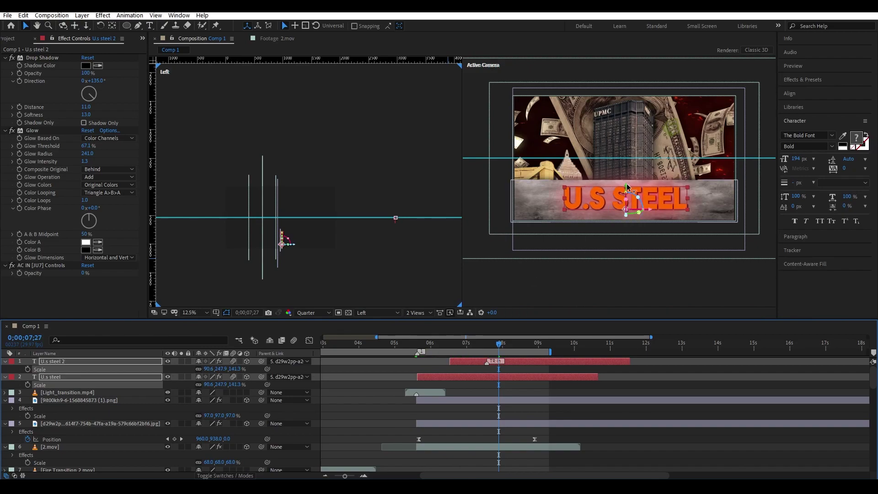
drag(626, 187, 626, 190)
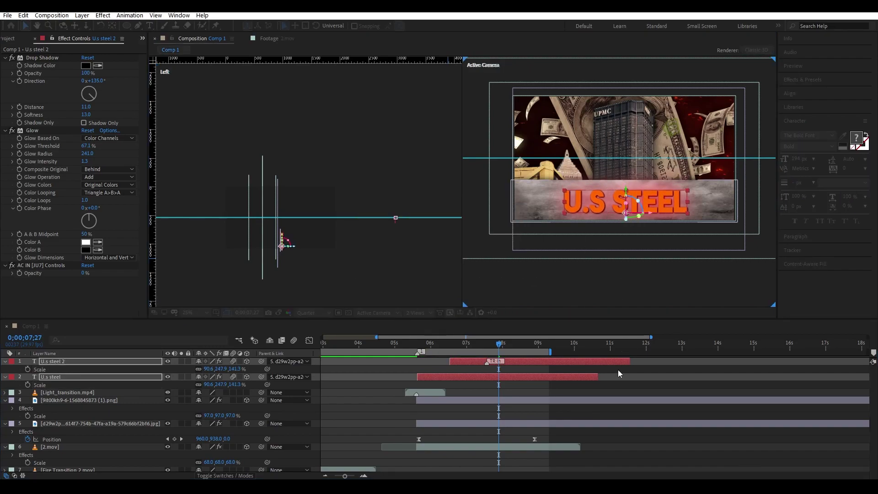
click(608, 399)
click(411, 347)
key(space)
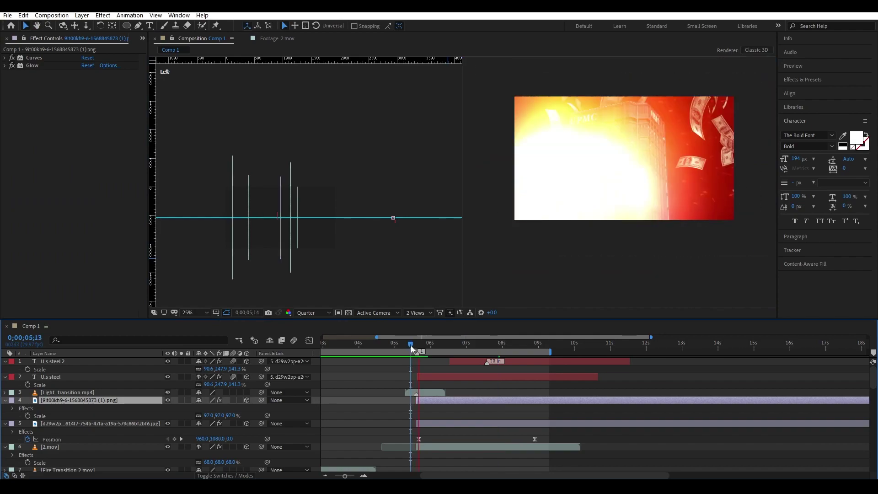
click(508, 342)
drag(495, 343, 524, 344)
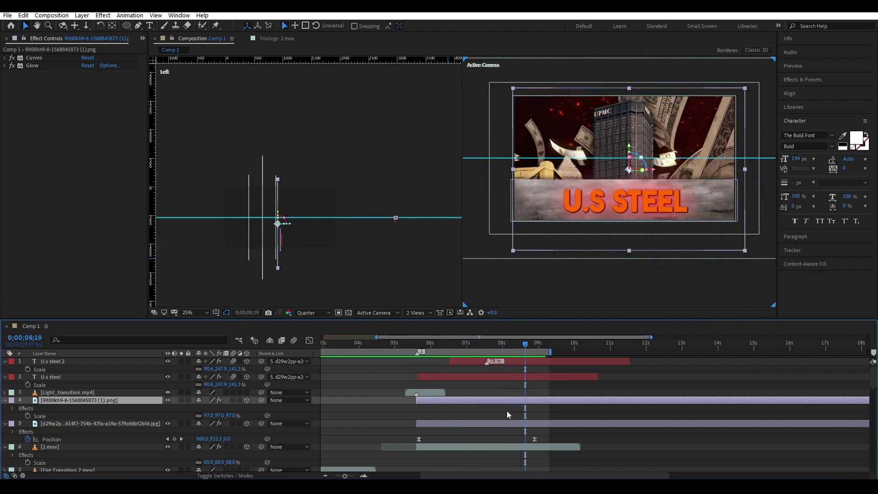
key(alt+Tab)
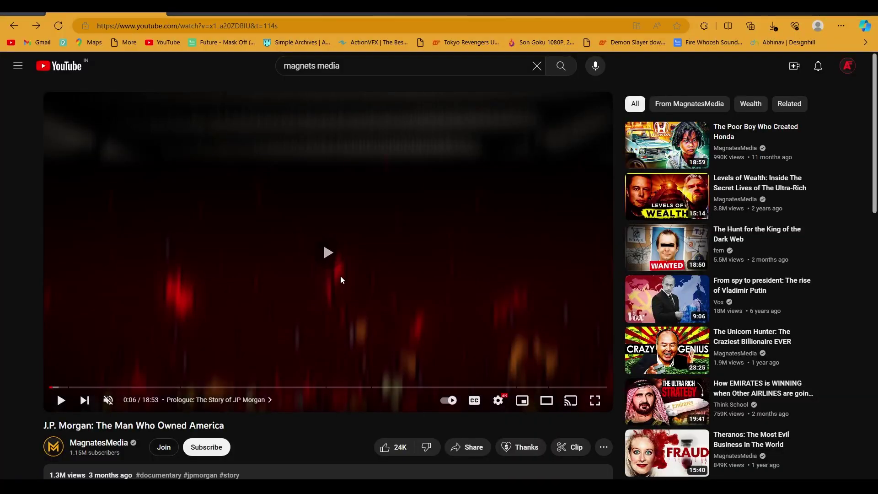
click(293, 253)
click(238, 227)
click(206, 247)
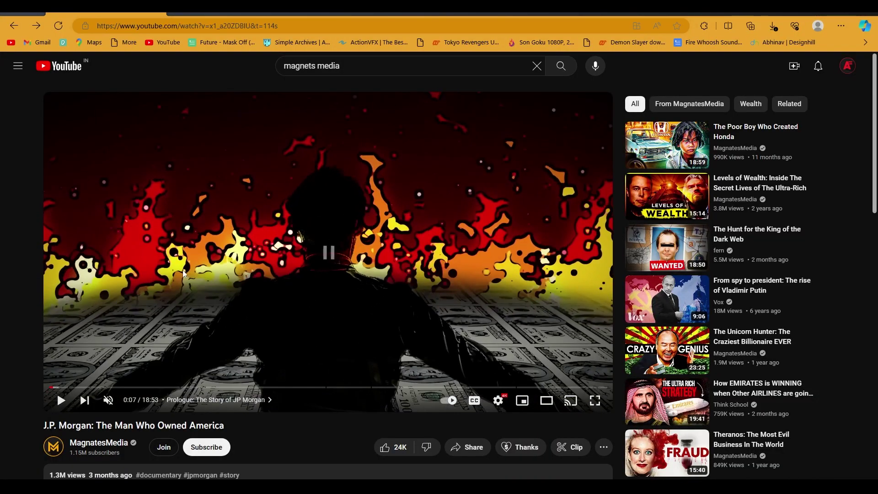
click(182, 270)
click(295, 288)
Review the title animation and trim layers 1–6 to end at 7;29.
key(alt+Tab)
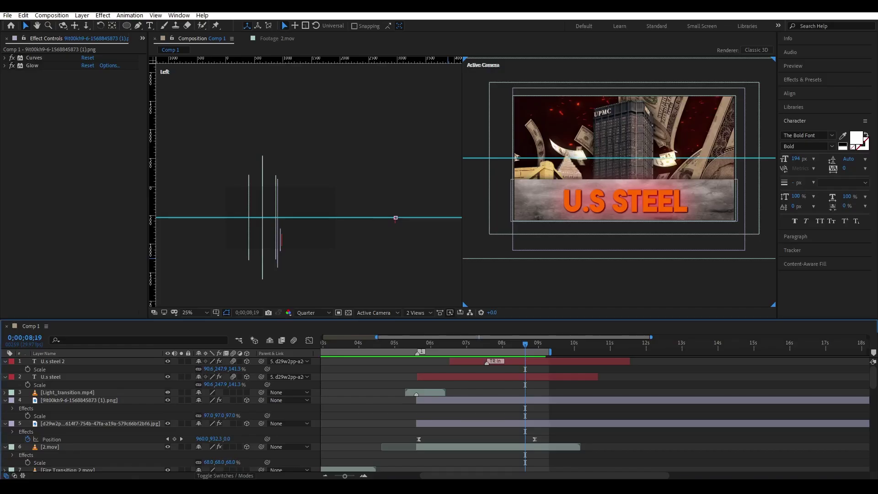
drag(518, 343, 431, 348)
key(space)
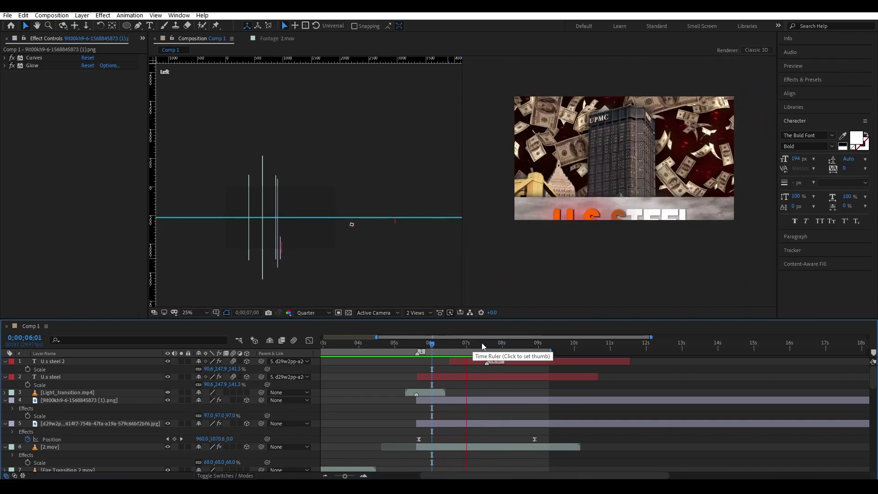
click(501, 343)
click(500, 361)
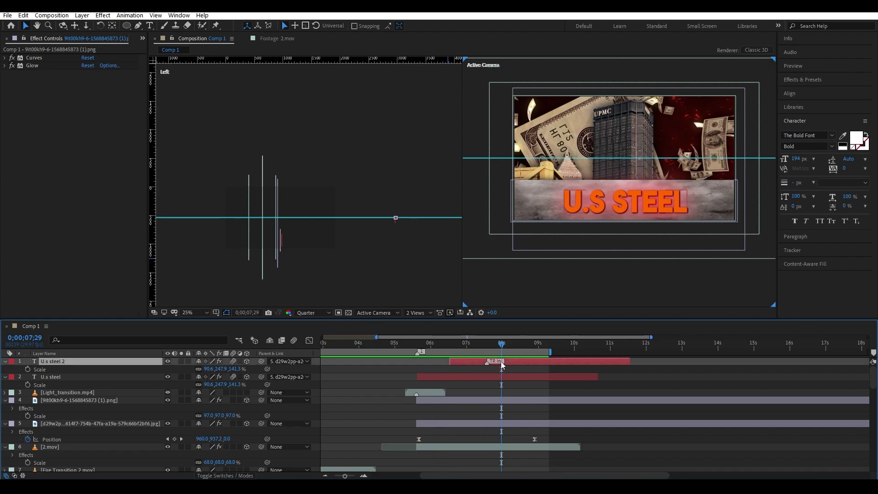
shift+click(509, 445)
key(alt+bracketright)
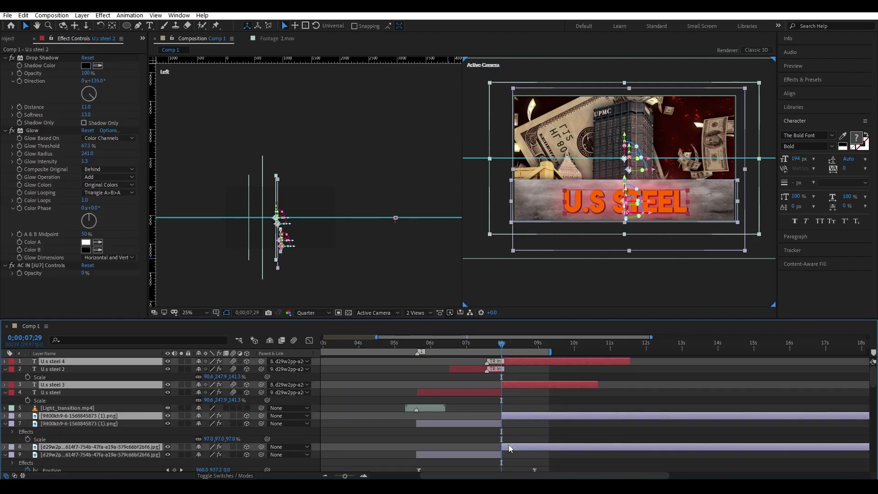
Browse Animation Composer's starter presets and precomps down to the transition precomps.
click(179, 15)
click(235, 102)
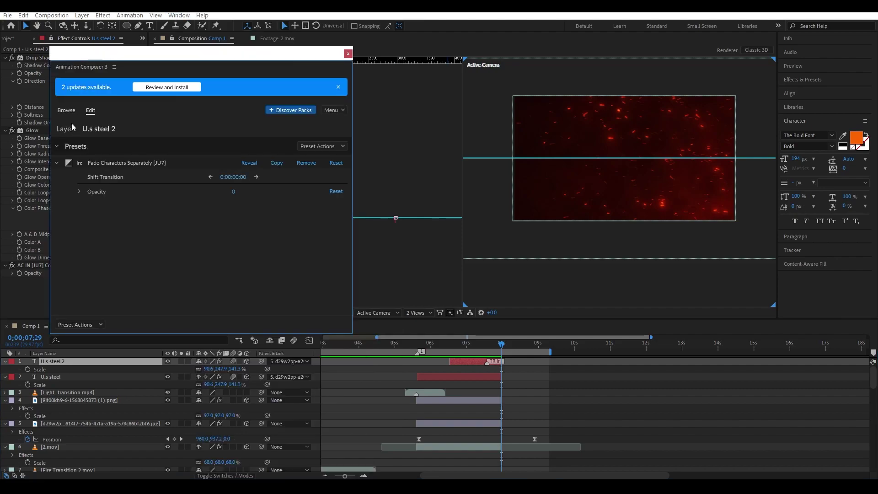
click(66, 110)
click(61, 146)
click(111, 163)
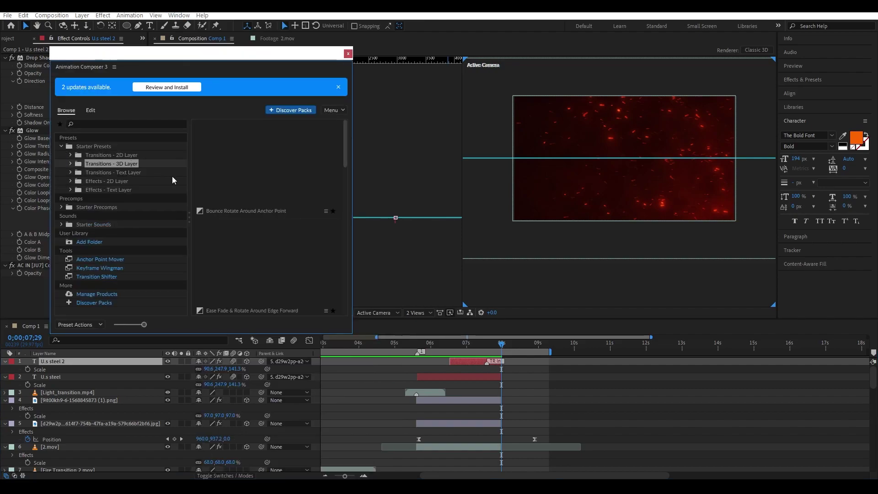
click(135, 172)
click(66, 210)
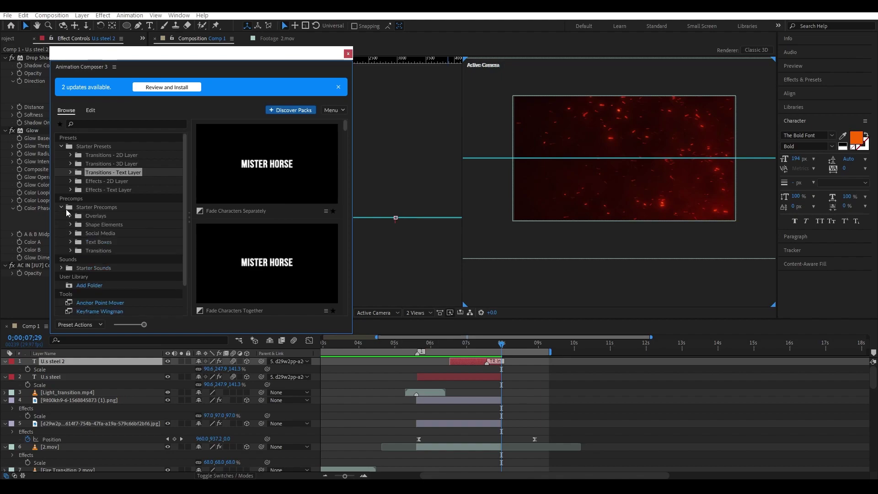
click(98, 251)
Add the Pan Short (Top) whip-pan transition precomp to Comp 1.
click(269, 166)
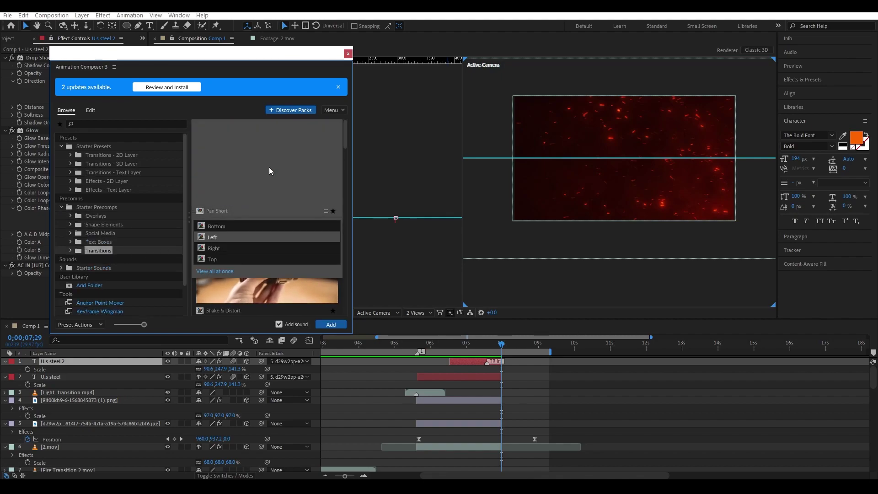
click(218, 227)
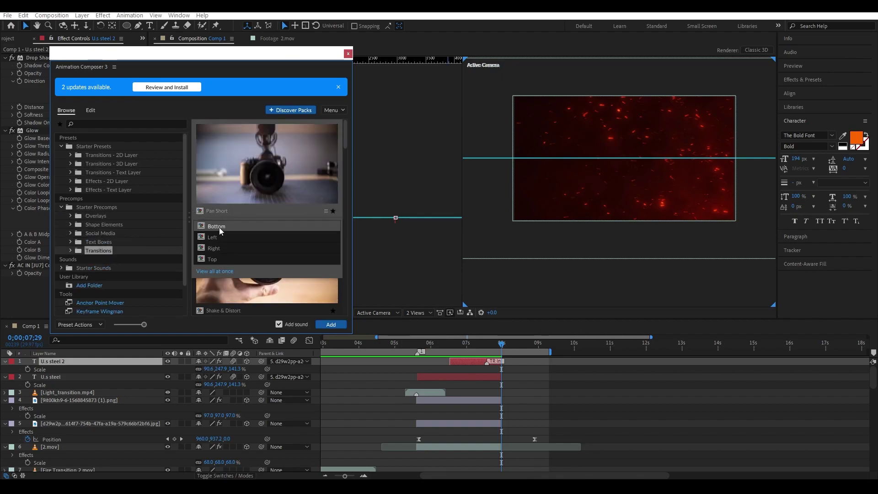
click(217, 258)
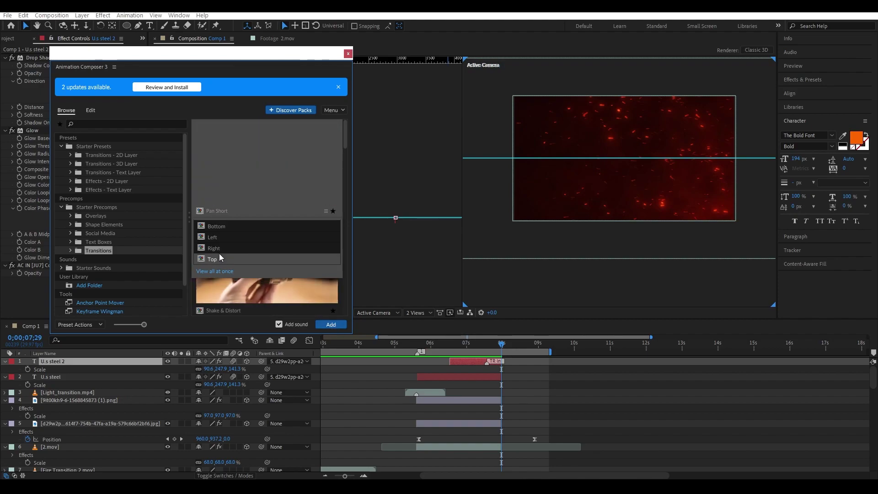
click(327, 323)
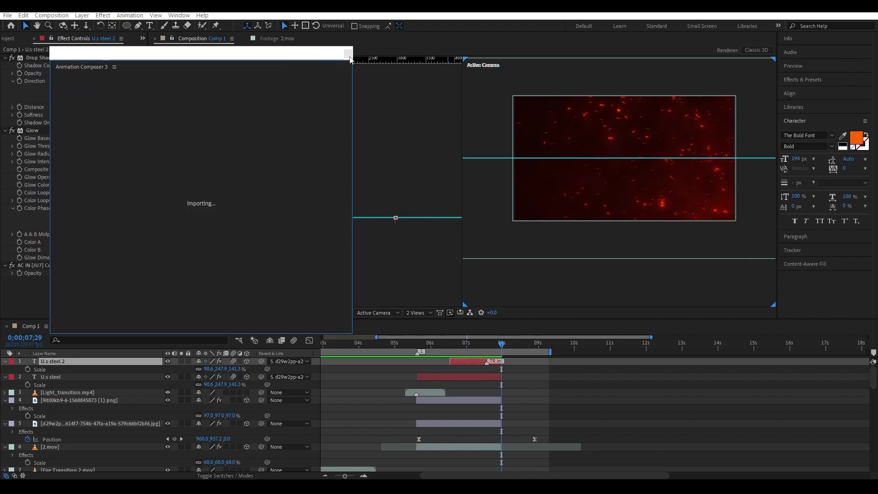
click(348, 54)
click(488, 348)
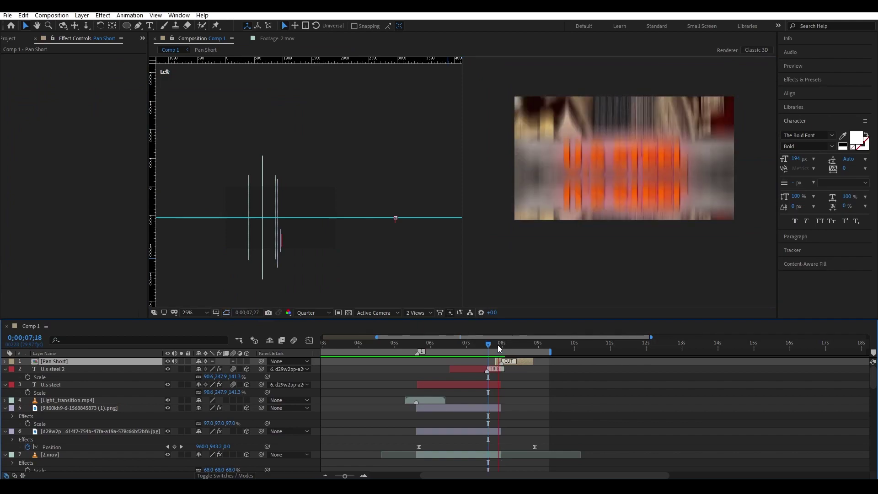
Split particle layers 25 and 28 at 7;29.
click(502, 349)
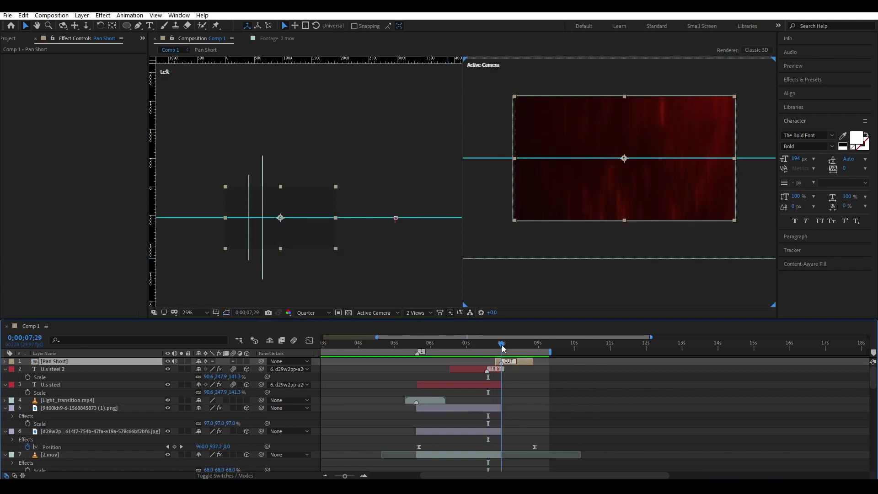
key(equal)
key(equal)
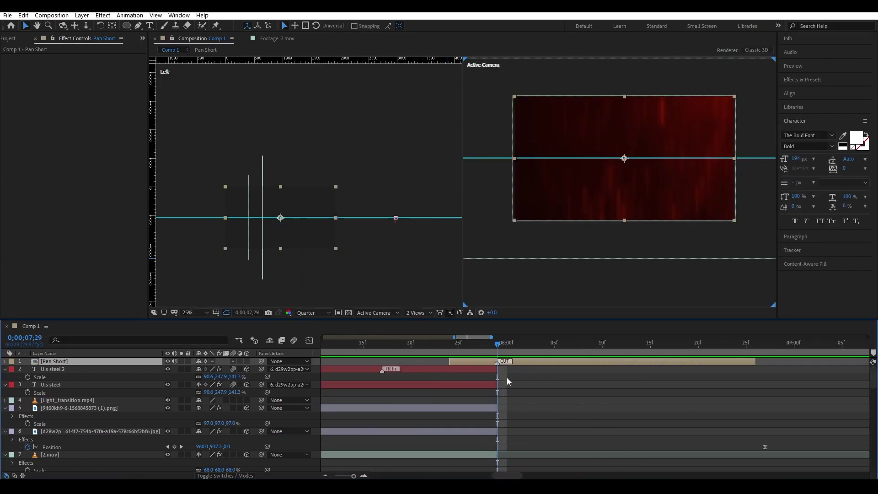
key(minus)
key(minus)
key(minus)
scroll(504, 381, down, 3)
scroll(503, 381, down, 5)
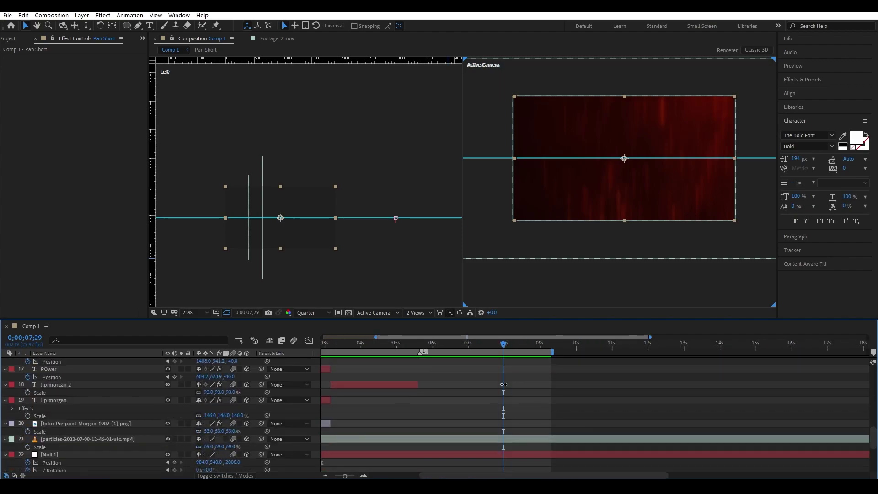
scroll(504, 399, down, 5)
click(501, 442)
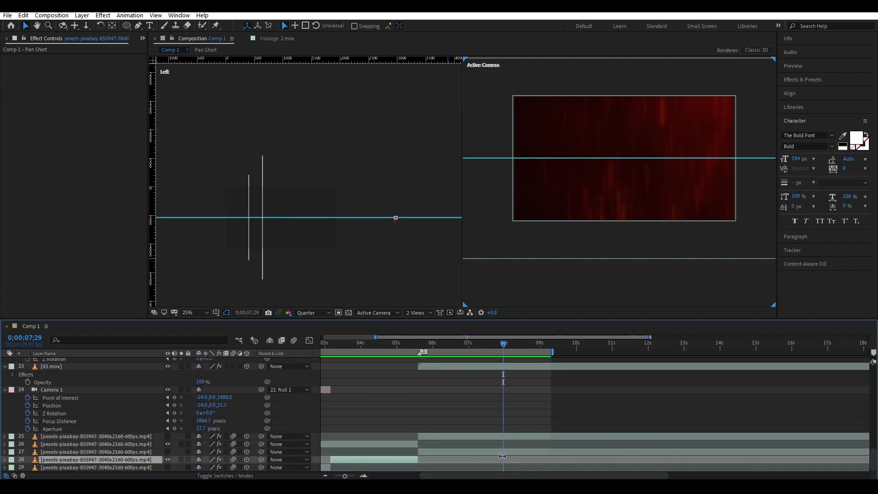
click(503, 437)
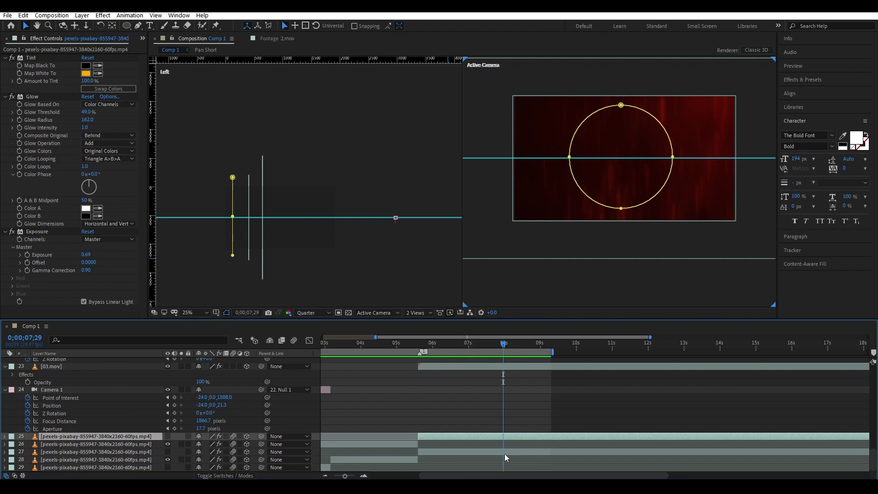
ctrl+click(503, 454)
key(ctrl+shift+d)
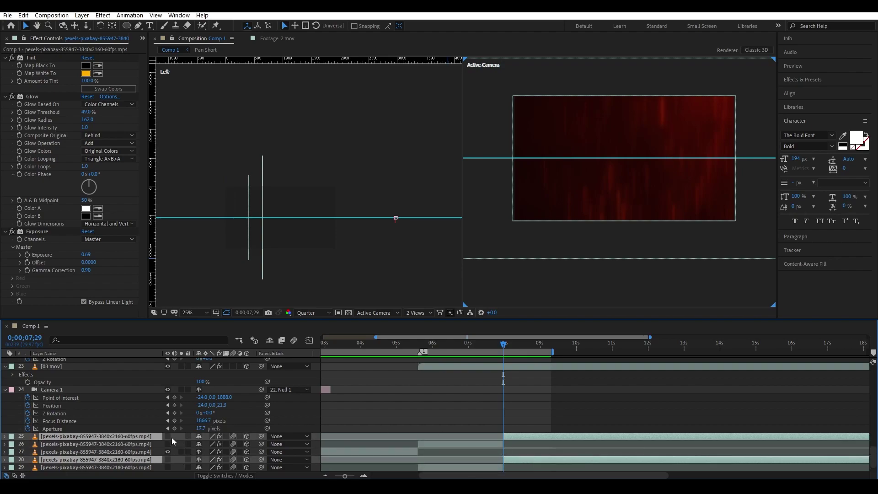
Turn on visibility for particle layers 25 and 28 and check the background at 8;00.
key(ctrl+shift+a)
click(512, 437)
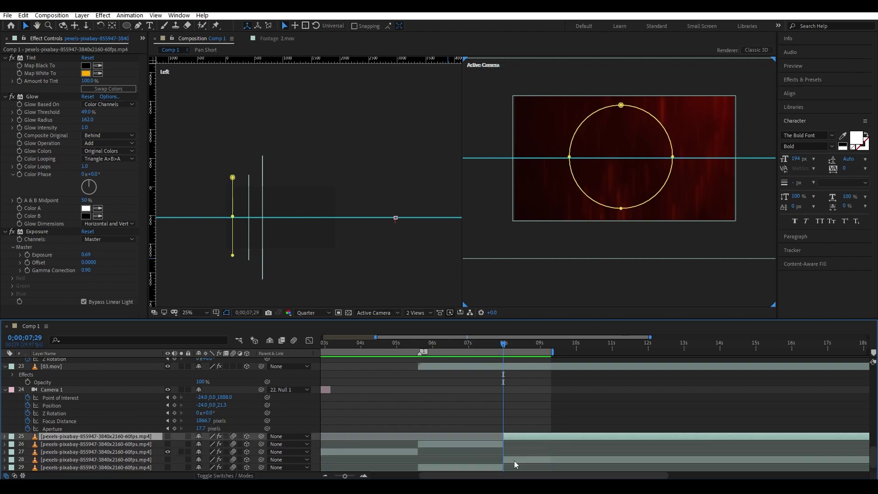
ctrl+click(514, 459)
click(169, 435)
click(527, 393)
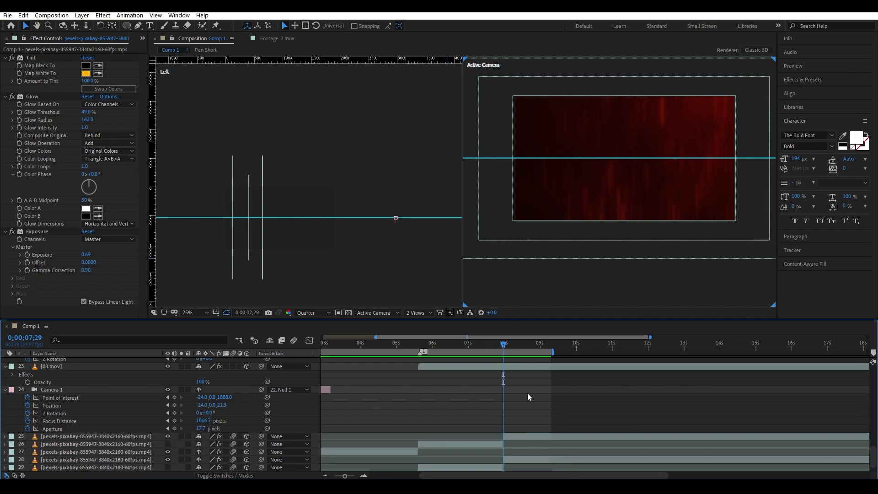
drag(512, 340, 503, 341)
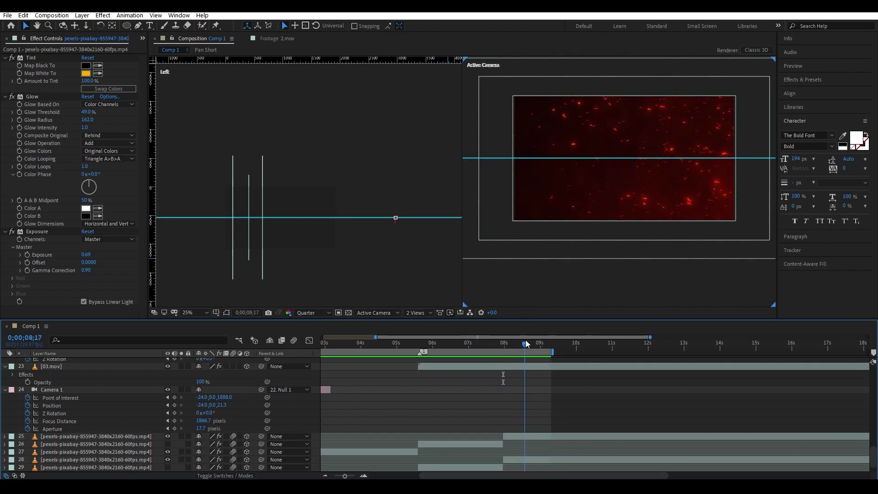
Split 03.mov at 7;29 and set the later piece's blend mode to Screen.
click(503, 341)
click(504, 368)
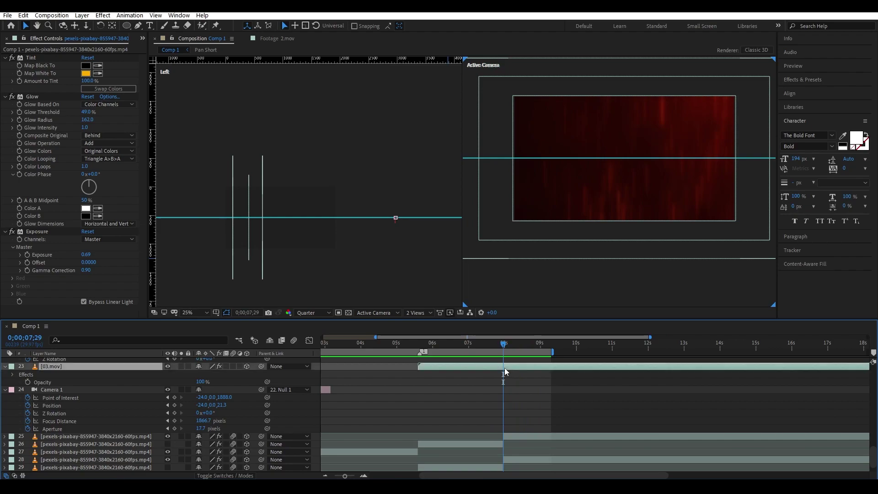
key(ctrl+shift+d)
key(space)
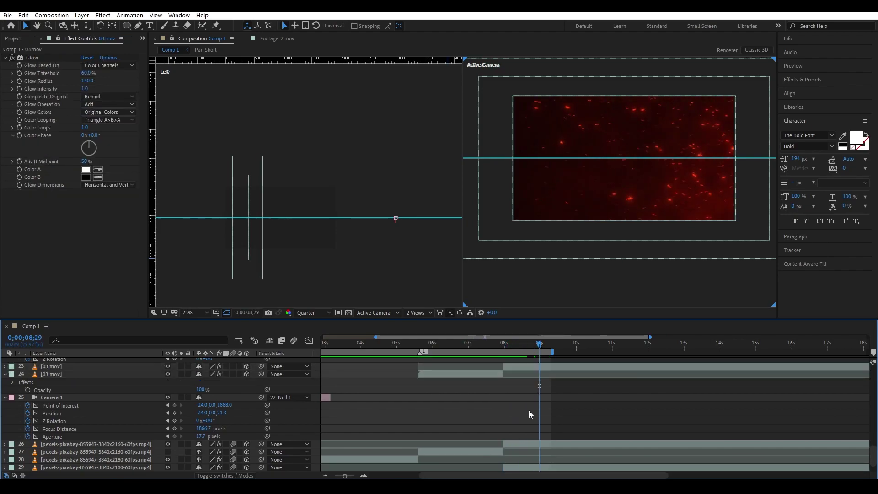
click(229, 475)
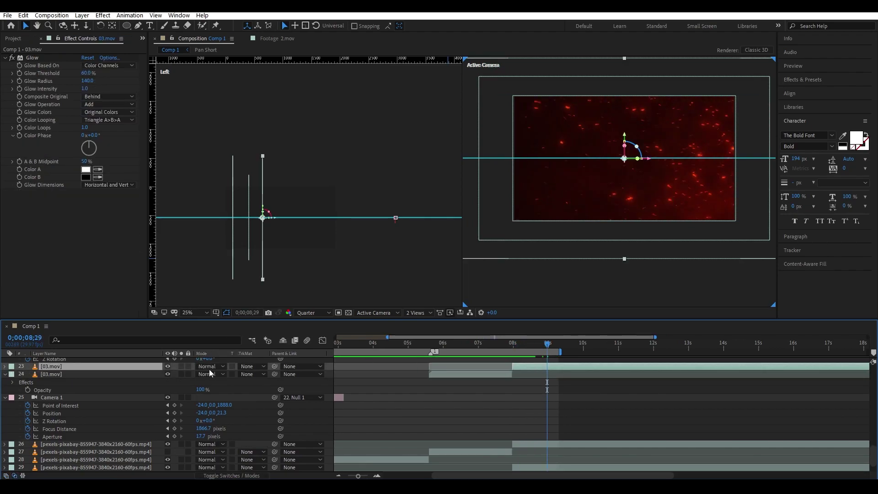
click(209, 366)
click(258, 200)
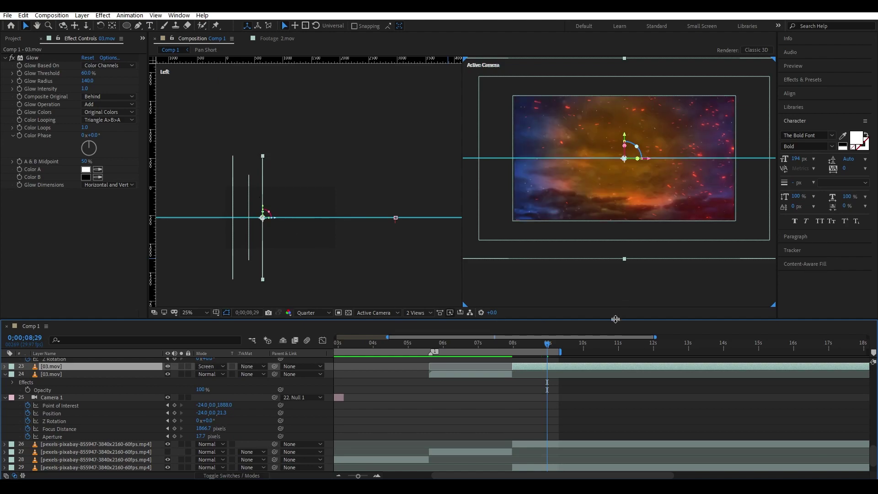
drag(546, 342, 550, 342)
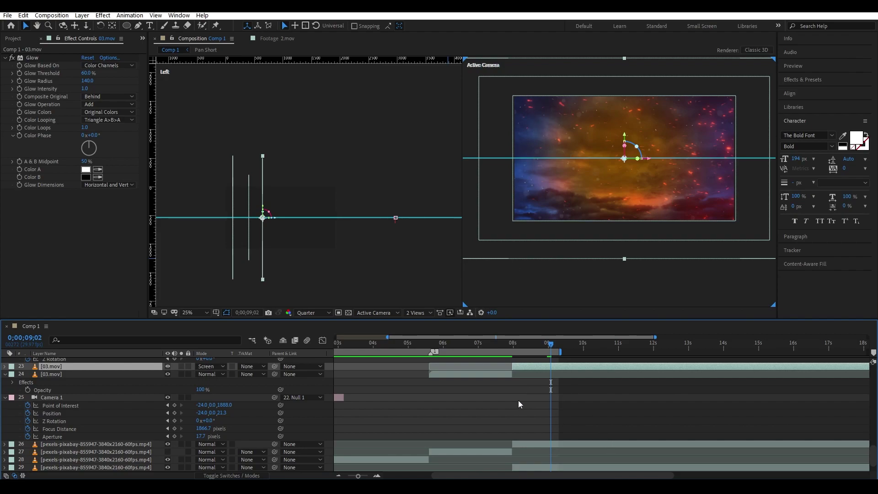
Hide the two particle footage layers, 26 and 29.
click(519, 443)
ctrl+click(527, 466)
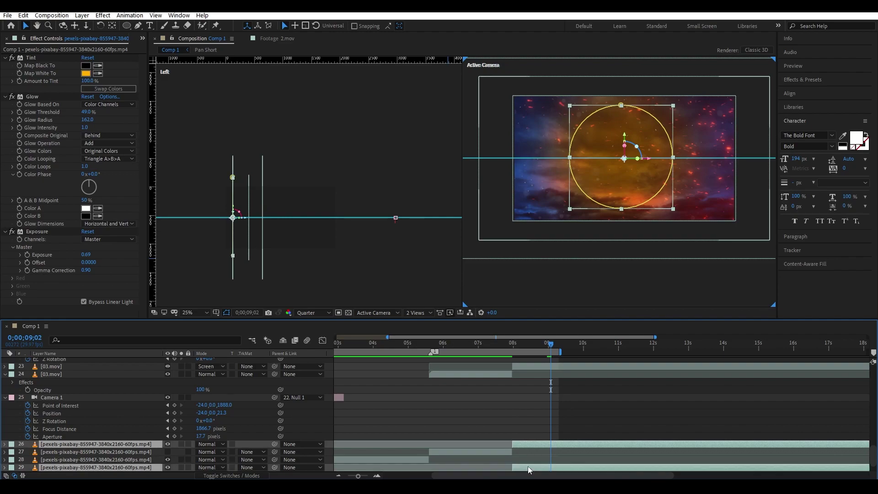
click(168, 443)
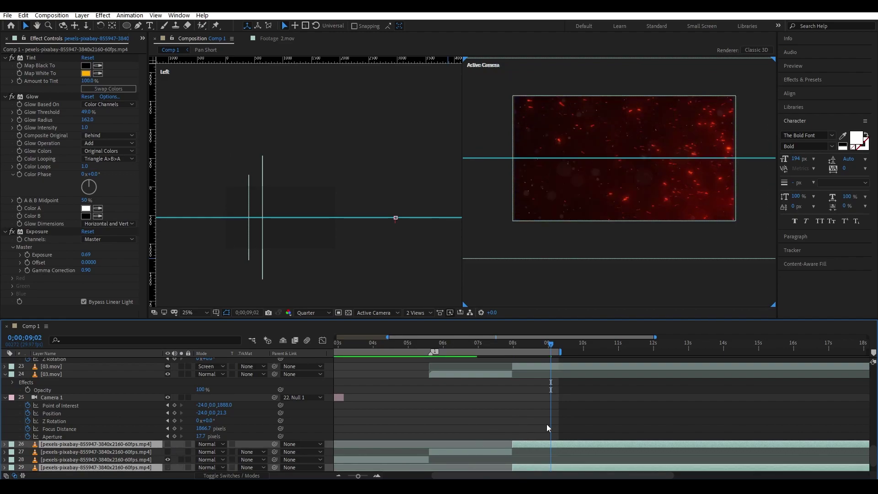
click(637, 389)
Preview around 7 s, extend the work area right, and set the time near 8 seconds.
mouse_move(509, 342)
mouse_down()
mouse_move(500, 344)
mouse_move(535, 346)
mouse_up()
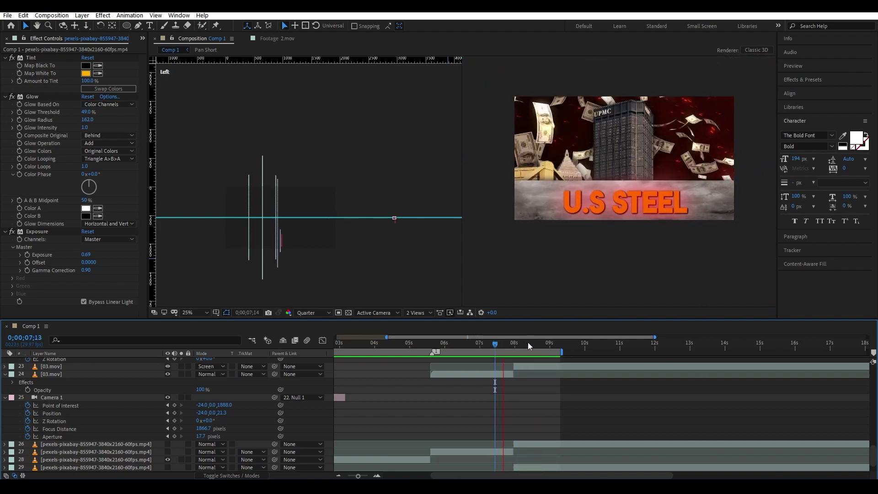
click(541, 366)
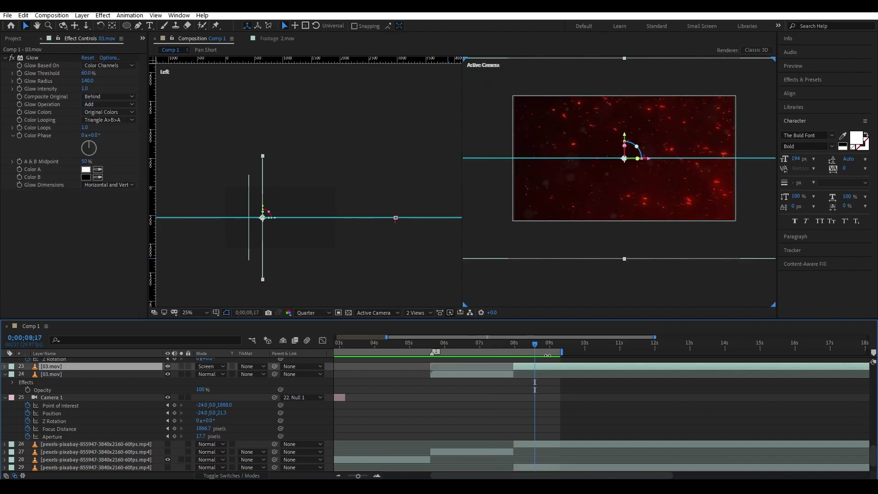
drag(562, 351, 807, 351)
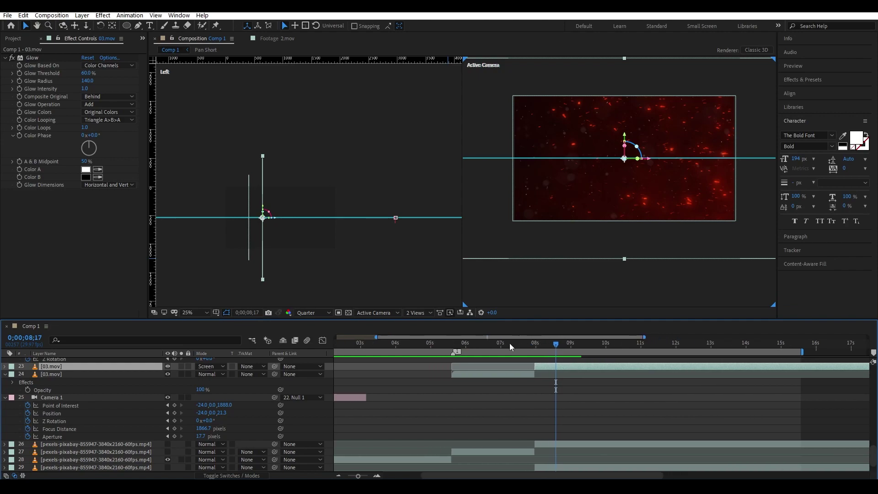
click(543, 350)
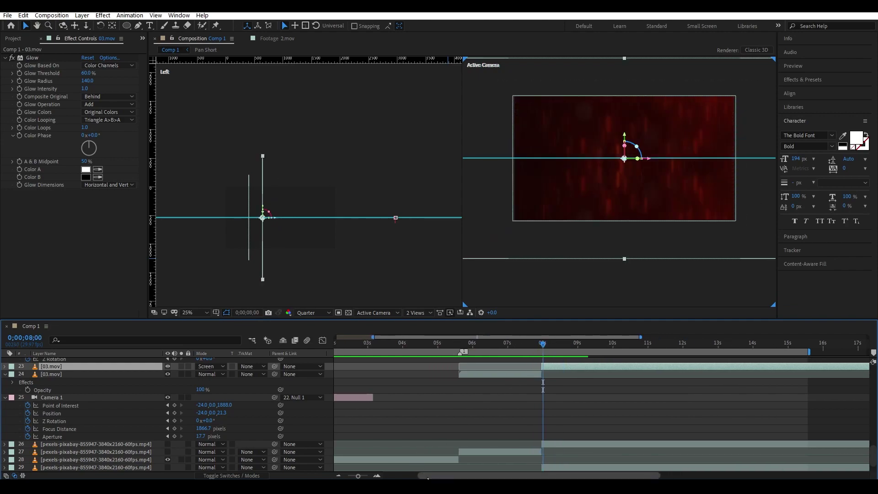
Drag the Fire and Flame clip from the Footage folder into Comp 1 as a new top layer.
mouse_move(468, 449)
click(362, 441)
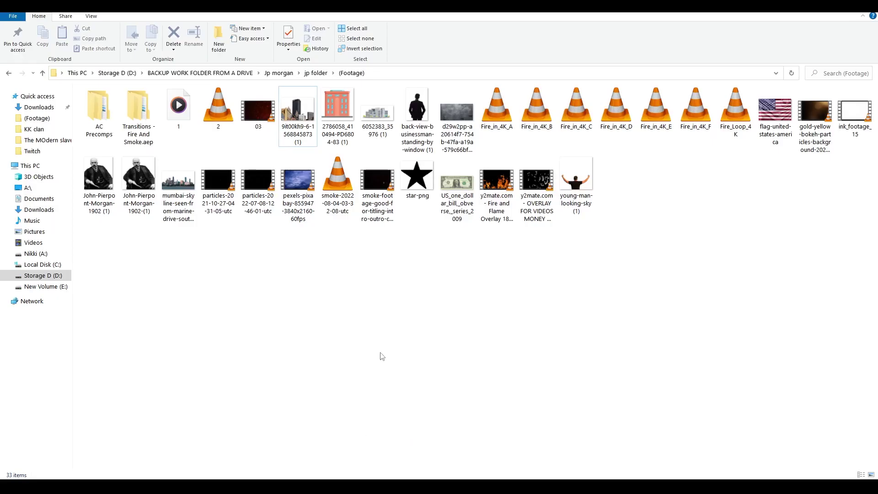
drag(498, 208, 551, 424)
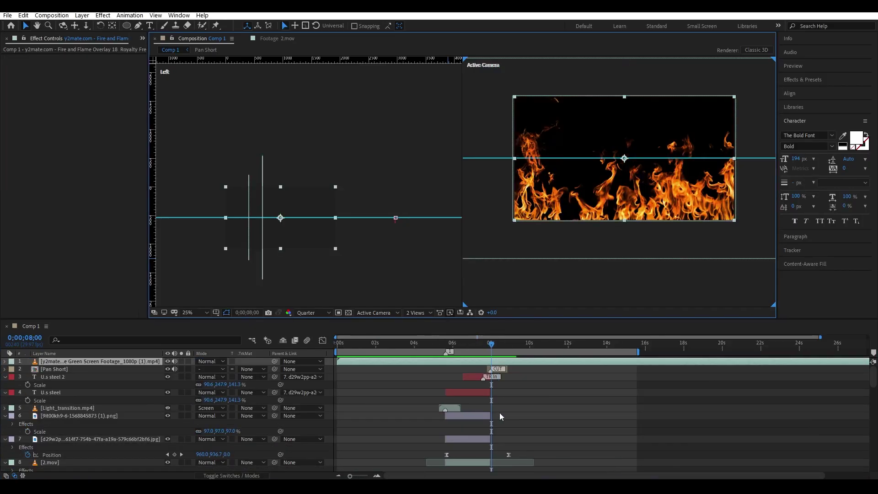
Slide the fire clip so it starts exactly at 8 seconds.
drag(365, 364, 499, 359)
key(equal)
key(equal)
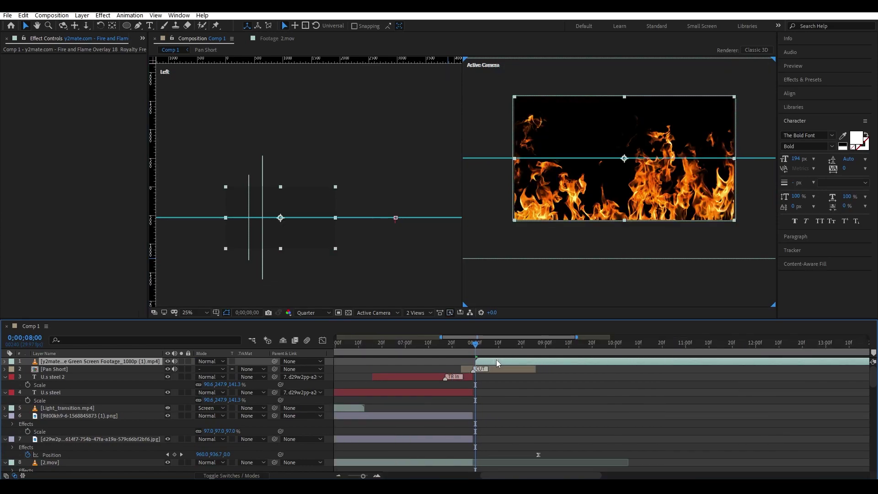
key(minus)
Make the fire layer 3D with Screen blending and push it back to Z −112.
click(231, 475)
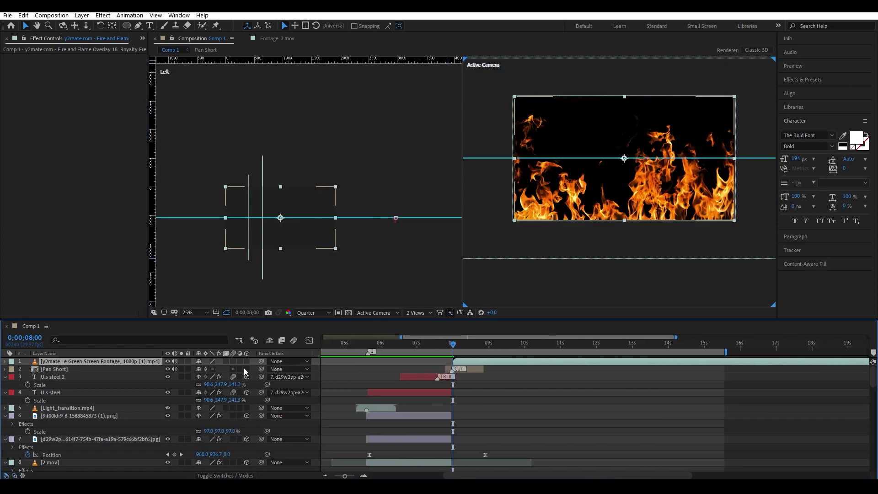
click(246, 361)
click(226, 476)
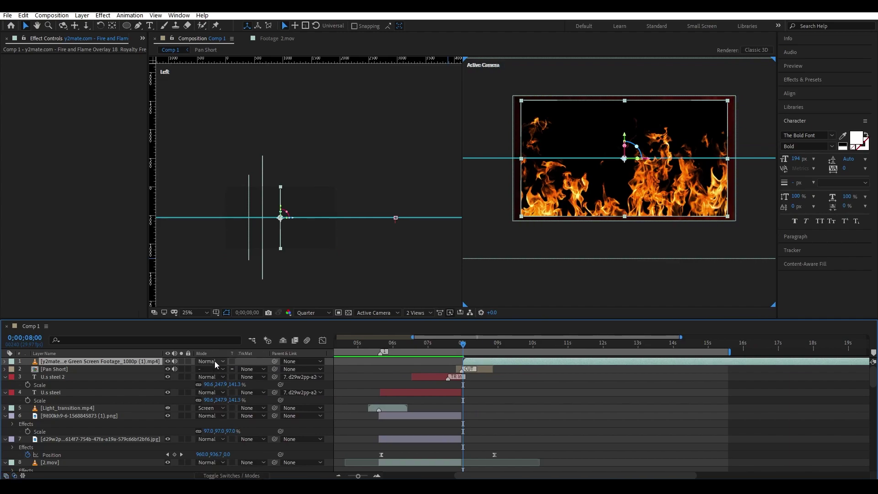
click(208, 361)
click(262, 199)
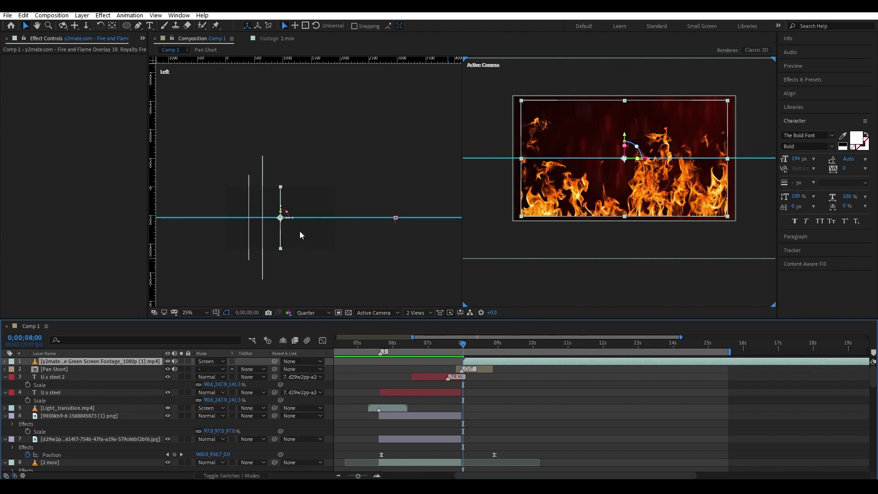
drag(291, 220, 308, 220)
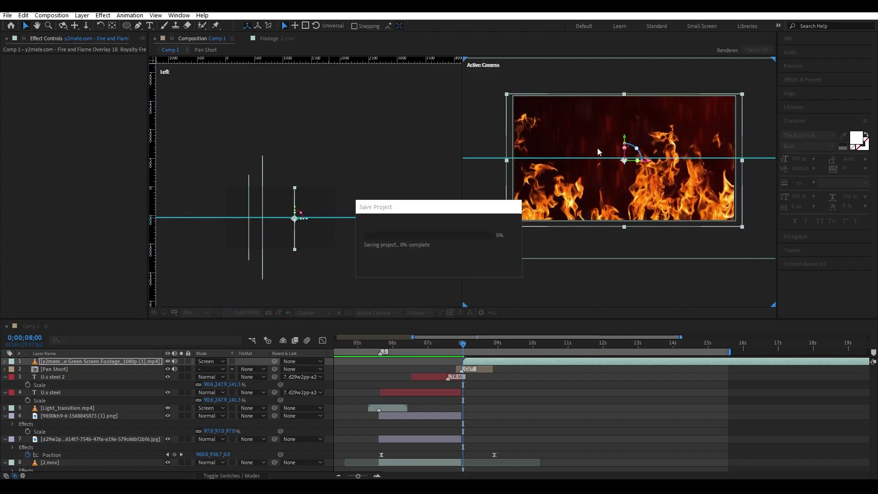
click(577, 188)
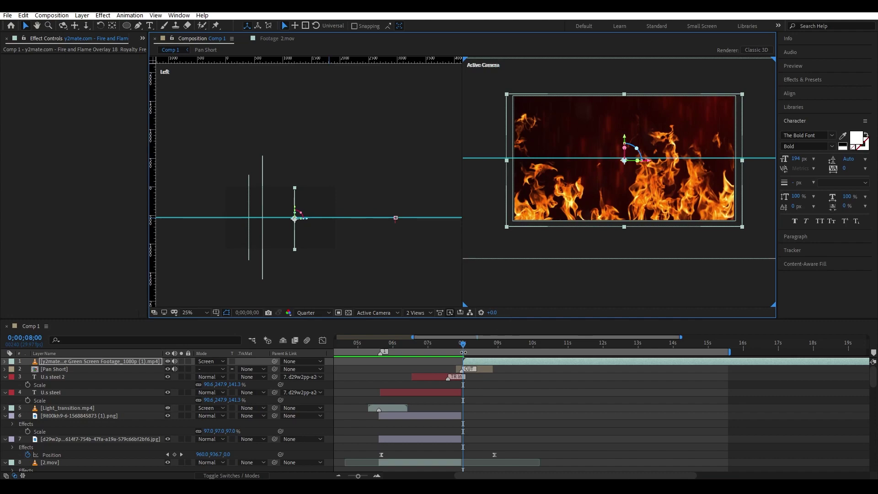
Drag US_one_dollar_bill_obverse_series_2009 from the Footage folder onto the Comp 1 timeline.
mouse_move(432, 487)
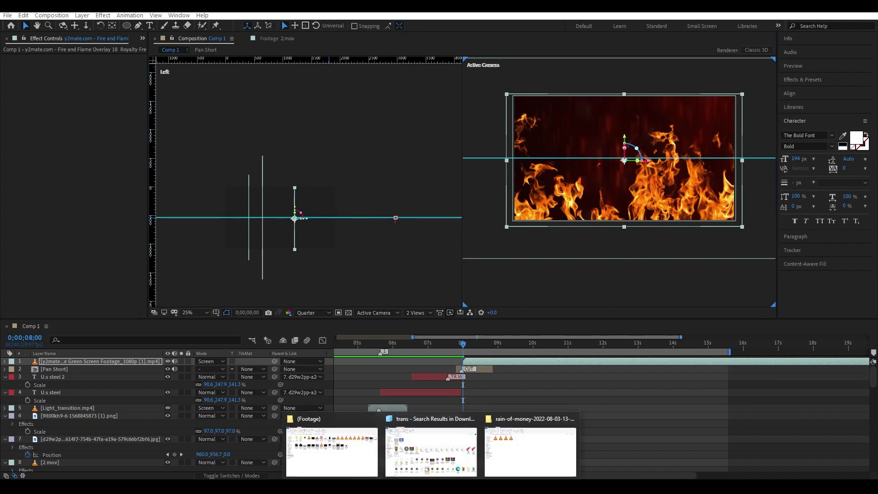
click(437, 457)
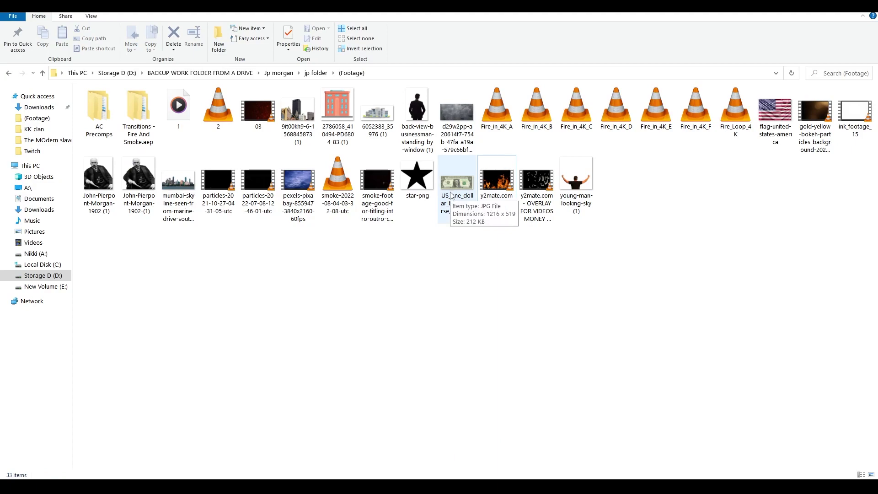
drag(454, 185, 503, 408)
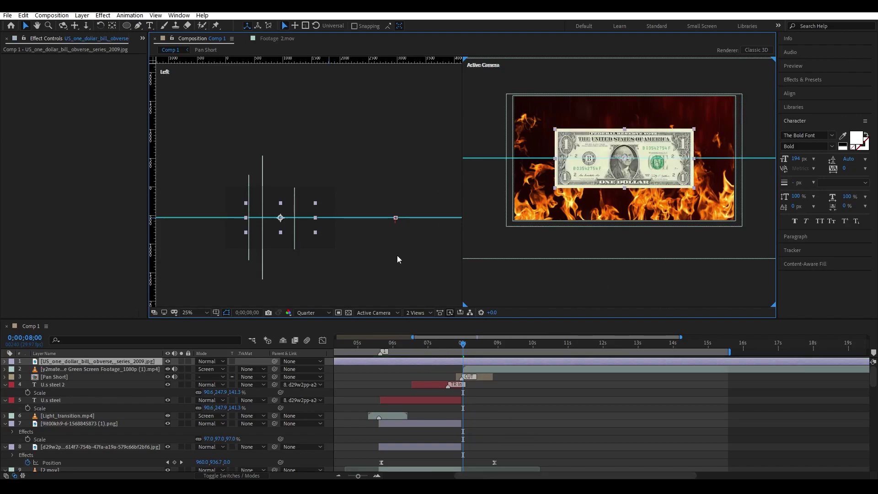
Enable the 3D switch on the dollar bill layer and make the Left side view active.
click(231, 475)
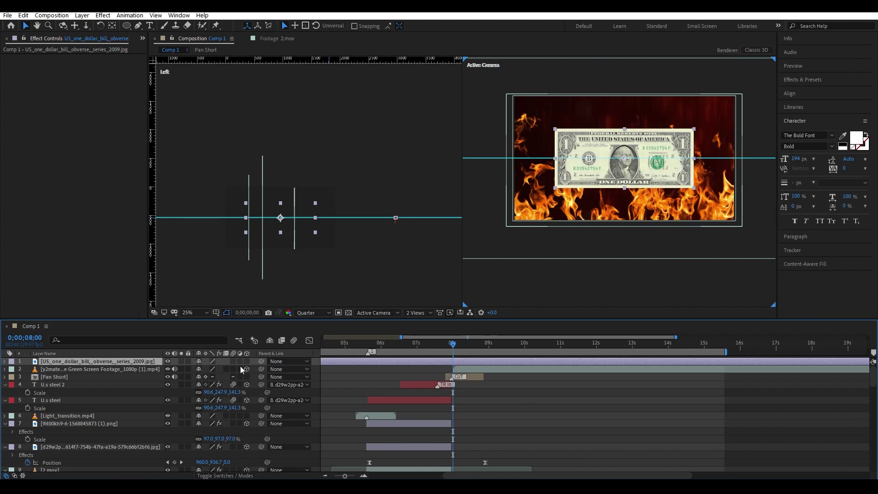
click(247, 361)
click(355, 252)
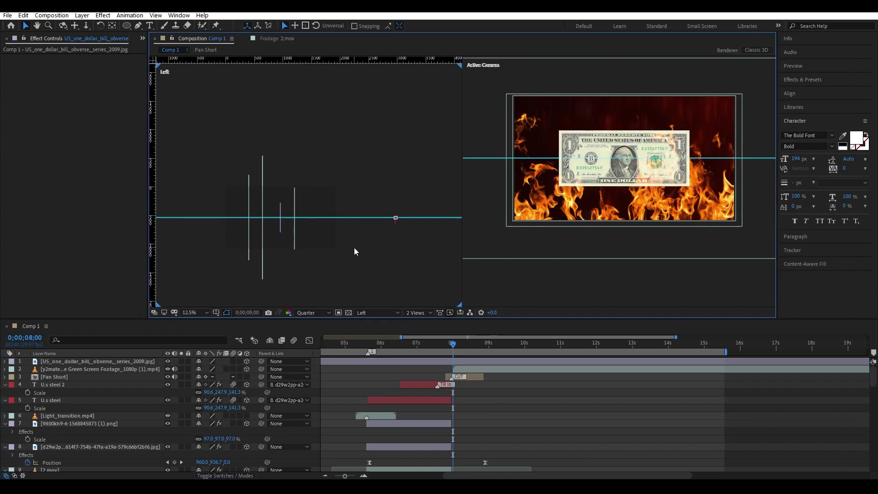
click(98, 362)
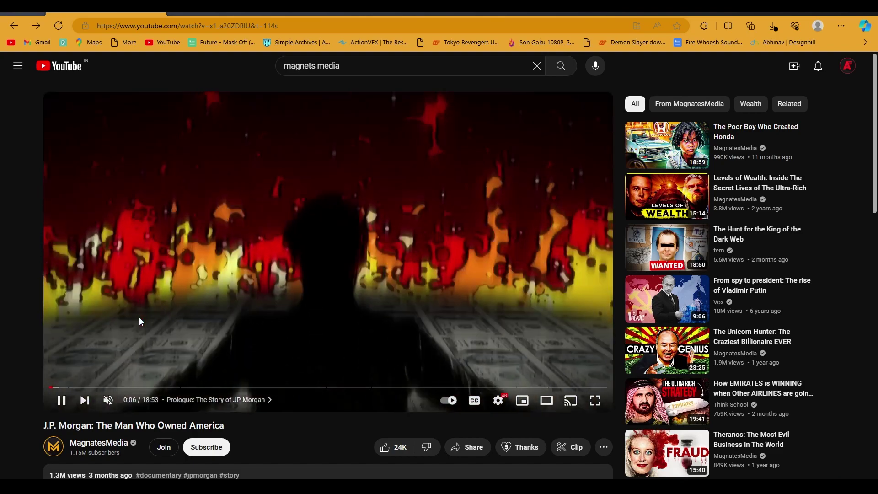
Pause the J.P. Morgan reference video at 0:07 on the U.S. Steel shot.
click(139, 307)
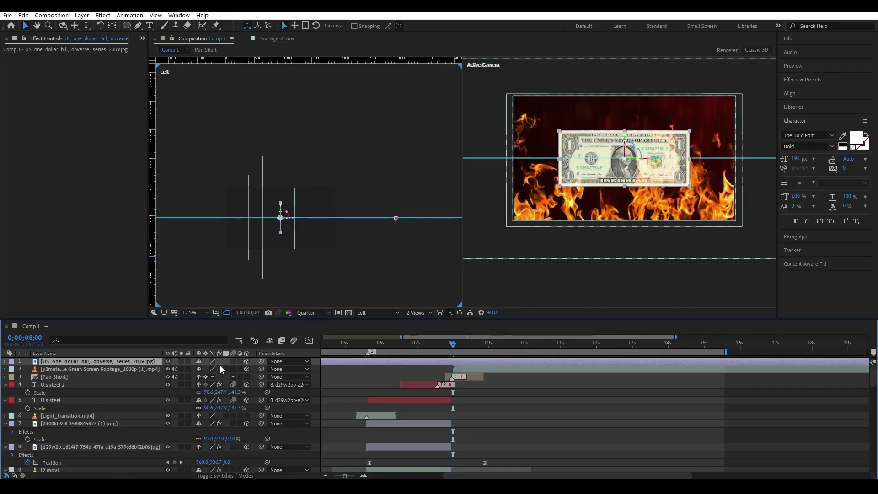
Tilt the dollar bill flat with orientation 292°, 0°, 266°.
key(r)
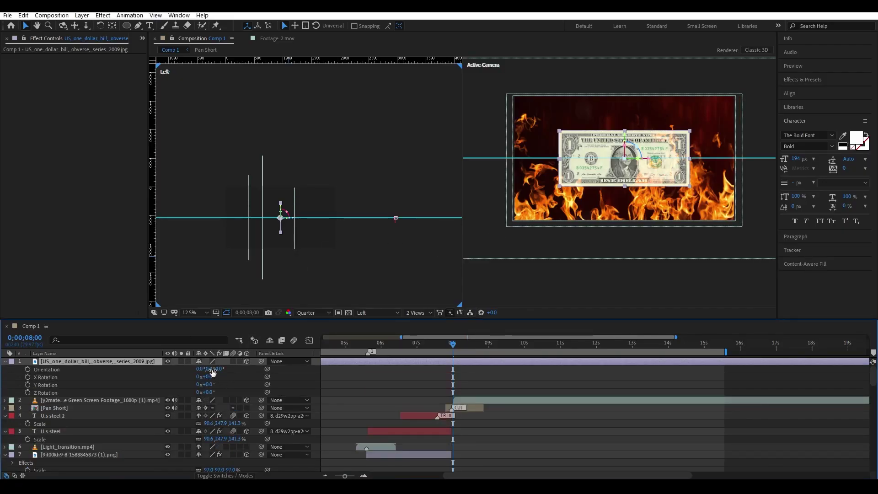
drag(212, 369, 231, 369)
key(ctrl+z)
drag(201, 369, 173, 375)
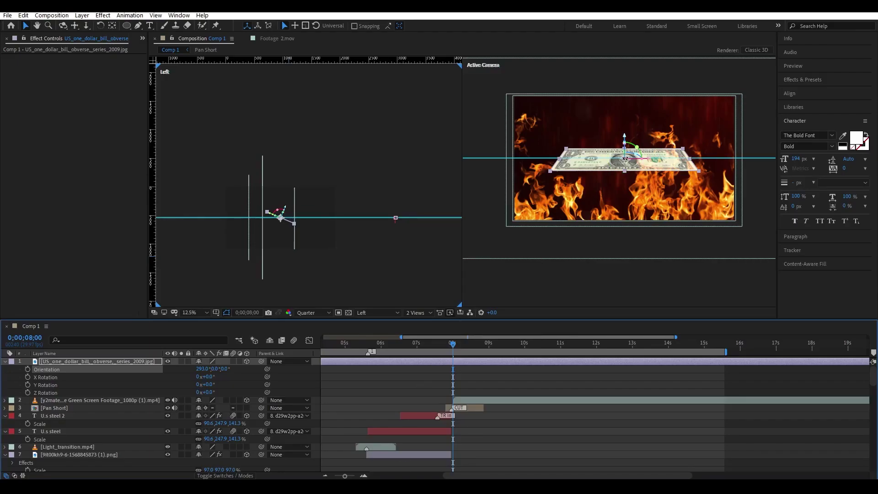
drag(636, 147, 640, 155)
mouse_move(227, 369)
mouse_down()
mouse_move(238, 369)
mouse_move(191, 377)
mouse_up()
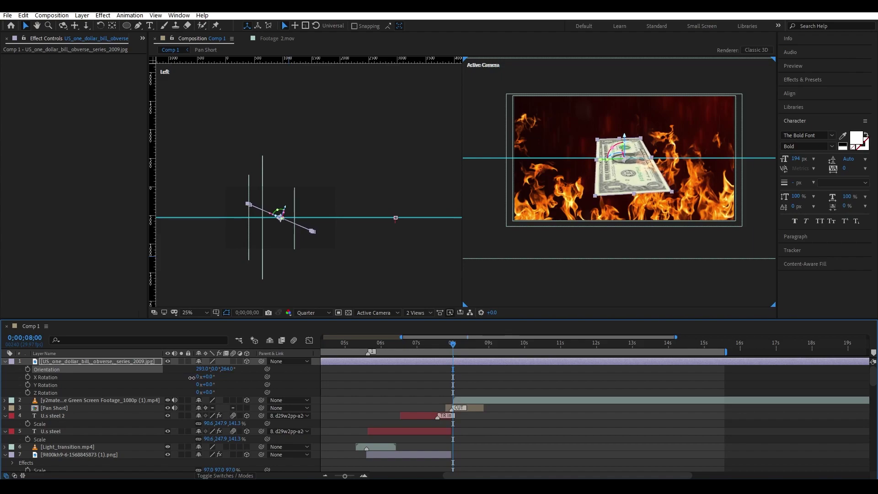
drag(201, 368, 203, 371)
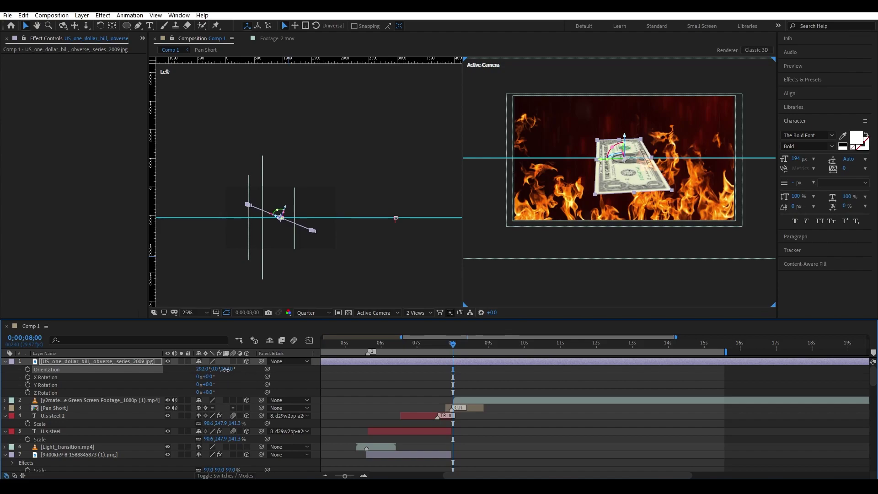
drag(225, 369, 227, 370)
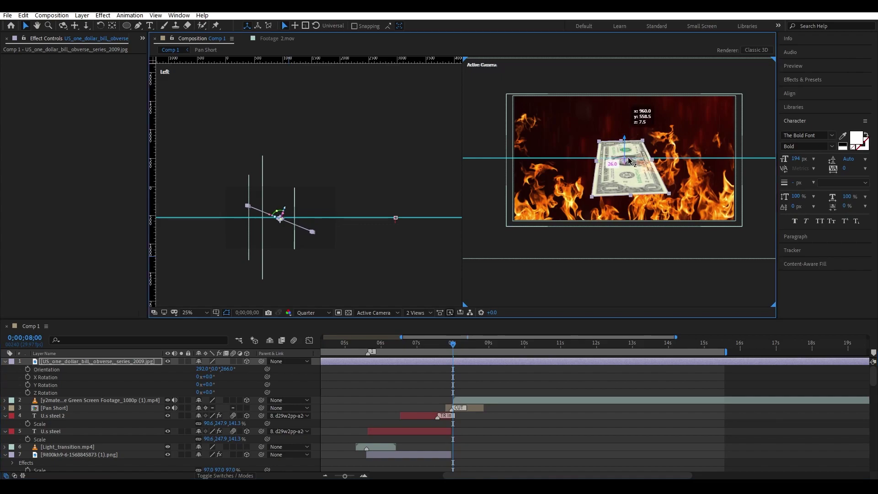
Move the dollar bill lower, to the left, and back in depth.
drag(621, 136, 622, 157)
drag(281, 225, 284, 217)
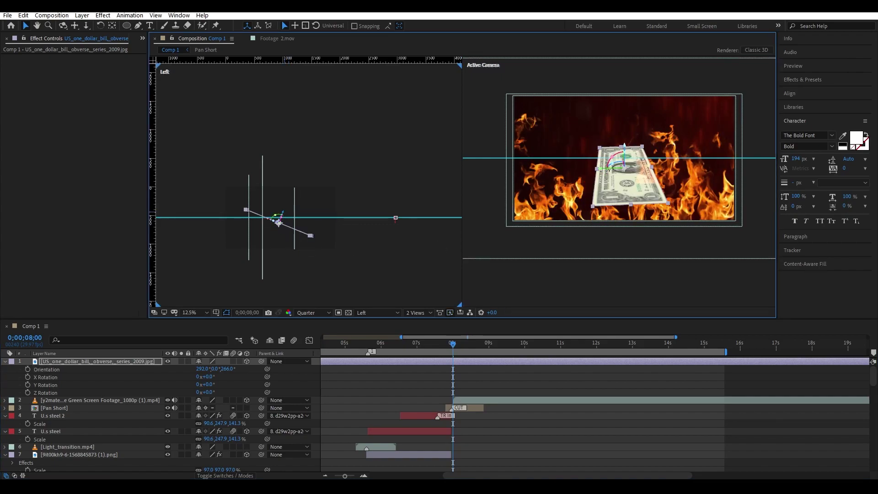
drag(598, 173, 533, 174)
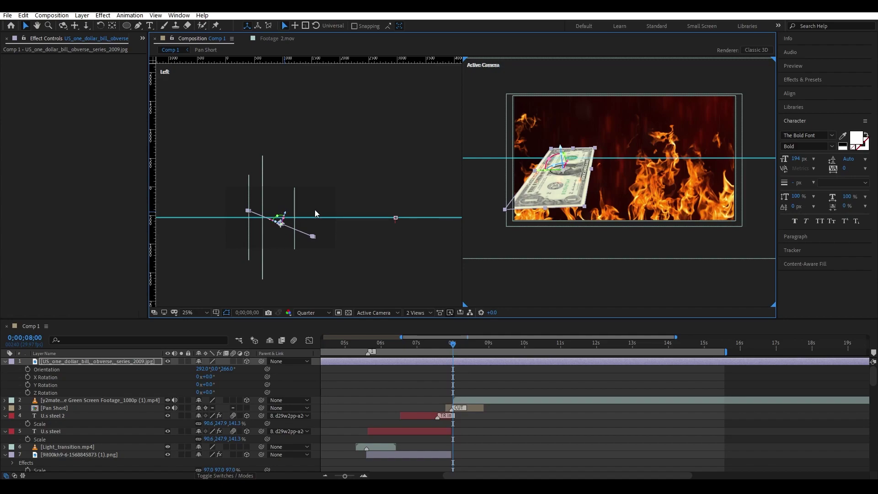
mouse_move(568, 160)
mouse_down()
mouse_move(600, 95)
mouse_move(570, 191)
mouse_up()
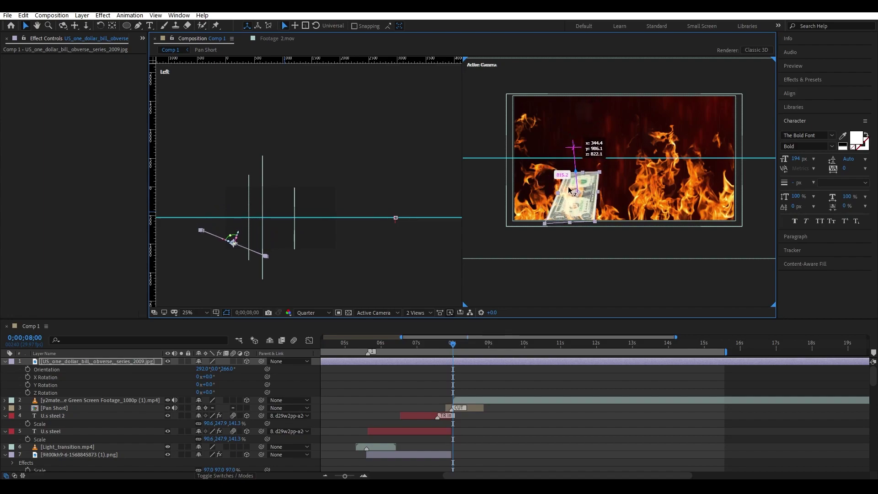
click(466, 402)
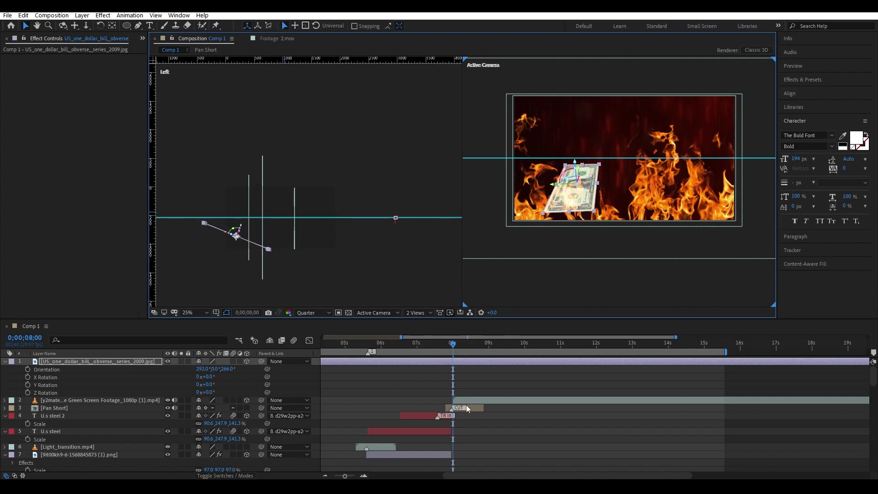
Hide the red-streak Pan Short footage layer so the particles show behind.
click(167, 400)
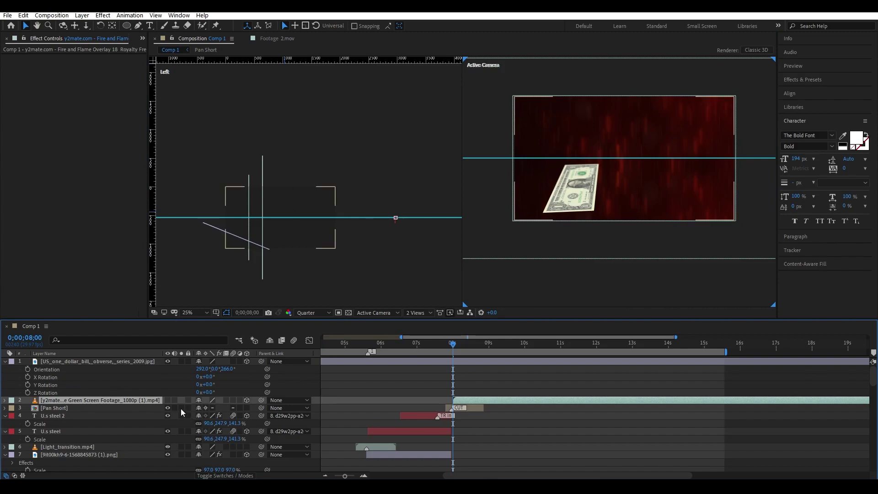
click(175, 408)
click(556, 202)
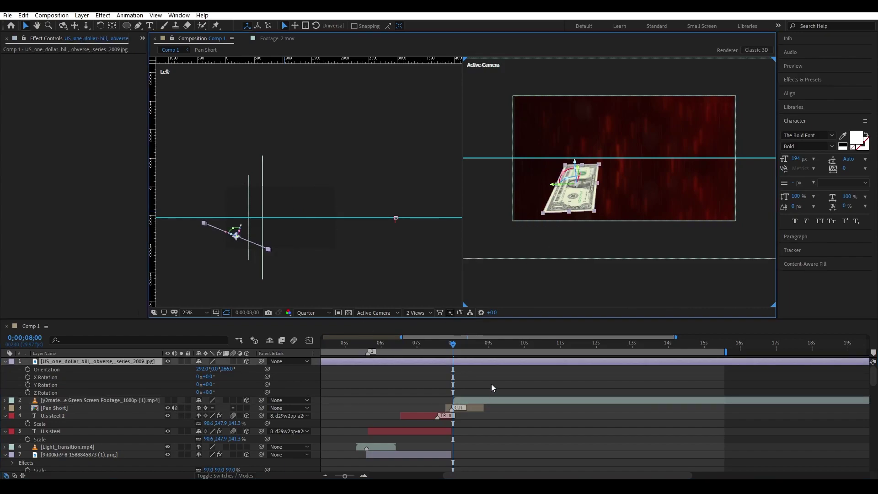
click(462, 407)
click(167, 407)
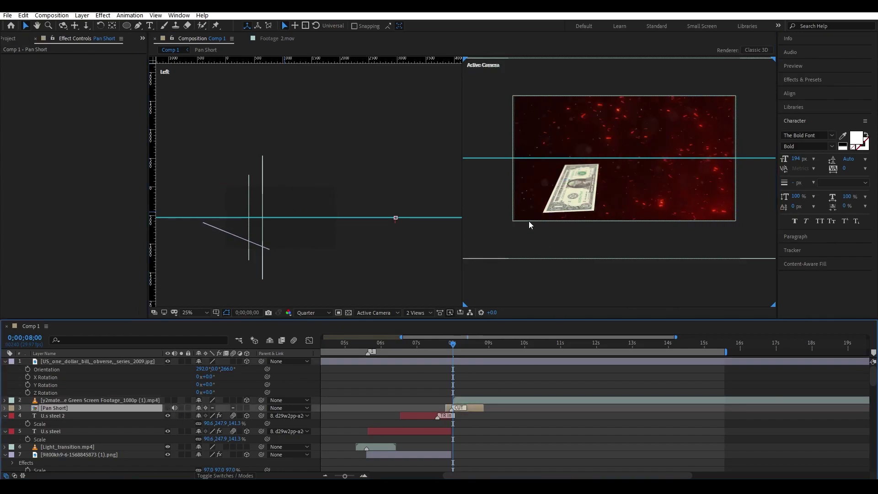
Lower the dollar bill to the bottom-left edge of the camera view.
click(554, 203)
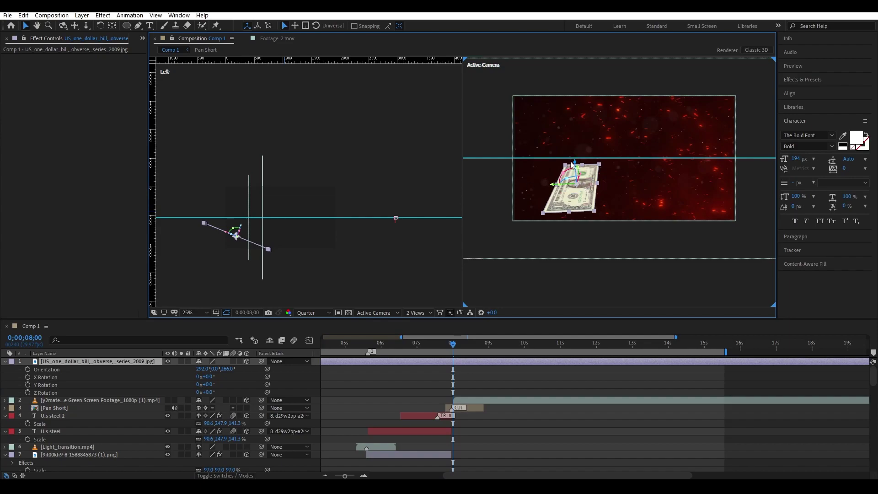
mouse_move(572, 164)
mouse_down()
mouse_move(570, 199)
mouse_move(516, 196)
mouse_up()
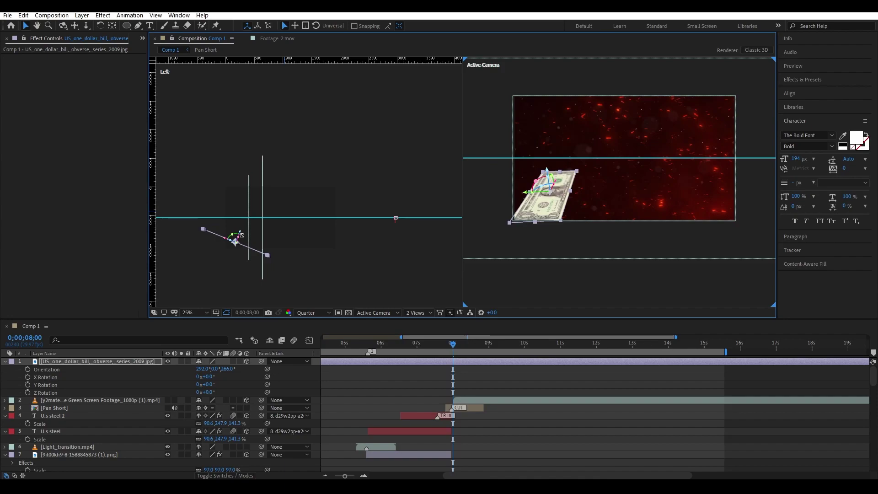
mouse_move(227, 241)
mouse_down()
mouse_move(295, 248)
mouse_move(219, 243)
mouse_up()
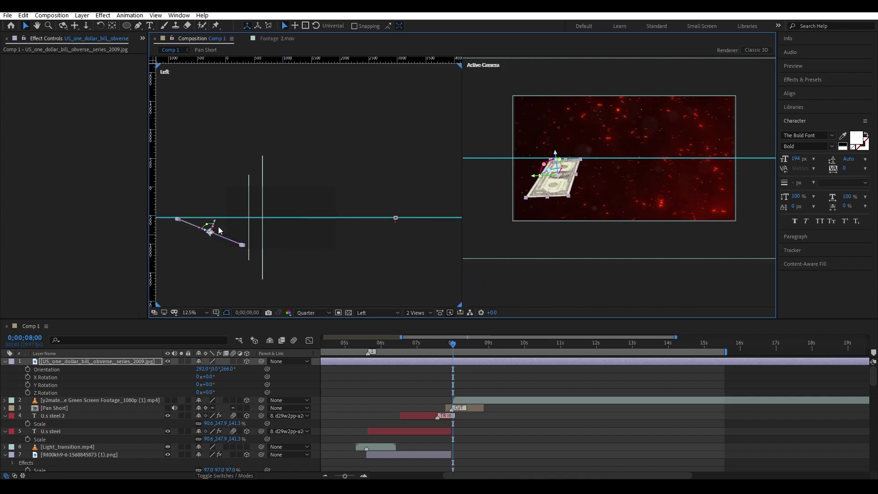
drag(311, 184, 347, 157)
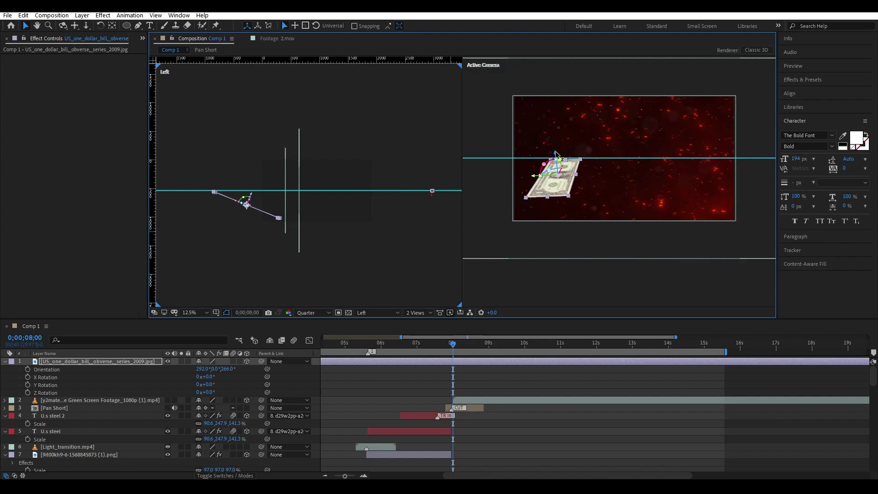
mouse_move(555, 153)
mouse_down()
mouse_move(557, 174)
mouse_move(516, 201)
mouse_up()
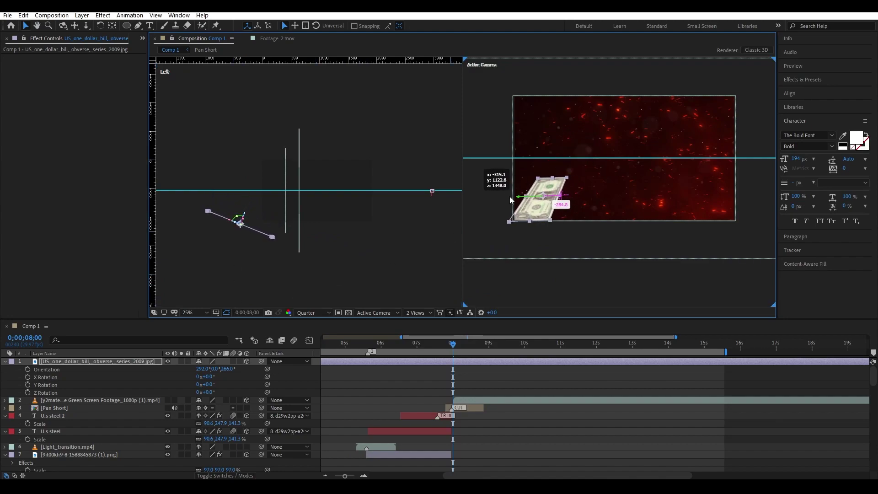
click(802, 80)
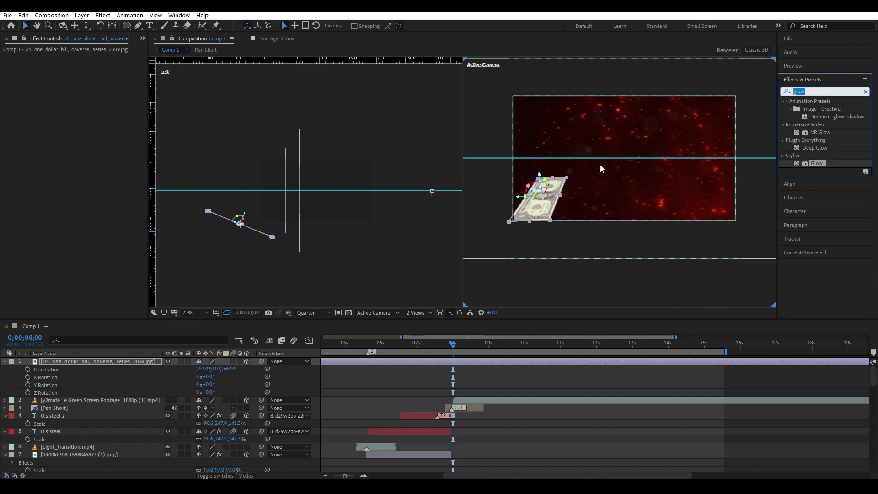
Move the dollar bill to the frame centre and push it along its depth axis.
drag(522, 201, 634, 197)
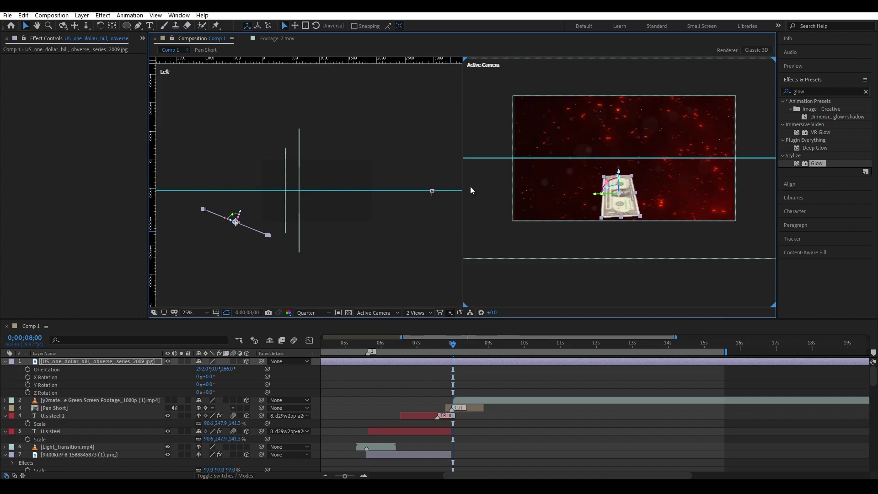
drag(242, 213, 244, 208)
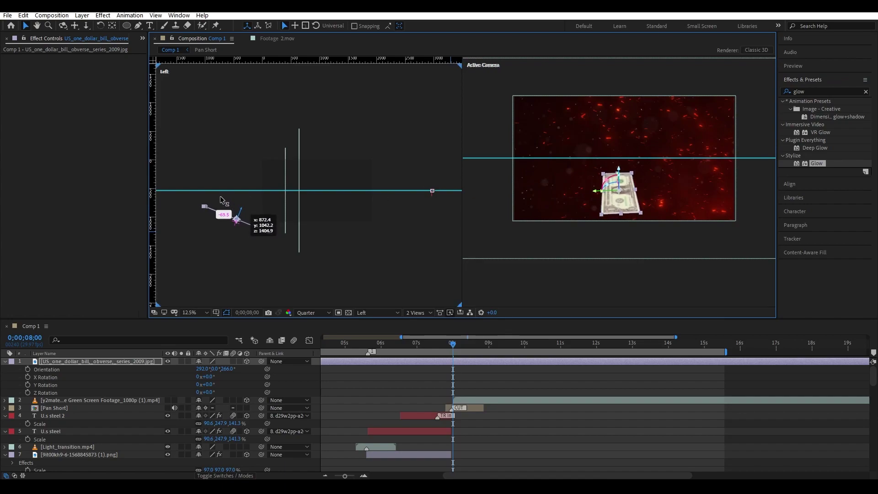
drag(827, 86, 829, 88)
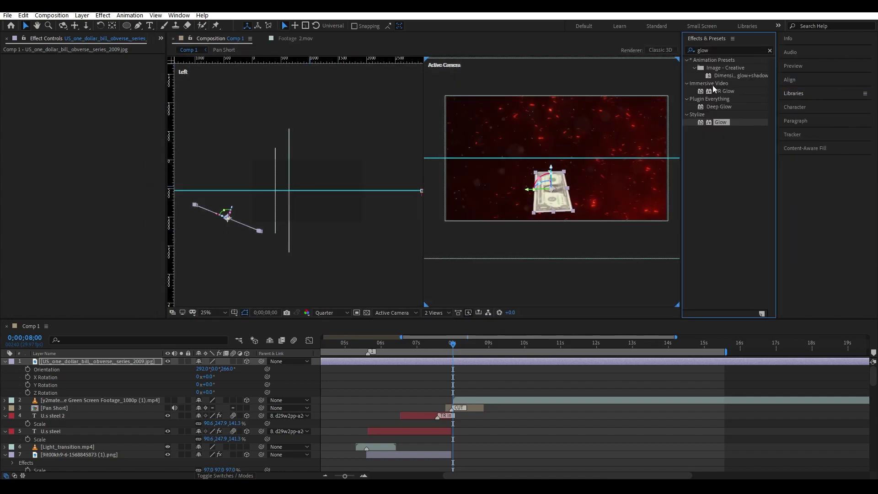
drag(715, 41, 809, 163)
Search Effects & Presets for 'moti' and apply Motion Tile to the dollar bill.
click(829, 173)
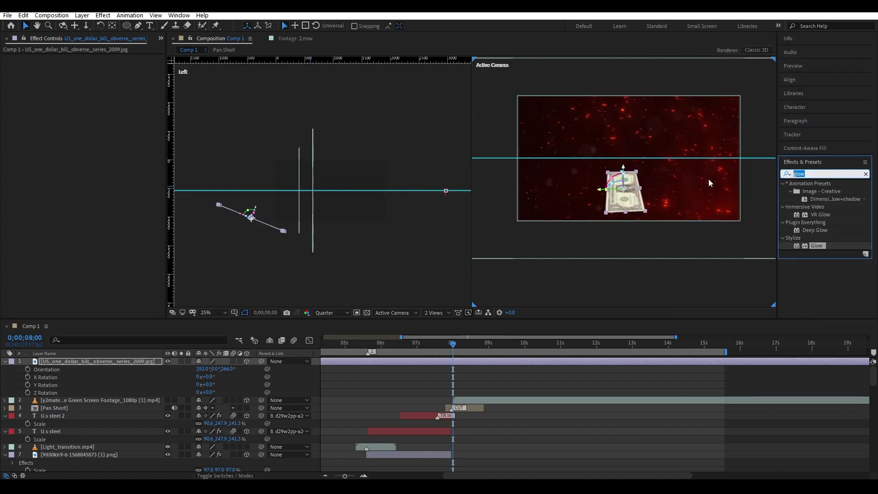
text(moti)
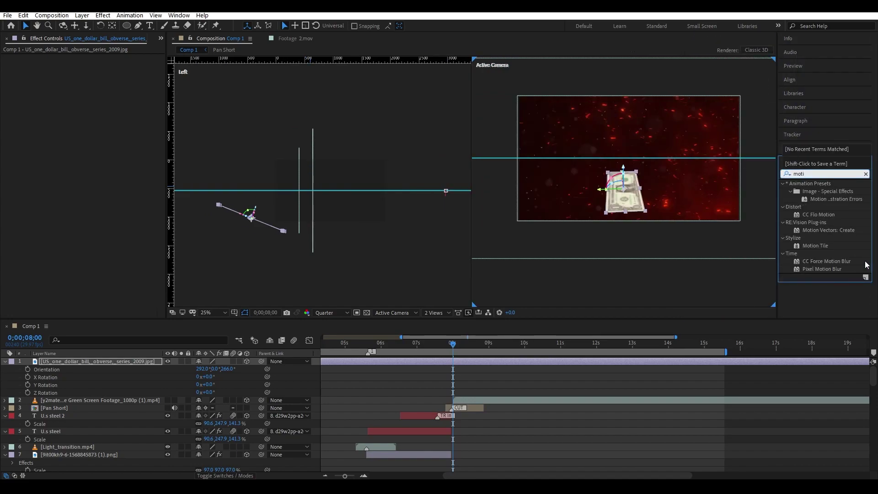
drag(801, 247, 574, 230)
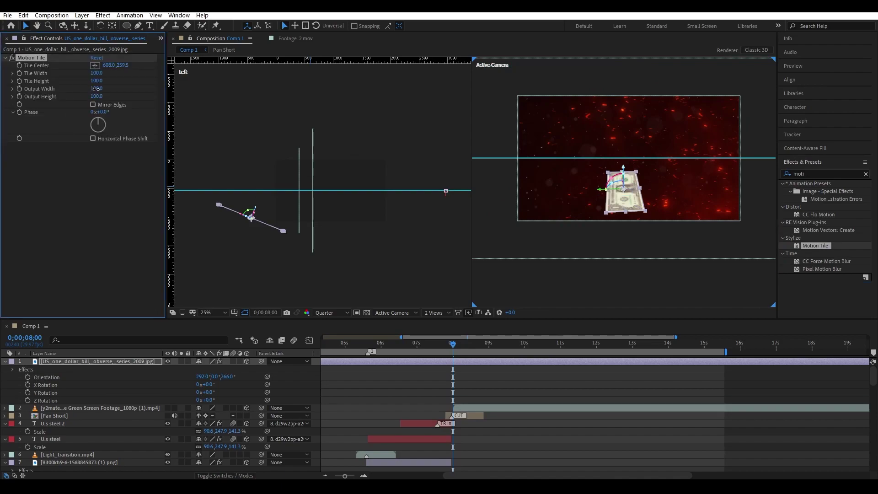
Set Motion Tile Output Width to 490 and Output Height to 570 to tile the bill floor.
drag(96, 89, 99, 88)
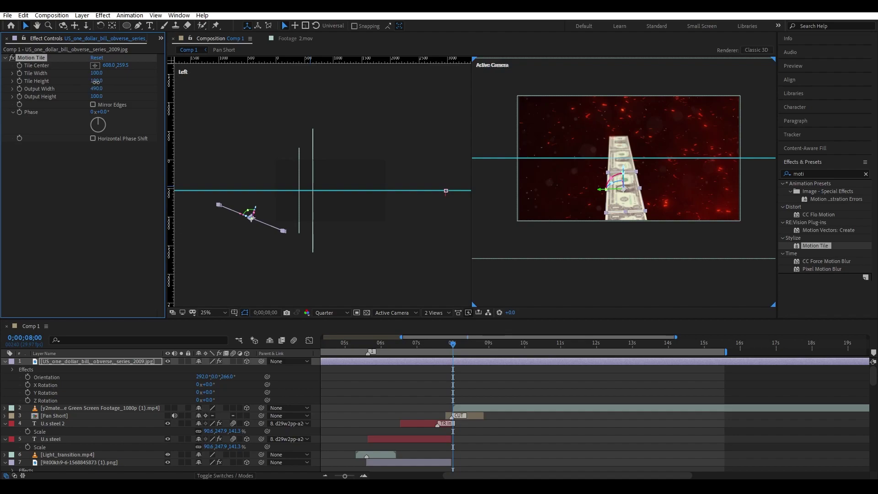
drag(98, 96, 121, 93)
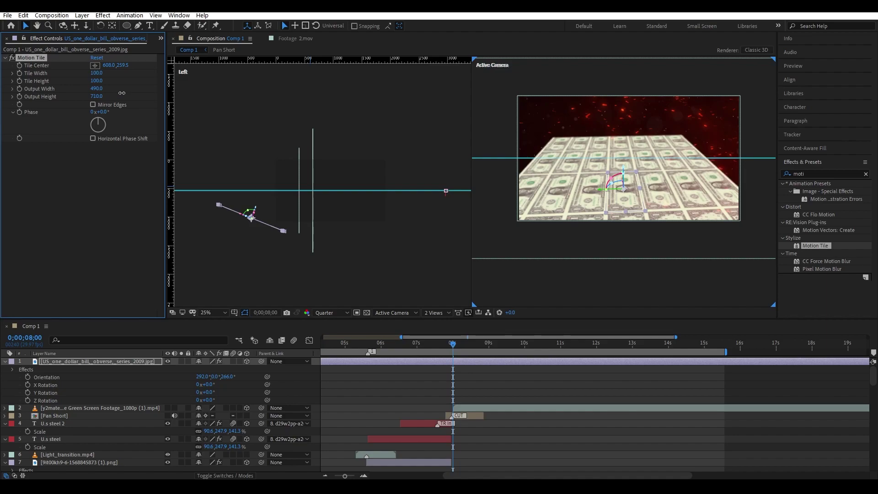
drag(122, 93, 141, 91)
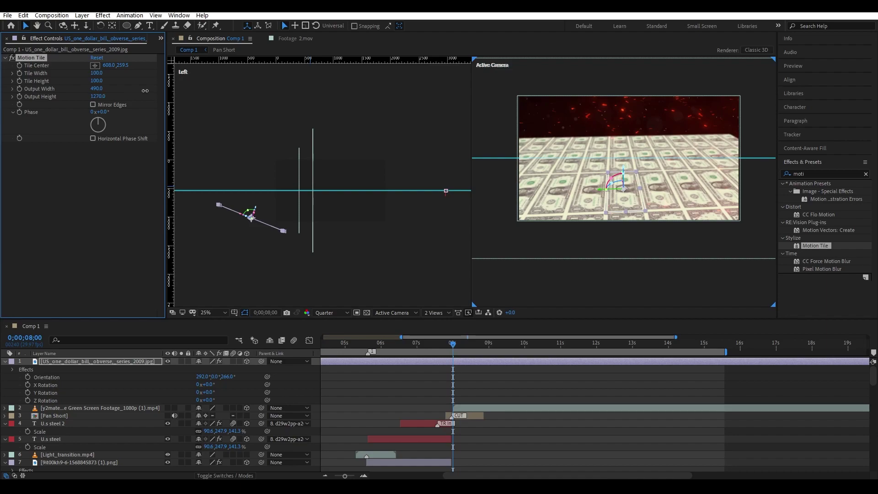
drag(94, 97, 75, 101)
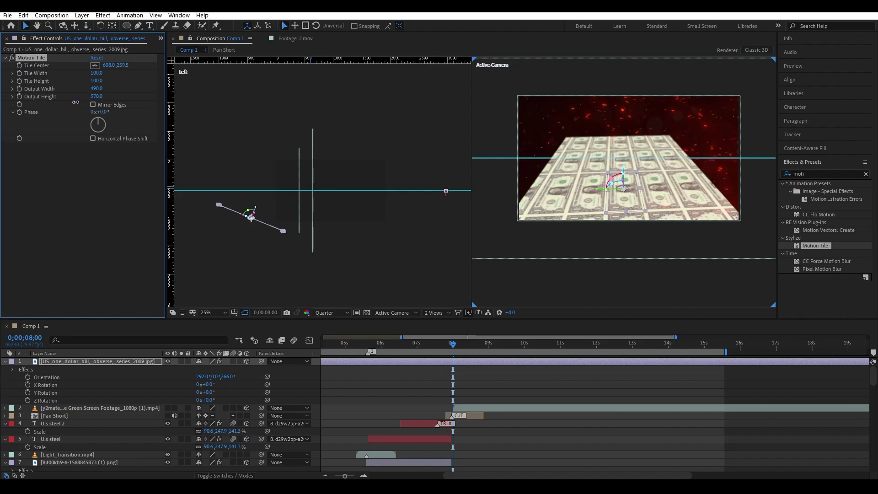
drag(248, 217, 137, 158)
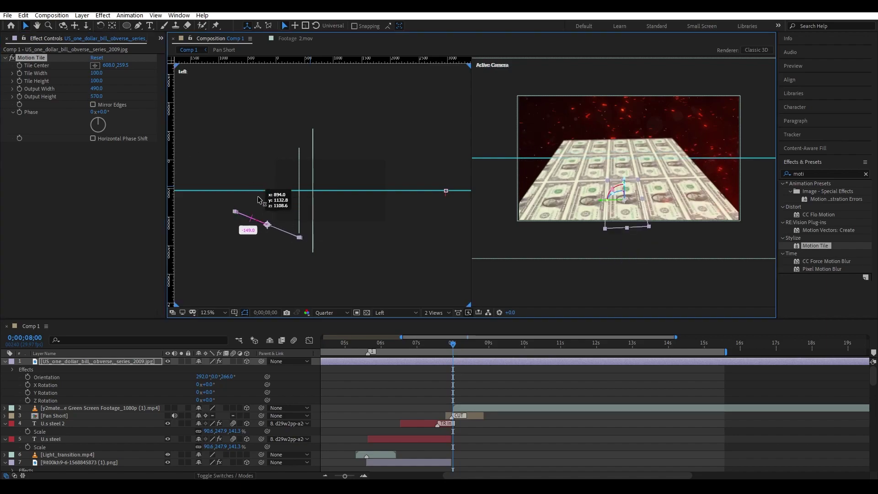
Shift the dollar-bill floor along its axis, back in depth, and up in the scene.
mouse_move(233, 202)
mouse_down()
mouse_move(172, 187)
mouse_move(268, 187)
mouse_move(252, 220)
mouse_up()
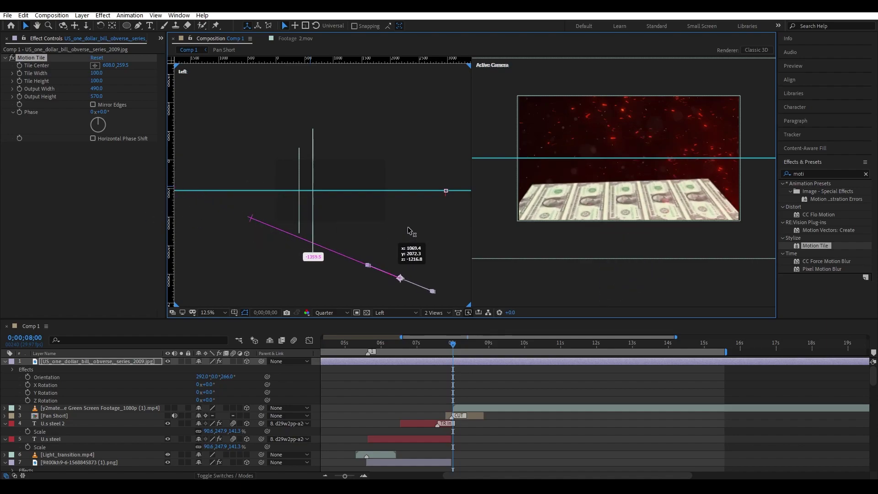
drag(252, 220, 276, 229)
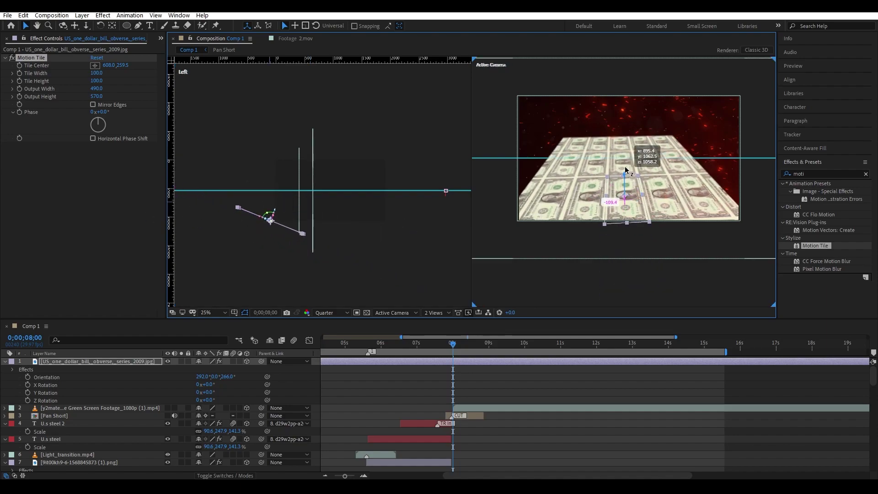
drag(590, 207, 587, 198)
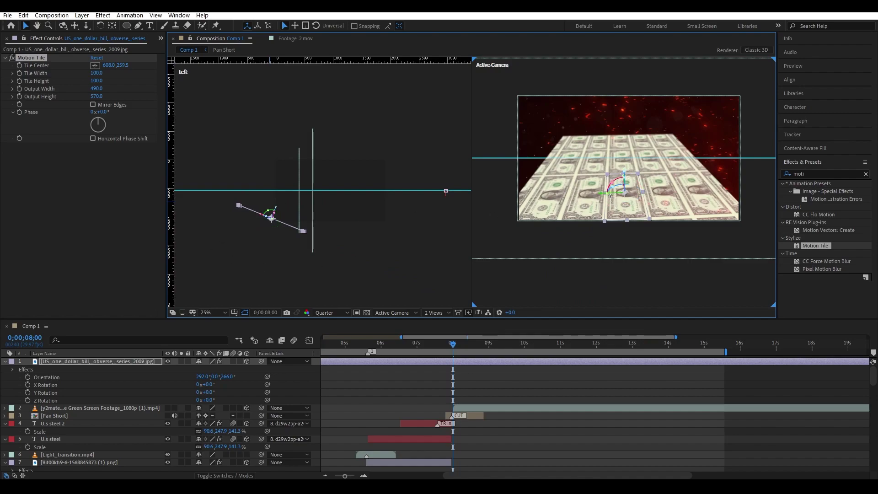
Try rotating and tilting the floor, then undo to keep orientation 292°, 0°, 266°.
drag(620, 185, 616, 178)
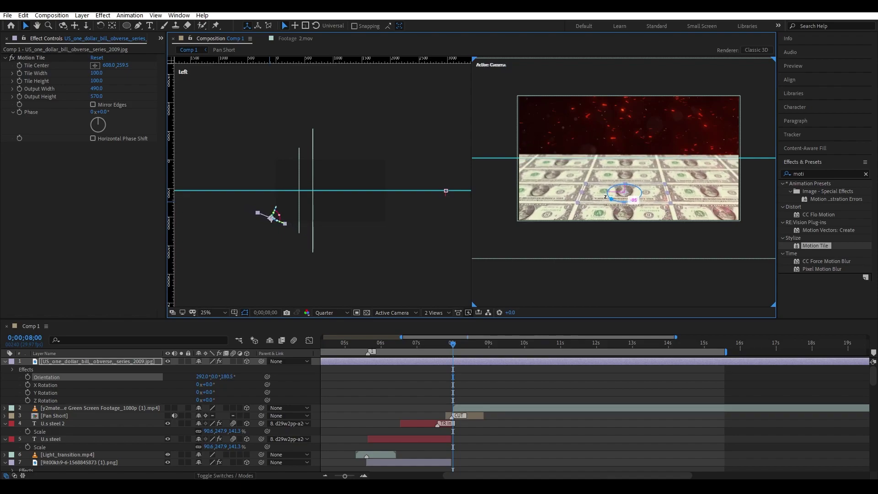
drag(625, 201, 624, 173)
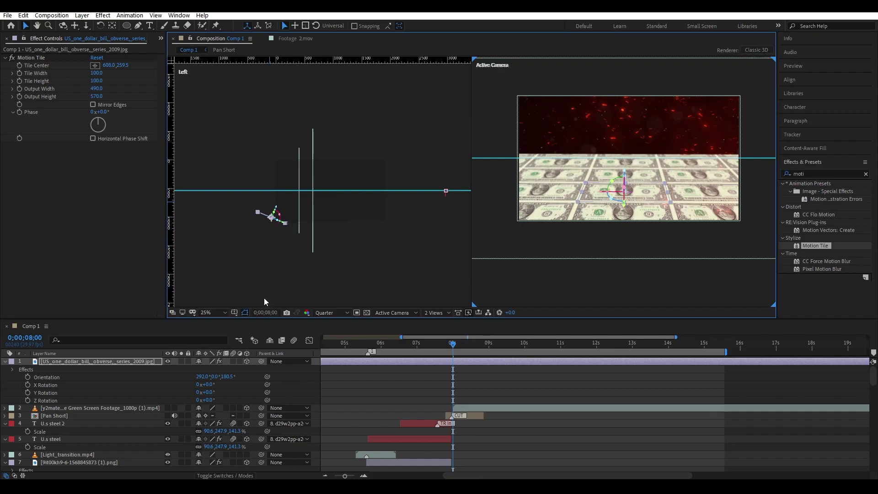
key(ctrl+z)
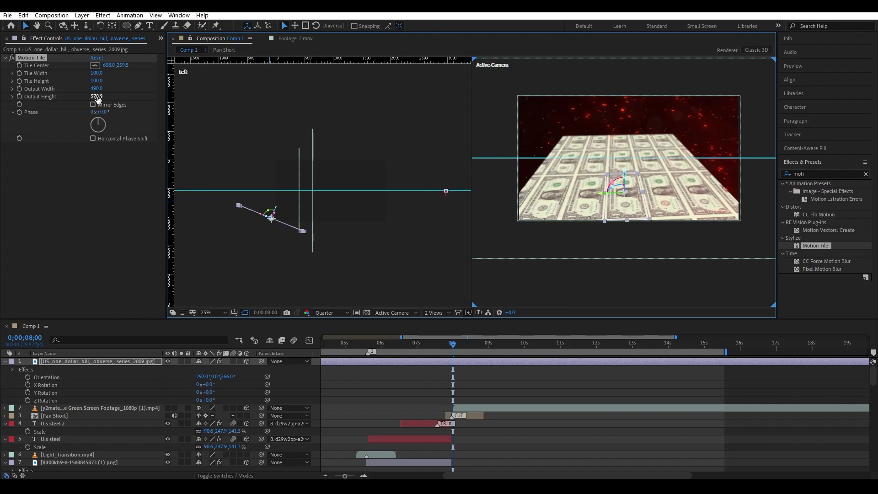
Raise the floor's tile output height to 1680, lower it, orient it 277.7°, 1.0°, 271.1°, widen and push back.
drag(99, 96, 115, 99)
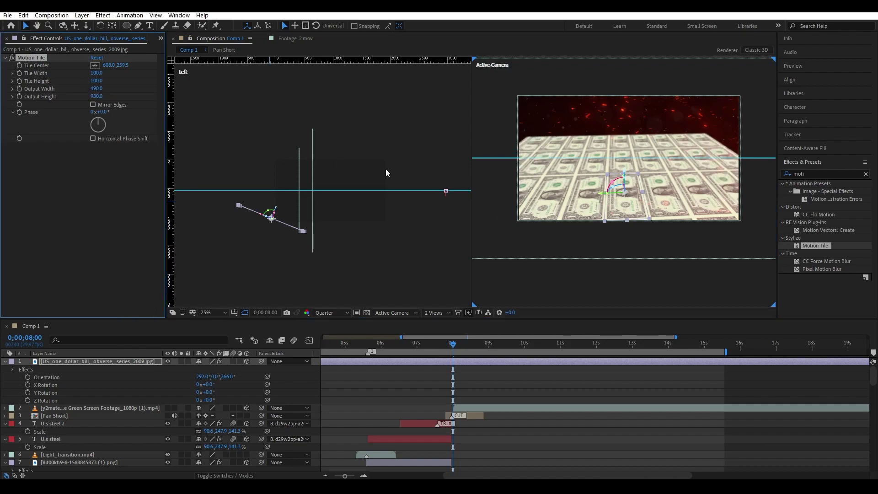
drag(638, 185, 634, 246)
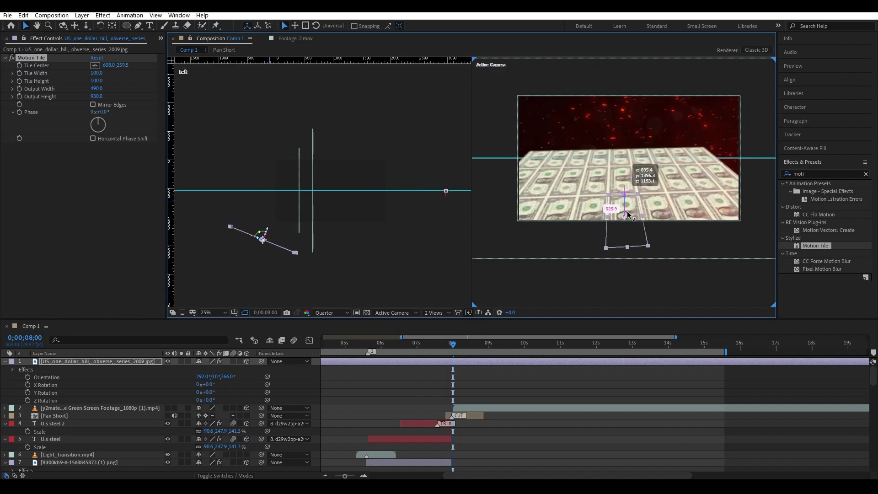
drag(251, 244, 249, 245)
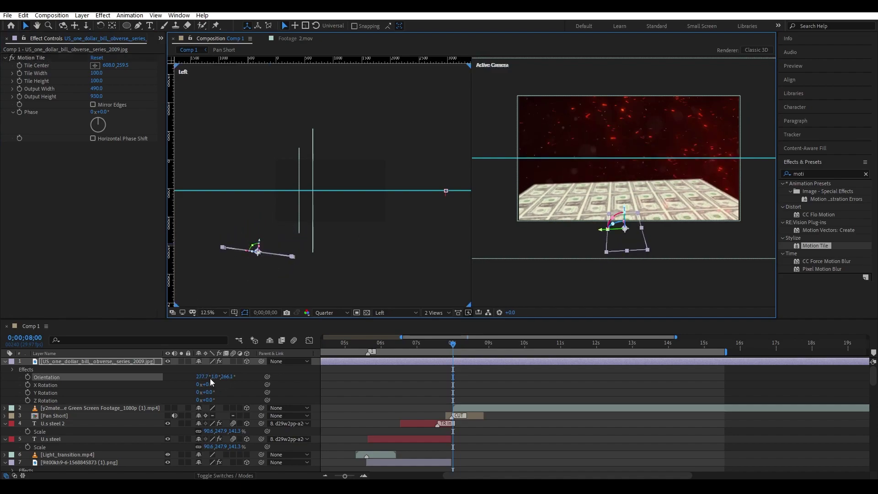
drag(224, 376, 225, 376)
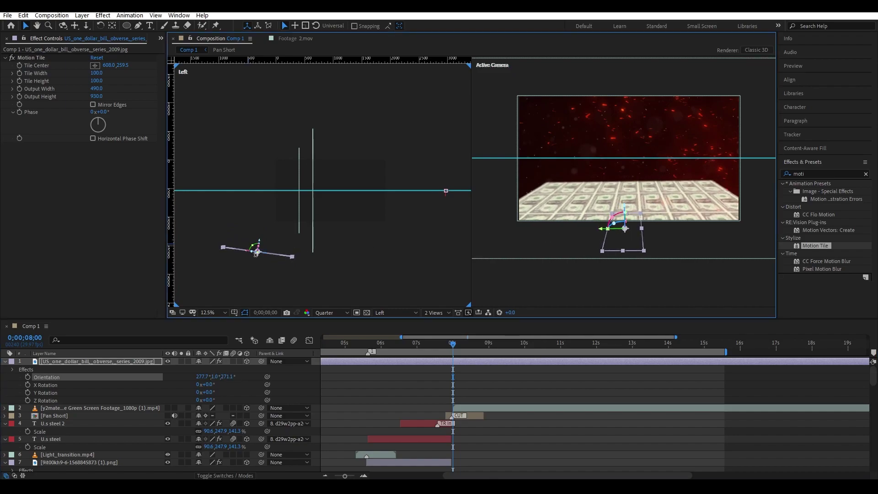
drag(253, 252, 189, 248)
mouse_move(254, 259)
mouse_down()
mouse_move(147, 259)
mouse_move(250, 262)
mouse_move(163, 271)
mouse_move(111, 96)
mouse_up()
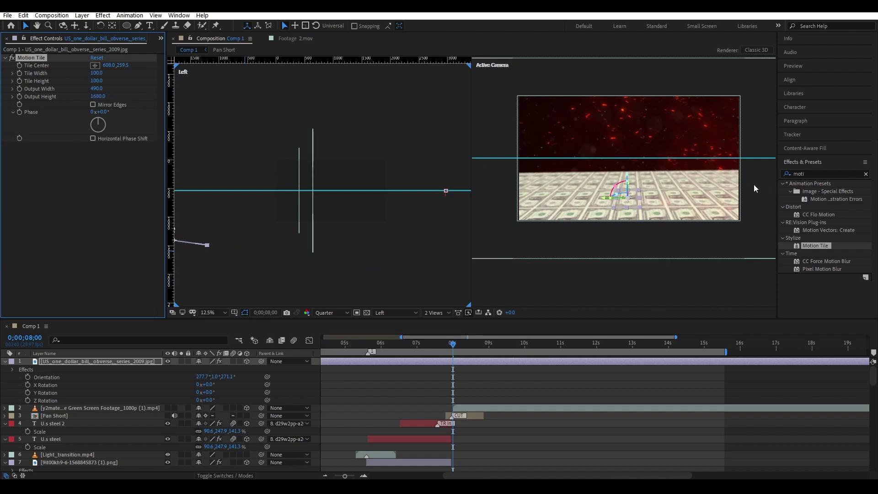
Frame the dollar-bill floor, re-tilt its orientation and push it back in depth.
key(ctrl+alt+shift+backslash)
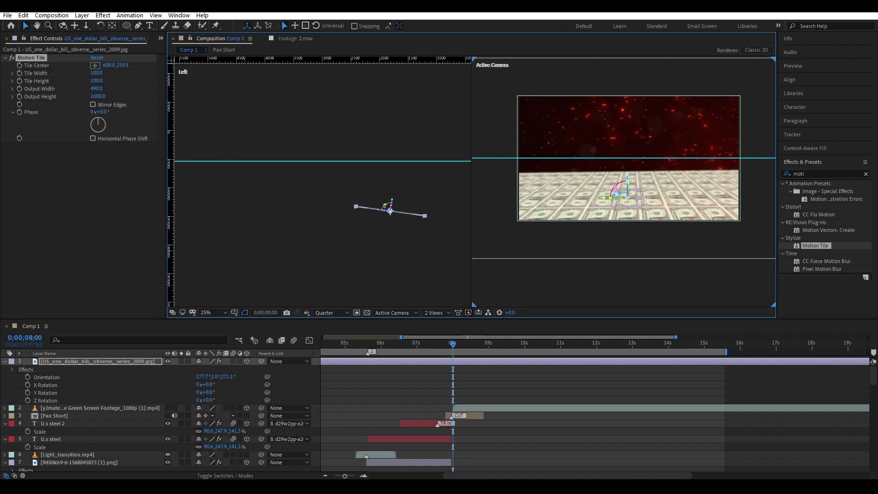
drag(215, 376, 261, 350)
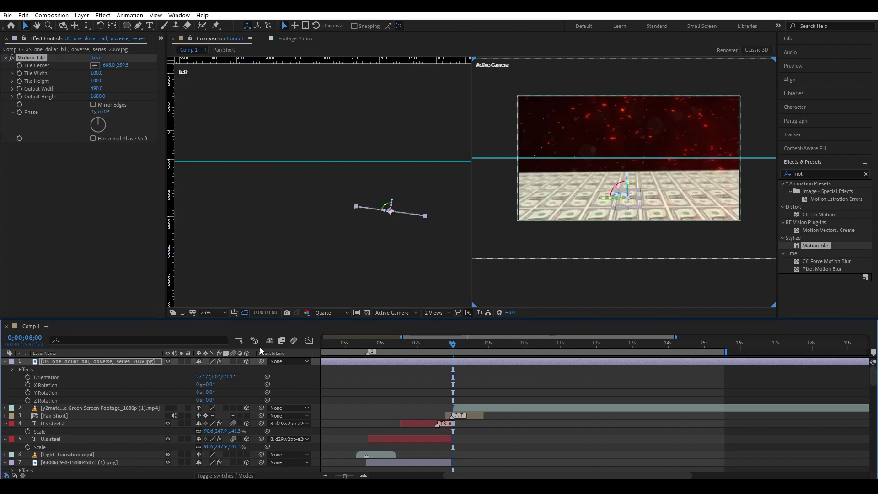
drag(380, 213, 311, 215)
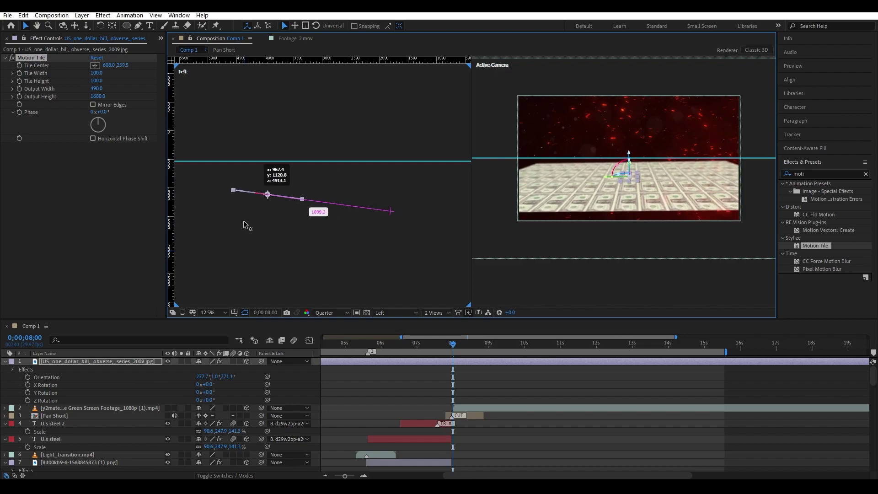
drag(310, 215, 407, 227)
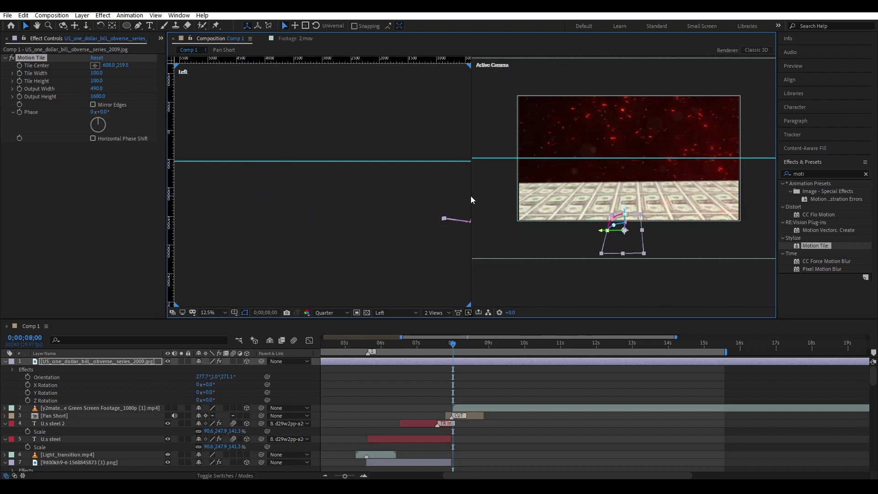
key(ctrl+z)
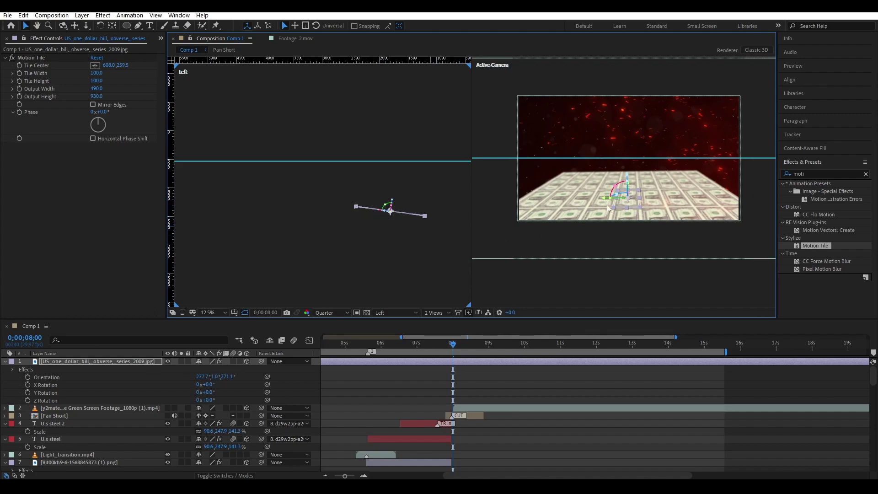
Rotate the floor's Z orientation, reposition it in depth, and cut Motion Tile output height to 490.
drag(227, 376, 261, 374)
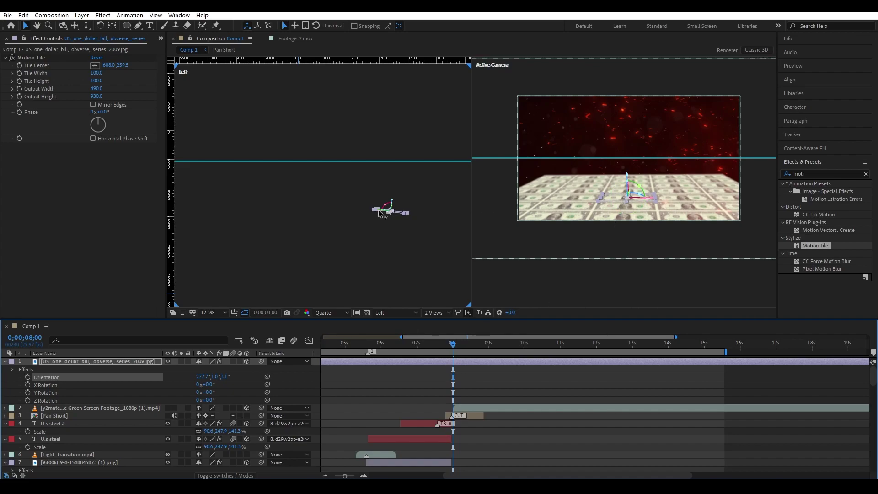
drag(379, 213, 292, 220)
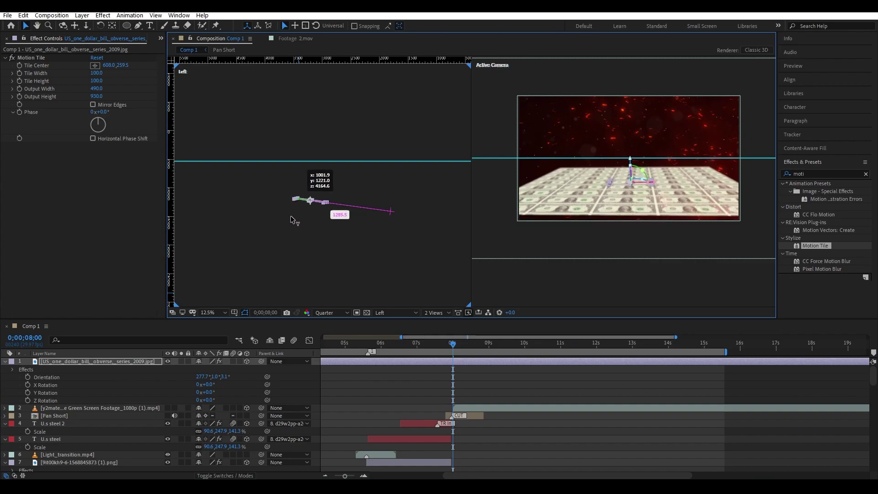
drag(291, 217, 320, 213)
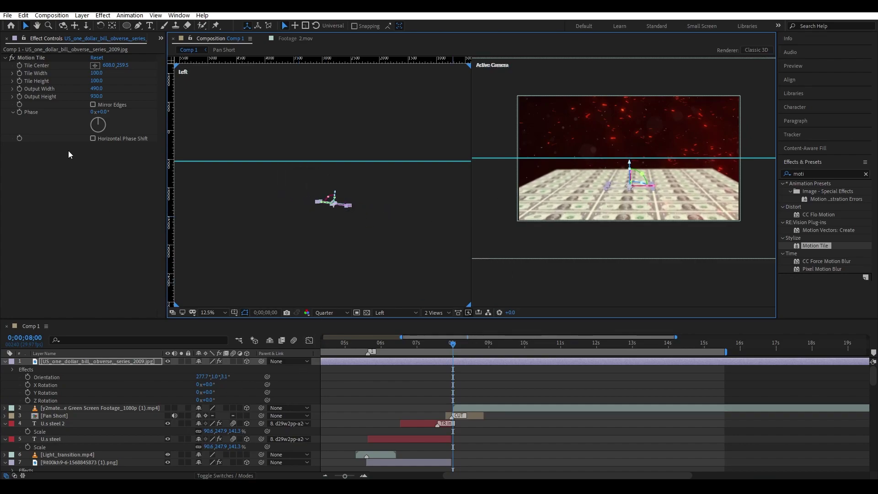
drag(97, 96, 83, 98)
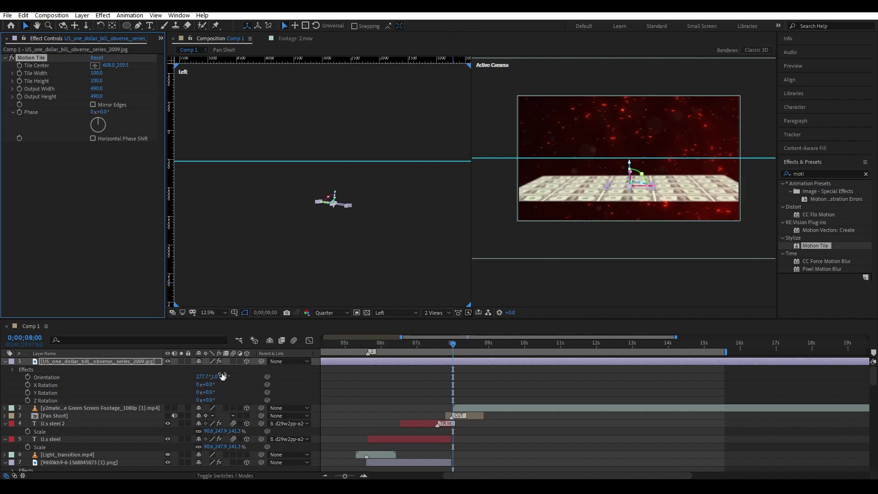
Shift the floor's Z position nearer and back, and set its Motion Tile output height to 710.
key(p)
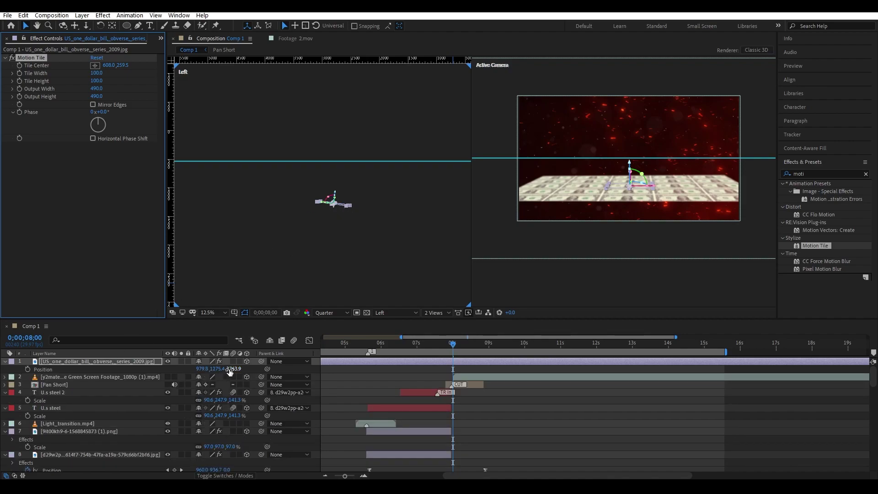
drag(231, 369, 256, 341)
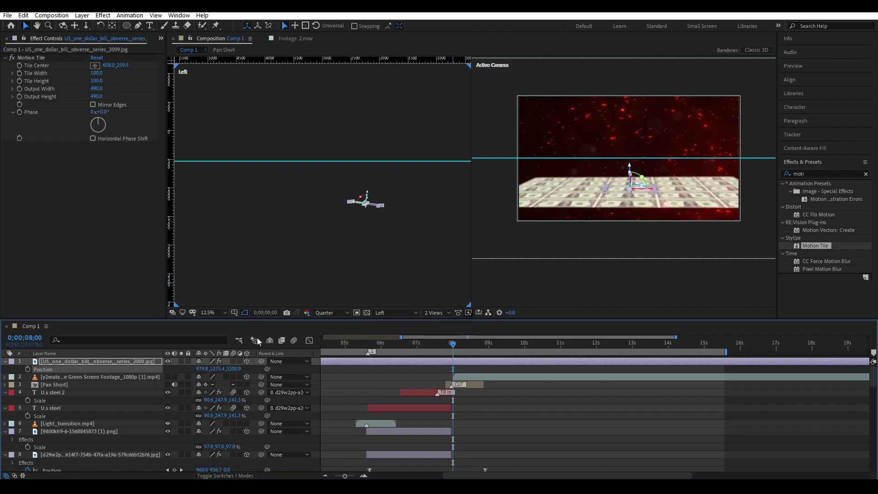
mouse_move(361, 206)
mouse_down()
mouse_move(400, 209)
mouse_move(362, 220)
mouse_move(383, 221)
mouse_up()
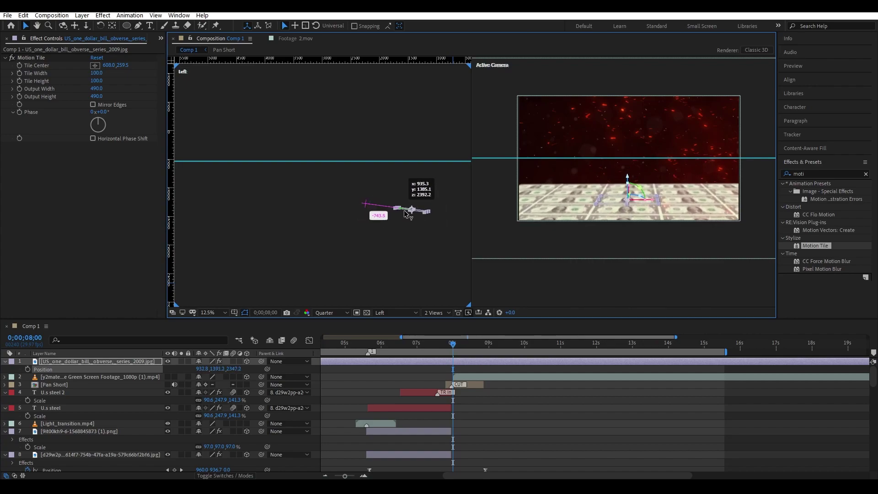
drag(383, 221, 360, 219)
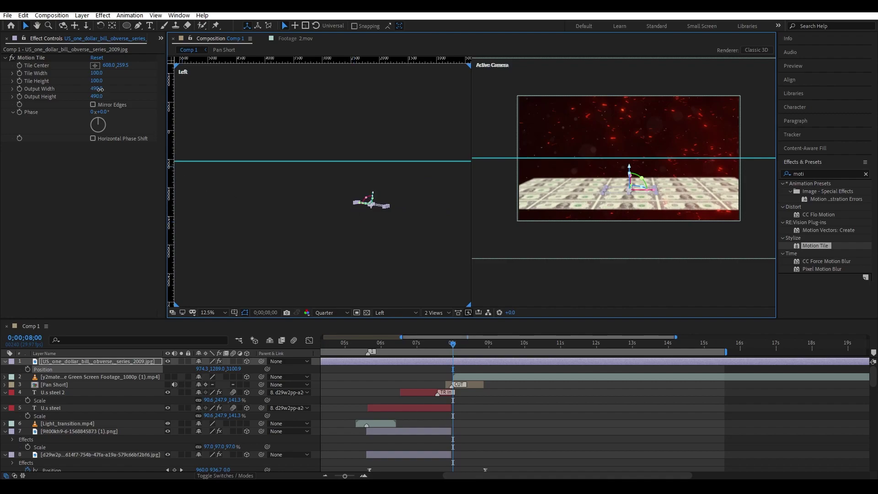
drag(99, 89, 106, 95)
key(ctrl+z)
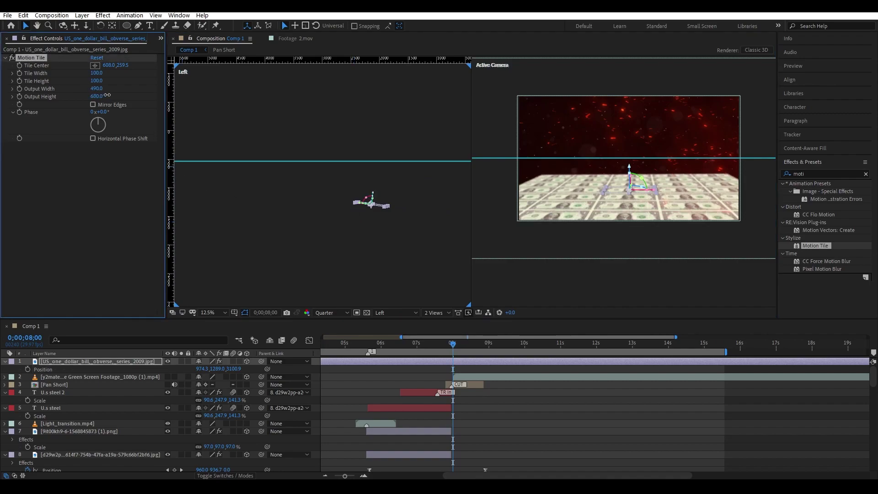
Slide the dollar-bill floor sideways along X in the Active Camera view, then select the fire layer.
click(629, 166)
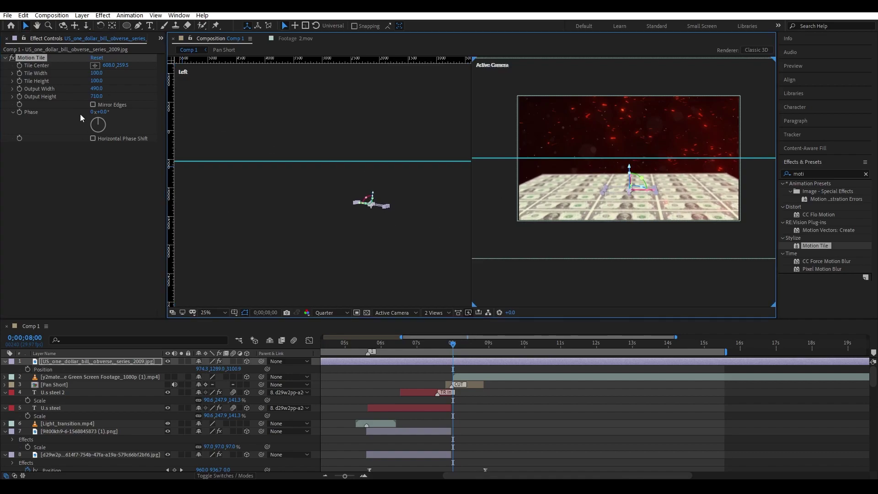
drag(648, 190, 634, 194)
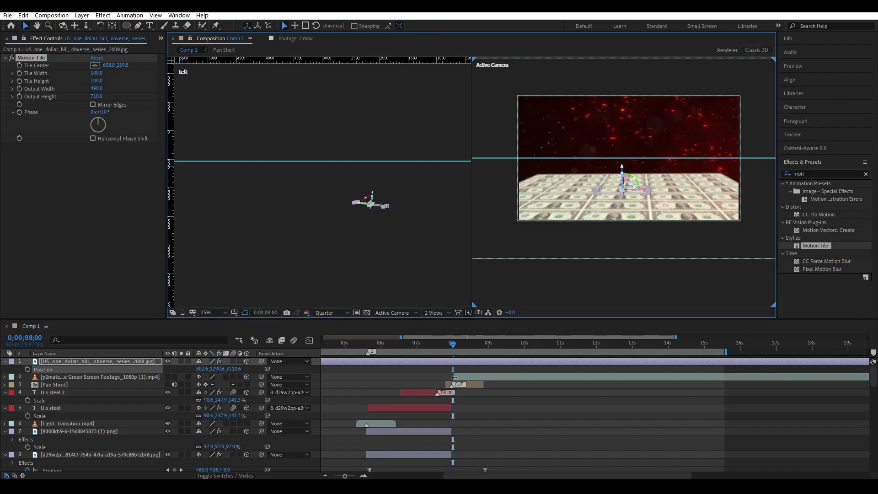
click(393, 376)
Make the fire footage layer visible and raise it upward.
click(166, 378)
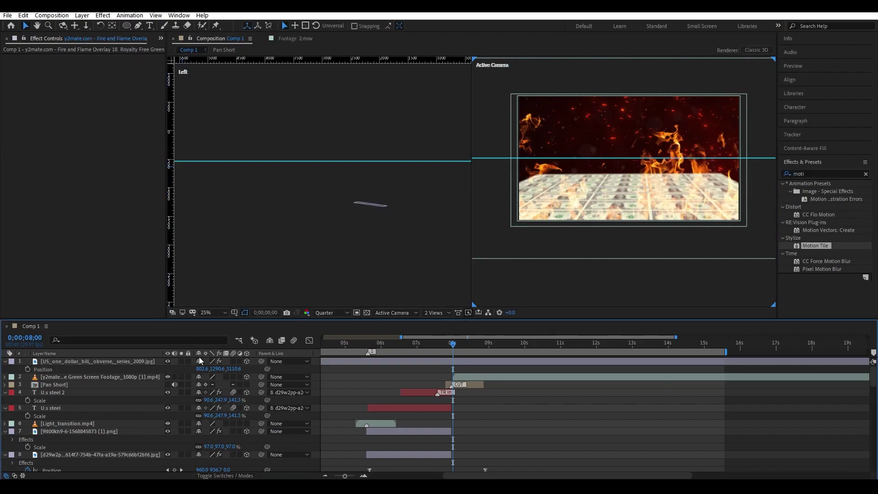
click(496, 379)
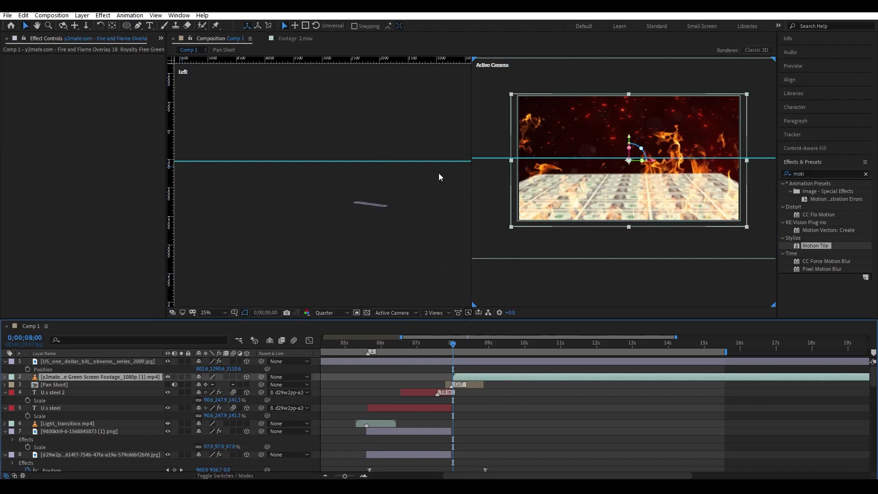
scroll(439, 177, down, 2)
scroll(439, 177, down, 2)
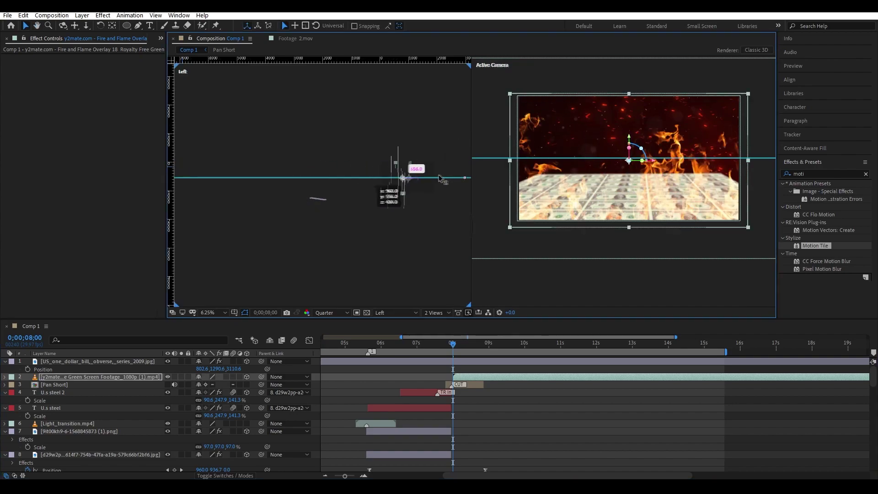
scroll(413, 171, up, 4)
drag(630, 145, 635, 101)
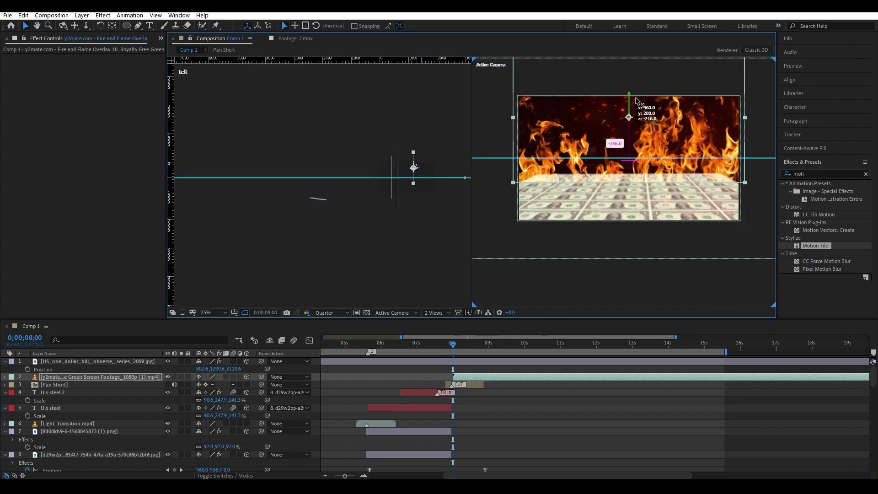
Bring the dollar-bill floor forward, raise it, and readjust its depth.
click(95, 361)
drag(317, 198, 394, 193)
drag(603, 250, 600, 176)
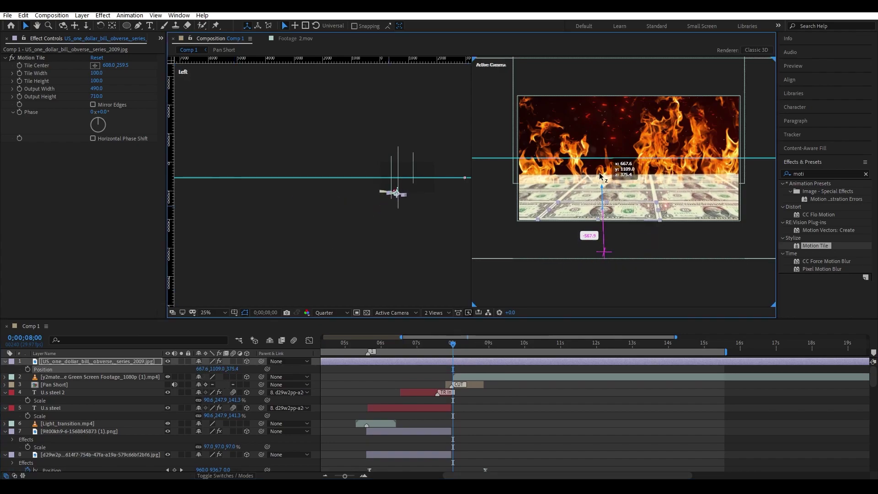
click(412, 166)
click(109, 361)
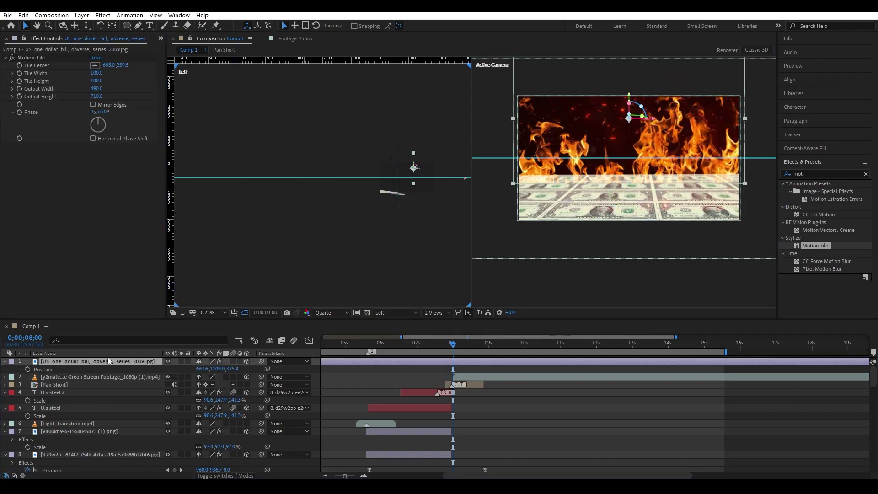
drag(413, 168, 397, 192)
drag(580, 247, 580, 201)
Push the fire layer far back behind the floor's far edge and reposition it in the camera view.
mouse_move(416, 171)
mouse_down()
mouse_move(419, 155)
mouse_move(438, 162)
mouse_up()
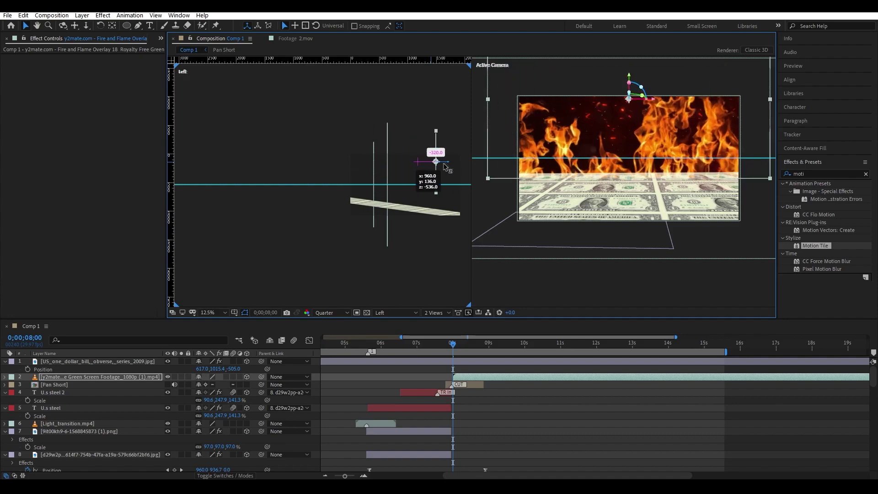
mouse_move(580, 220)
mouse_down()
mouse_move(594, 242)
mouse_move(579, 227)
mouse_up()
click(429, 161)
drag(434, 158, 332, 156)
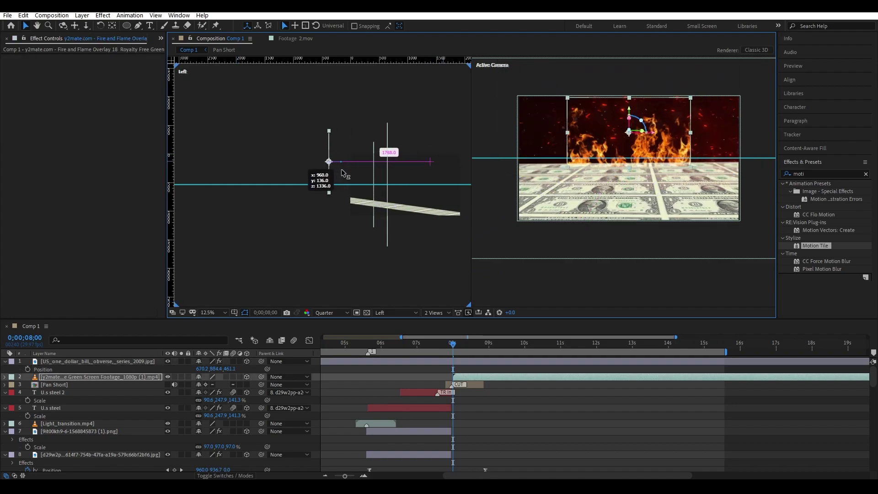
click(626, 105)
drag(628, 128, 628, 144)
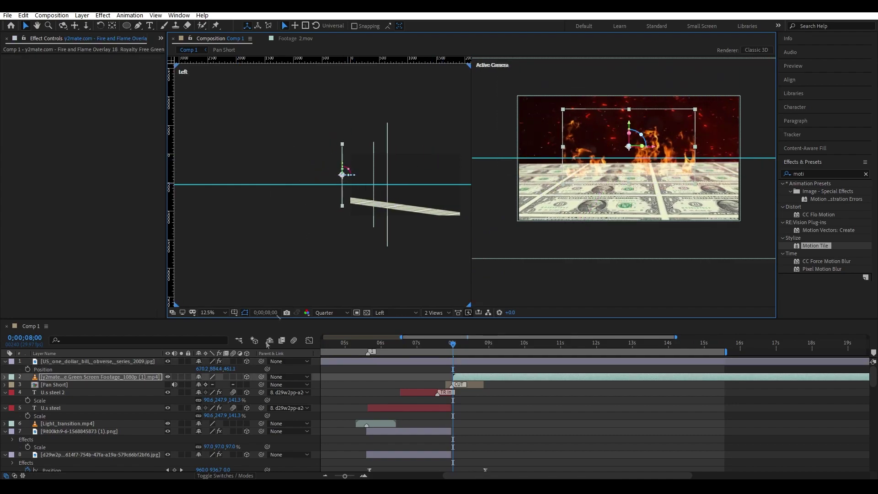
Move the fire layer above the dollar-bill floor in the layer stack.
key(F4)
click(241, 81)
mouse_move(361, 178)
mouse_down()
mouse_move(363, 164)
mouse_move(254, 191)
mouse_move(250, 165)
mouse_up()
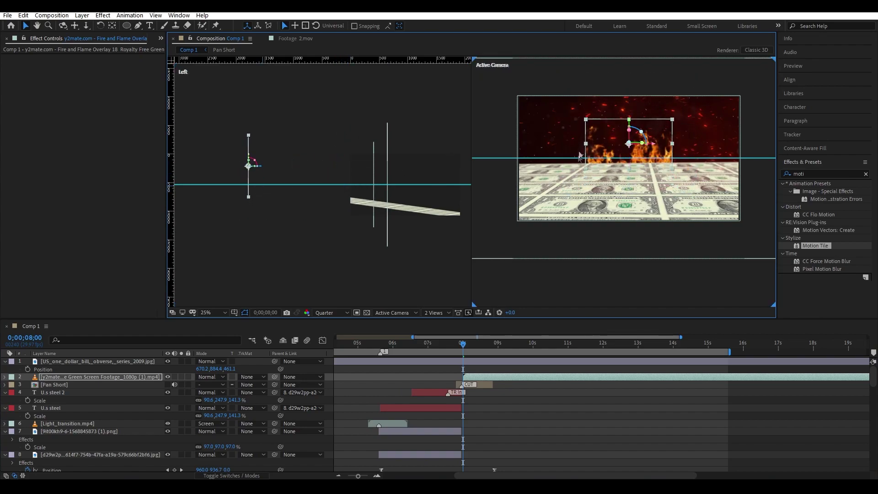
Apply Motion Tile to the fire layer with Output Width 410 for a continuous flame wall.
text(tile)
double_click(816, 246)
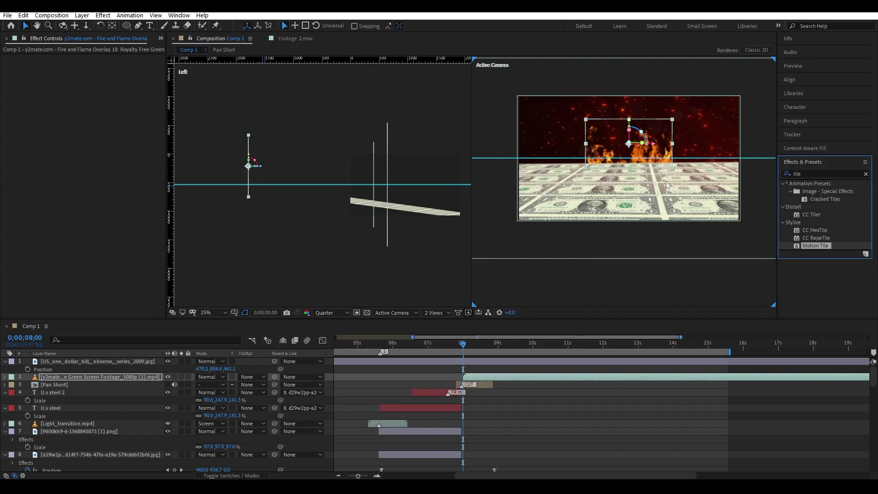
drag(106, 87, 248, 87)
click(558, 278)
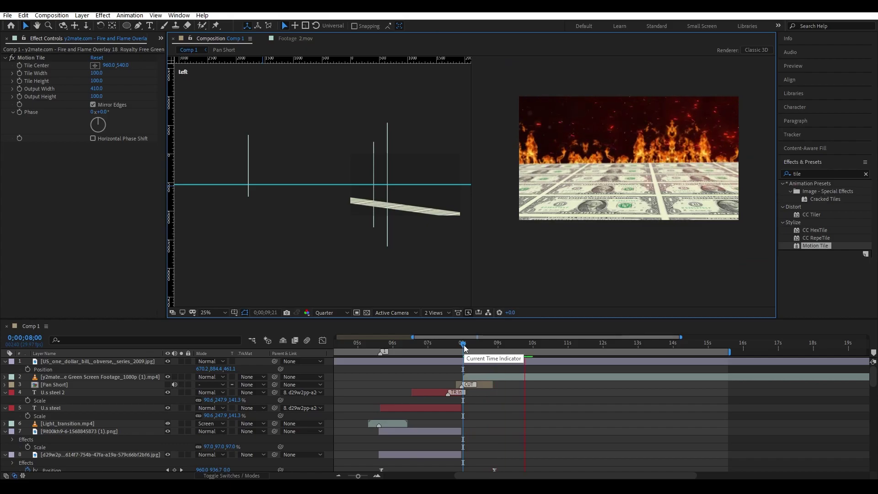
click(479, 376)
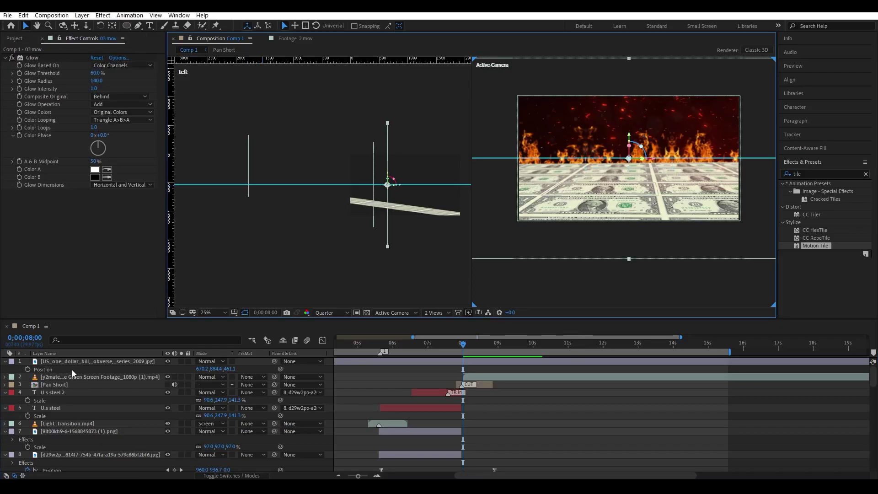
Lower the dollar-bill floor, tilt its orientation slightly, and move it along its depth axis.
click(600, 172)
drag(600, 172, 421, 244)
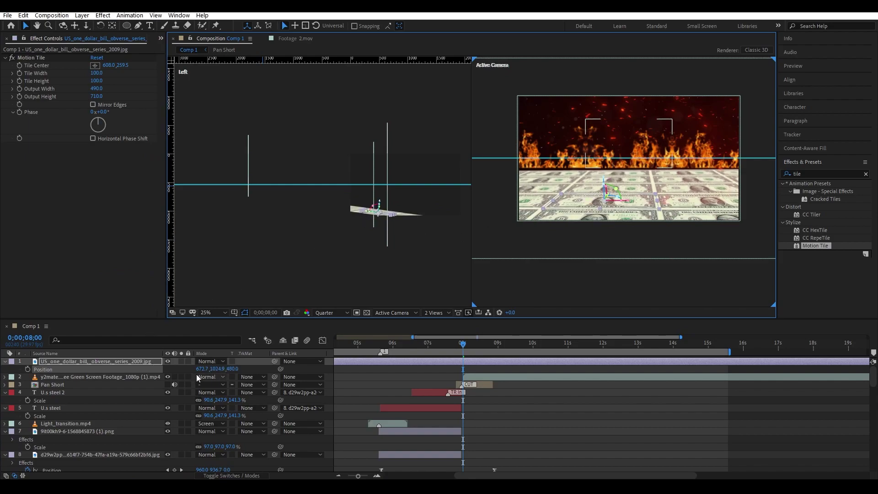
key(r)
drag(200, 368, 208, 371)
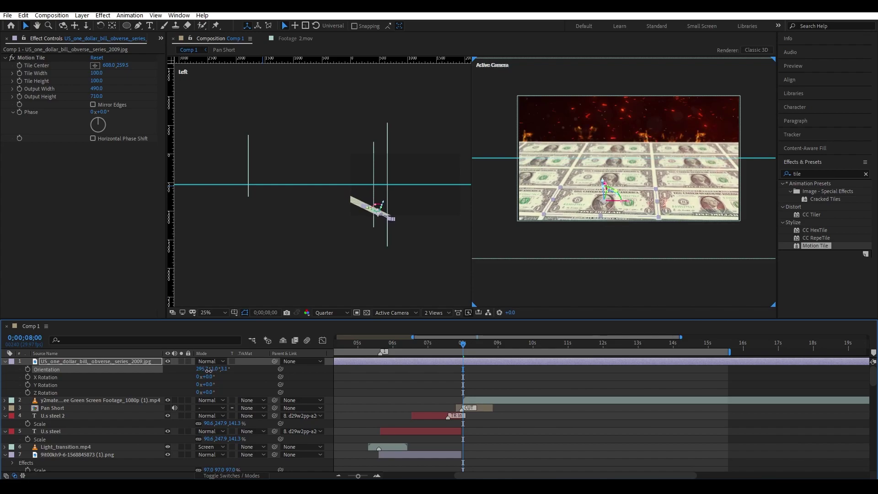
drag(222, 370, 218, 371)
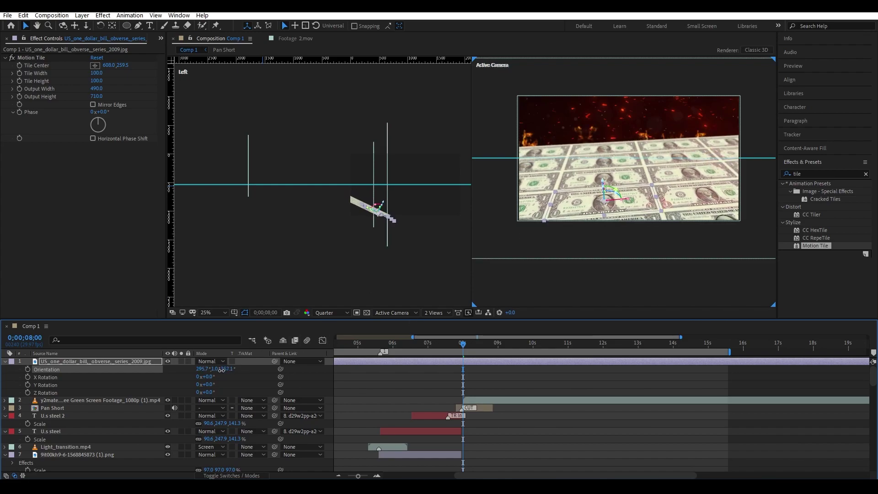
drag(600, 182, 456, 217)
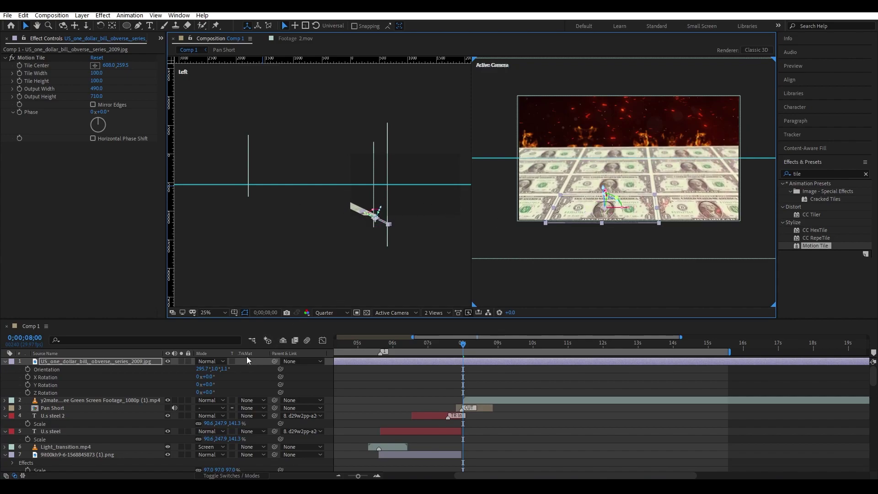
drag(368, 215, 409, 238)
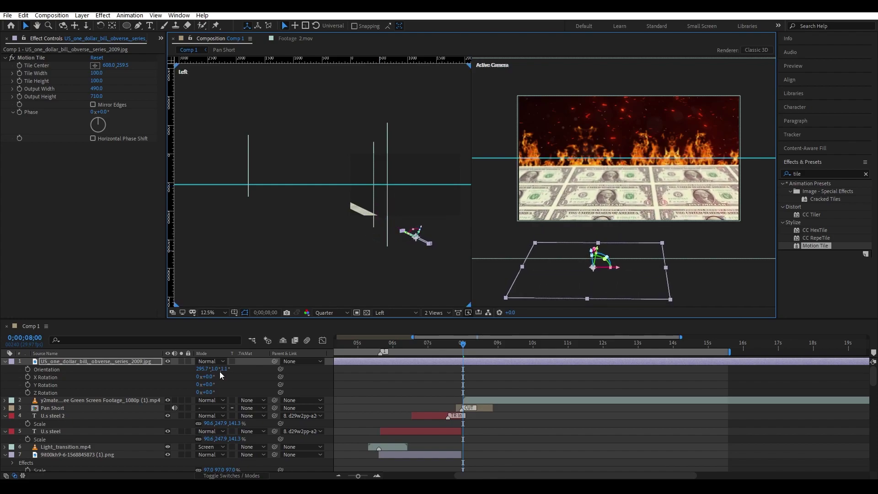
Scale the floor to 56%, push it back, and set orientation to 292.7°, 1.0°, 1.1°.
key(s)
drag(209, 369, 189, 369)
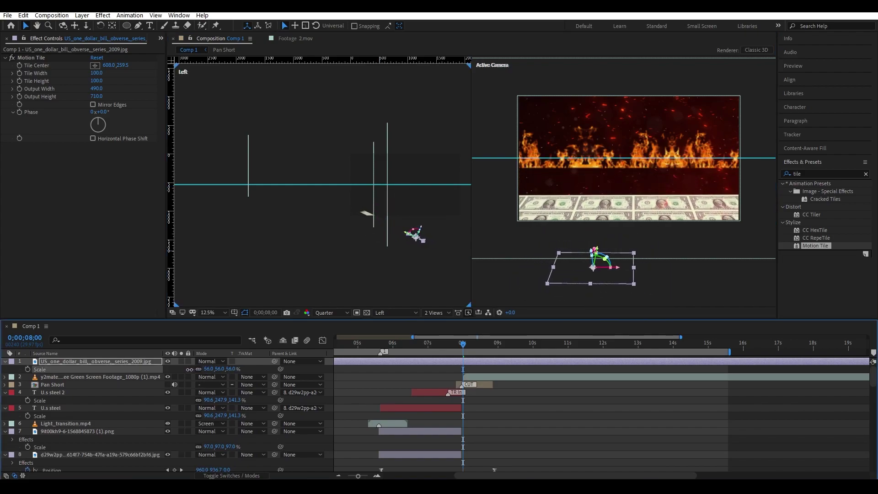
mouse_move(596, 247)
mouse_down()
mouse_move(587, 202)
mouse_move(595, 208)
mouse_up()
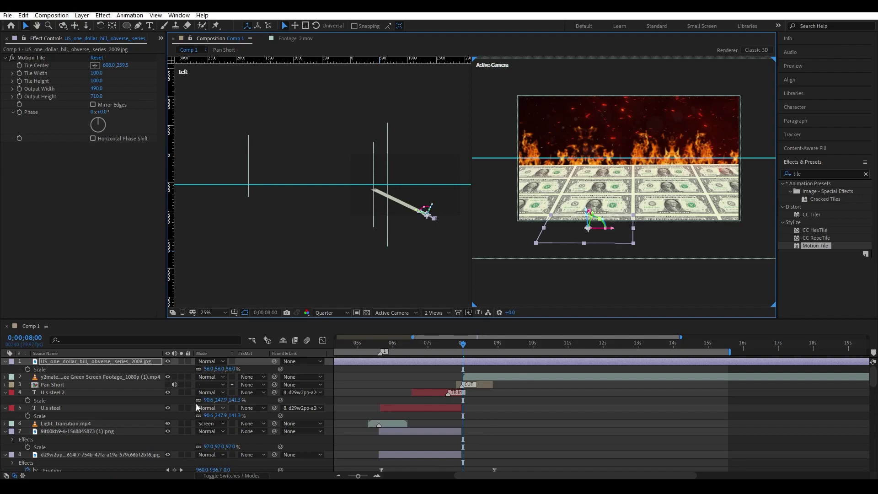
key(r)
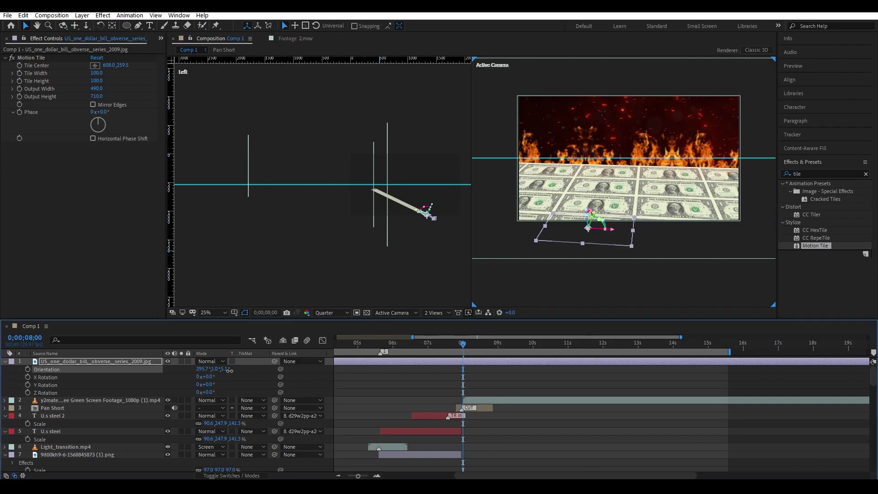
drag(211, 369, 202, 369)
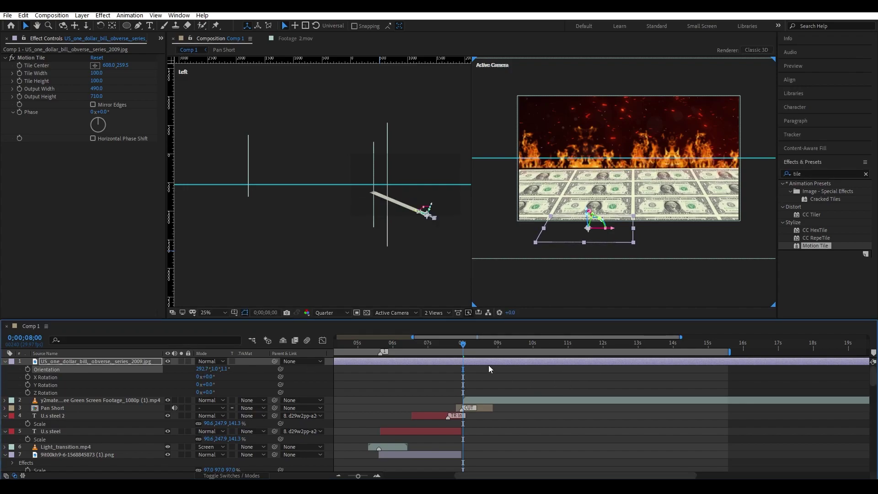
click(485, 399)
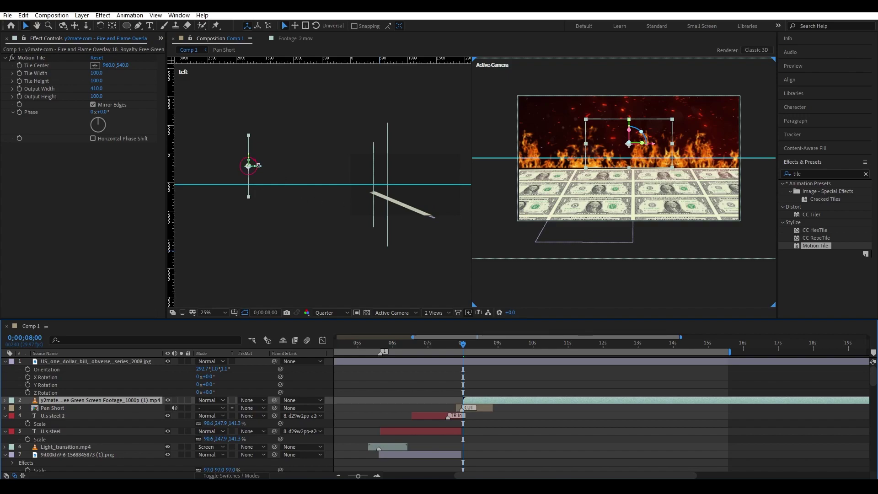
Bring the fire backdrop closer in depth and raise it so flames meet the floor's far edge.
mouse_move(257, 165)
mouse_down()
mouse_move(399, 161)
mouse_move(360, 166)
mouse_up()
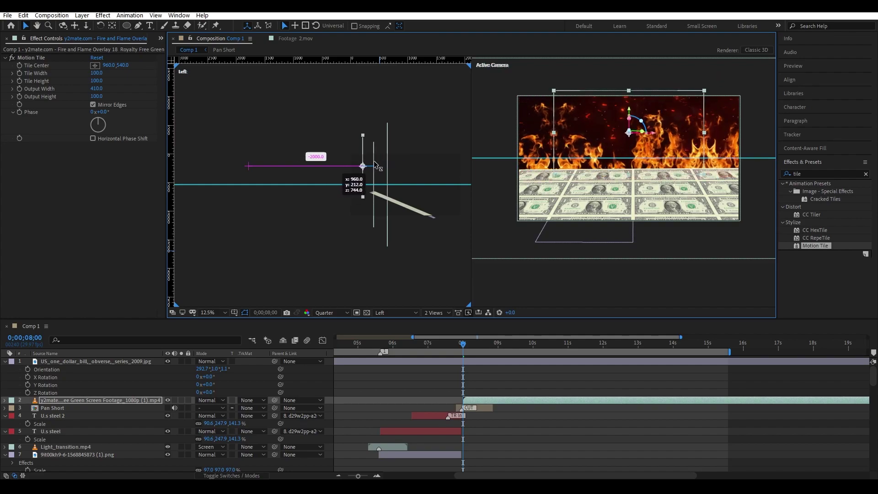
drag(374, 165, 376, 166)
drag(626, 111, 627, 105)
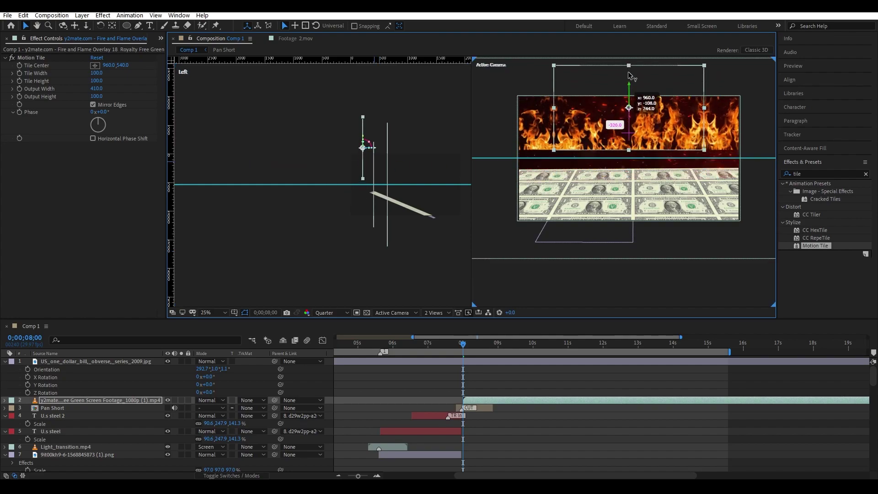
Select the dollar-bill layer and choose the Rectangle tool for masking.
click(636, 295)
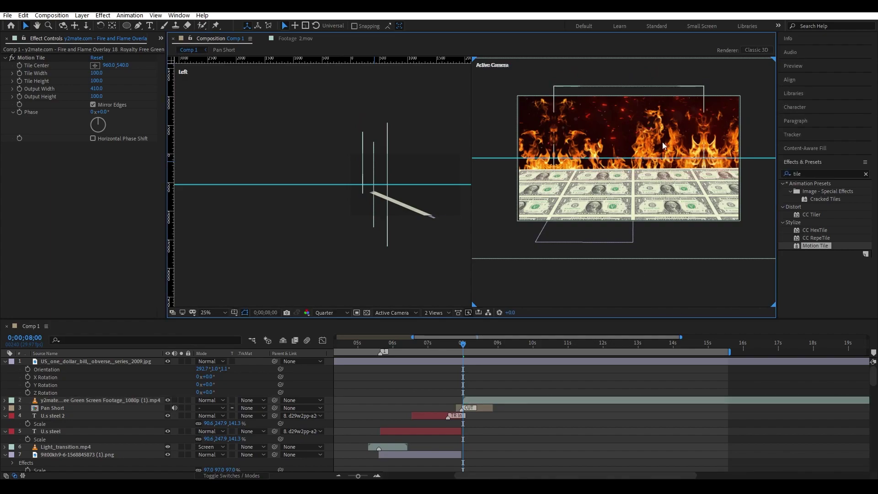
click(85, 362)
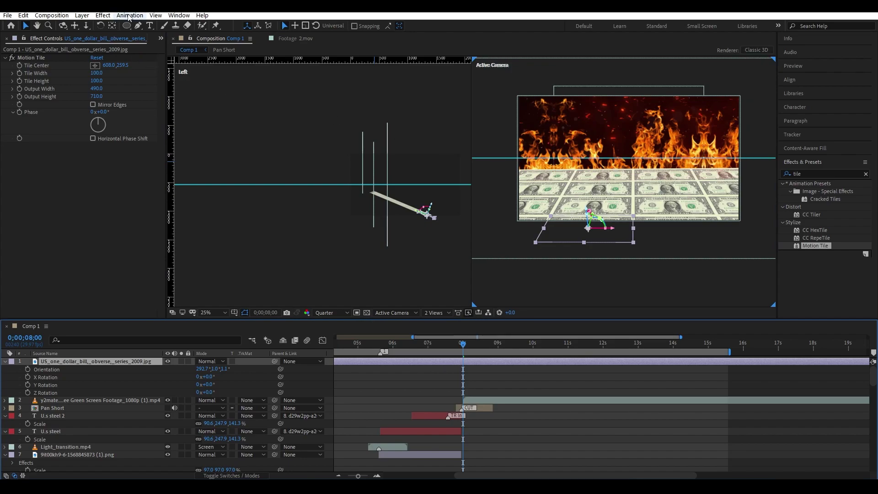
mouse_move(126, 26)
mouse_down()
mouse_move(153, 46)
mouse_move(165, 25)
mouse_up()
Draw rectangular Mask 1 across the flame band on the fire layer, undoing a stray mask on the bill layer.
scroll(534, 162, down, 1)
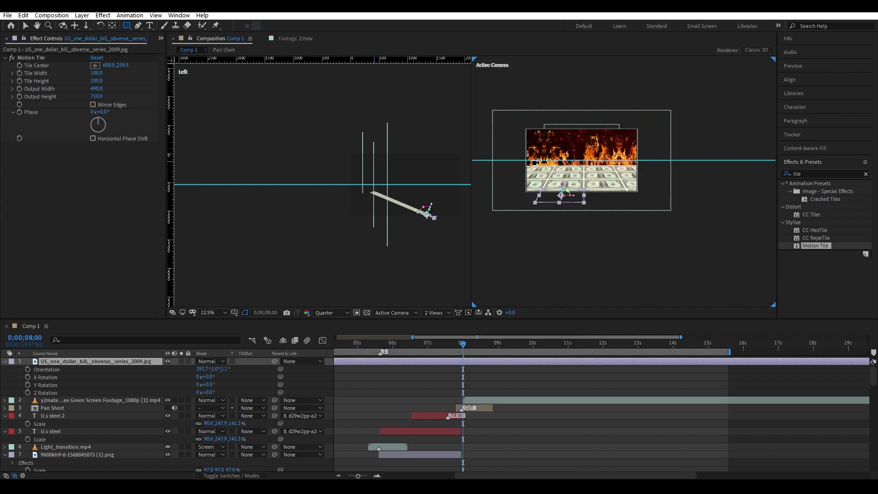
drag(480, 151, 696, 175)
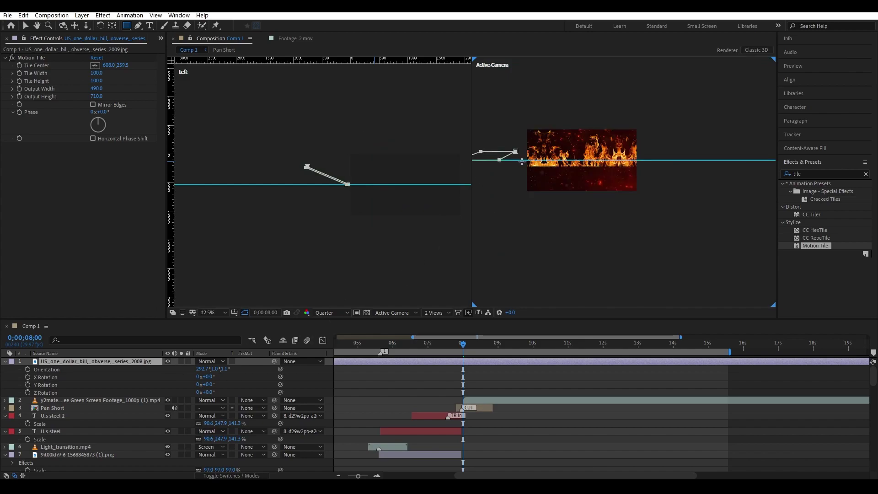
key(ctrl+z)
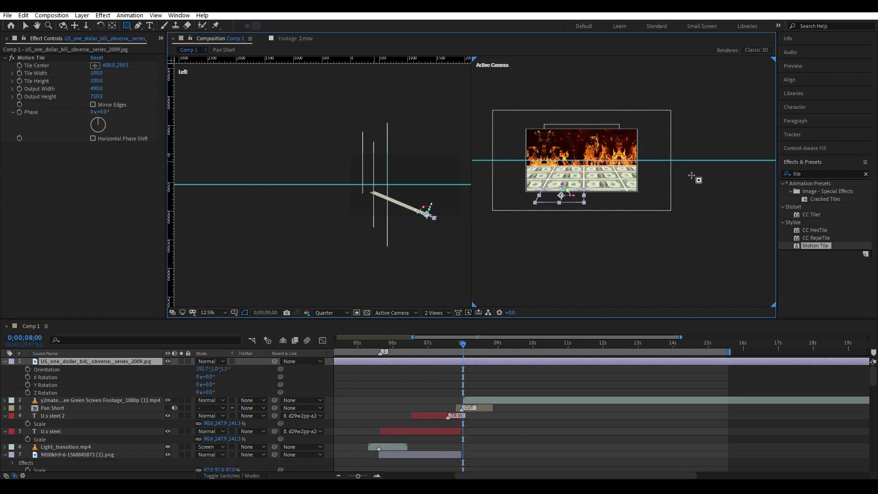
scroll(589, 151, up, 1)
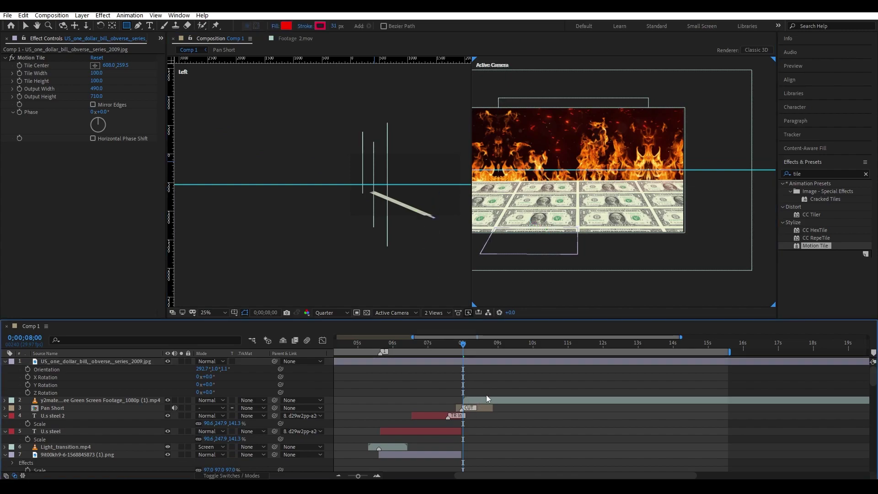
click(506, 196)
scroll(551, 170, down, 1)
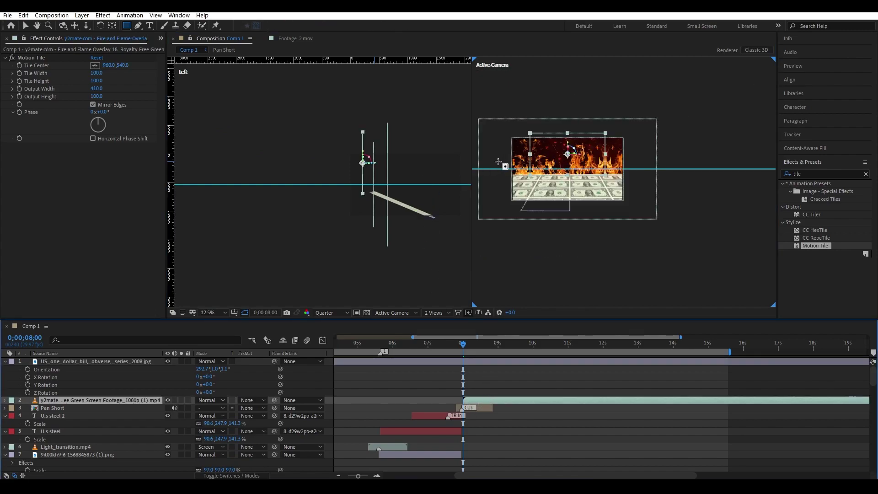
drag(484, 161, 638, 177)
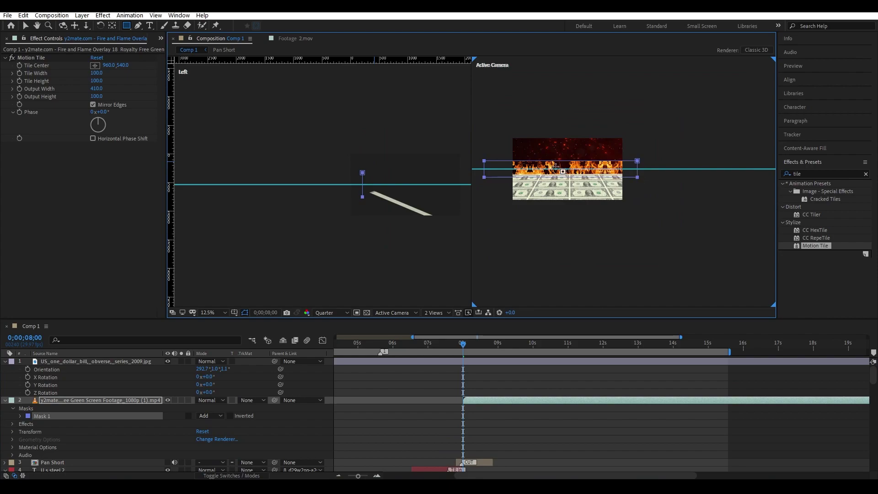
click(26, 26)
scroll(594, 147, up, 1)
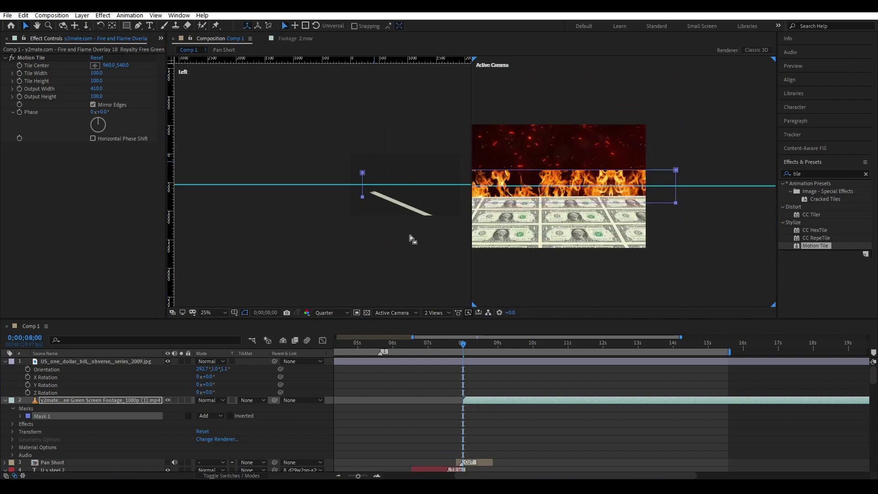
Invert the fire layer's mask and feather it to 309 pixels.
key(m)
key(m)
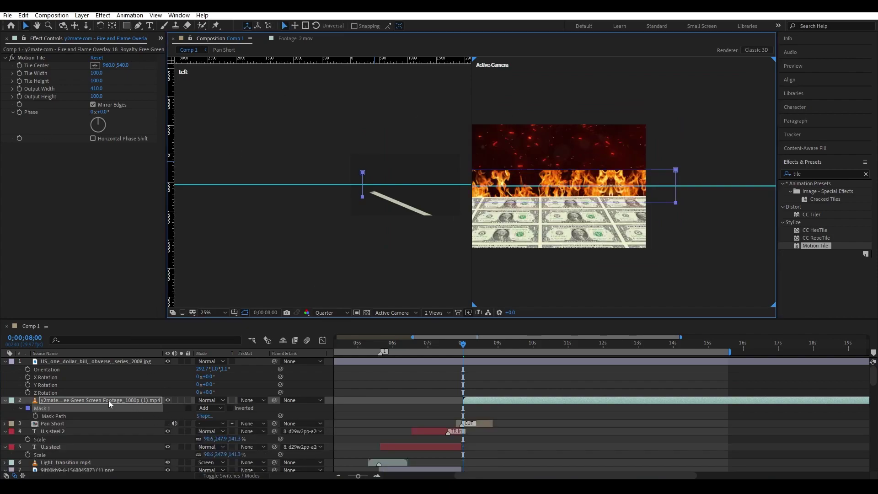
drag(207, 423, 320, 419)
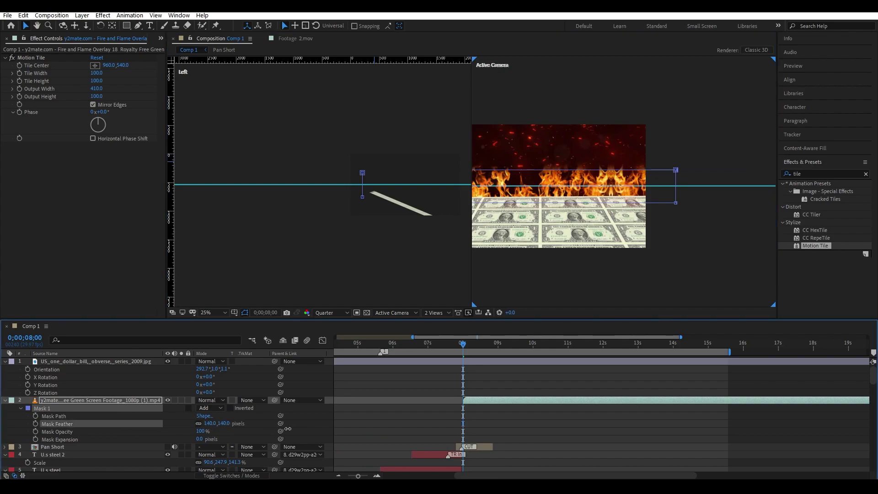
click(231, 407)
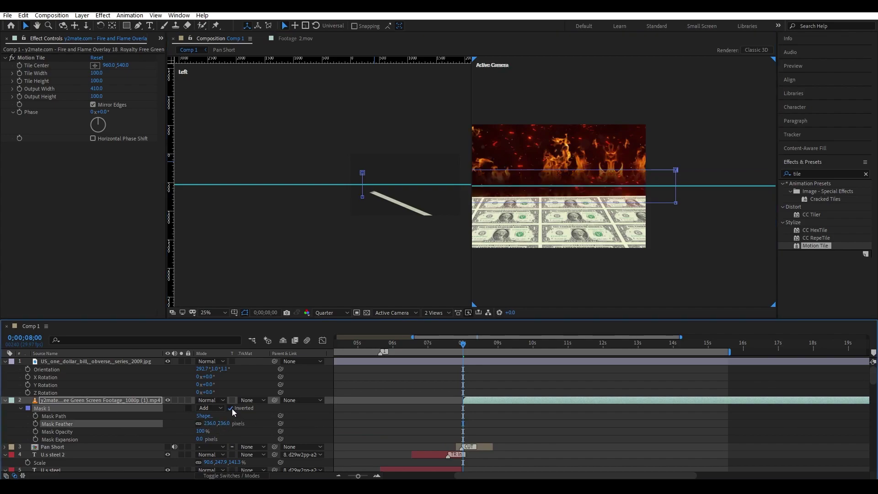
drag(227, 423, 269, 421)
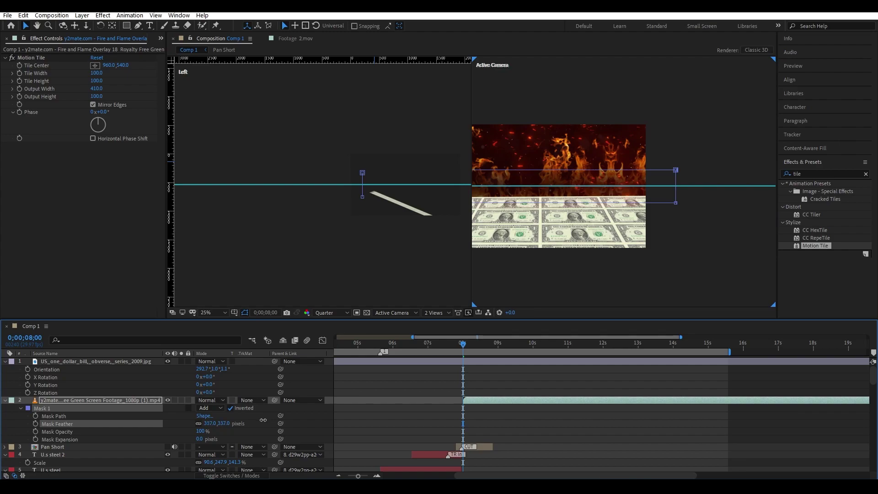
Shift the fire layer along its depth axis and lower the flames, undoing a trial rotation.
click(26, 31)
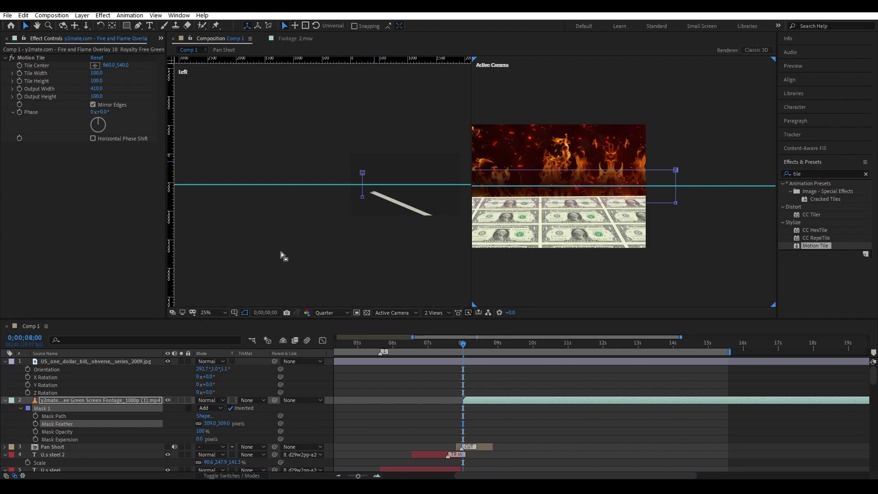
click(95, 400)
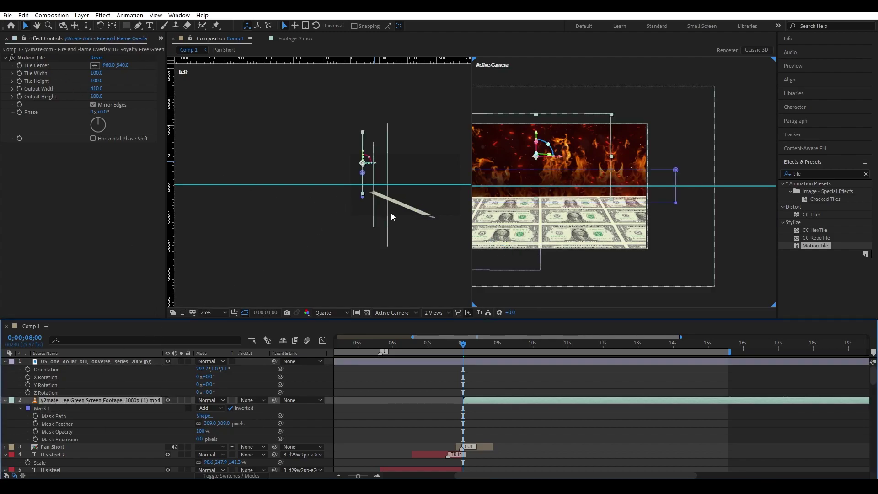
drag(377, 166, 405, 160)
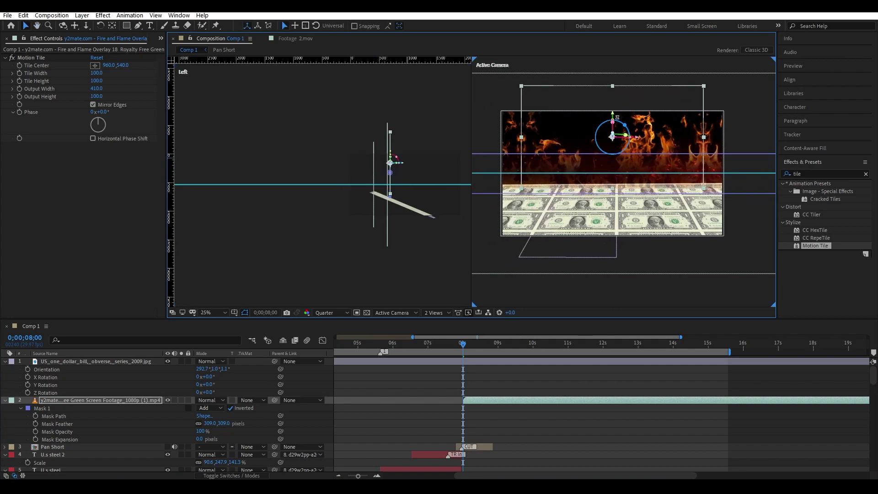
mouse_move(615, 121)
mouse_down()
mouse_move(624, 161)
mouse_move(616, 114)
mouse_up()
key(ctrl+z)
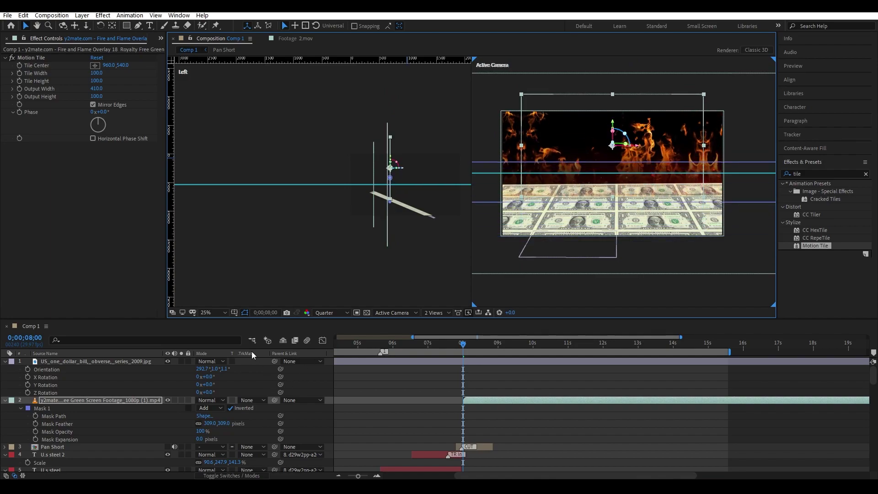
click(206, 401)
Set the fire layer to Screen blending and fine-tune the flames' height.
click(233, 189)
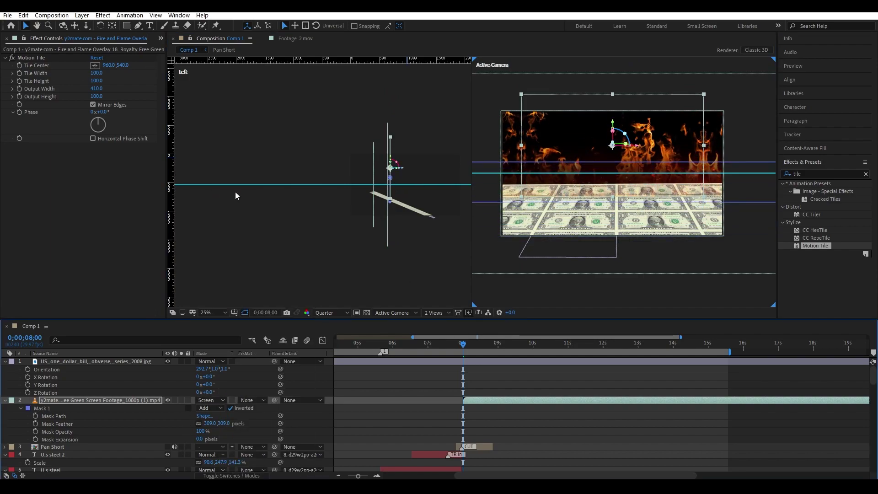
drag(612, 124, 619, 113)
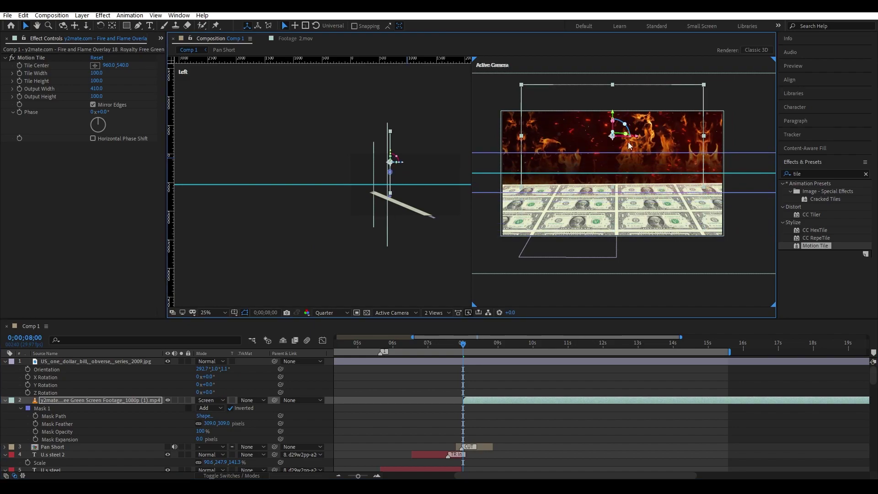
scroll(612, 196, up, 2)
scroll(594, 201, up, 2)
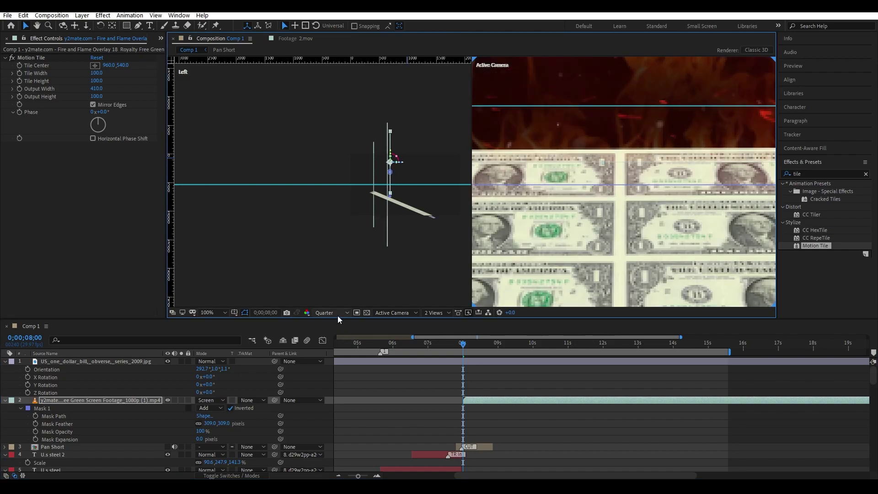
scroll(589, 199, down, 4)
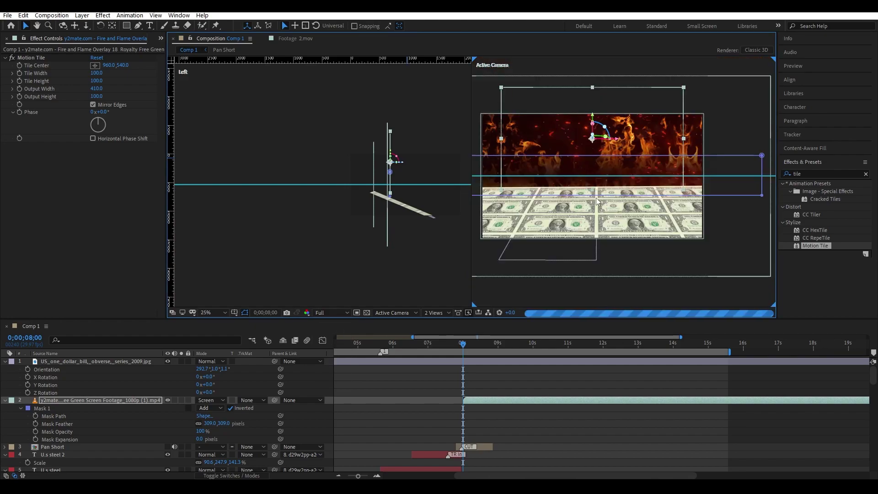
scroll(599, 210, up, 1)
Inspect the scene in the Active Camera view and set the viewer resolution to Quarter.
click(604, 223)
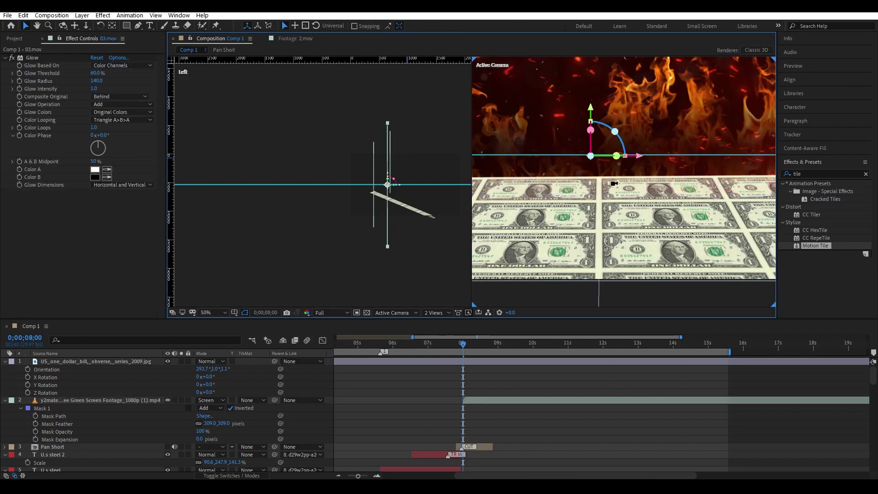
scroll(614, 184, down, 1)
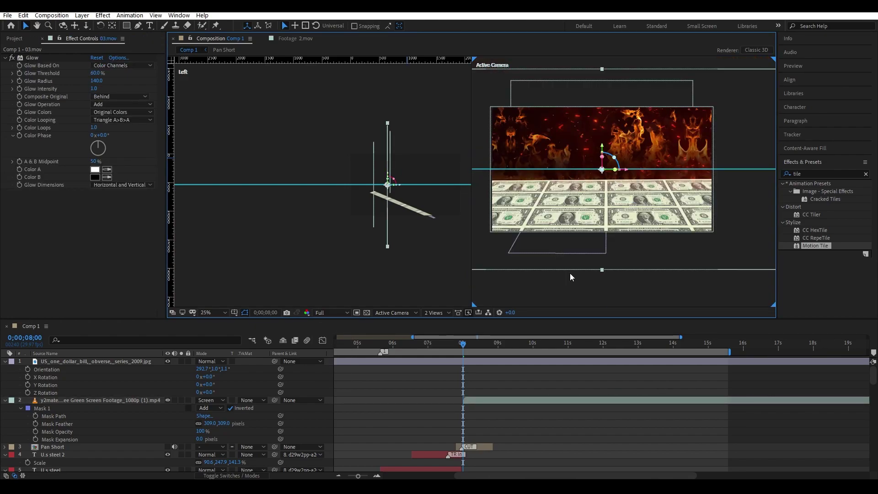
click(570, 276)
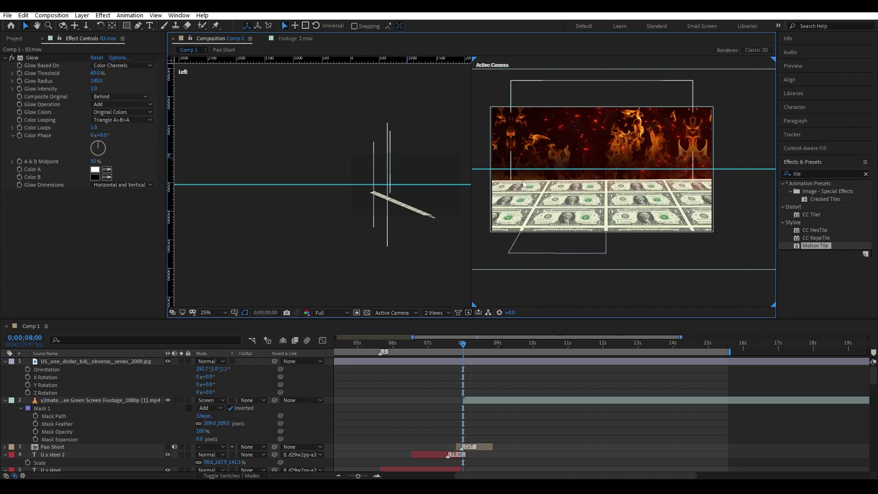
scroll(529, 188, up, 1)
scroll(526, 183, up, 1)
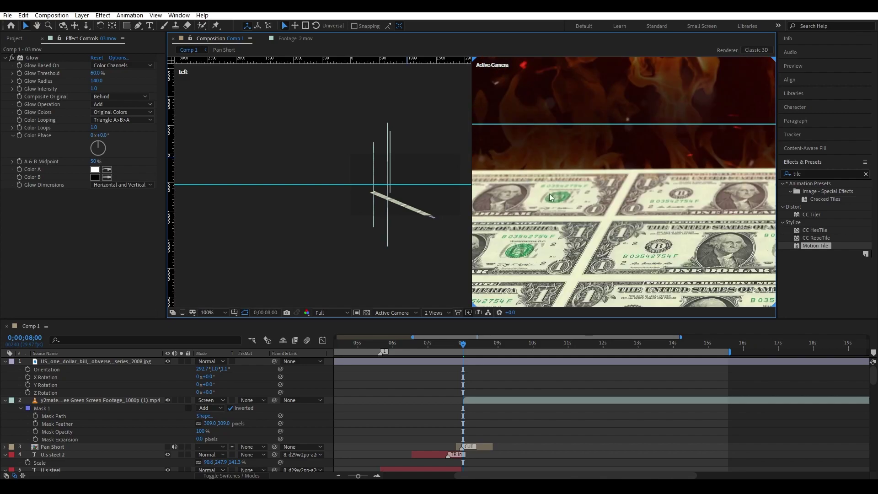
scroll(570, 175, down, 1)
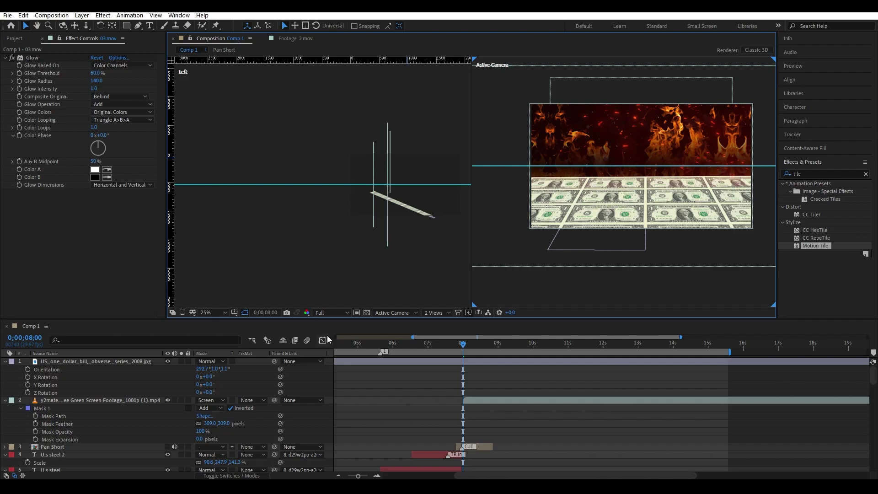
click(332, 312)
click(326, 368)
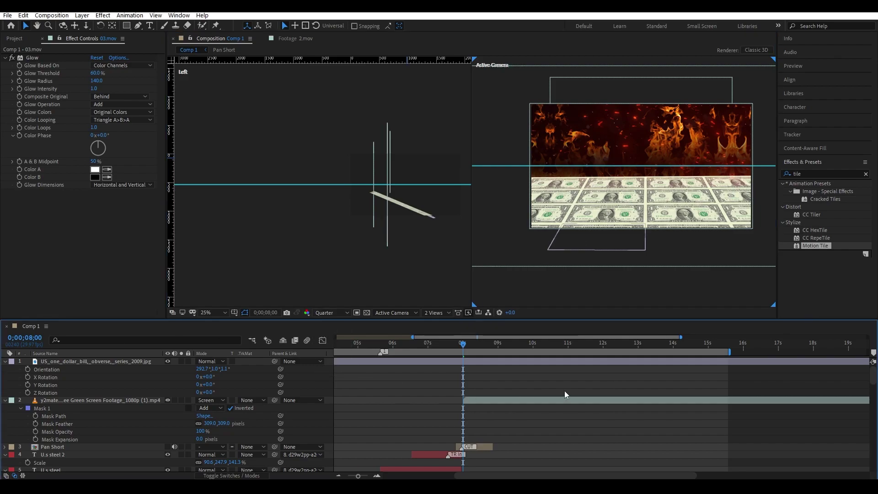
click(493, 361)
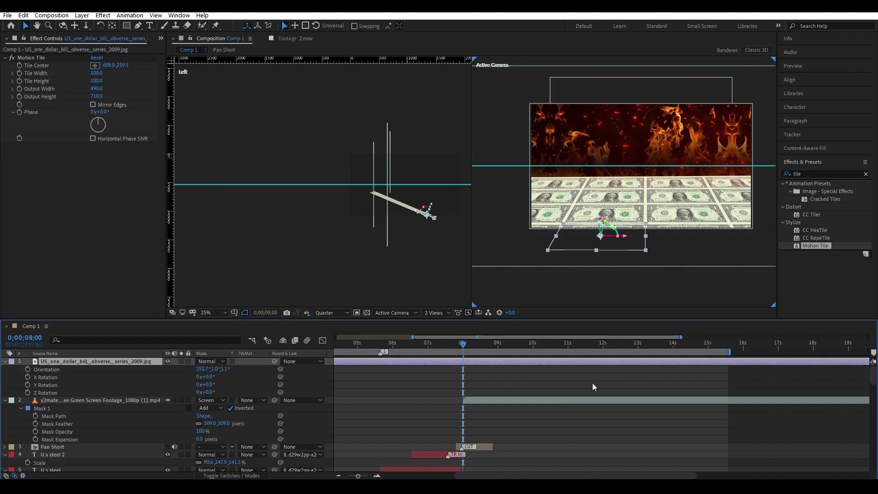
Apply a Curves effect, found by searching 'curv', to the fire footage layer.
click(596, 400)
double_click(817, 173)
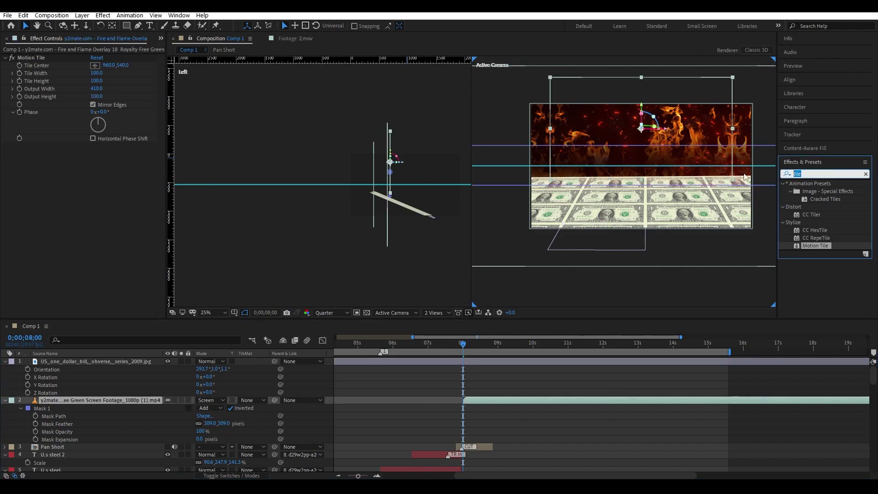
key(BackSpace)
text(cu)
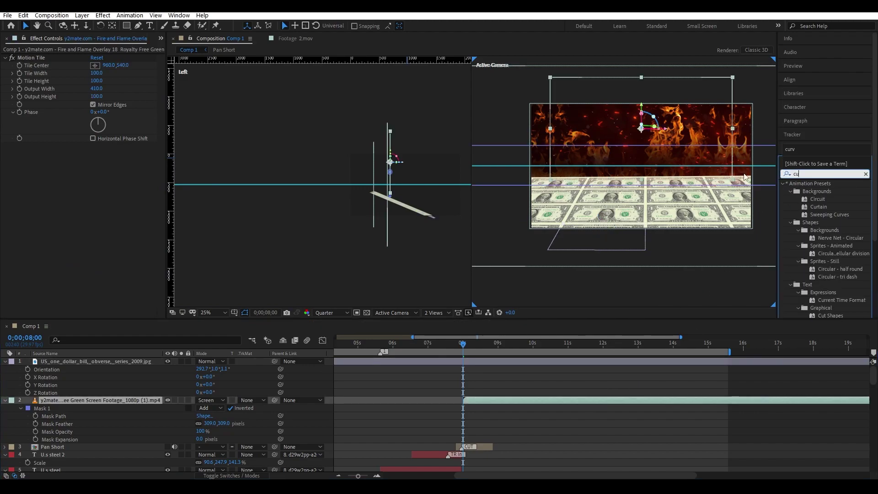
text(rv)
drag(817, 214, 494, 404)
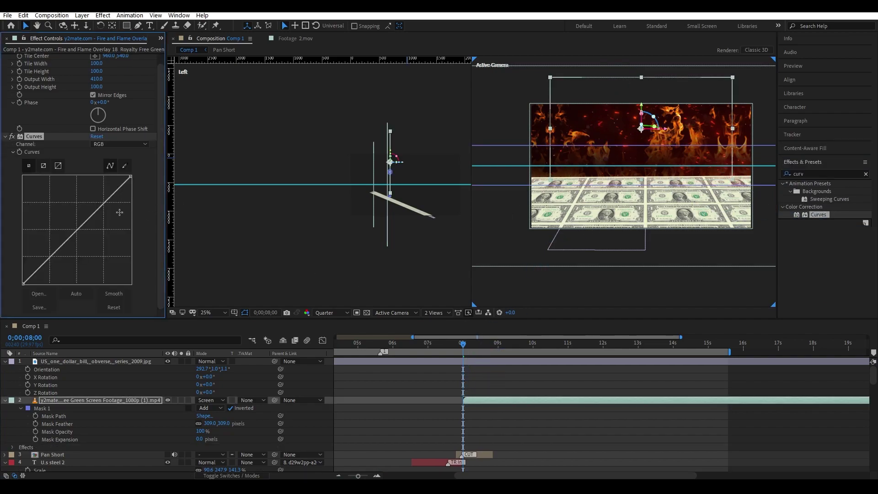
Bend the RGB curve to brighten the fire, review the Red and Blue channel curves, then collapse Curves.
drag(94, 214, 105, 203)
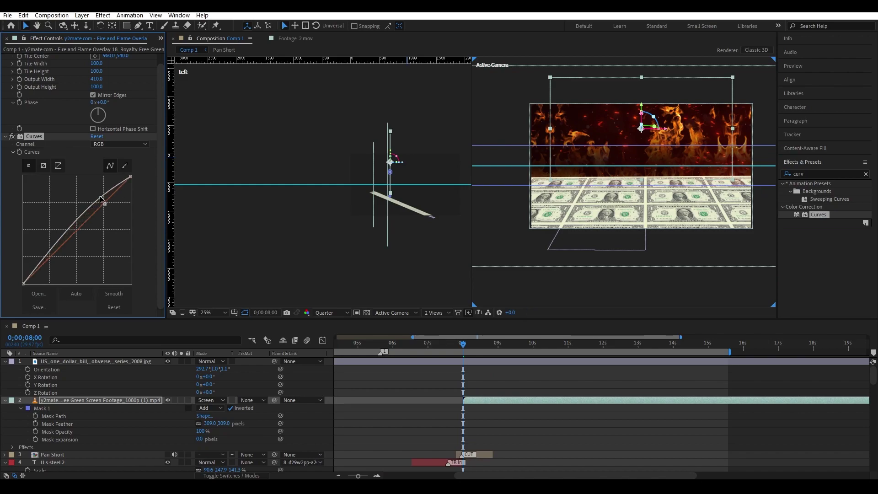
drag(58, 238, 61, 245)
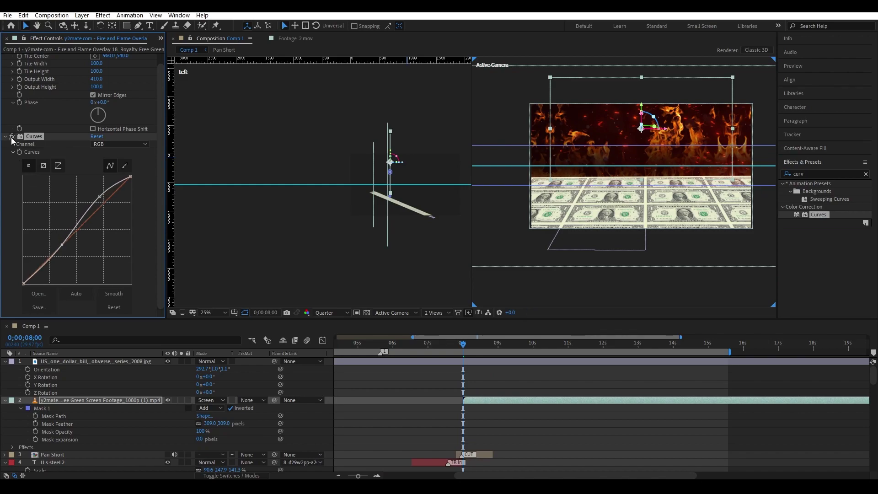
click(119, 144)
click(104, 158)
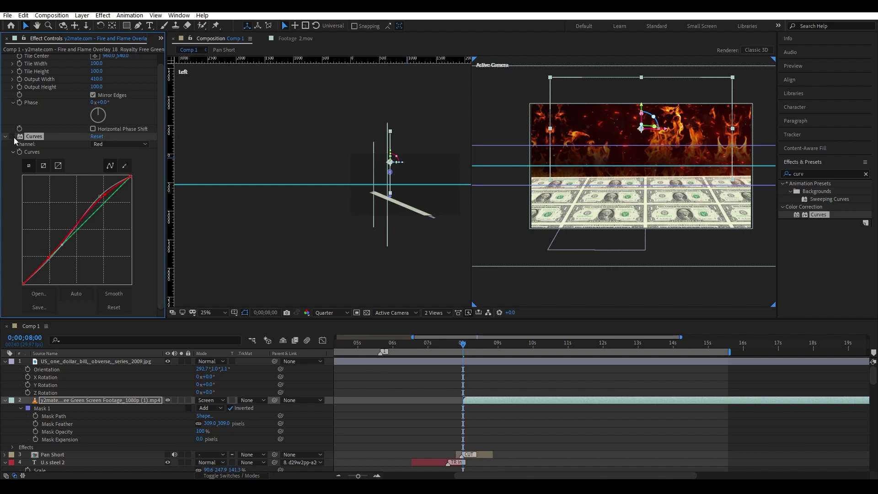
click(120, 144)
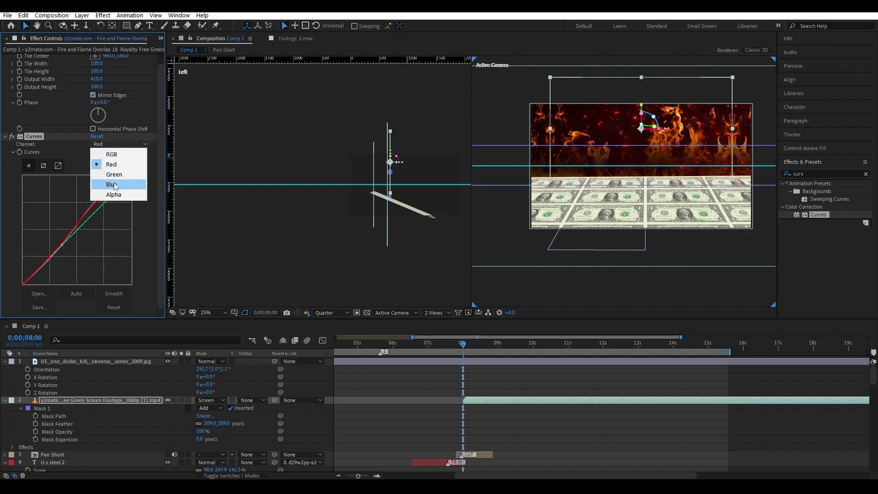
click(106, 181)
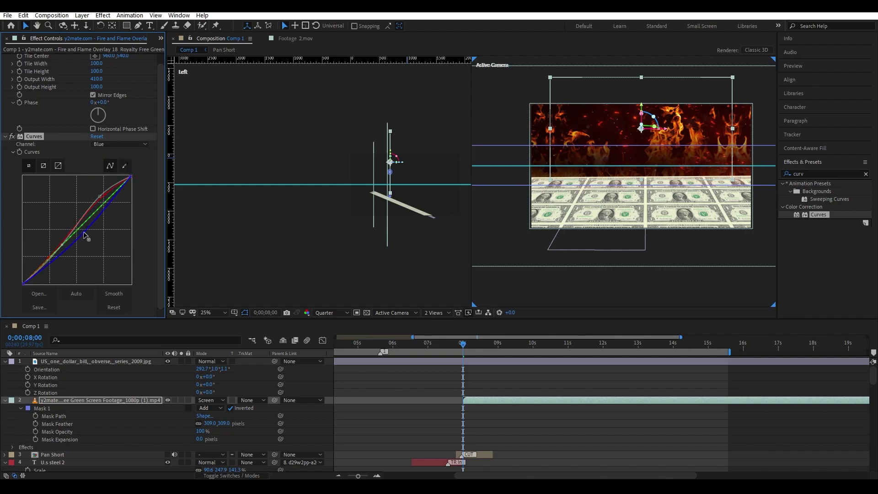
click(6, 138)
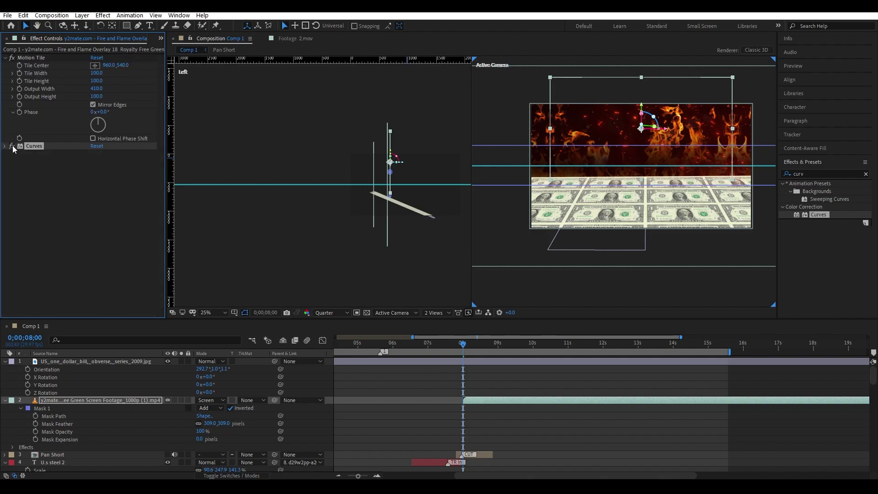
Trim the dollar bill layer so it starts at 8s.
click(520, 371)
click(466, 363)
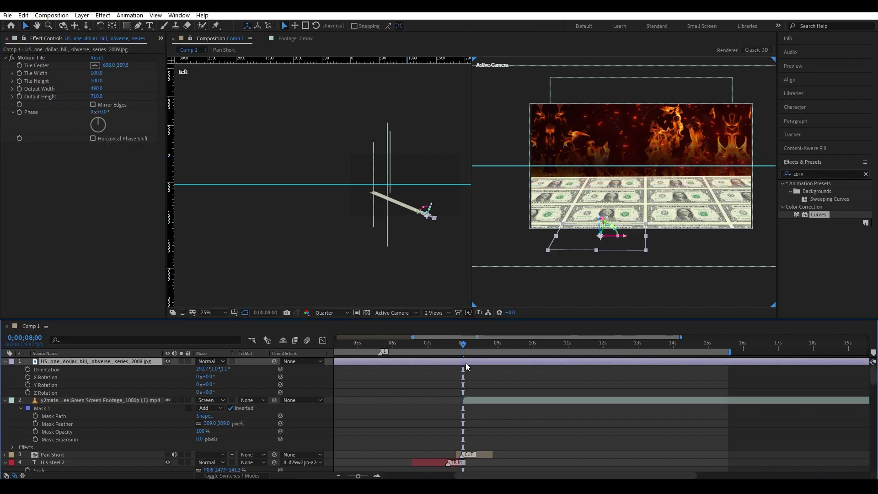
key(alt+bracketleft)
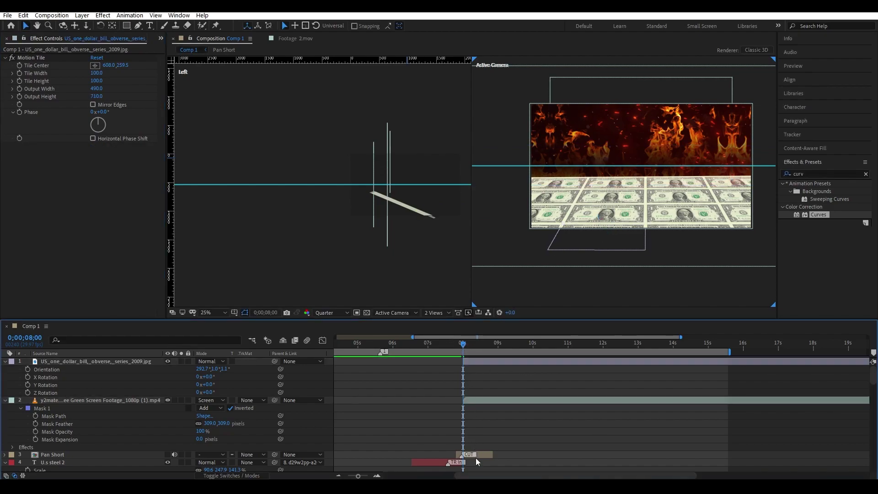
Move the Pan Short layer to the top of the layer stack.
click(476, 454)
drag(113, 455, 105, 362)
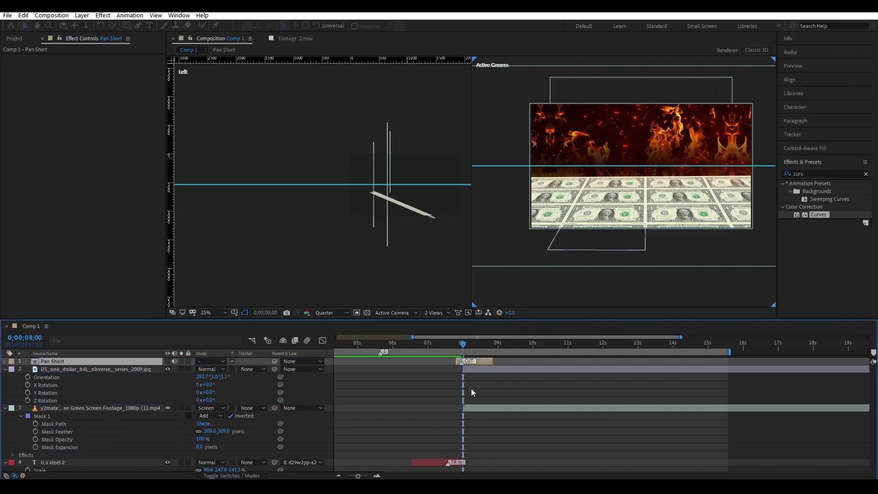
scroll(467, 360, up, 5)
scroll(468, 361, down, 3)
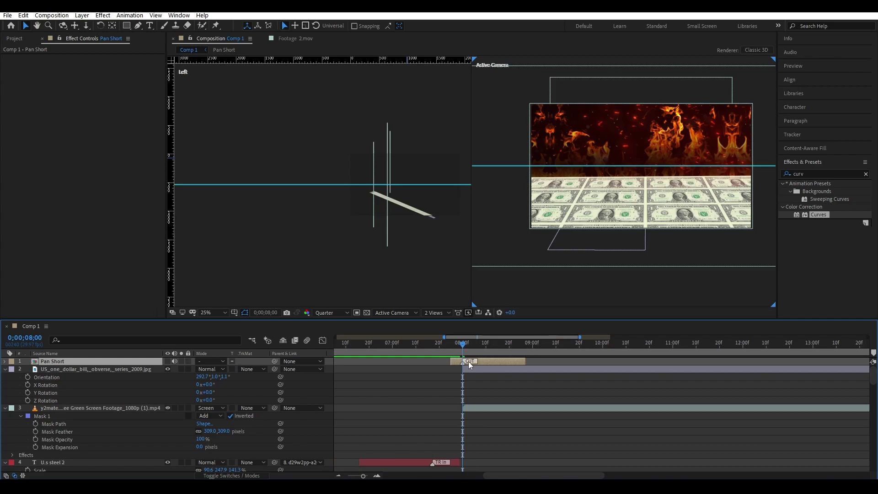
scroll(460, 390, down, 1)
scroll(460, 390, up, 1)
Shift the dollar bill and fire layers one frame earlier with Alt+PageUp.
click(466, 369)
ctrl+click(471, 407)
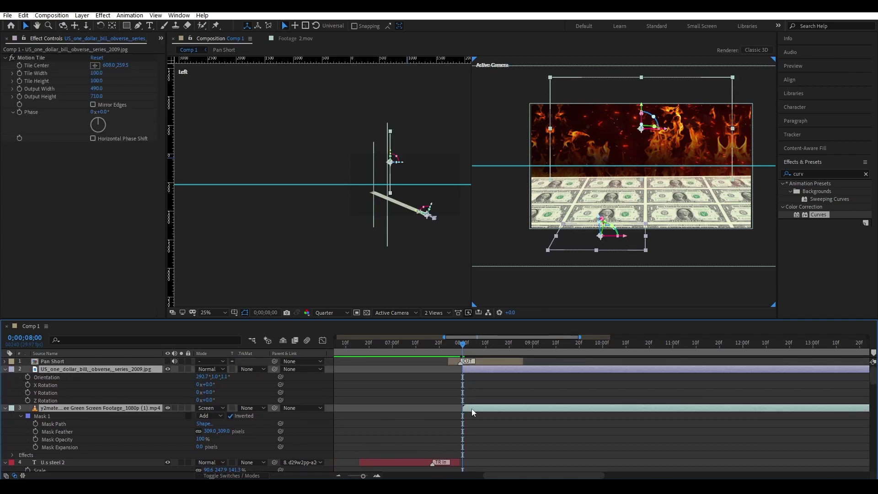
key(alt+Page_Up)
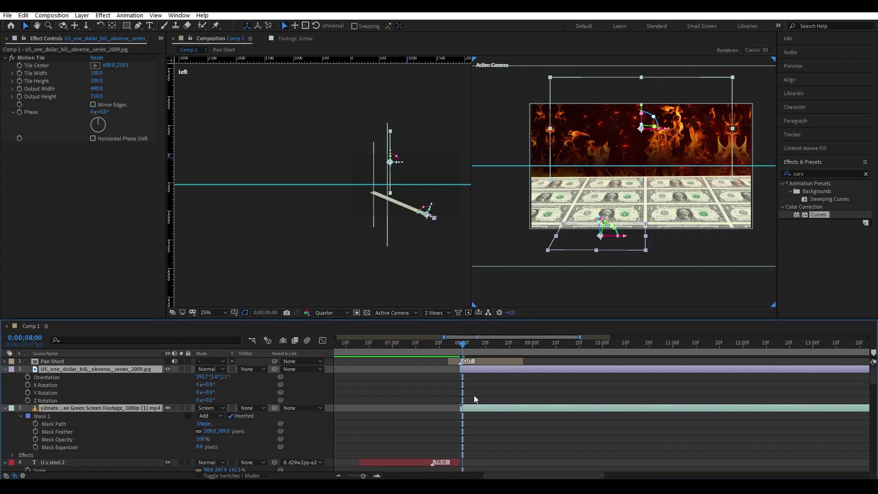
Import the young-man-looking-sky image into the composition and make it a 3D layer.
mouse_move(464, 464)
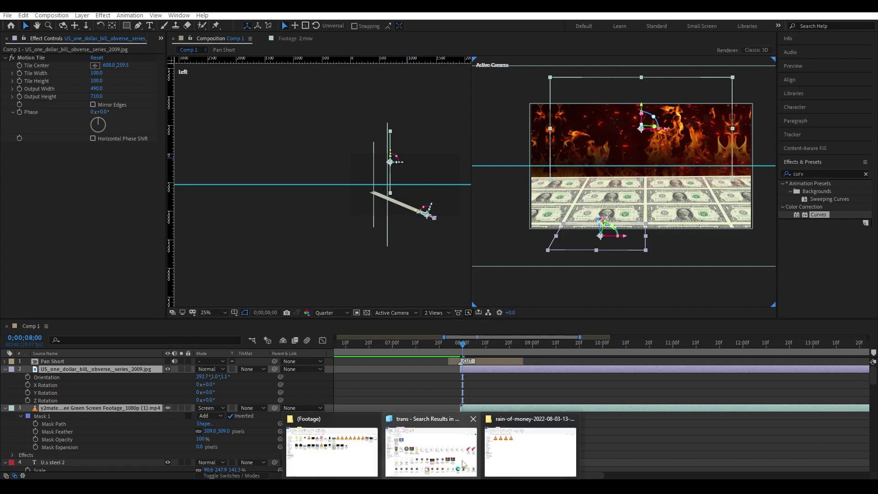
click(356, 445)
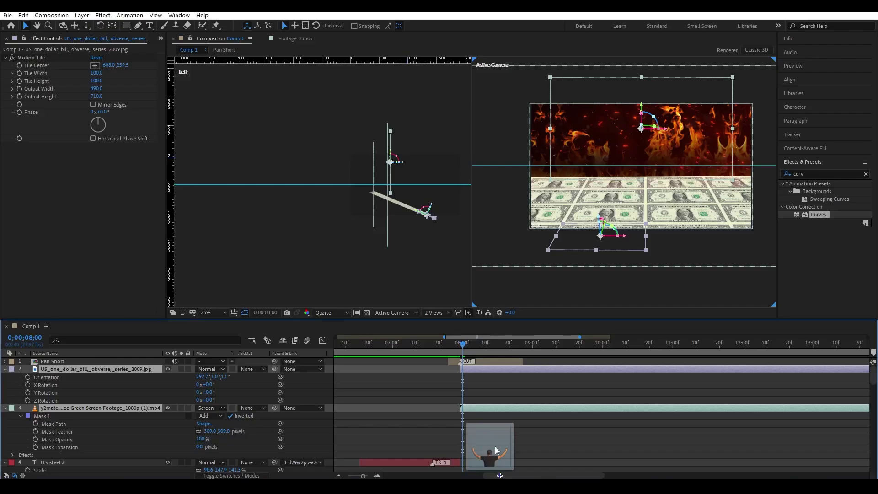
drag(578, 201, 505, 418)
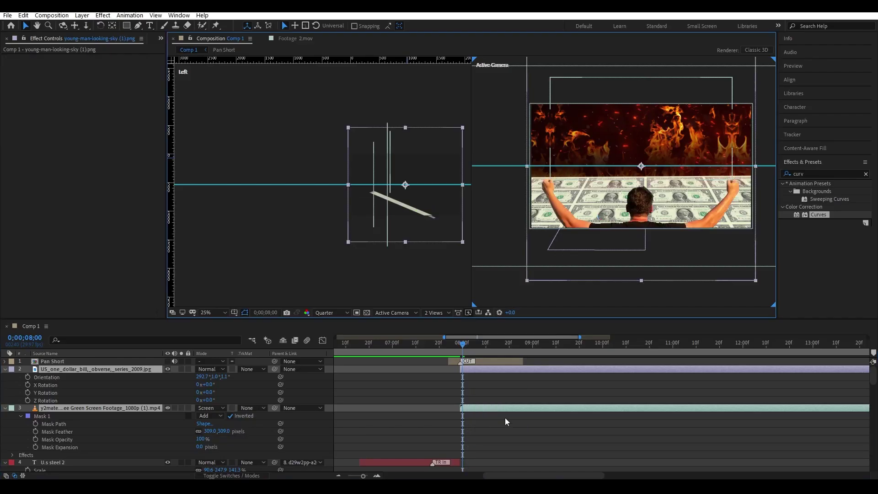
click(251, 475)
click(246, 361)
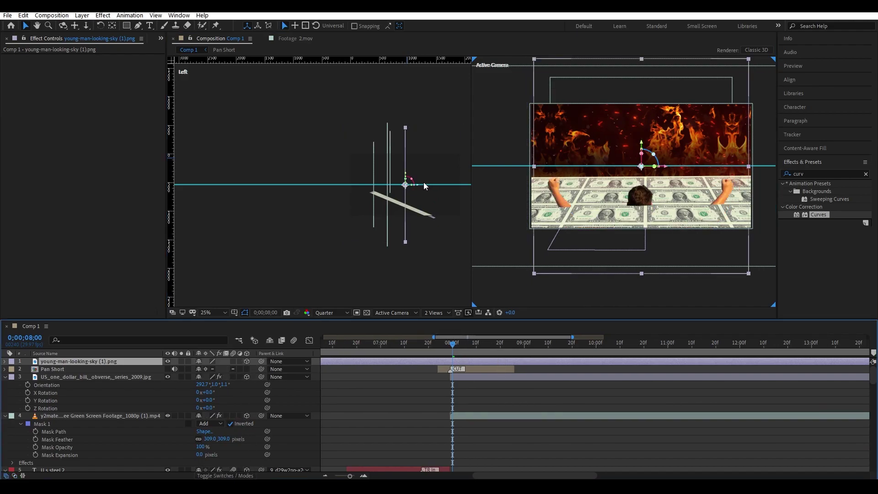
Scale the man image to 88% and position it deeper and just above the dollar floor.
drag(423, 185, 434, 185)
drag(642, 146, 644, 69)
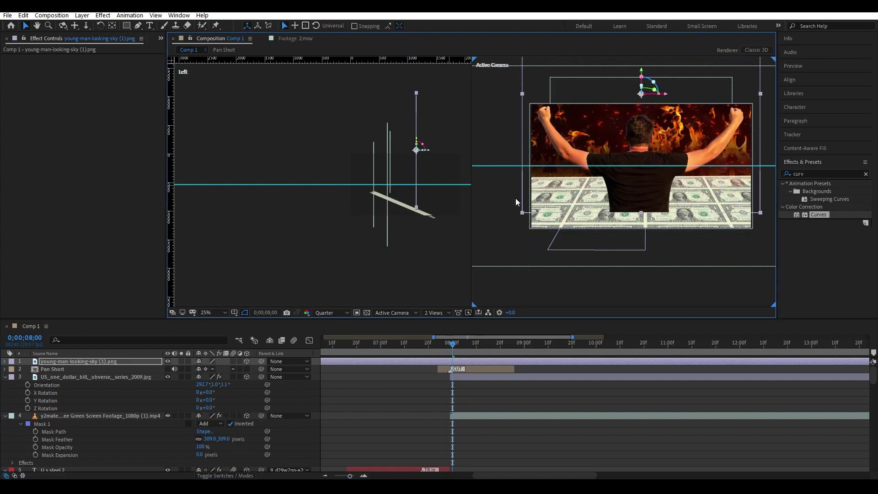
key(s)
drag(202, 369, 188, 368)
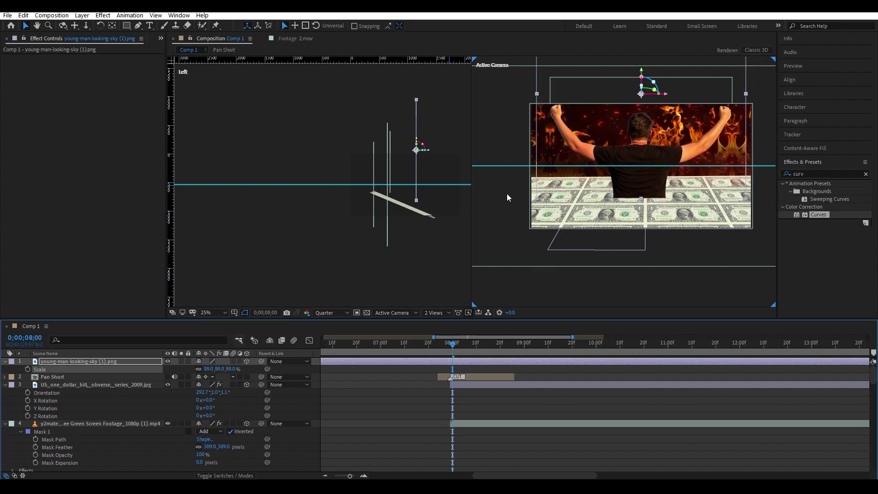
mouse_move(639, 71)
mouse_down()
mouse_move(636, 108)
mouse_move(637, 97)
mouse_up()
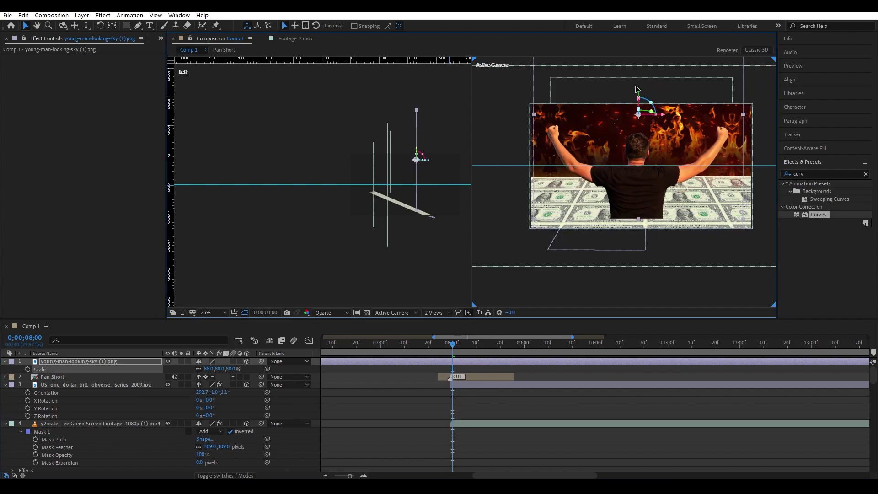
Nudge the man's depth, then switch the side viewer to an orbited Custom View 1.
drag(429, 166, 440, 168)
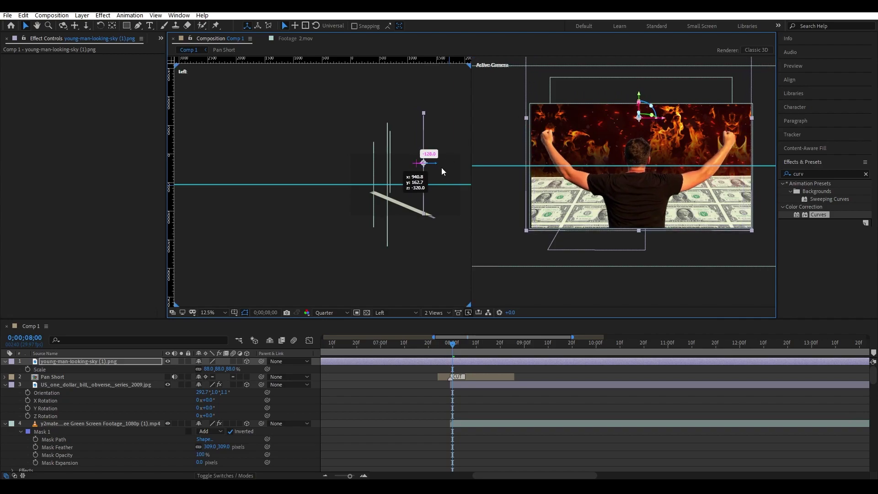
click(419, 227)
click(396, 312)
click(400, 432)
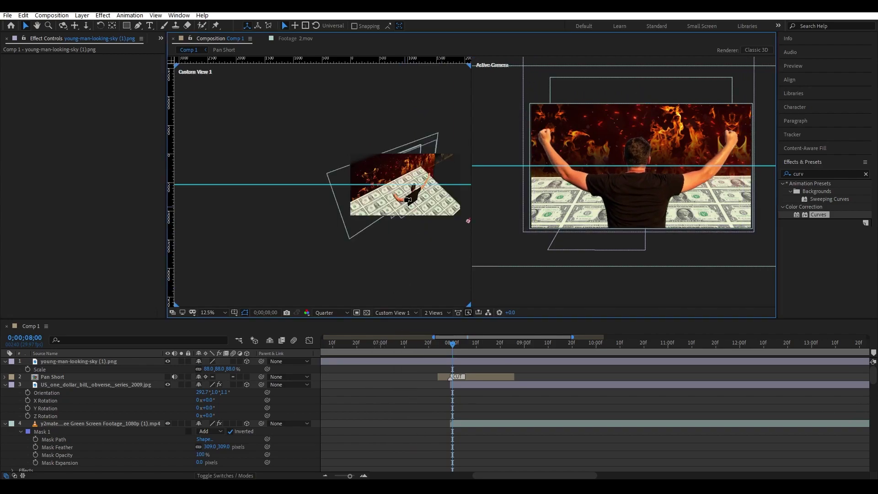
scroll(421, 192, up, 1)
mouse_move(422, 191)
mouse_down()
mouse_move(364, 181)
mouse_move(454, 179)
mouse_move(375, 176)
mouse_up()
Push the man image farther back and right, then set the current time to 7;29.
click(26, 26)
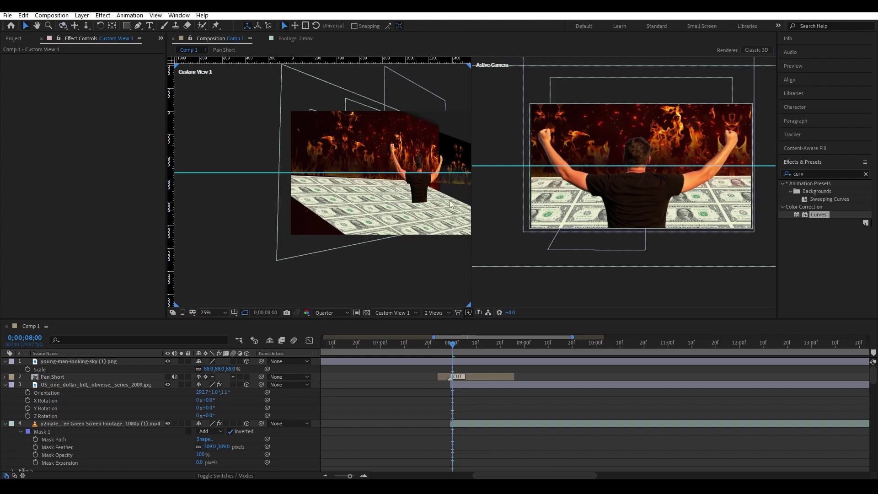
click(425, 168)
mouse_move(443, 144)
mouse_down()
mouse_move(437, 111)
mouse_move(452, 142)
mouse_up()
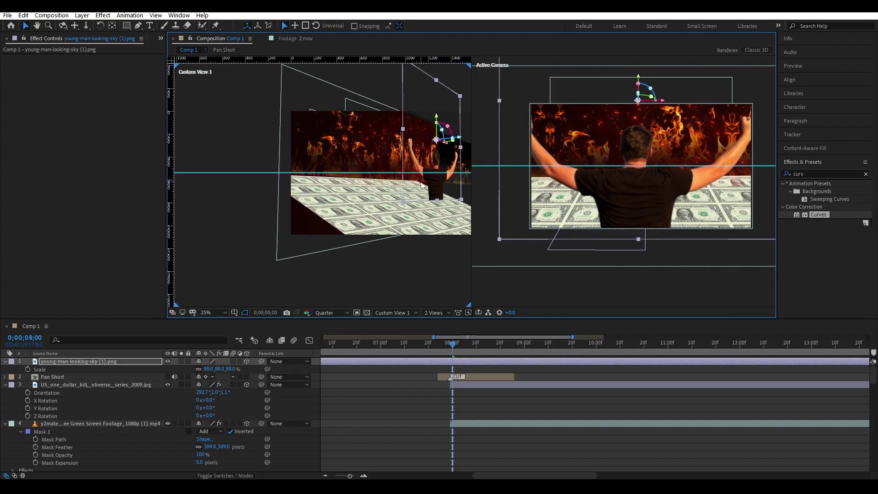
key(c)
mouse_move(401, 169)
mouse_down()
mouse_move(394, 170)
mouse_move(406, 162)
mouse_up()
key(v)
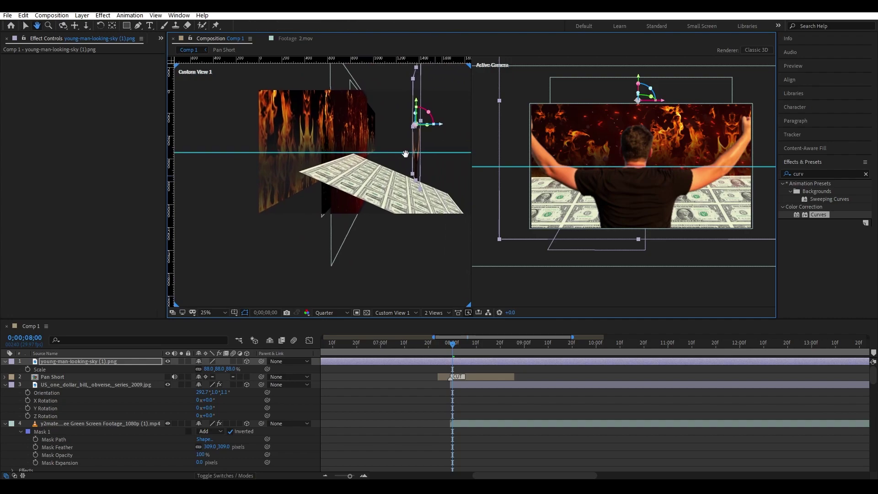
mouse_move(443, 128)
mouse_down()
mouse_move(421, 137)
mouse_move(409, 110)
mouse_up()
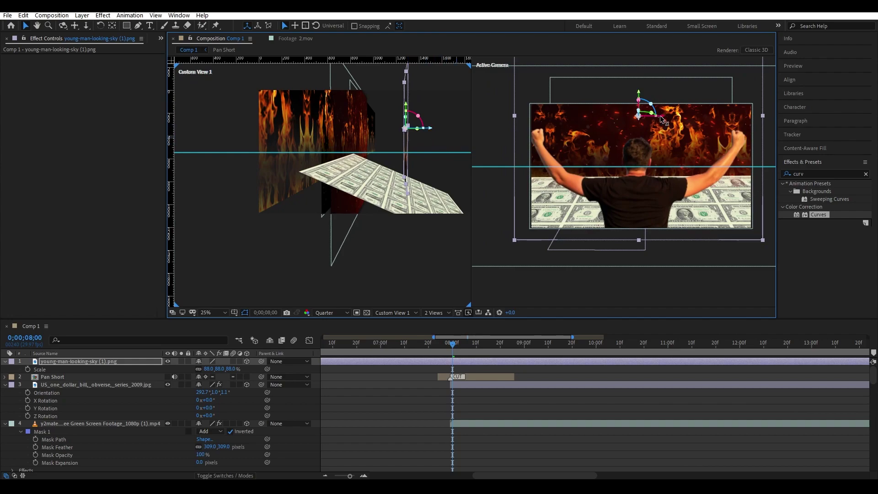
drag(659, 115, 664, 116)
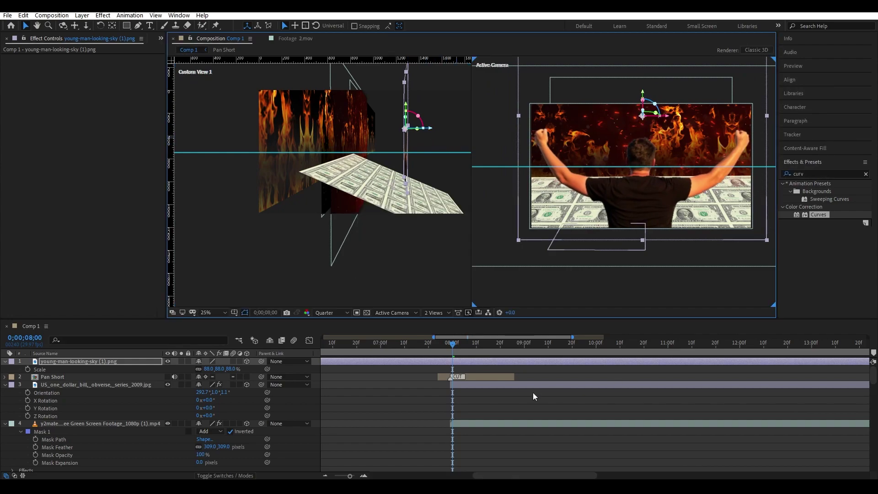
scroll(441, 380, up, 2)
click(459, 349)
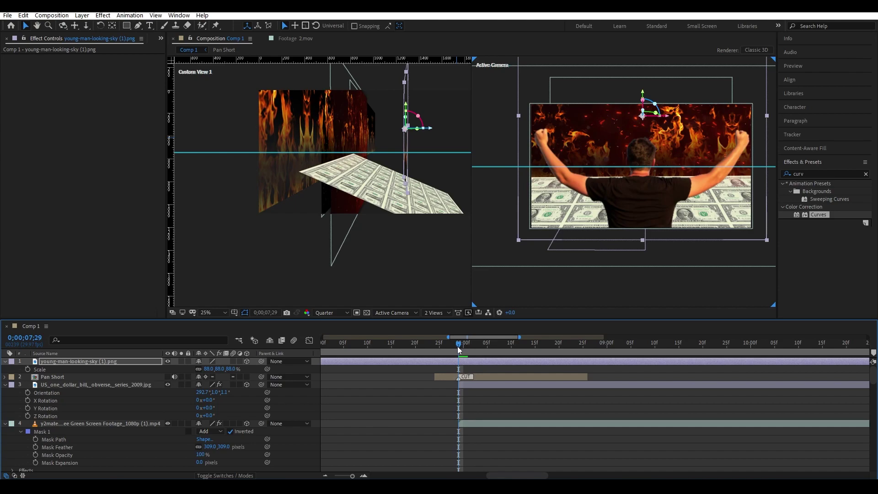
Save the project, then replay the YouTube J.P. Morgan reference and pause around 0:07.
key(ctrl+s)
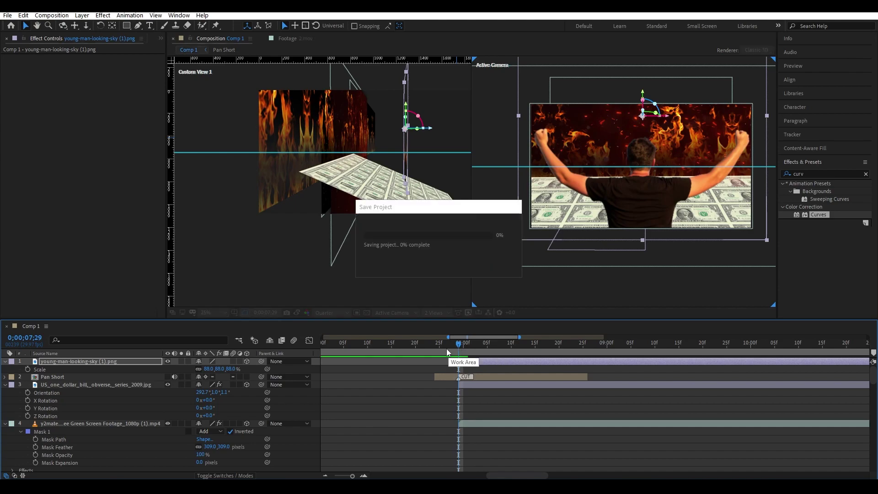
click(415, 444)
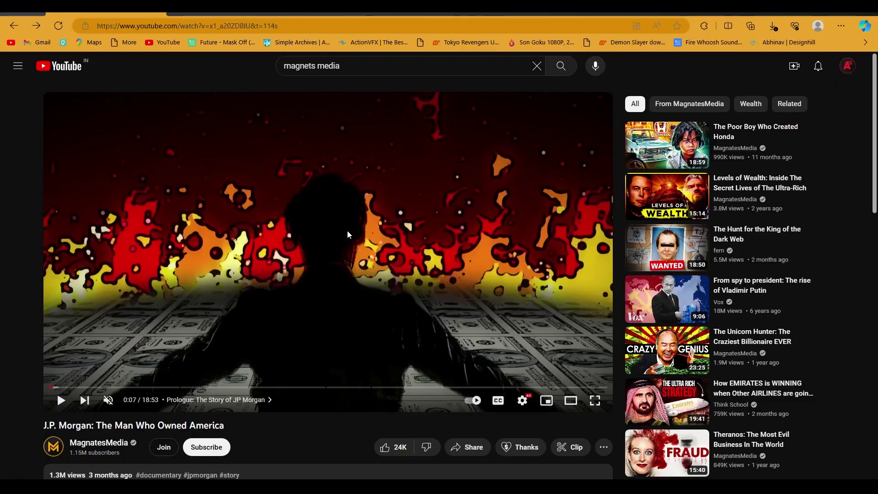
click(348, 234)
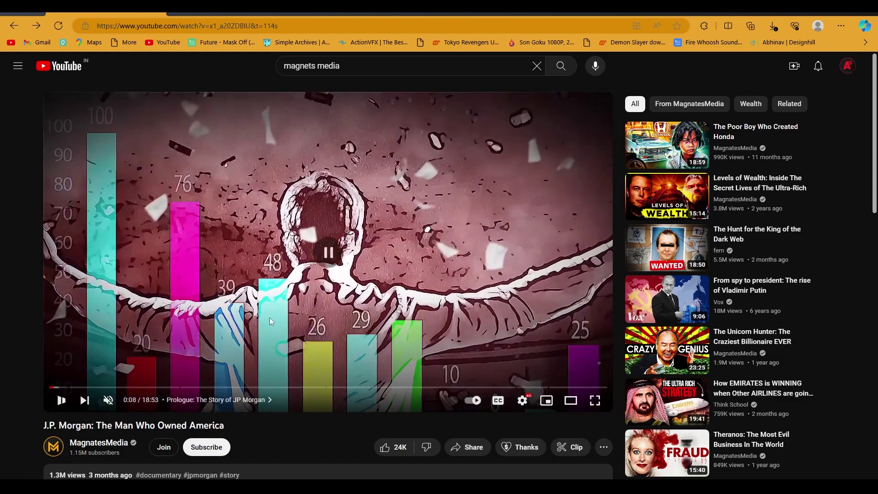
key(Left)
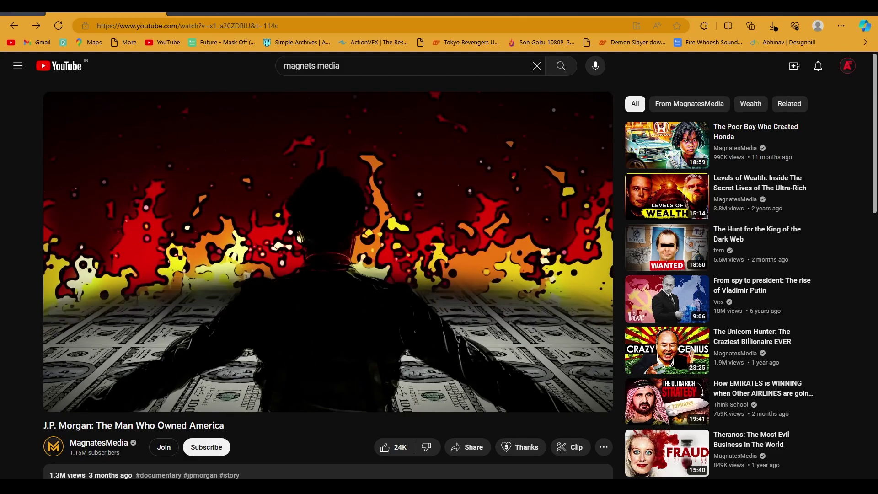
click(267, 286)
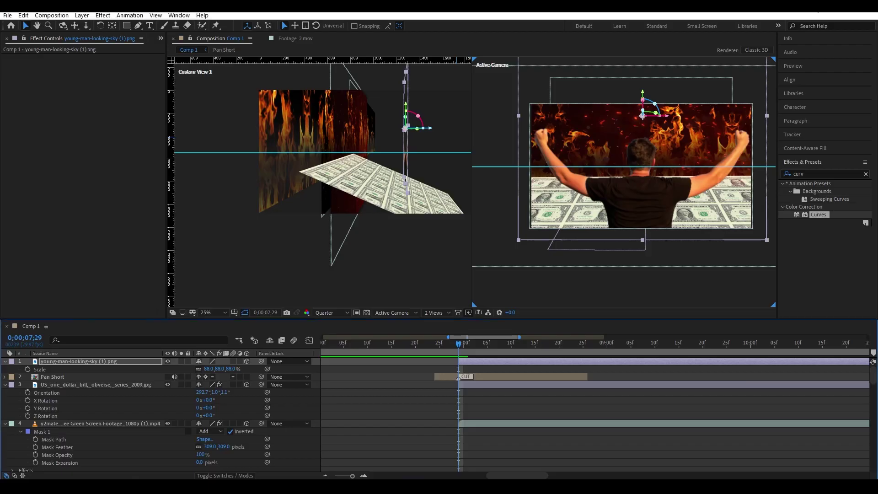
Place Puppet position pins on the man image's body, then pick the Puppet Bend Pin tool.
click(508, 394)
click(530, 363)
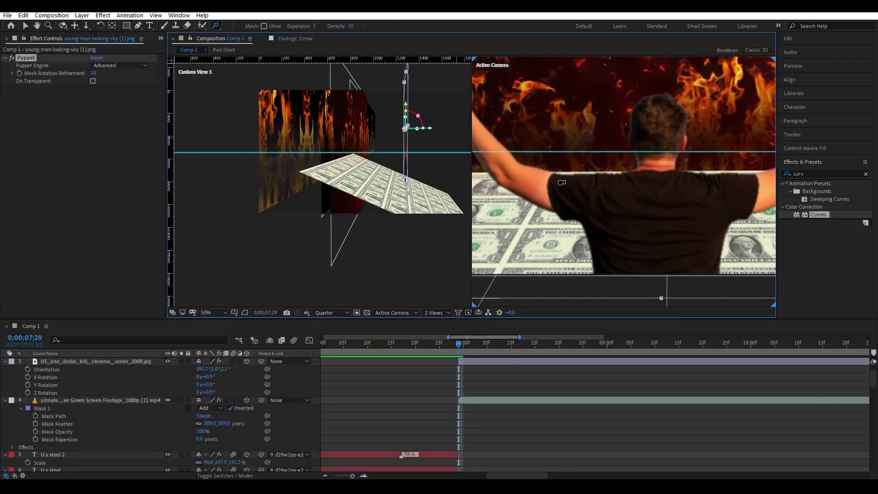
scroll(589, 177, down, 2)
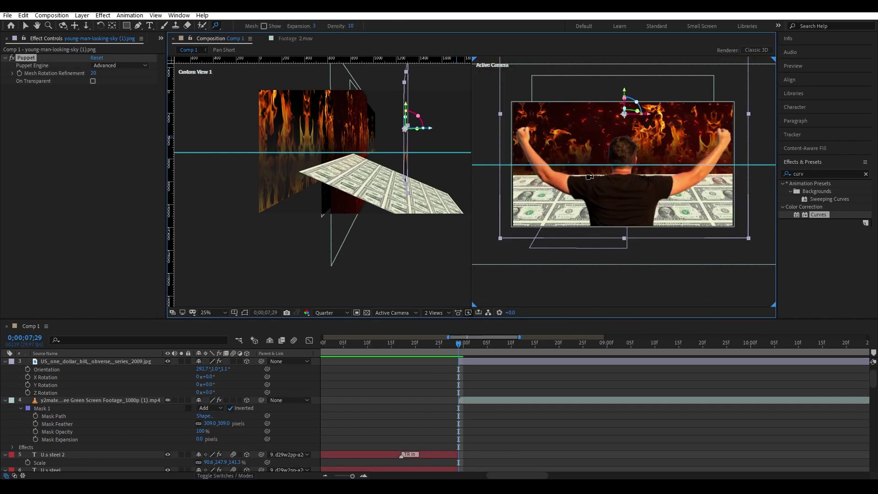
click(217, 27)
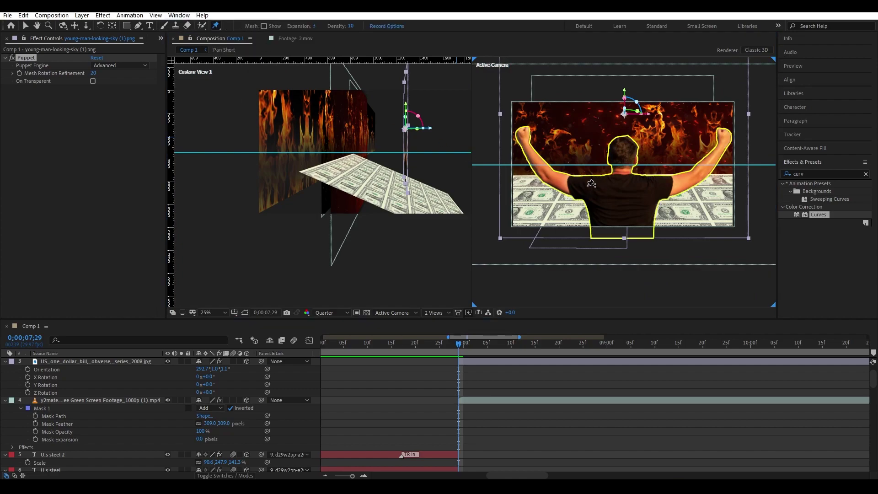
click(219, 28)
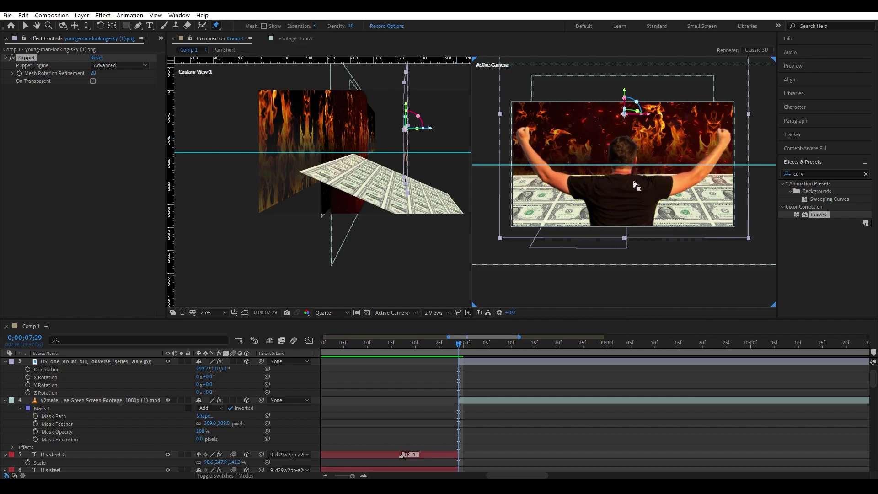
click(589, 188)
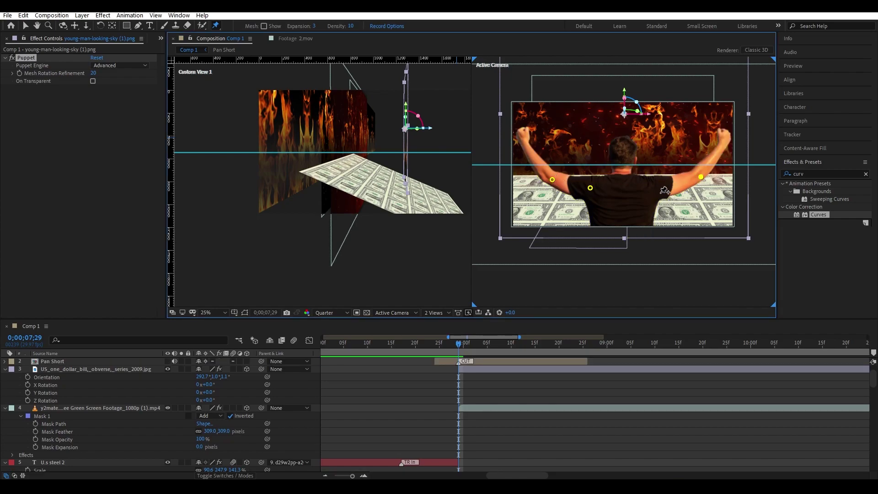
click(218, 25)
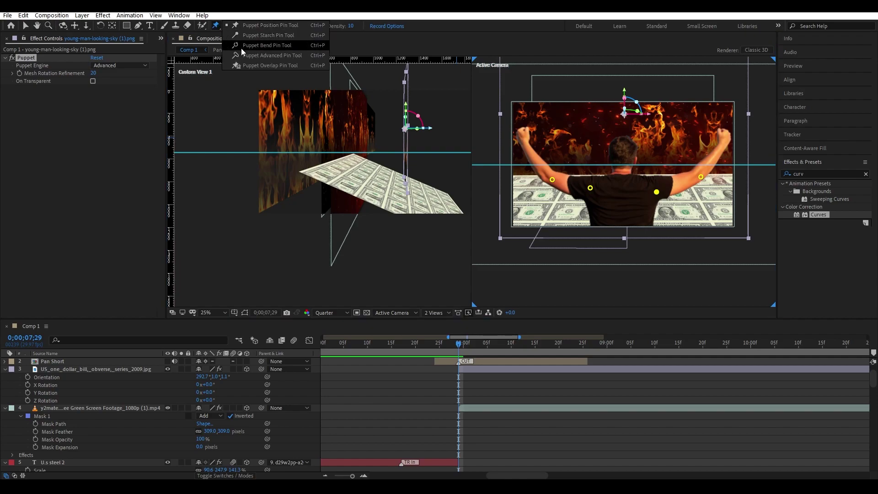
click(242, 45)
click(215, 26)
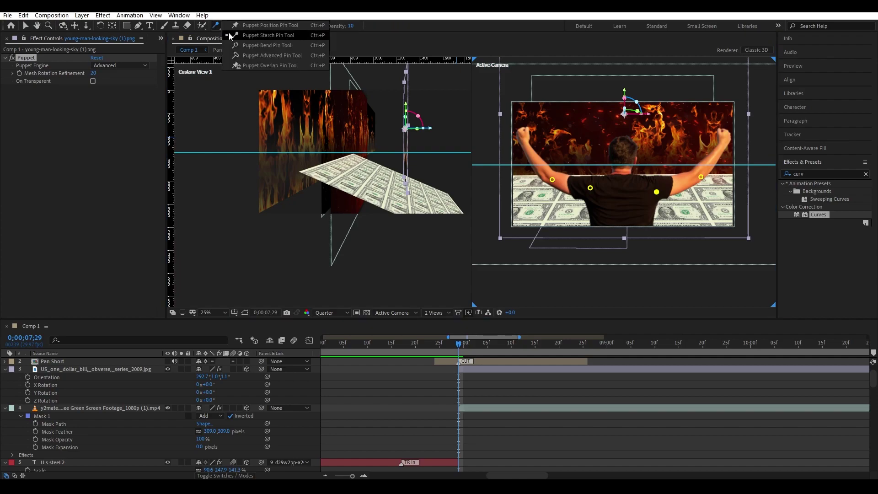
Reveal the puppet pin keyframes with U and select the Puppet effect to show its pins.
click(251, 44)
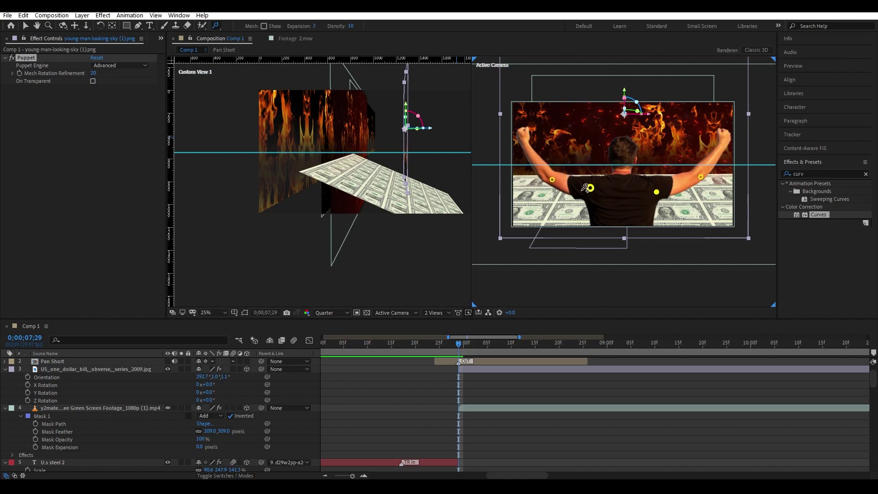
key(u)
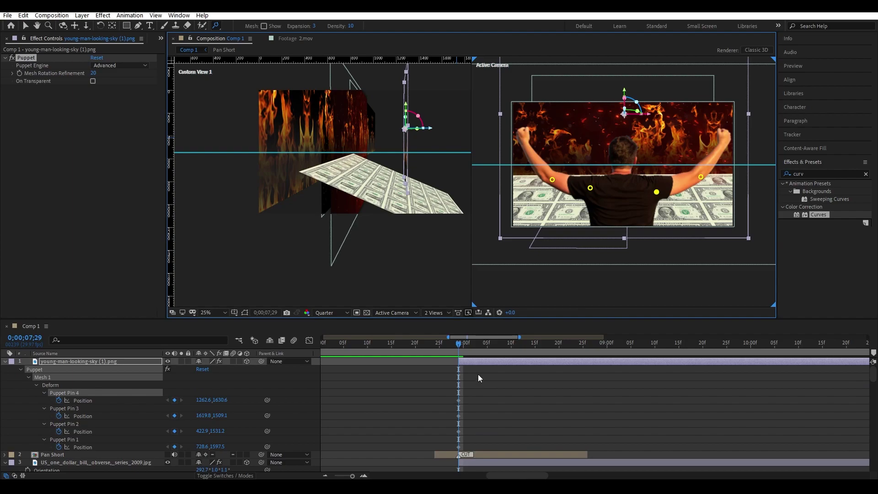
mouse_move(478, 374)
mouse_down()
mouse_move(460, 454)
mouse_move(548, 446)
mouse_up()
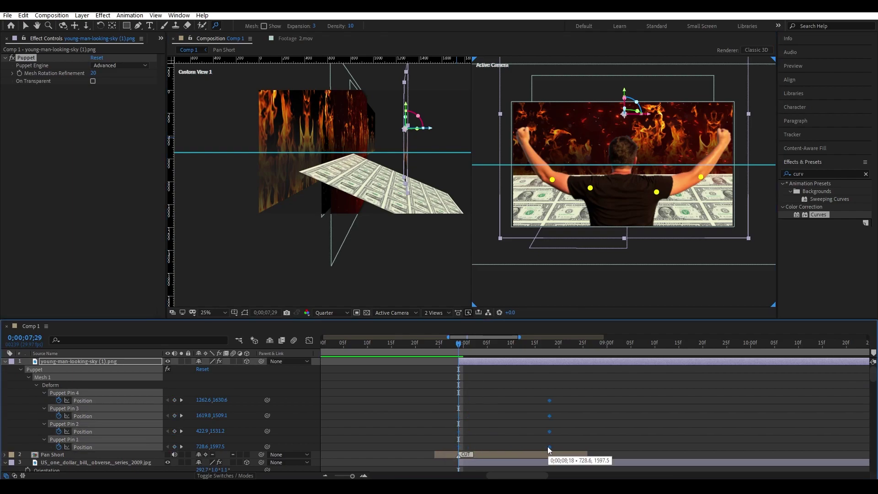
click(552, 182)
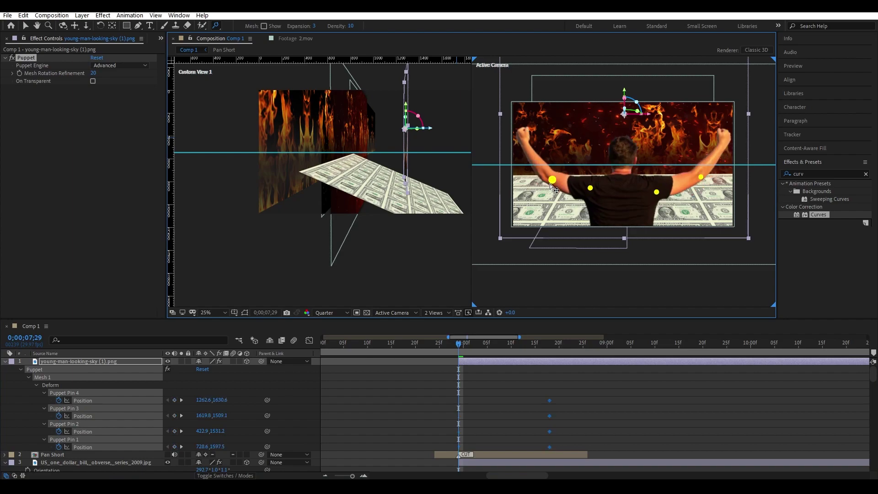
click(548, 302)
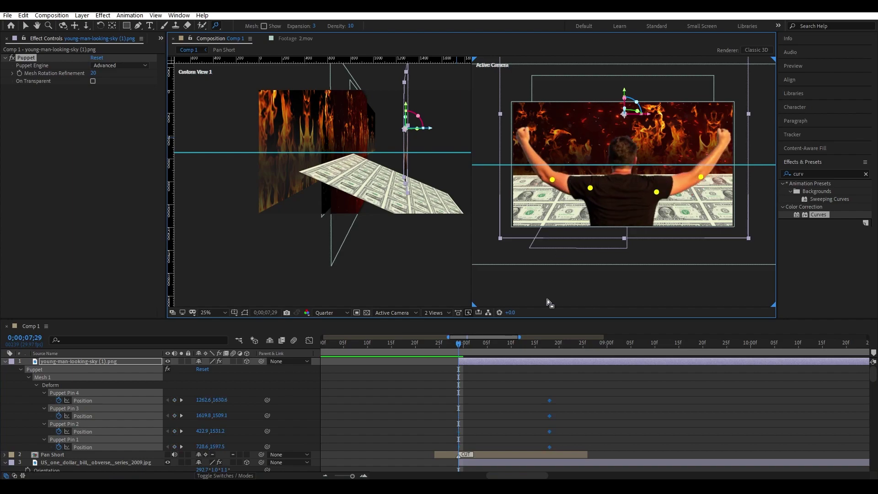
click(493, 361)
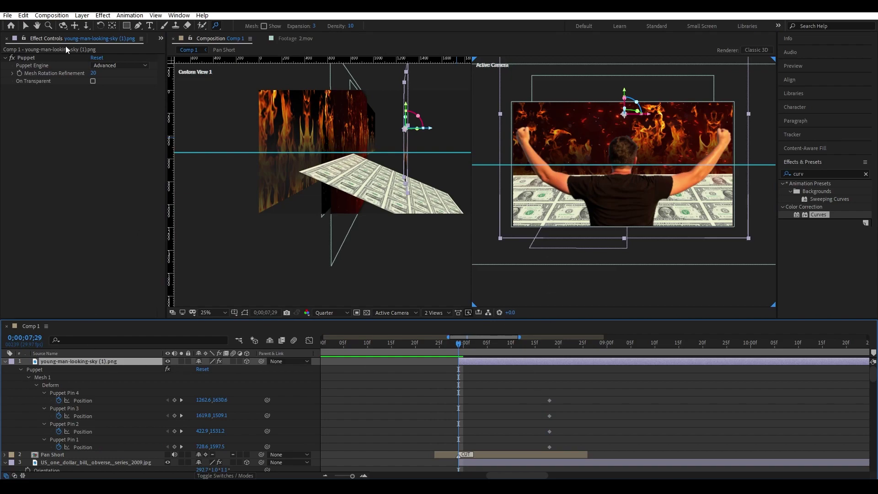
click(38, 55)
Lower both arms and the chest pins at 7;29, preview the rise toward 8;18, select the keyframes.
drag(553, 180, 547, 196)
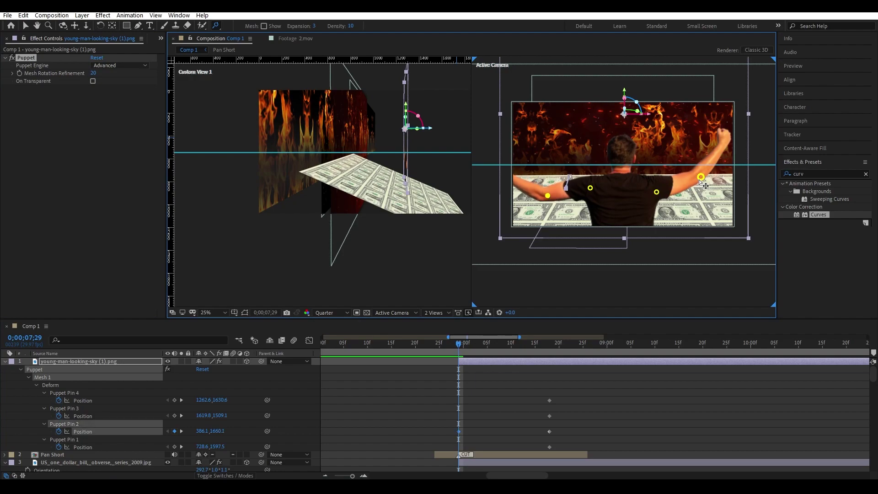
drag(699, 182, 710, 207)
drag(589, 190, 591, 194)
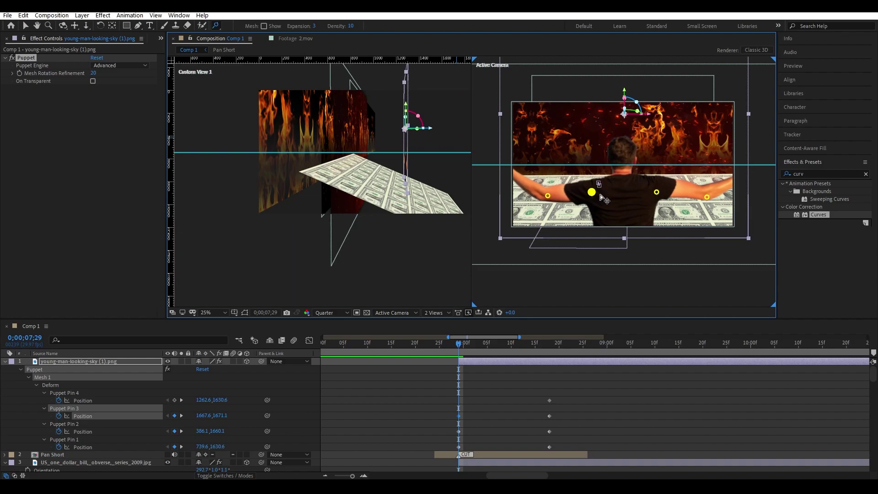
drag(656, 193, 658, 201)
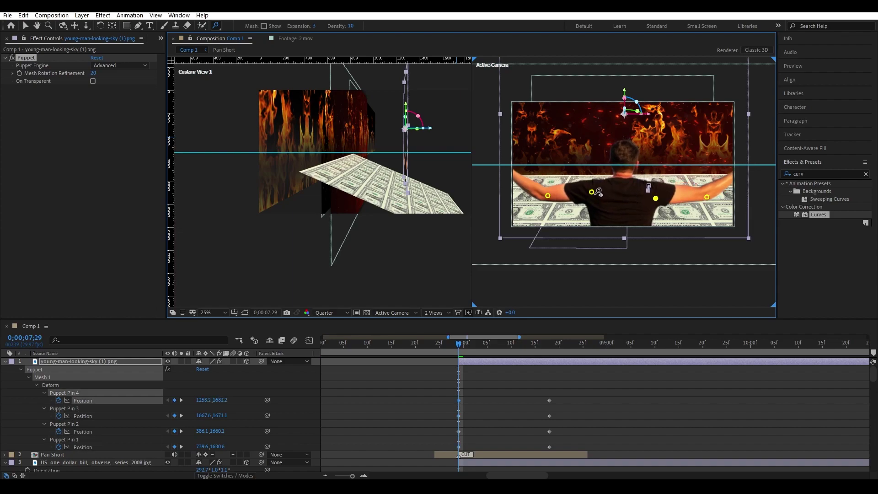
drag(590, 192, 590, 197)
click(593, 198)
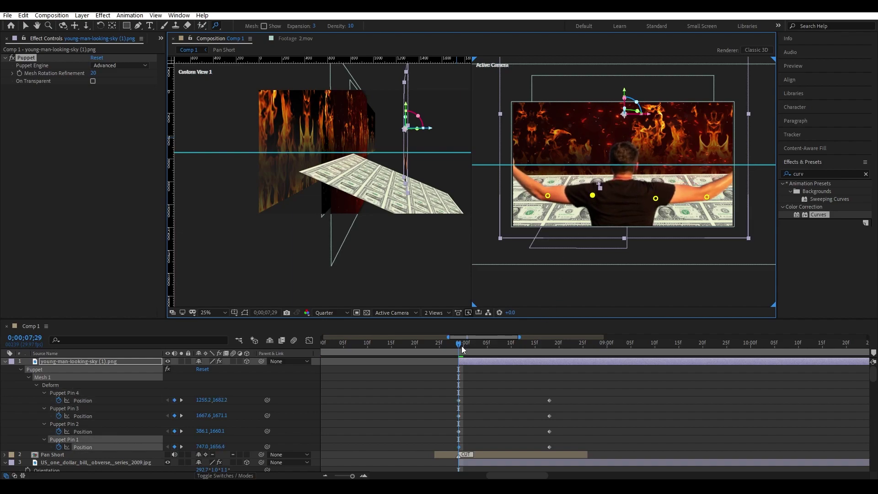
drag(462, 349, 573, 338)
drag(583, 383, 440, 451)
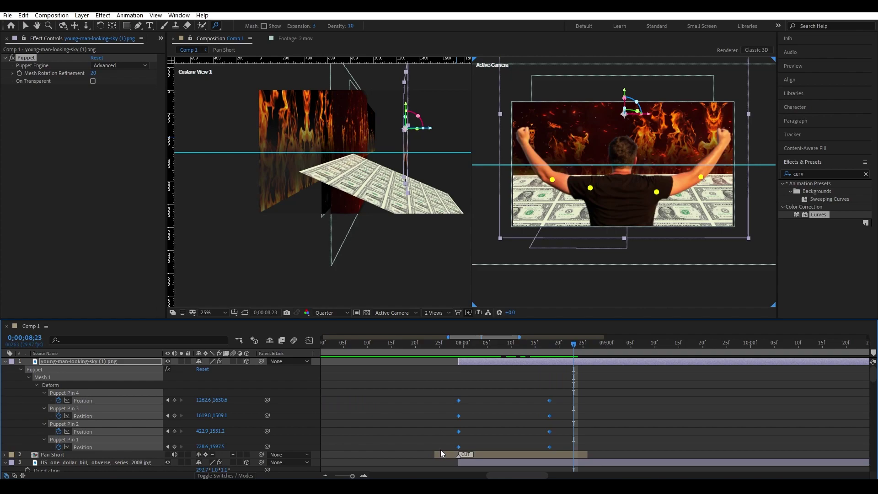
Apply Easy Ease (F9) to the pin keyframes and check the motion from 7;26 to 8;04.
key(F9)
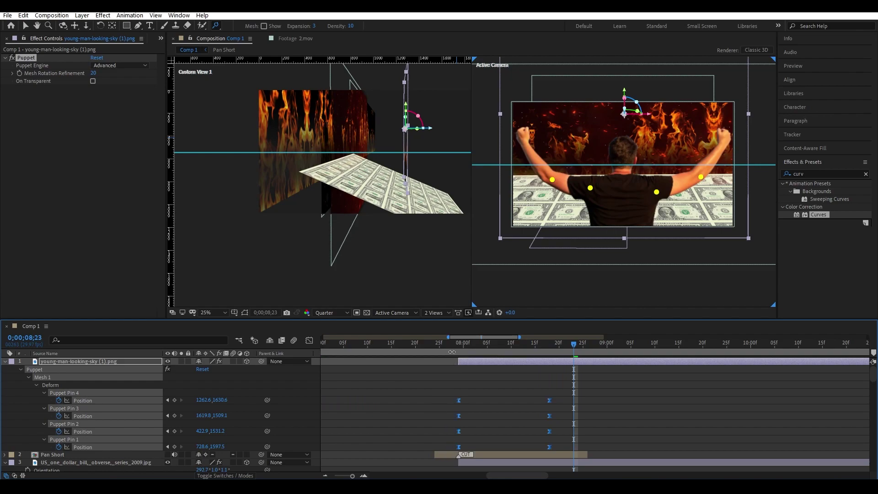
click(454, 344)
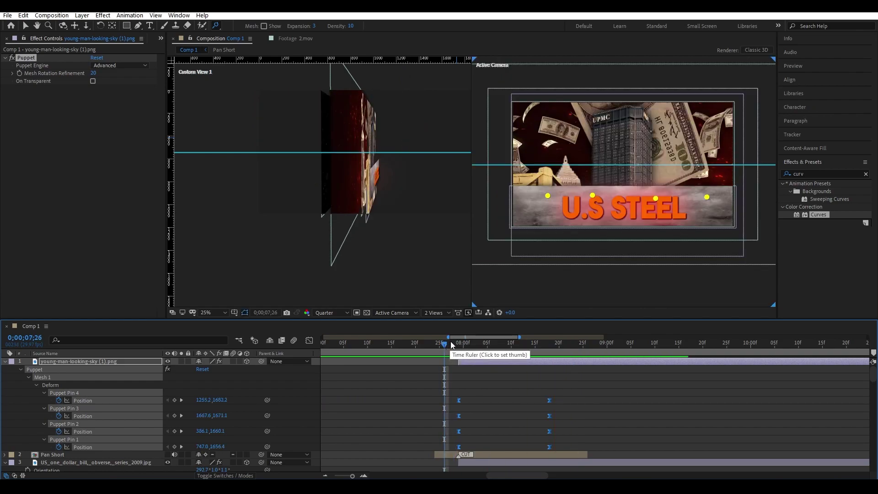
drag(450, 344, 481, 344)
Check frames around 7;29, move Pan Short to the top, and preview from the start.
key(minus)
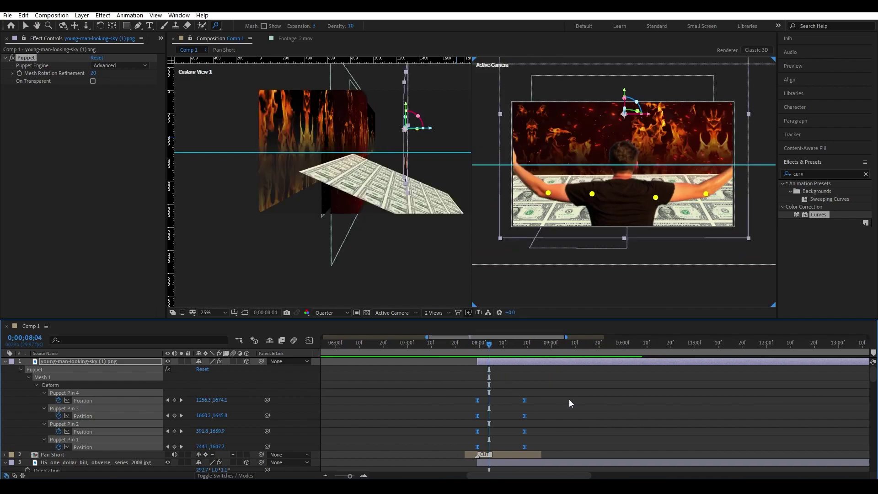
click(477, 342)
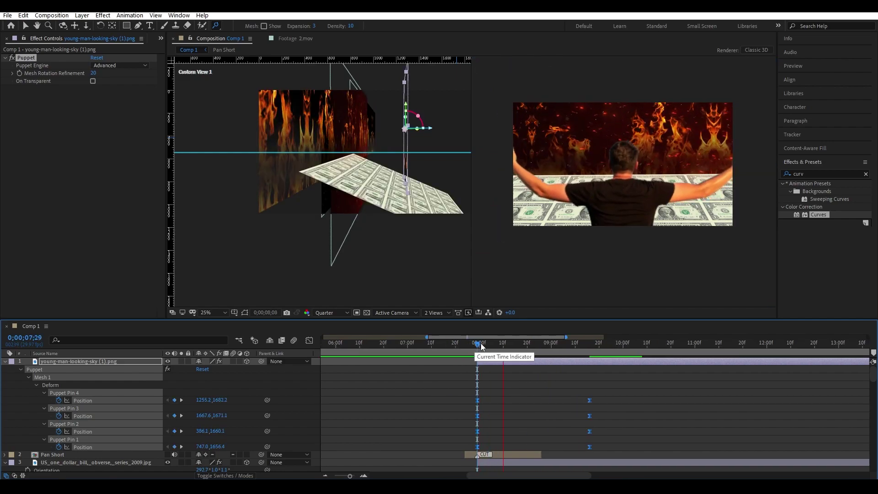
drag(477, 343, 471, 342)
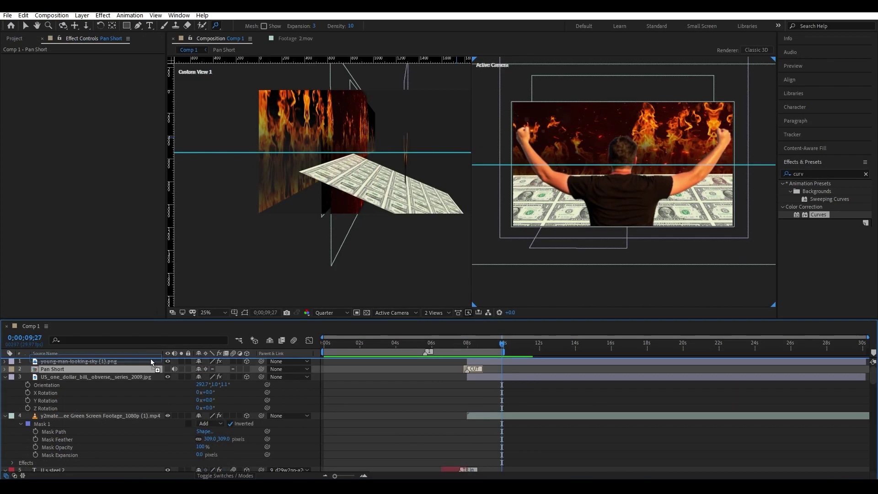
drag(152, 362, 531, 355)
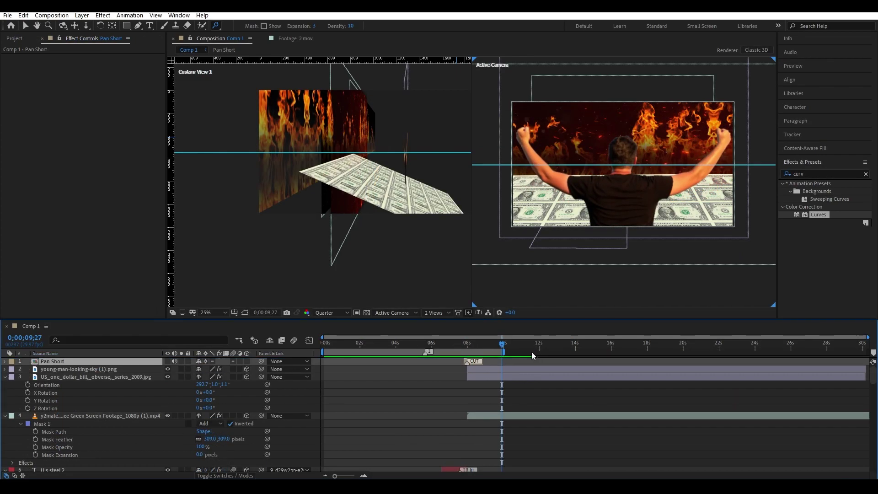
key(space)
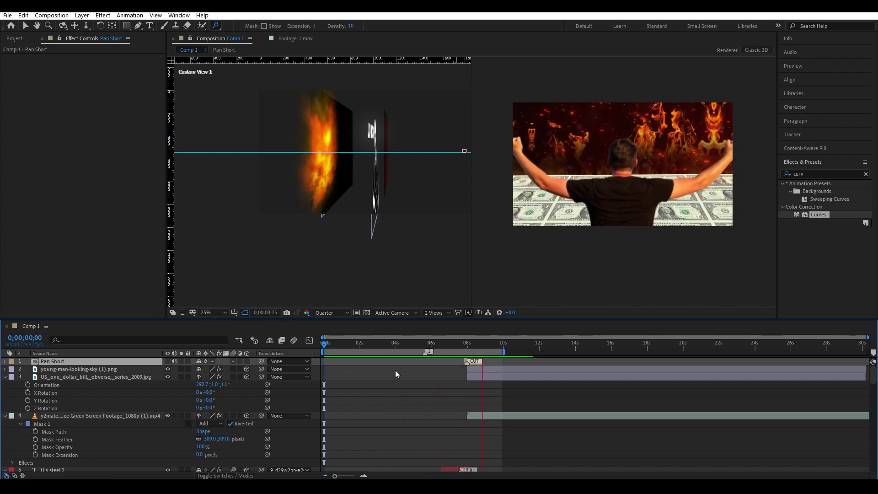
Stop the preview near 8s, move Camera 4 to the top, and show its keyframed properties.
click(466, 342)
key(equal)
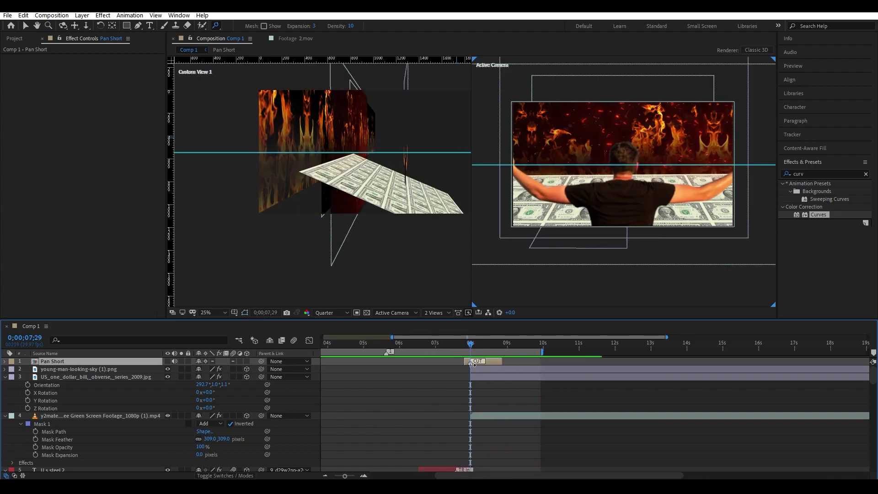
scroll(479, 395, down, 1)
scroll(479, 395, down, 5)
scroll(479, 395, down, 3)
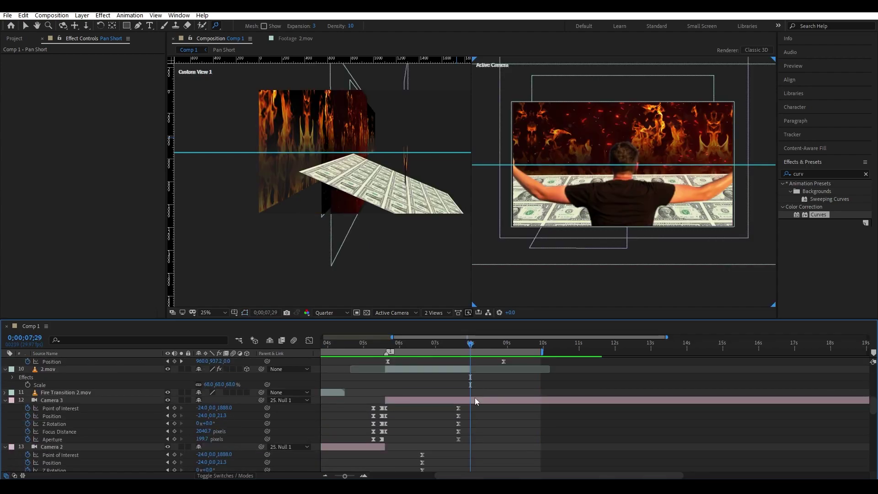
click(474, 400)
mouse_move(147, 393)
mouse_down()
mouse_move(136, 364)
mouse_move(174, 400)
mouse_up()
key(u)
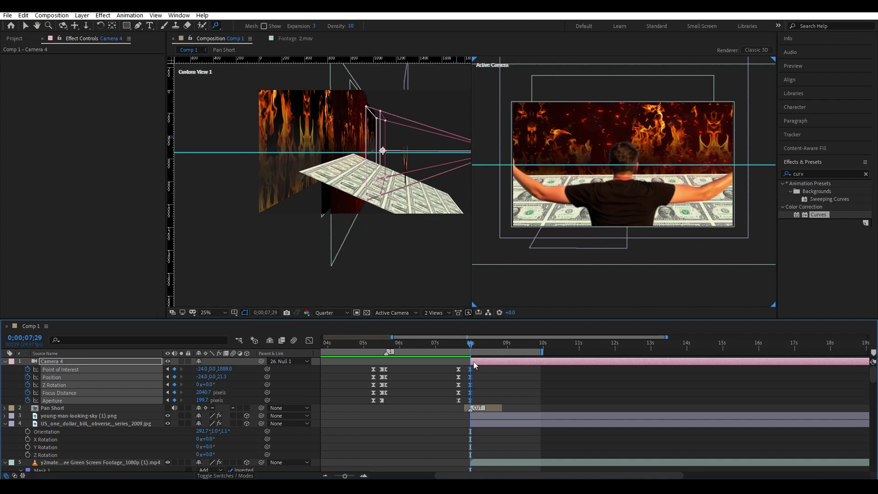
drag(497, 350, 525, 350)
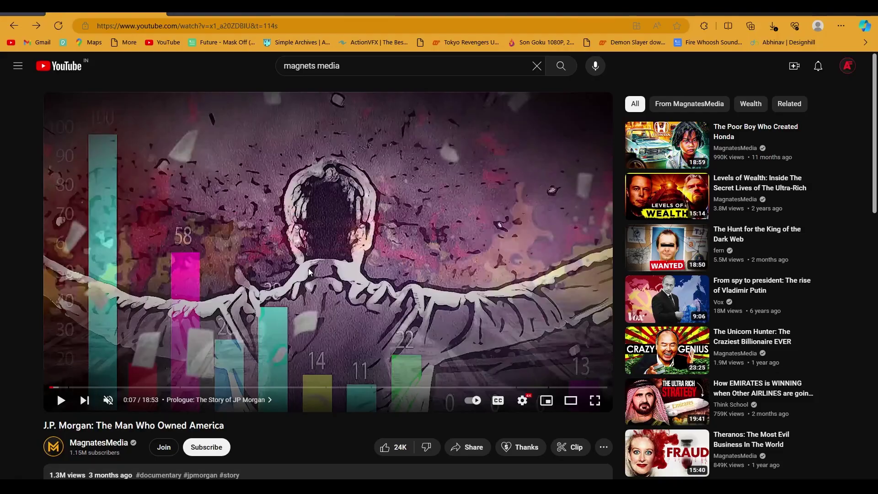
Rewind the J.P. Morgan reference video five seconds with the left arrow key.
key(Left)
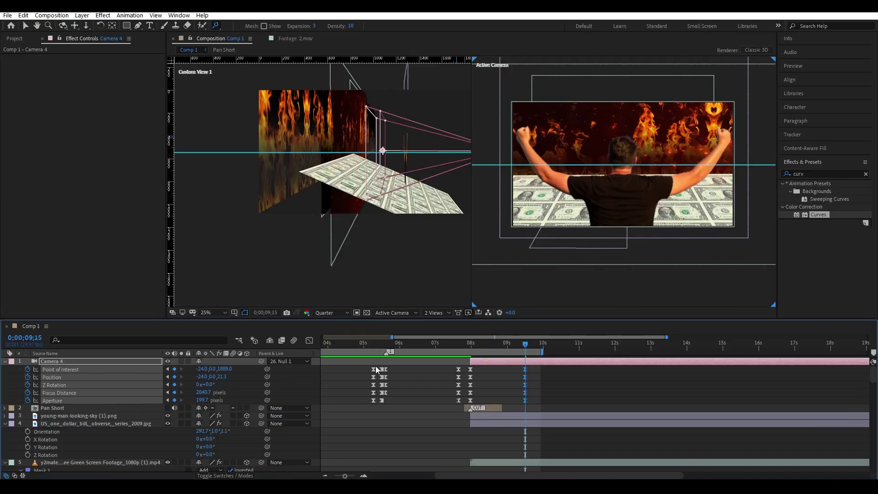
Push Camera 4 closer on Z at the 8-second keyframe, shift its last keyframes later, and preview.
click(167, 369)
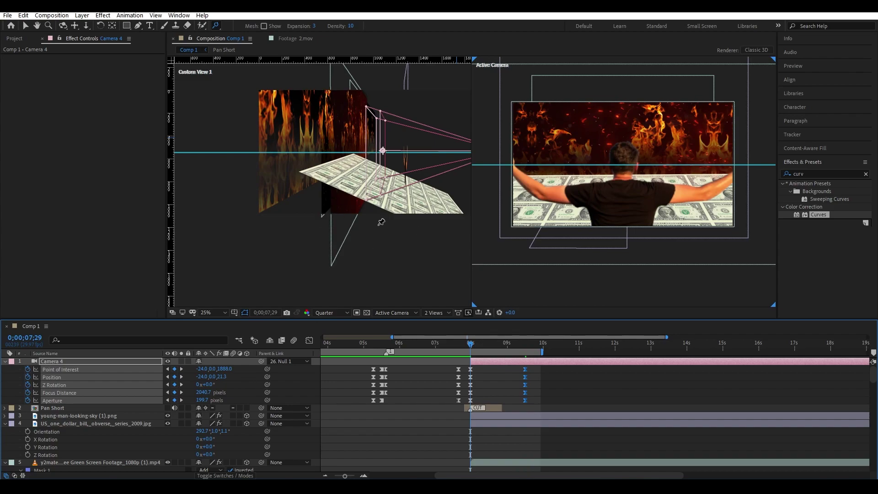
key(v)
scroll(380, 222, down, 3)
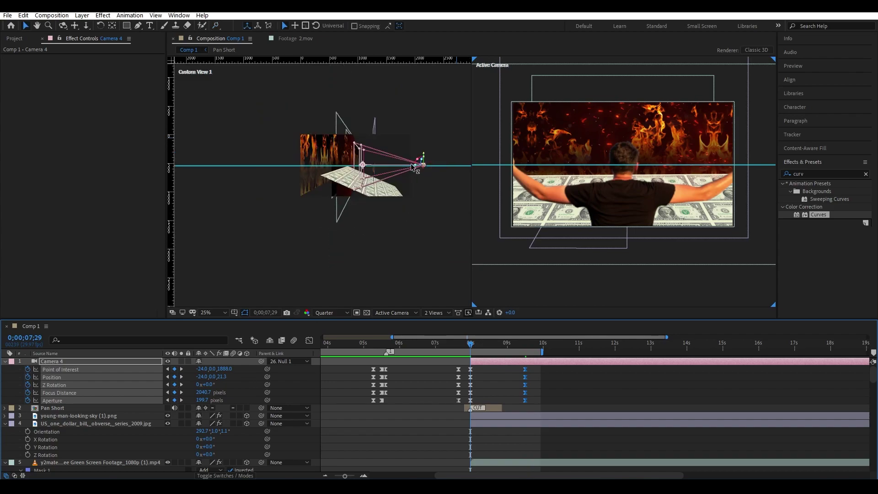
mouse_move(413, 166)
mouse_down()
mouse_move(393, 170)
mouse_move(413, 153)
mouse_up()
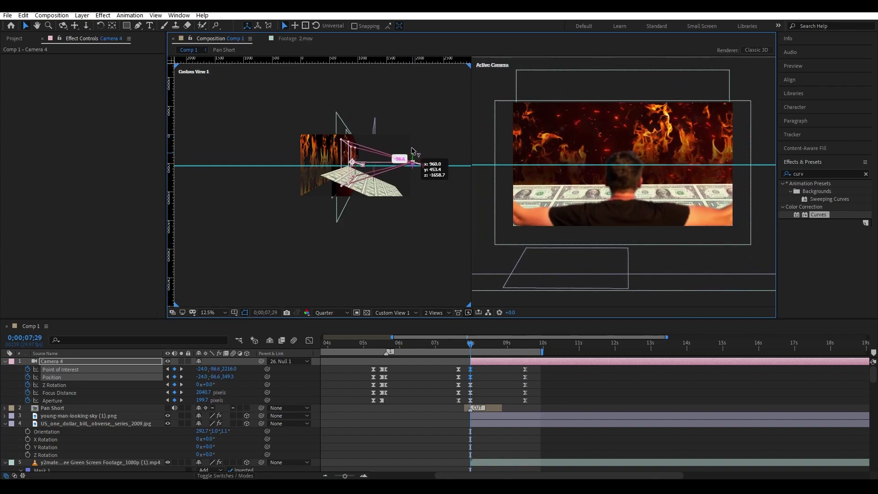
drag(533, 375, 524, 407)
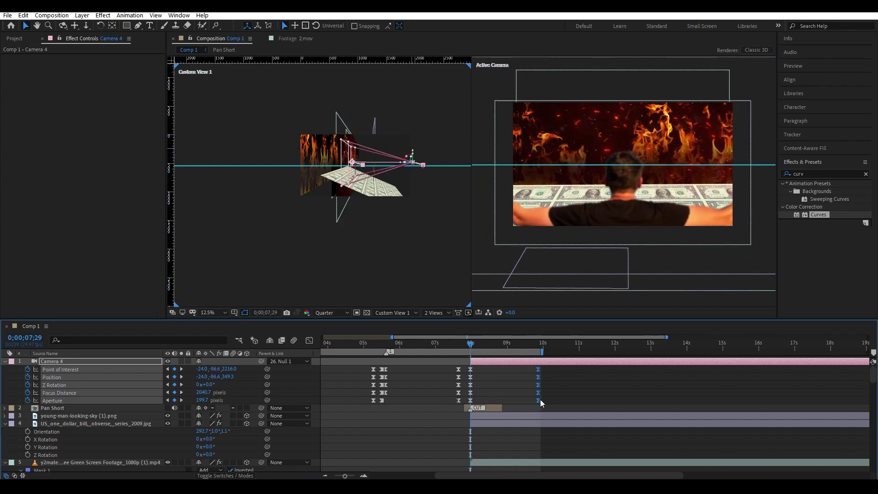
key(space)
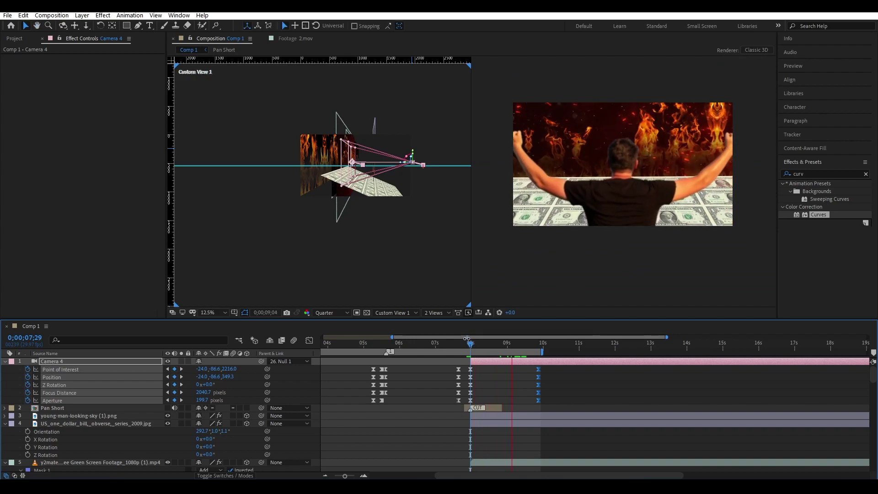
key(space)
Extend the work area to about 12 seconds and preview the camera move from 7 to 10 seconds.
drag(544, 354, 626, 349)
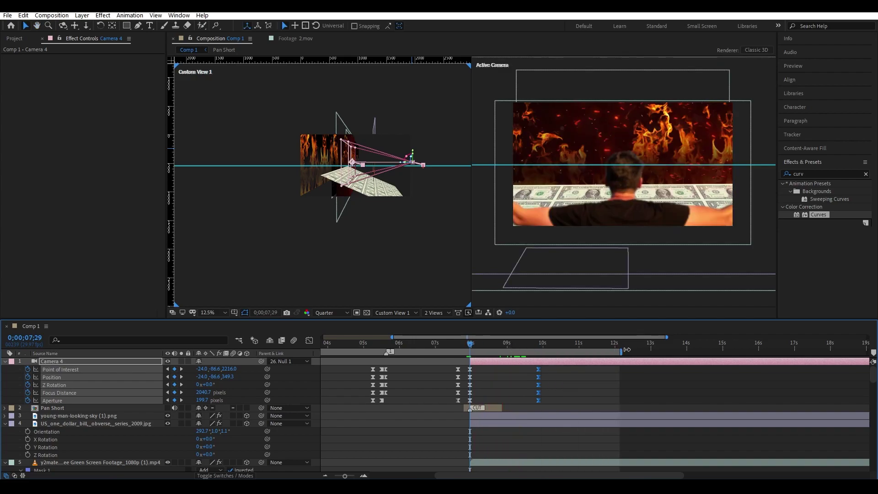
click(446, 347)
key(space)
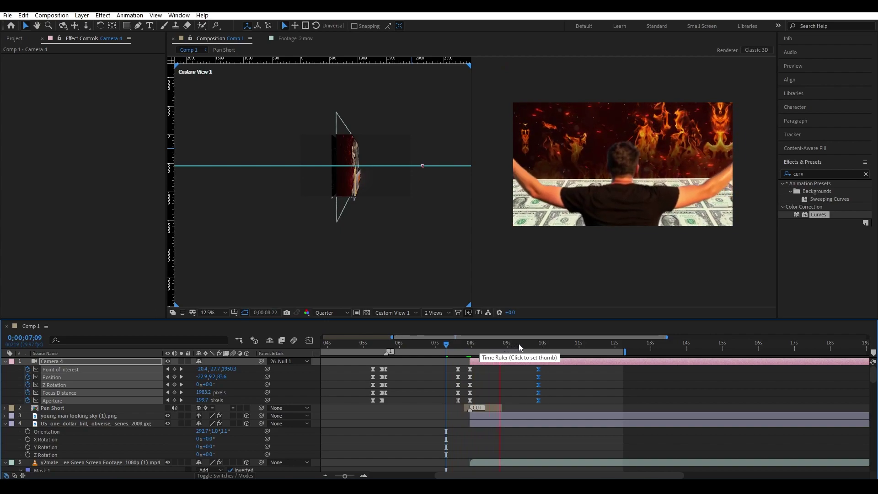
click(549, 344)
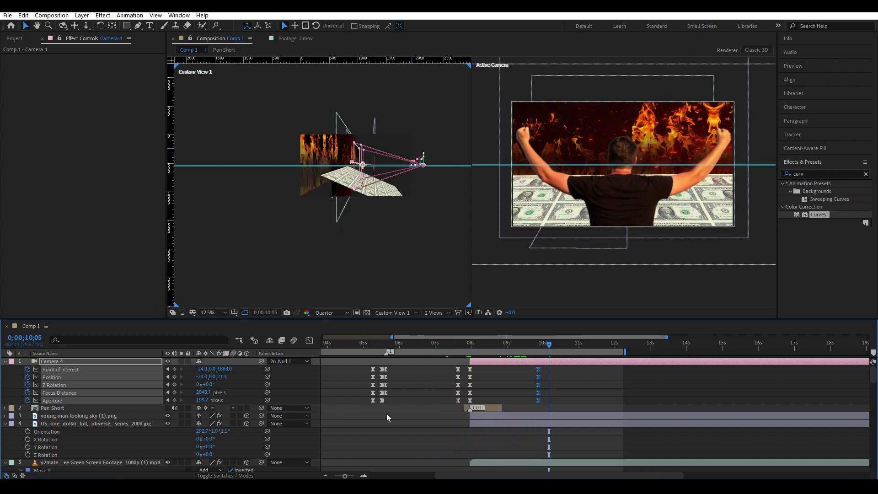
click(94, 408)
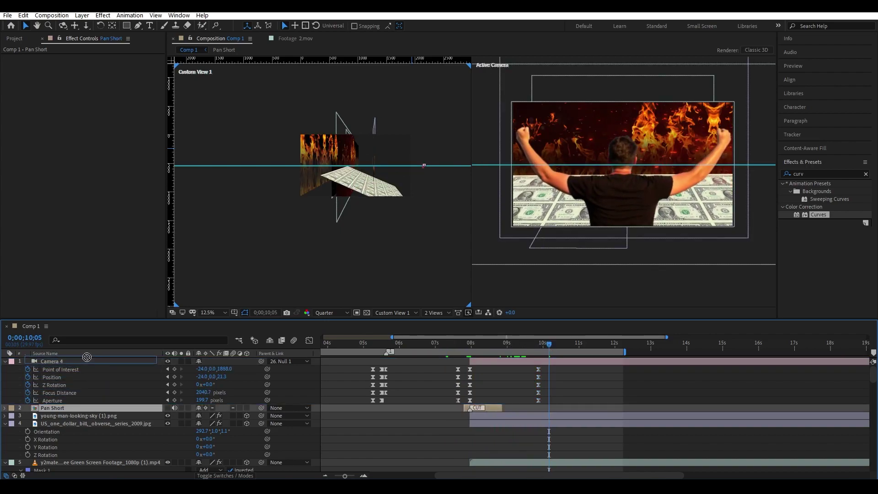
drag(87, 357, 116, 378)
alt+scroll(484, 415, up, 2)
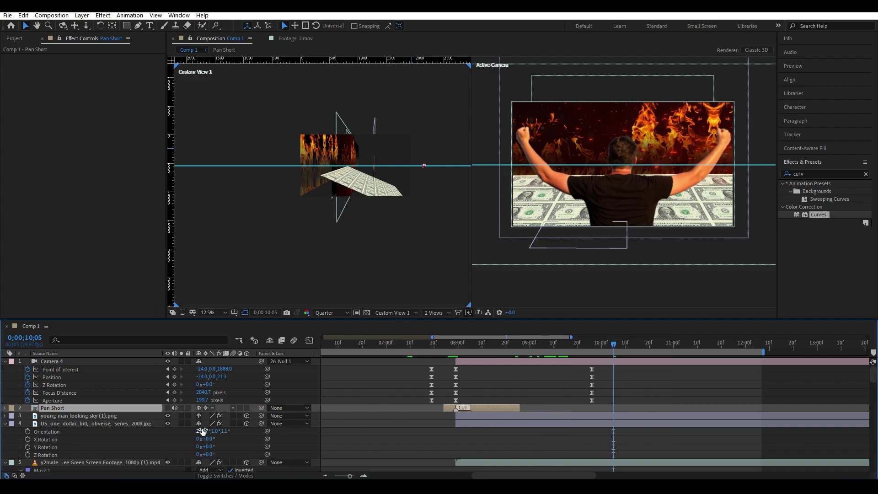
key(;)
key(Home)
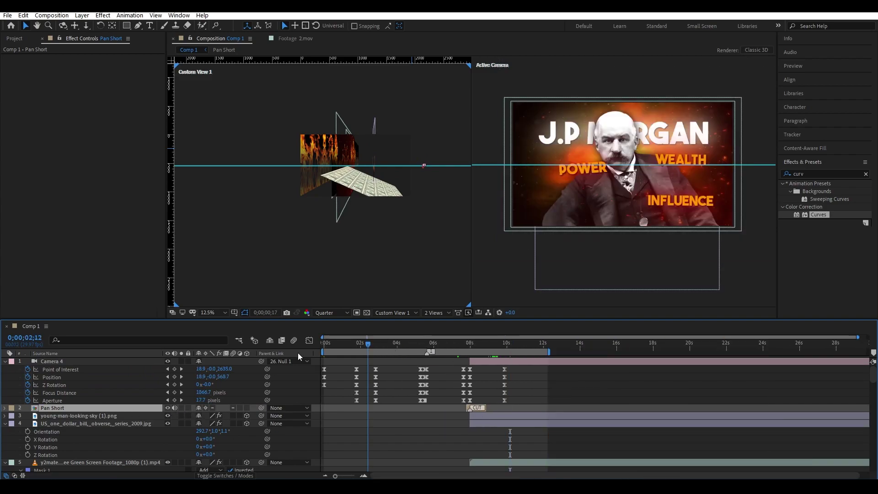
key(space)
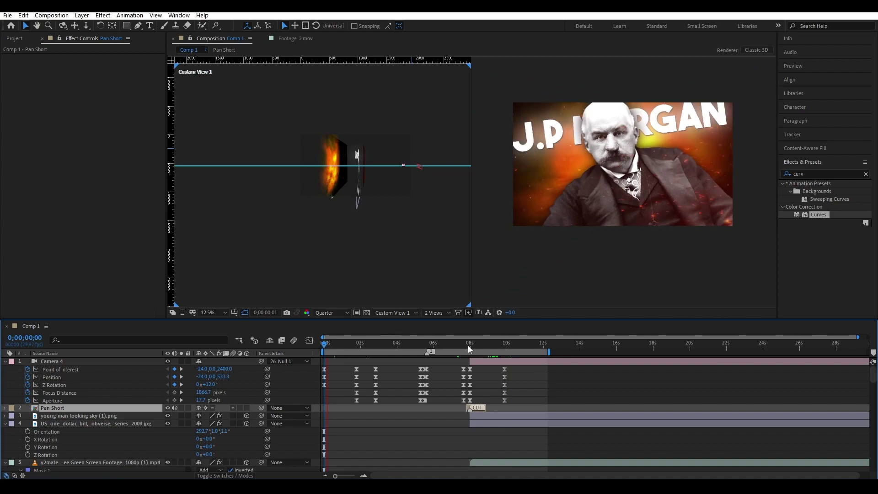
click(456, 342)
scroll(456, 342, up, 3)
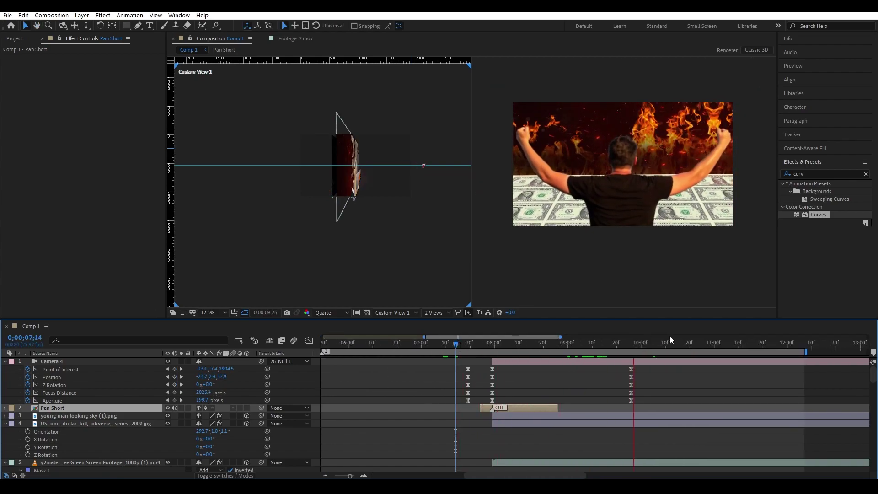
key(space)
scroll(673, 361, down, 5)
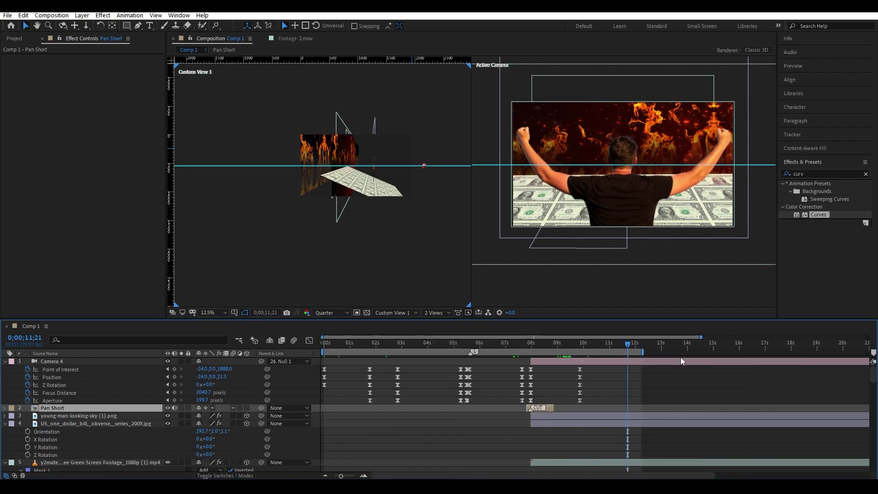
drag(627, 349, 629, 349)
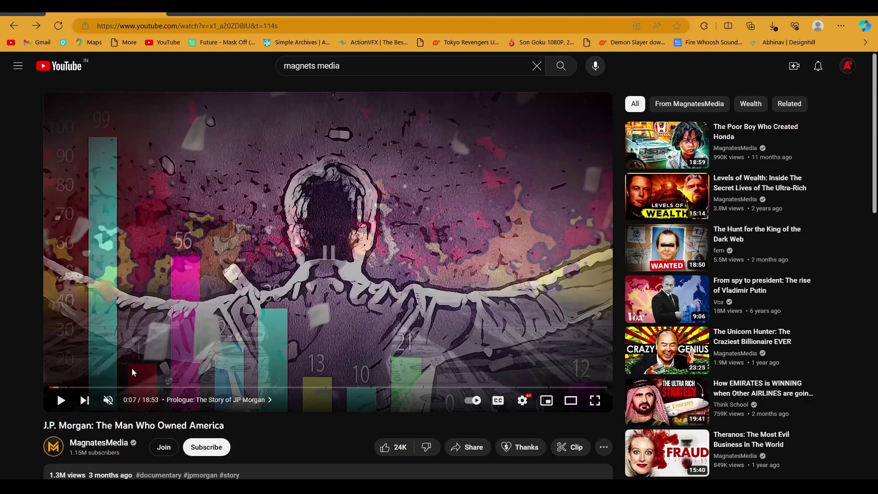
Restart the YouTube reference video from 0:00 and pause it on the J.P. MORGAN title.
click(54, 388)
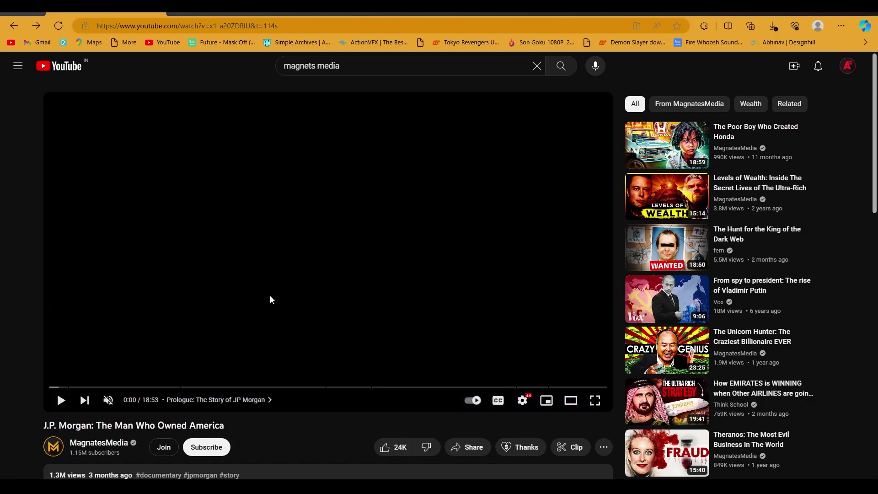
click(267, 295)
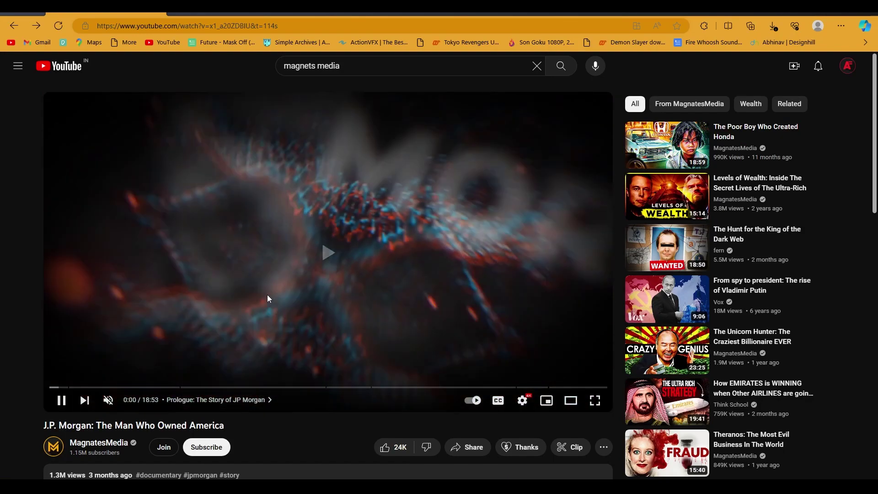
click(66, 131)
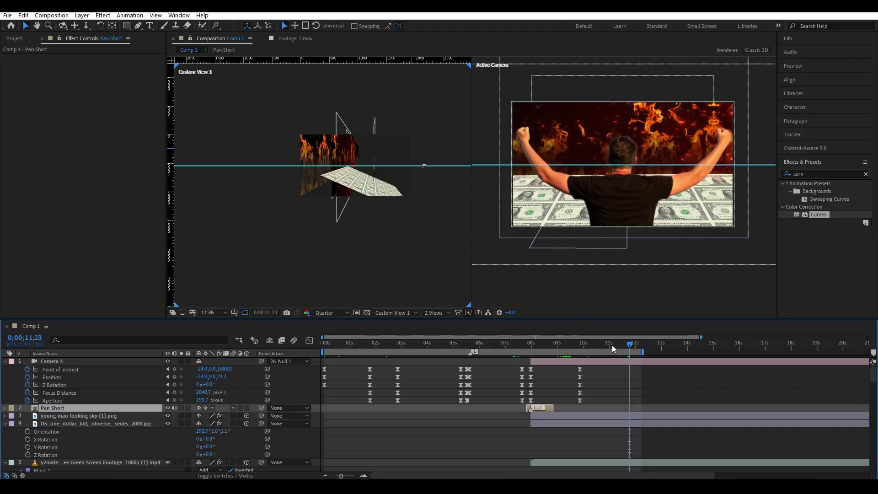
mouse_move(629, 343)
mouse_down()
mouse_move(555, 347)
mouse_move(608, 348)
mouse_up()
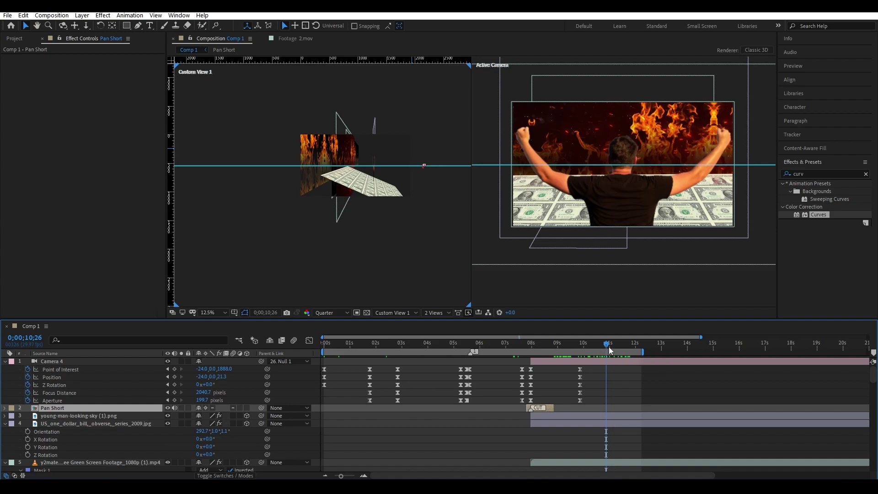
drag(609, 349, 624, 350)
key(minus)
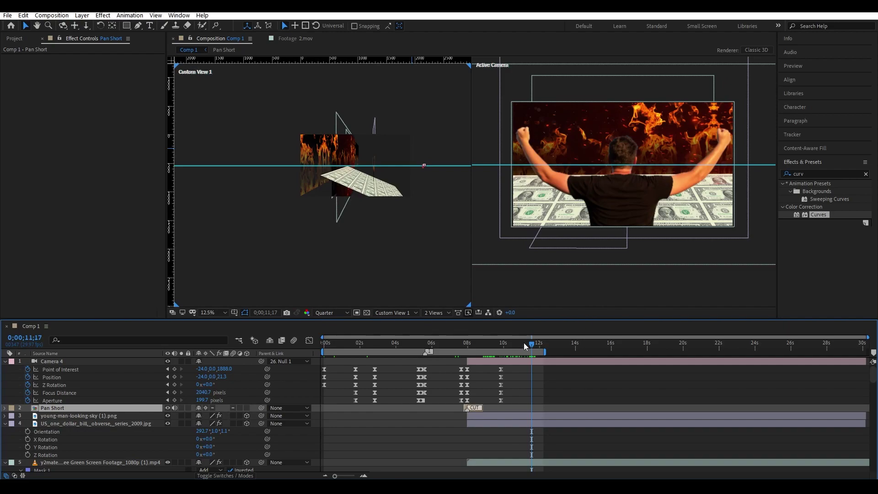
mouse_move(532, 344)
mouse_down()
mouse_move(427, 350)
mouse_move(511, 355)
mouse_up()
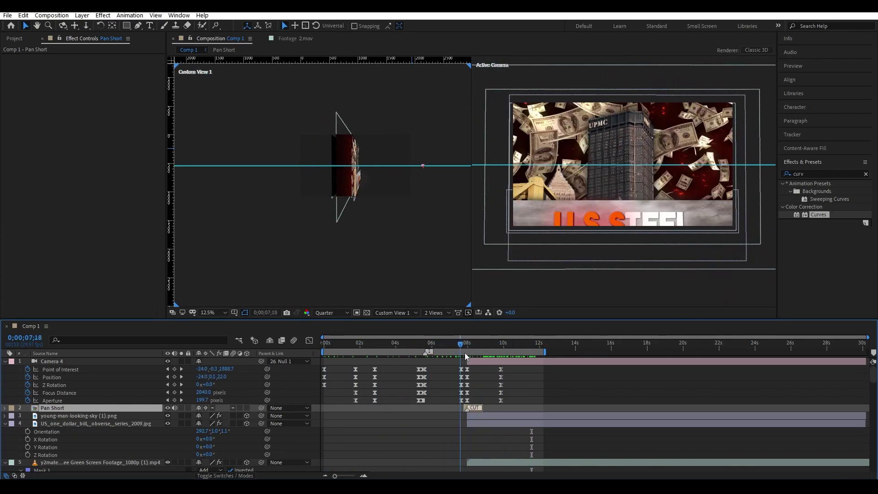